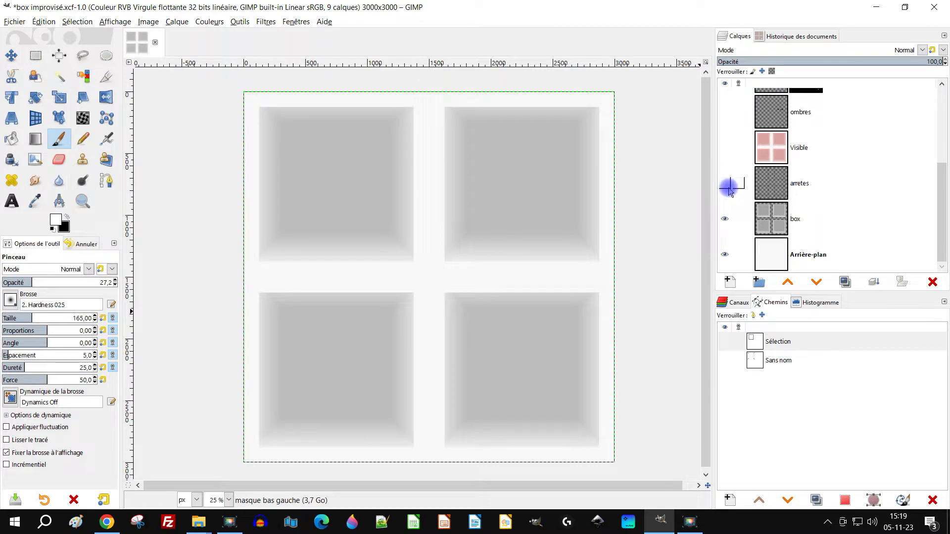
# Show the hidden layers Visible, ombres, haut à droite, bas à droite, bas gauche and haut à gauche.
pyautogui.scroll(1, 867, 203)
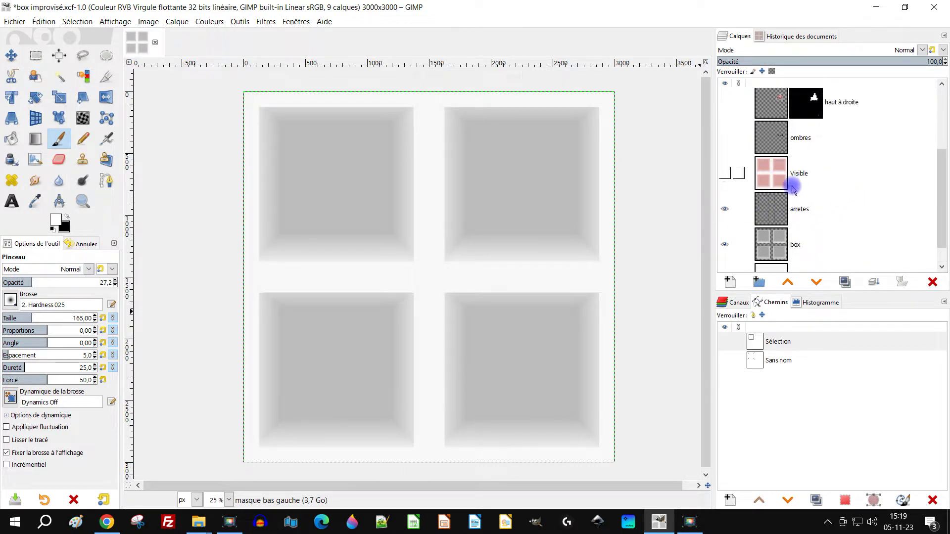
pyautogui.click(725, 174)
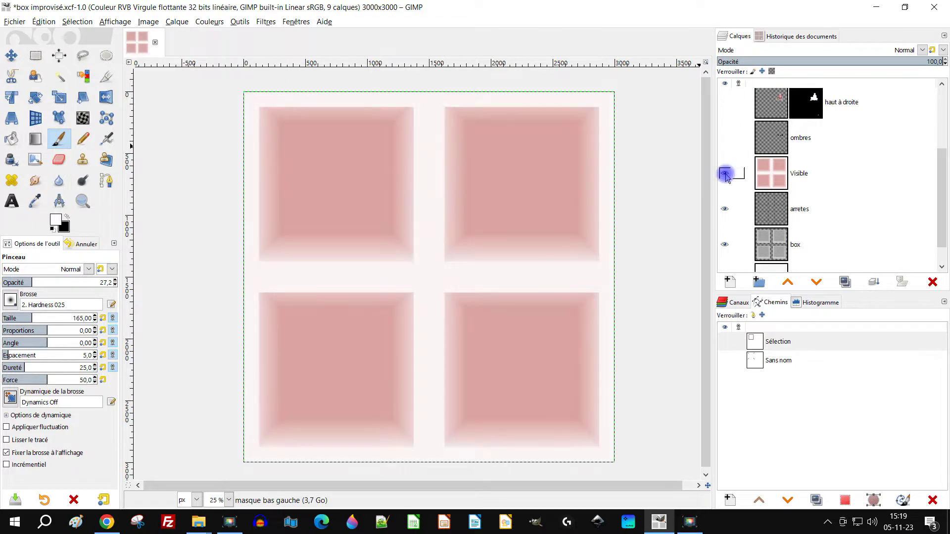
pyautogui.click(726, 143)
pyautogui.scroll(3, 732, 148)
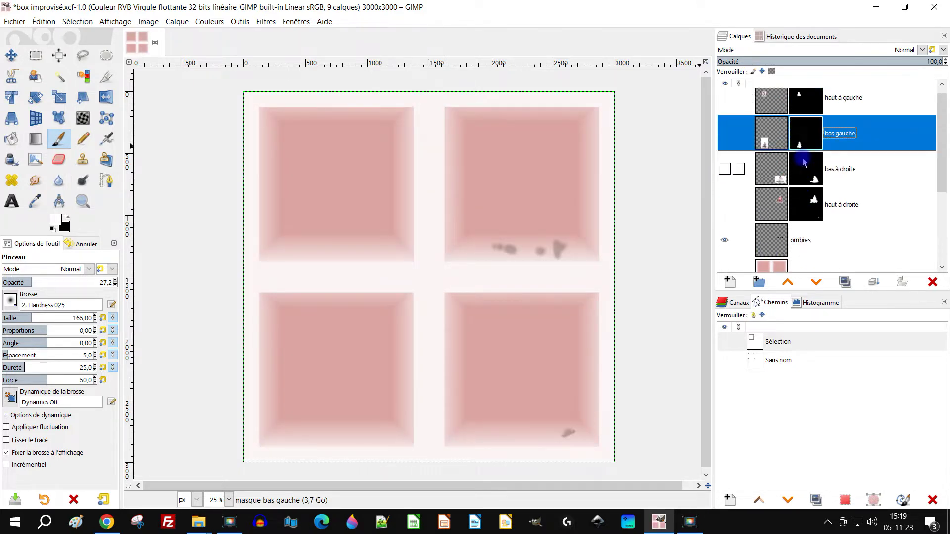
pyautogui.click(725, 204)
pyautogui.click(725, 169)
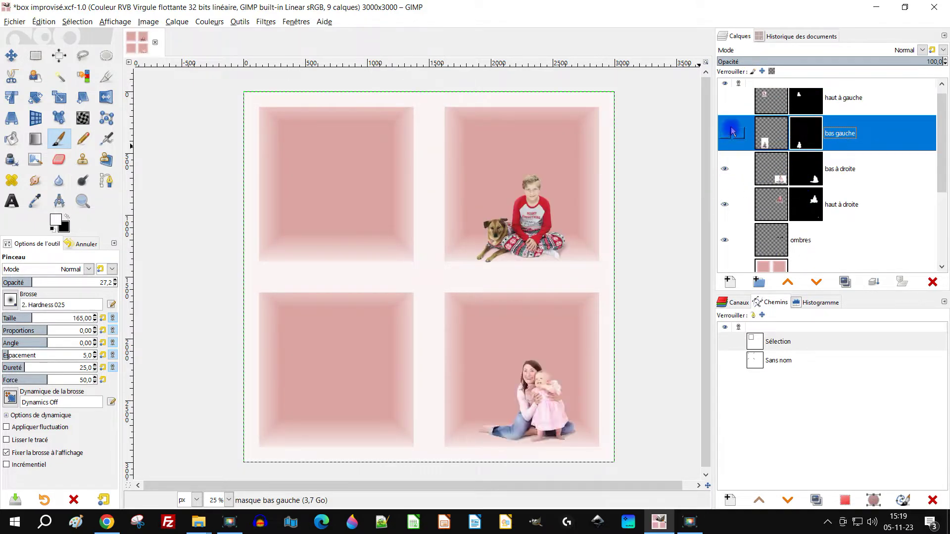
pyautogui.click(724, 133)
pyautogui.scroll(1, 724, 133)
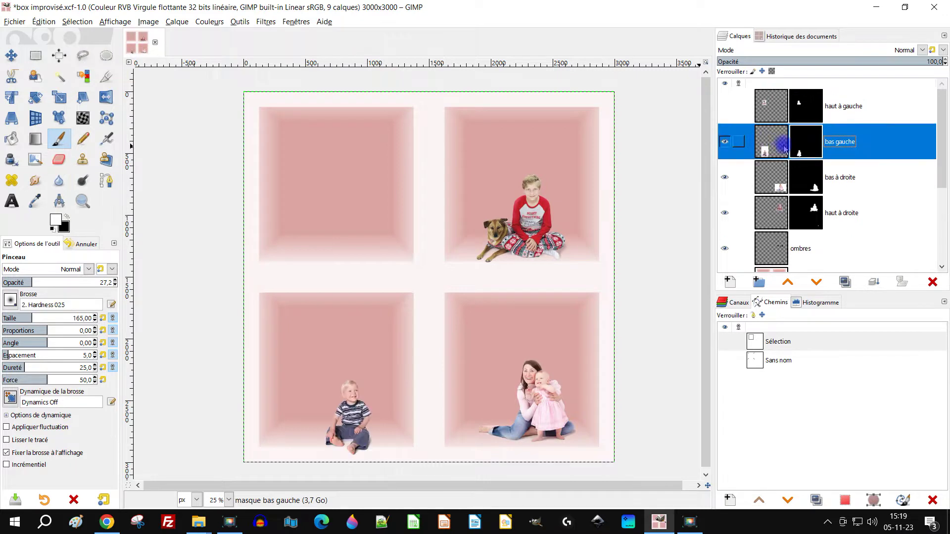
pyautogui.click(723, 107)
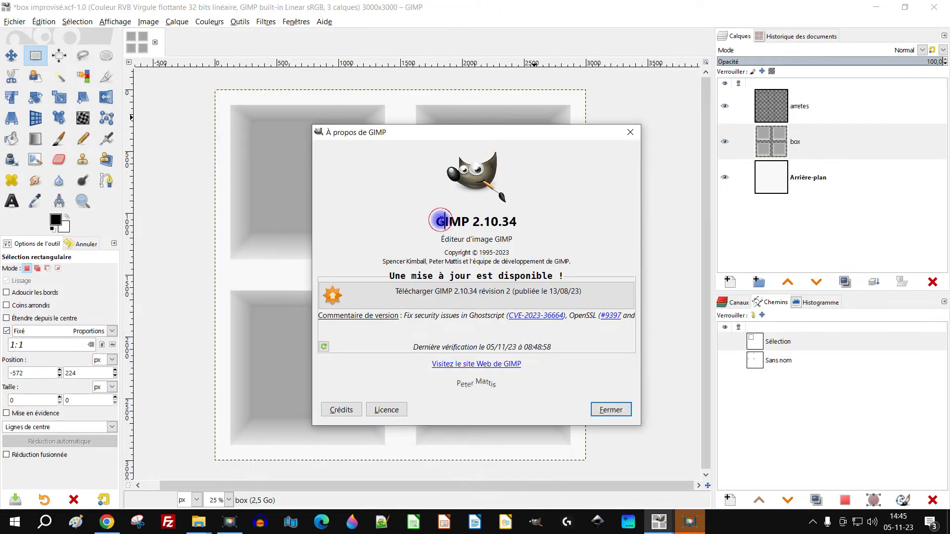
# Check the program version in the About window and close the window.
pyautogui.moveTo(444, 222); pyautogui.dragTo(517, 218)
pyautogui.click(534, 214)
pyautogui.click(630, 132)
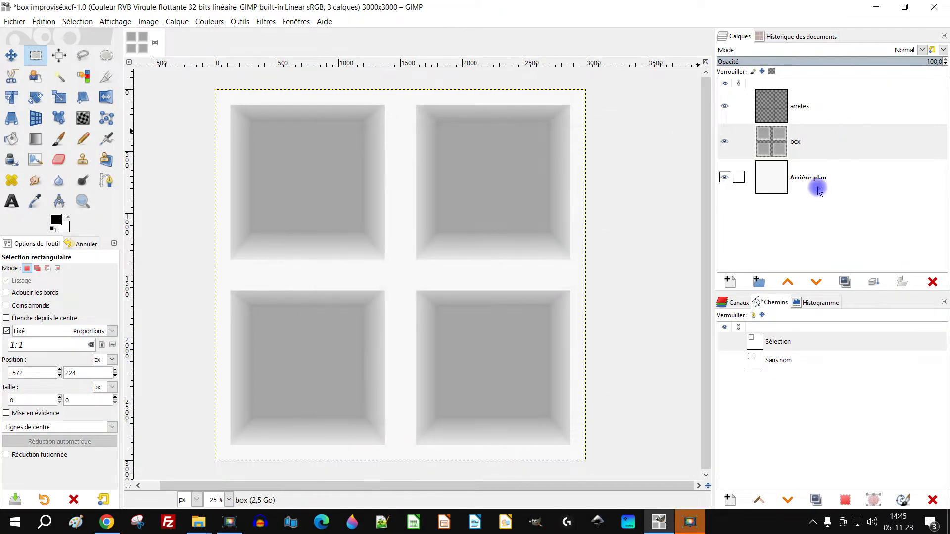
# Fill the Arrière-plan layer with white and apply Luminosité-Contraste with the last-used luminosity -0,020 and contrast -0,006.
pyautogui.click(774, 180)
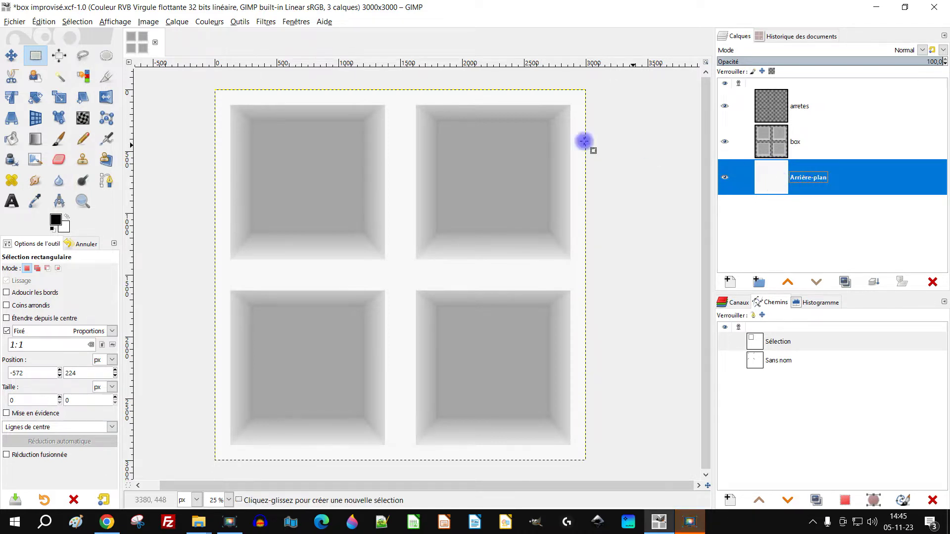
pyautogui.moveTo(63, 233); pyautogui.dragTo(594, 263)
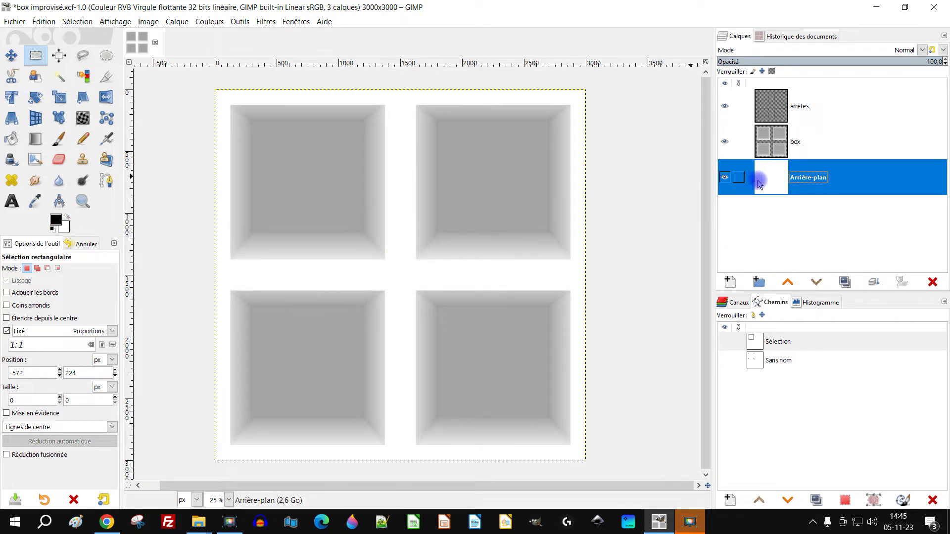
pyautogui.click(210, 22)
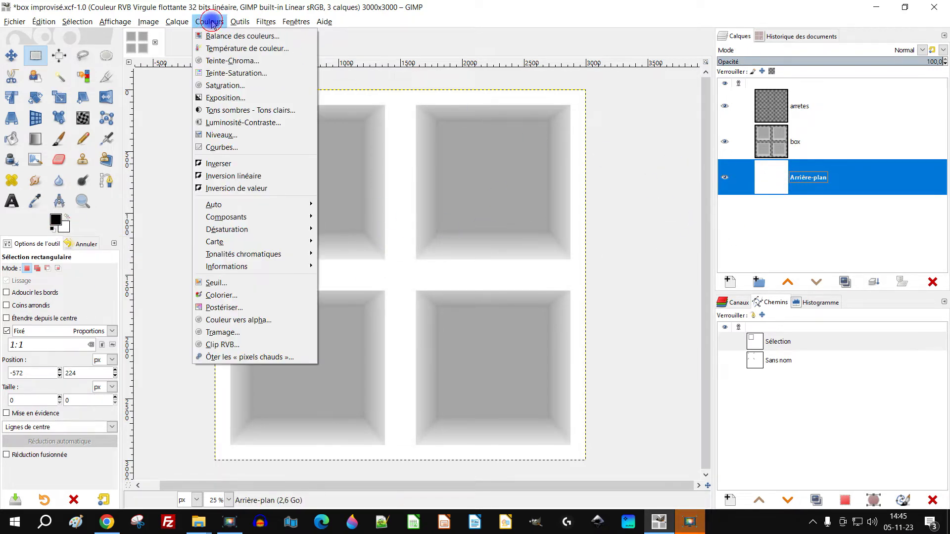
pyautogui.click(242, 122)
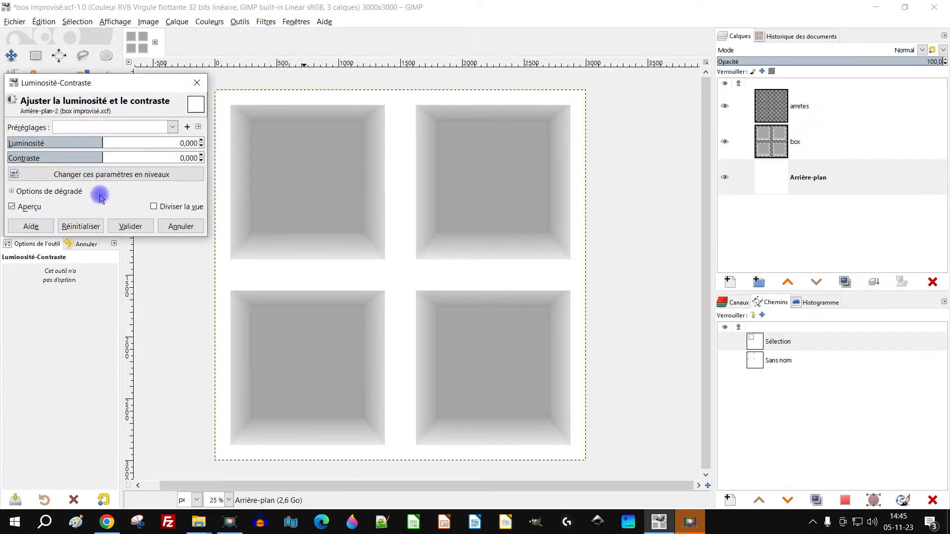
pyautogui.click(133, 128)
pyautogui.click(121, 140)
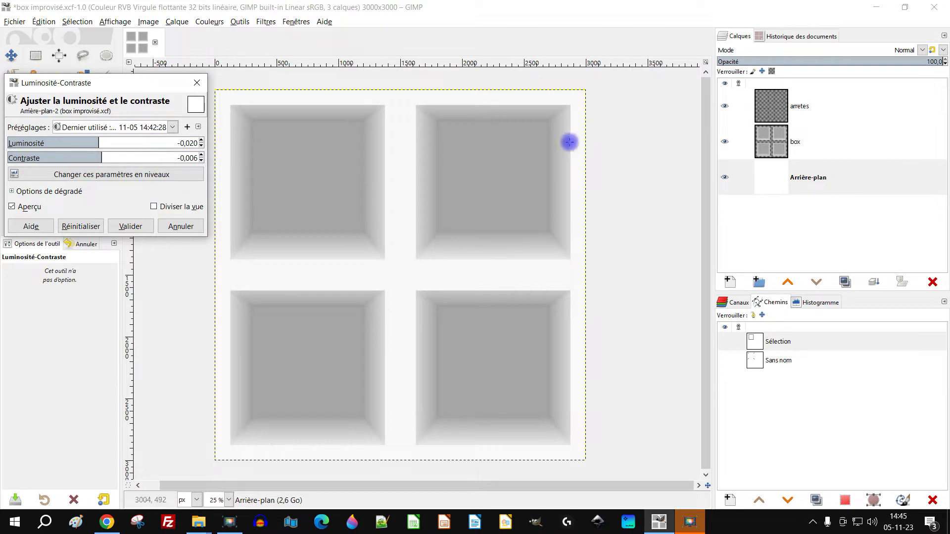
pyautogui.click(130, 226)
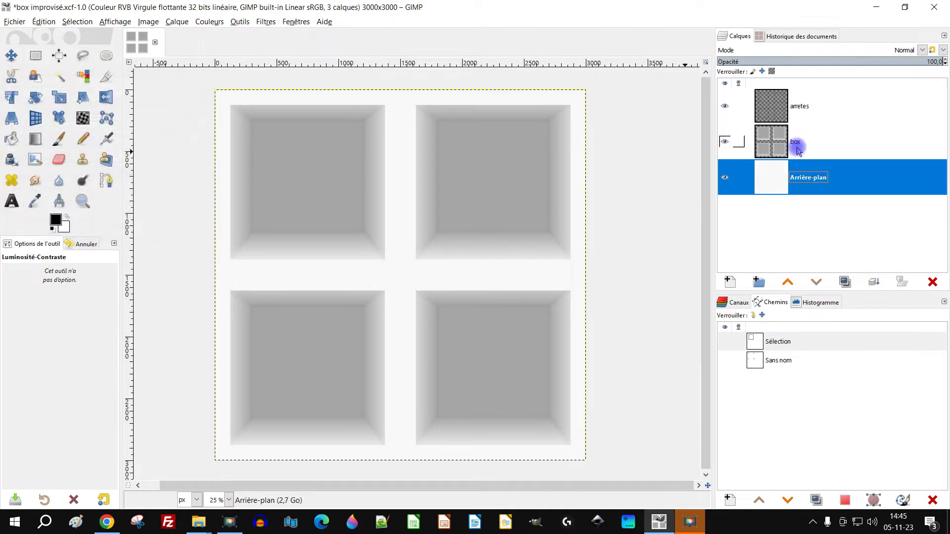
# Lower the opacity of the box layer and set the arretes layer's opacity to 10,5.
pyautogui.click(777, 146)
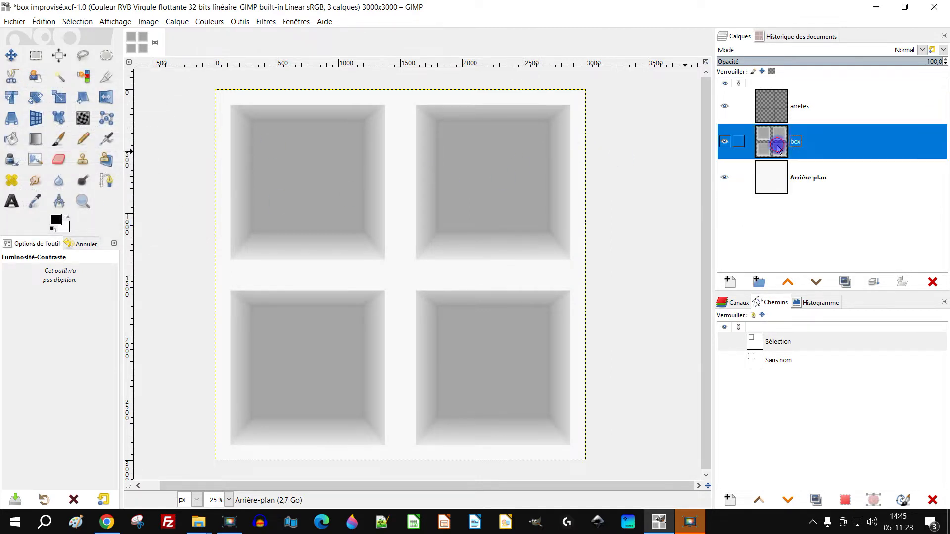
pyautogui.click(919, 62)
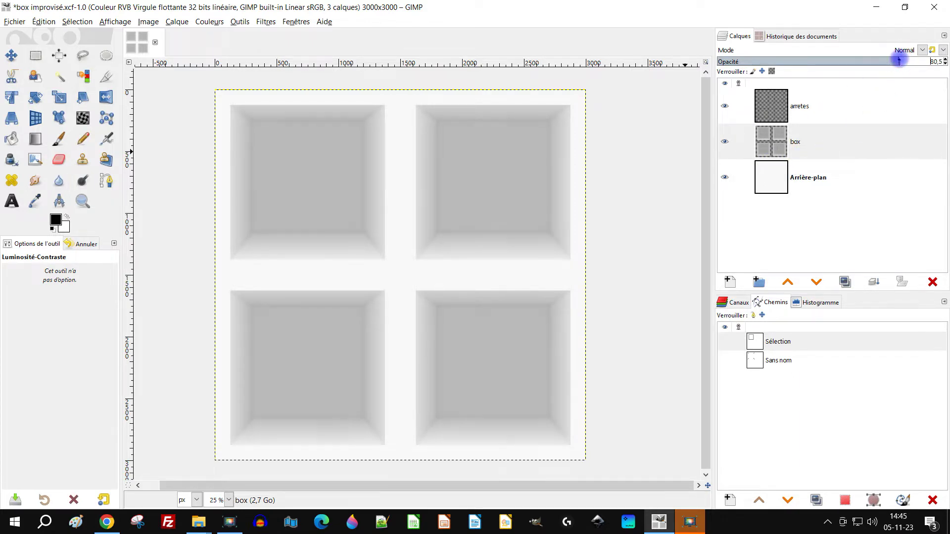
pyautogui.moveTo(887, 62)
pyautogui.mouseDown()
pyautogui.moveTo(912, 61)
pyautogui.moveTo(891, 61)
pyautogui.mouseUp()
pyautogui.click(781, 118)
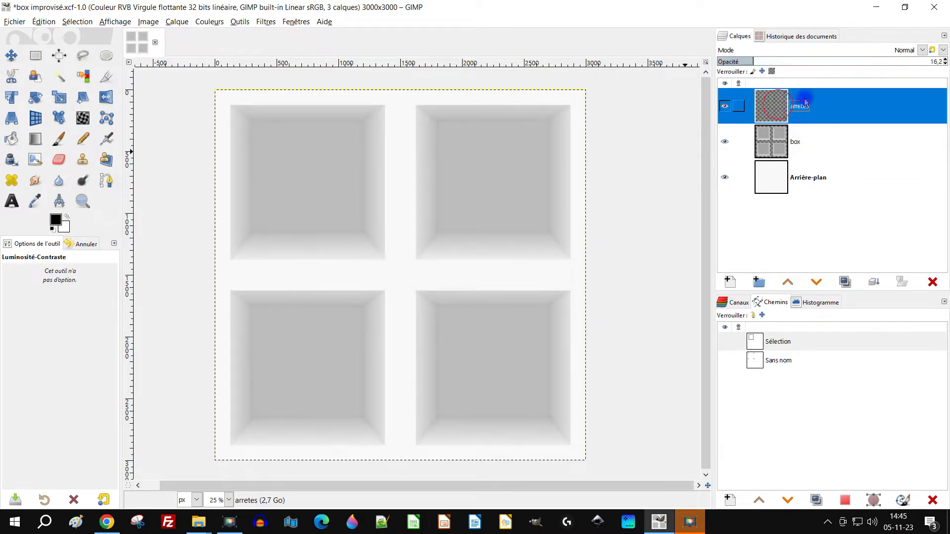
pyautogui.moveTo(748, 60); pyautogui.dragTo(741, 60)
# Try to correct the spelling of the arretes layer's name with a circumflex accent.
pyautogui.doubleClick(797, 106)
pyautogui.click(801, 108)
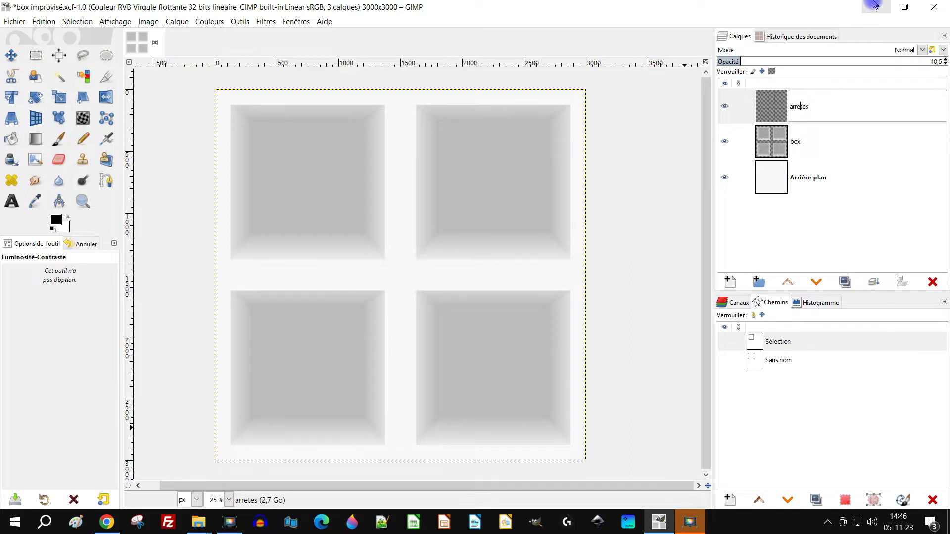
pyautogui.press('BackSpace')
pyautogui.press('BackSpace')
pyautogui.write('^^')
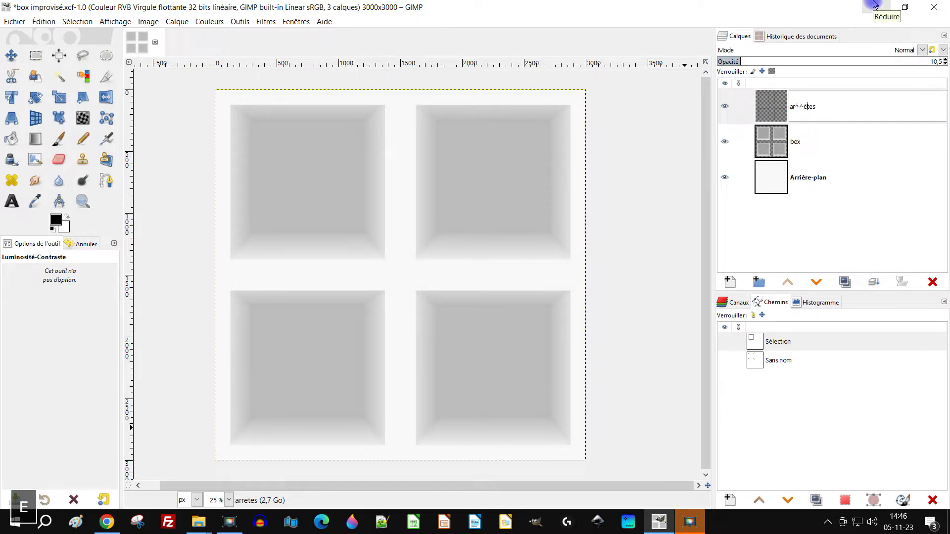
pyautogui.press('BackSpace')
pyautogui.press('BackSpace')
pyautogui.write('r')
pyautogui.press('BackSpace')
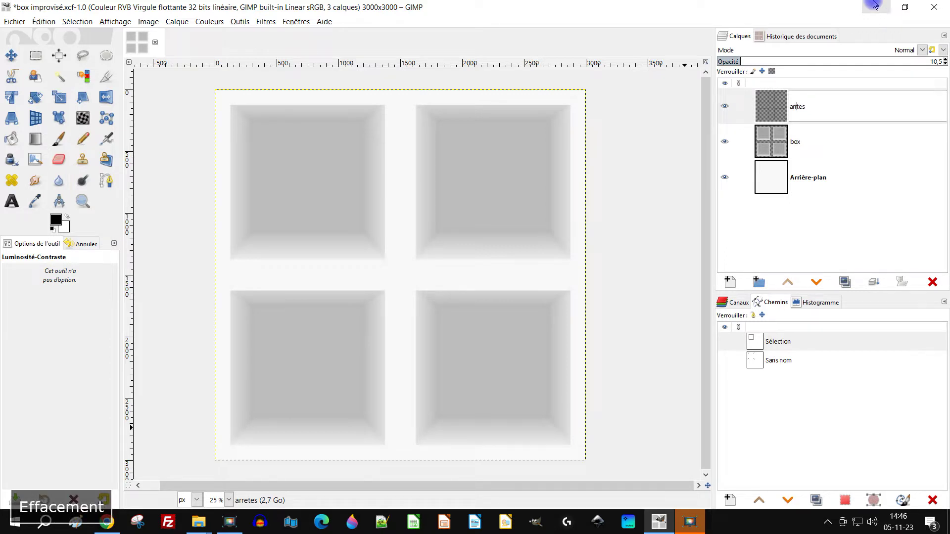
pyautogui.write('re')
pyautogui.press('BackSpace')
pyautogui.press('BackSpace')
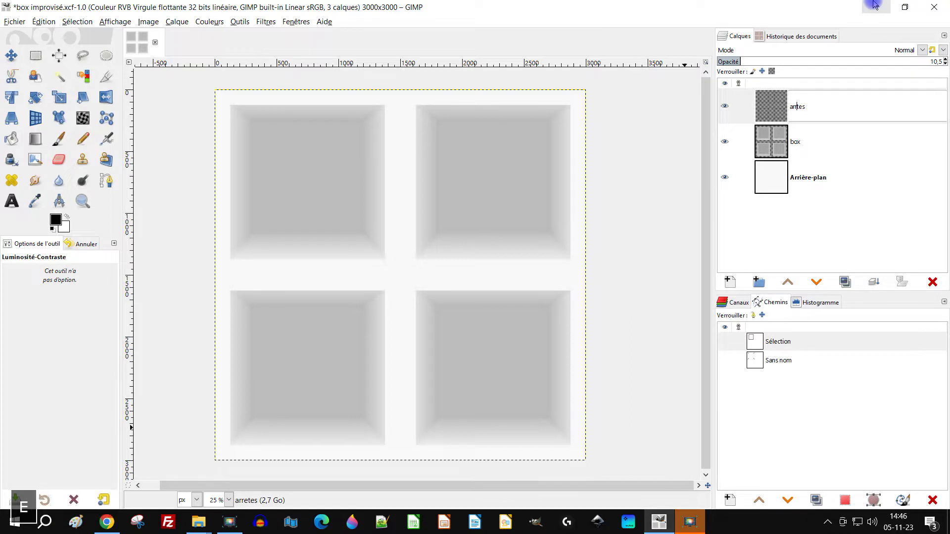
pyautogui.press('Return')
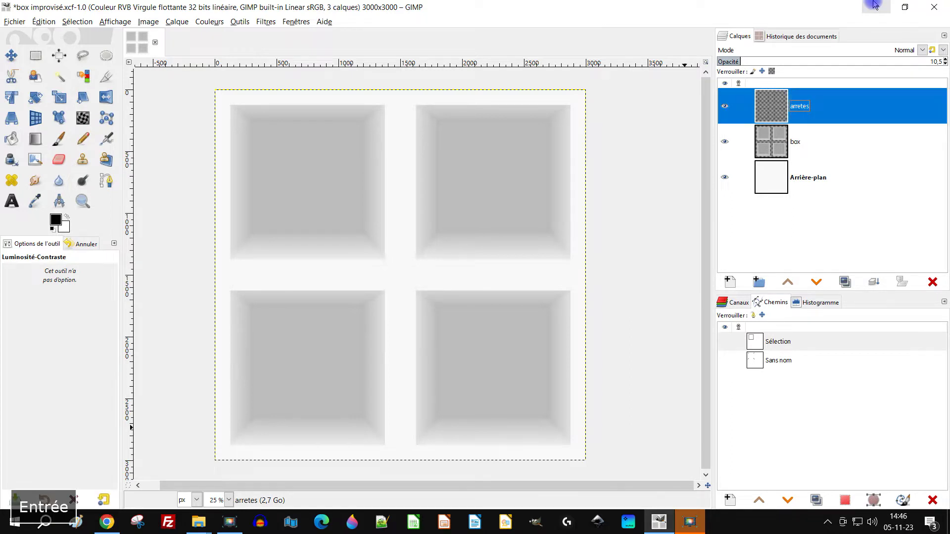
pyautogui.doubleClick(805, 107)
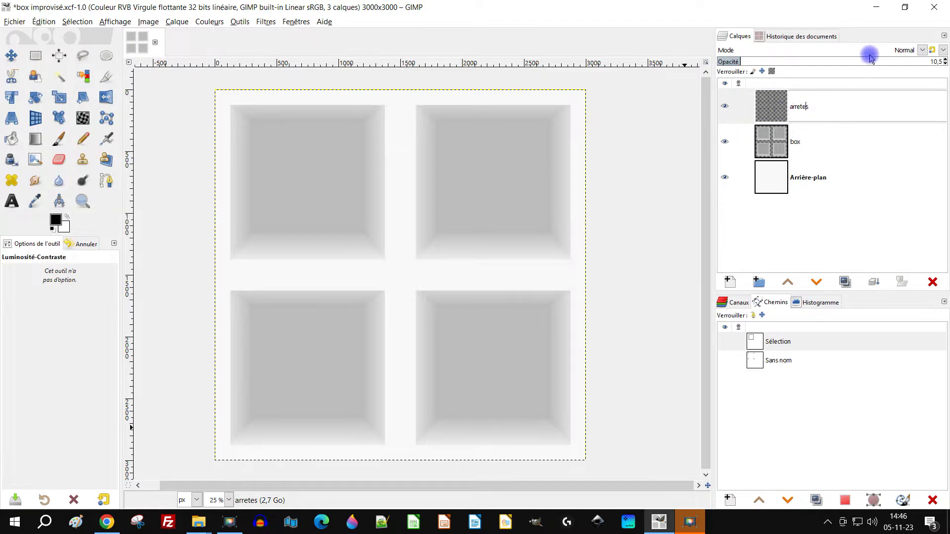
pyautogui.press('Left')
pyautogui.press('Return')
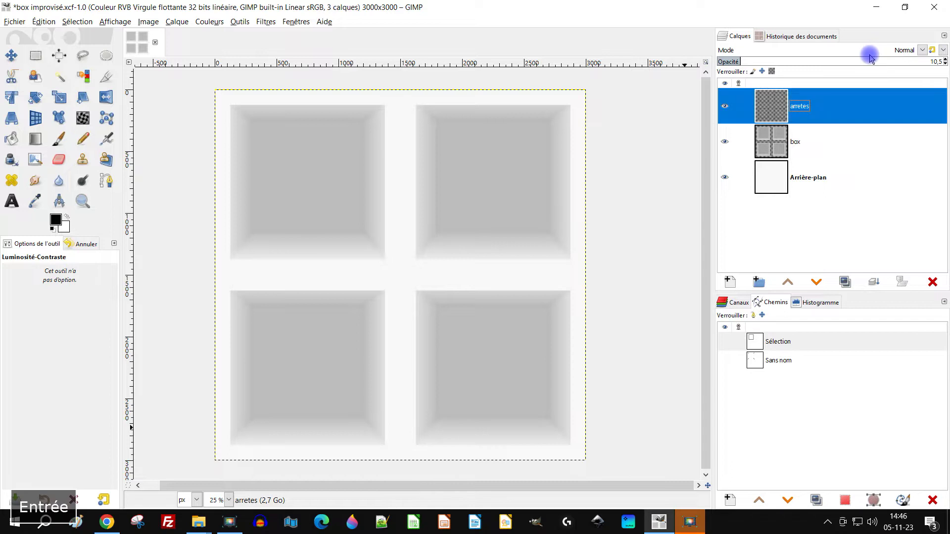
# Readjust the opacity of the arretes layer slightly.
pyautogui.click(736, 62)
pyautogui.moveTo(736, 62); pyautogui.dragTo(750, 62)
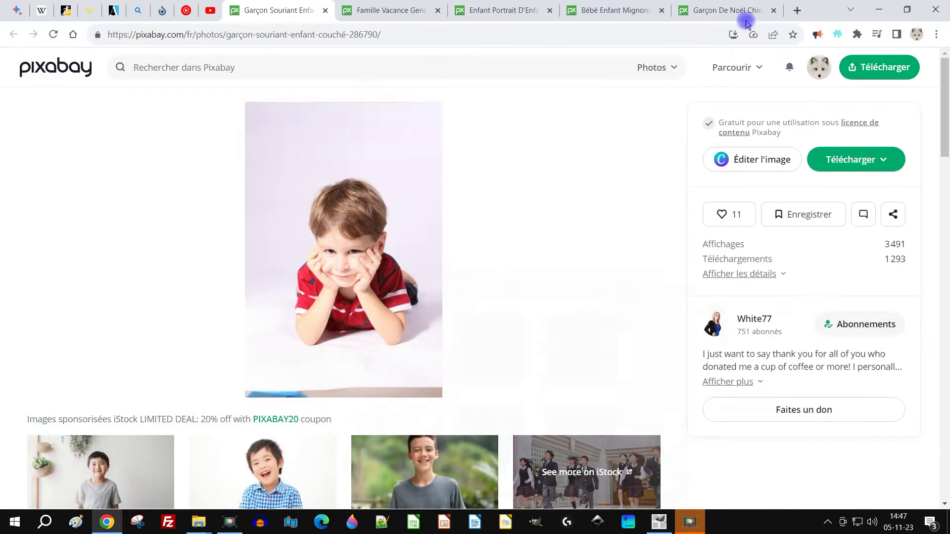
# Switch to Chrome and look through the open Pixabay photo pages of children and families, ending on the boy with the dog.
pyautogui.hotkey('alt', 'Tab')
pyautogui.click(626, 5)
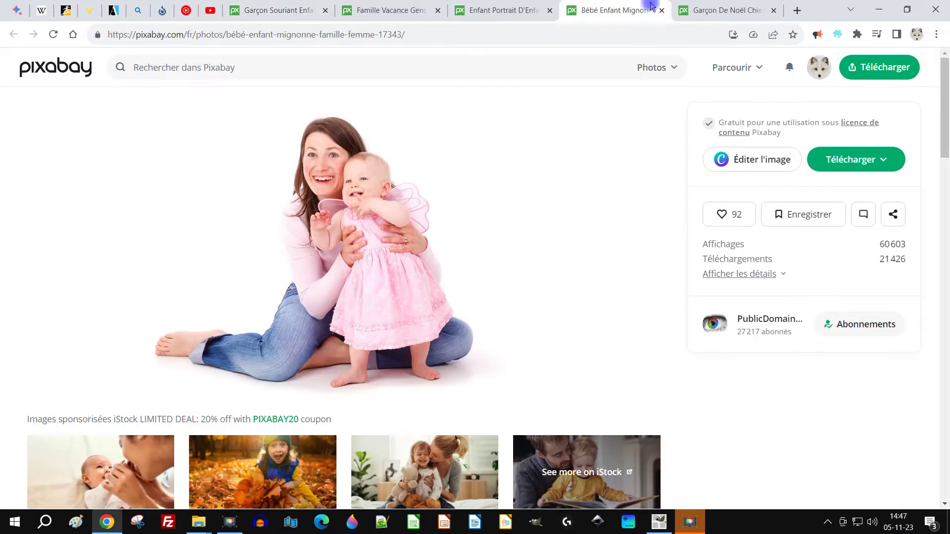
pyautogui.click(728, 9)
pyautogui.click(653, 10)
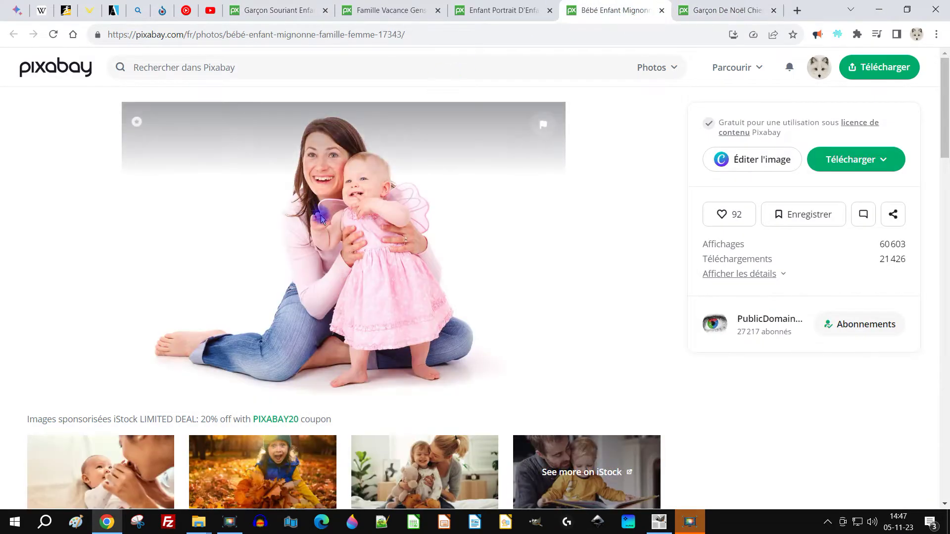
pyautogui.click(512, 4)
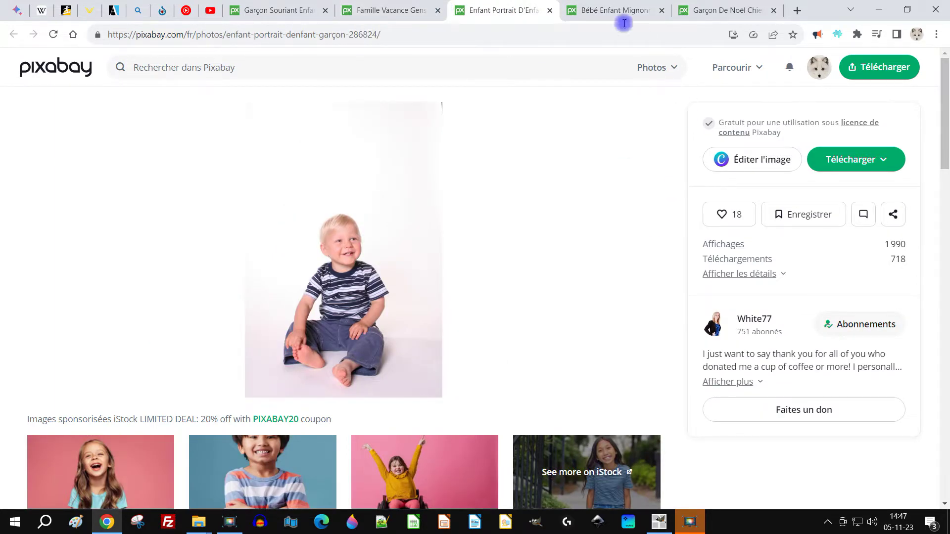
pyautogui.click(618, 8)
pyautogui.click(491, 6)
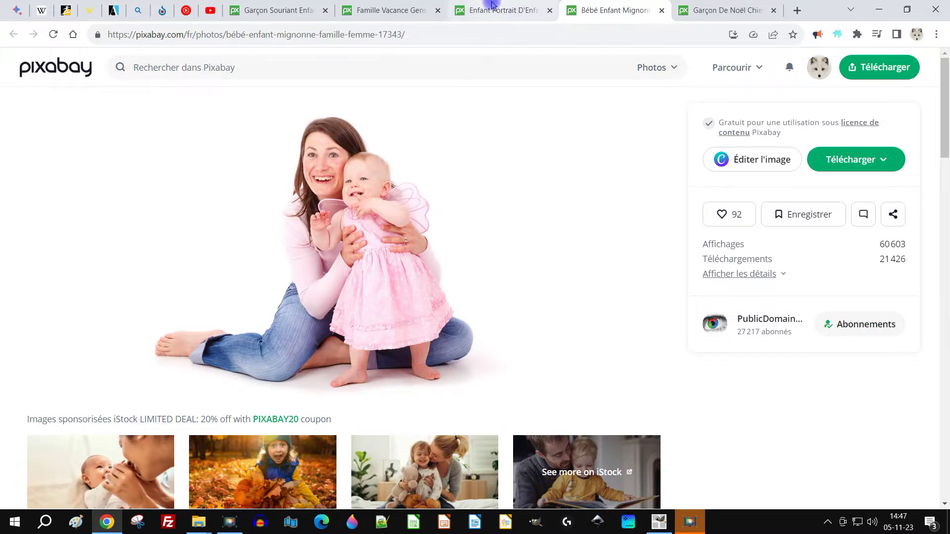
pyautogui.click(293, 12)
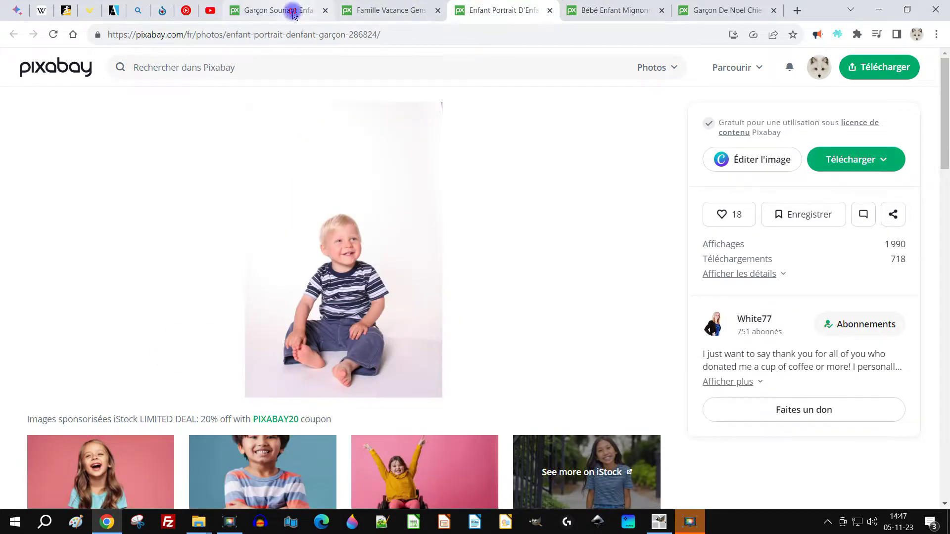
pyautogui.click(399, 12)
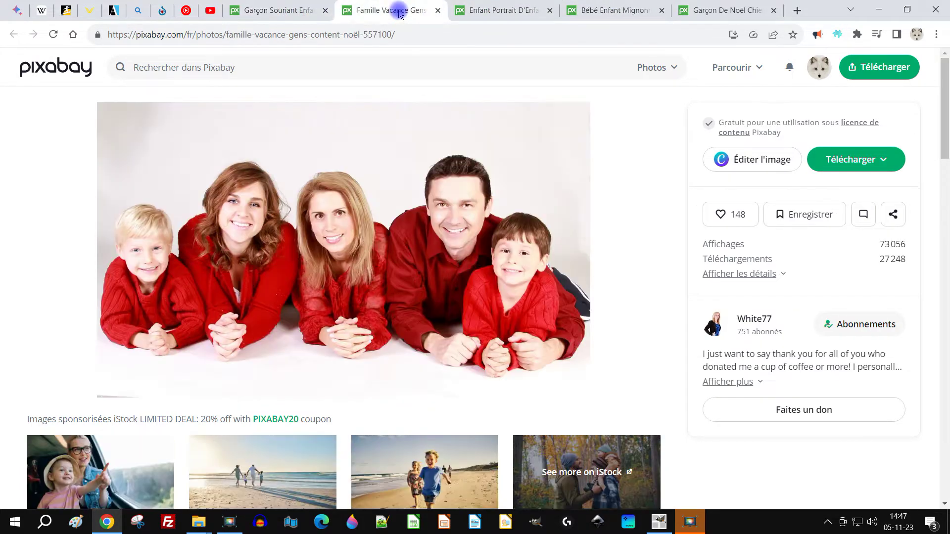
pyautogui.click(703, 12)
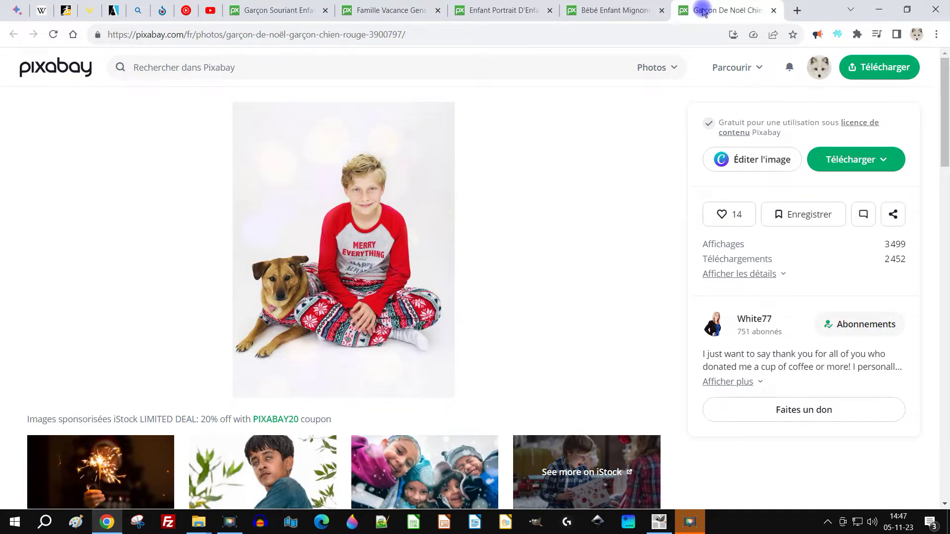
# Like and bookmark the Christmas photo of the boy with the dog, without adding it to a collection.
pyautogui.rightClick(342, 247)
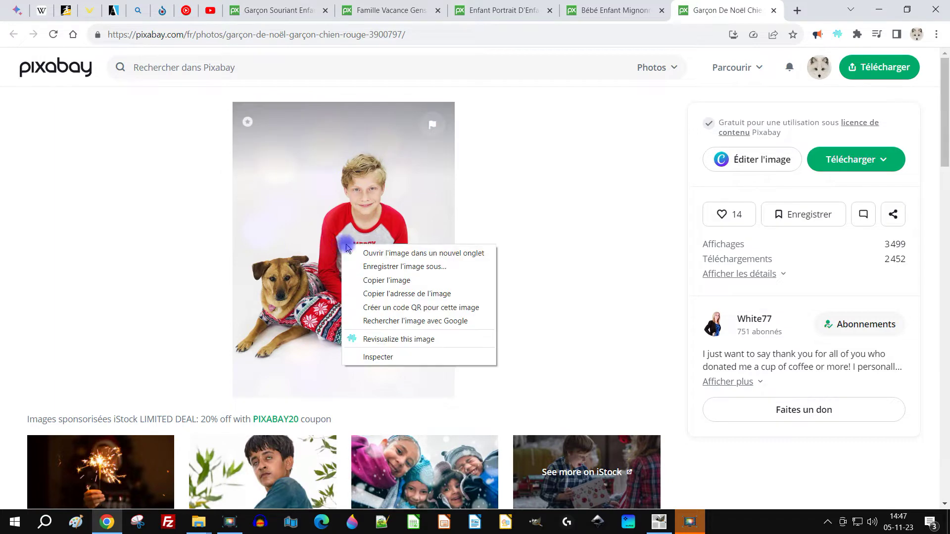
pyautogui.click(549, 200)
pyautogui.click(739, 213)
pyautogui.click(814, 214)
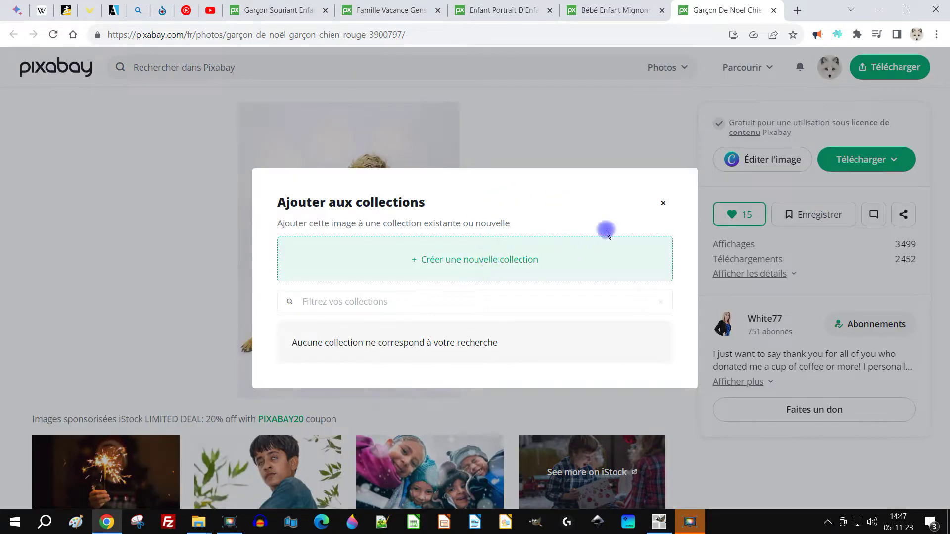
pyautogui.click(660, 131)
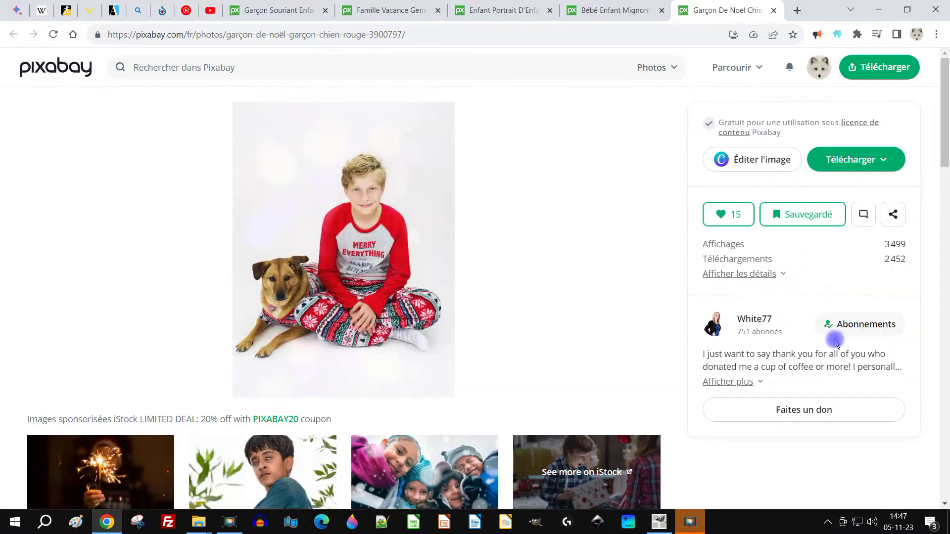
# Open the 3024×4032 version of the boy-and-dog photo at full size and copy the image.
pyautogui.click(869, 159)
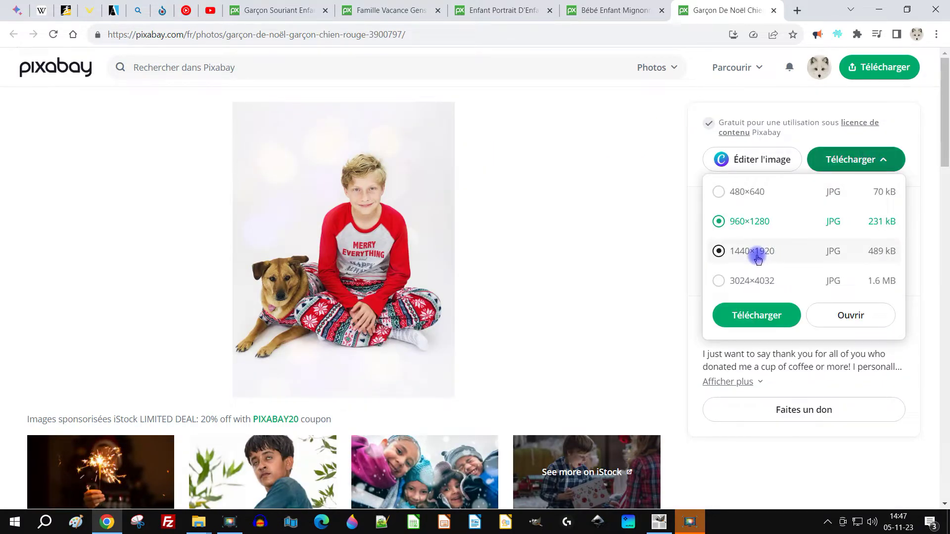
pyautogui.click(760, 281)
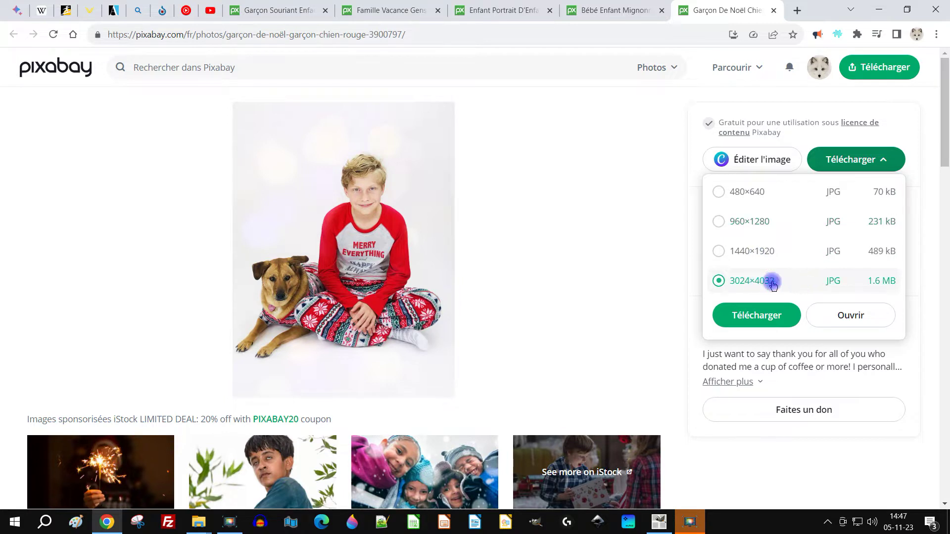
pyautogui.click(842, 317)
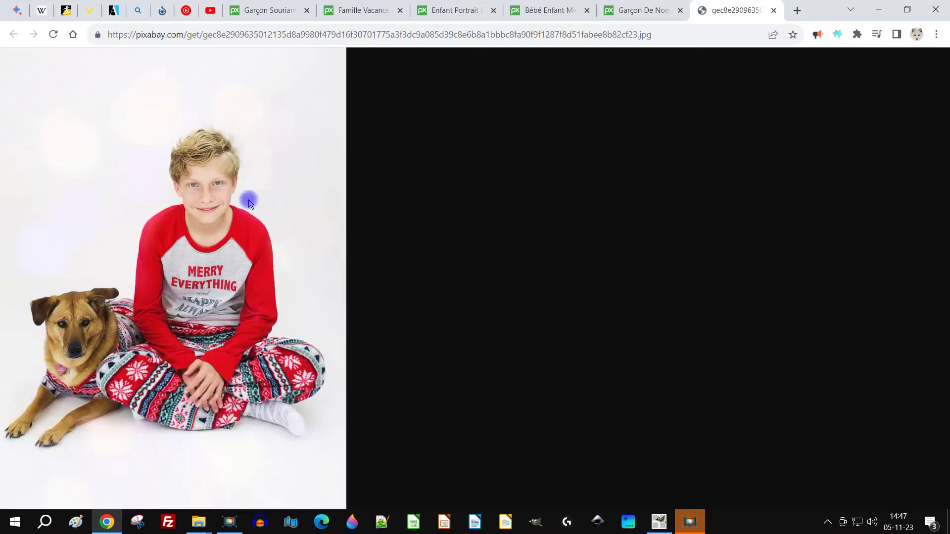
pyautogui.rightClick(185, 207)
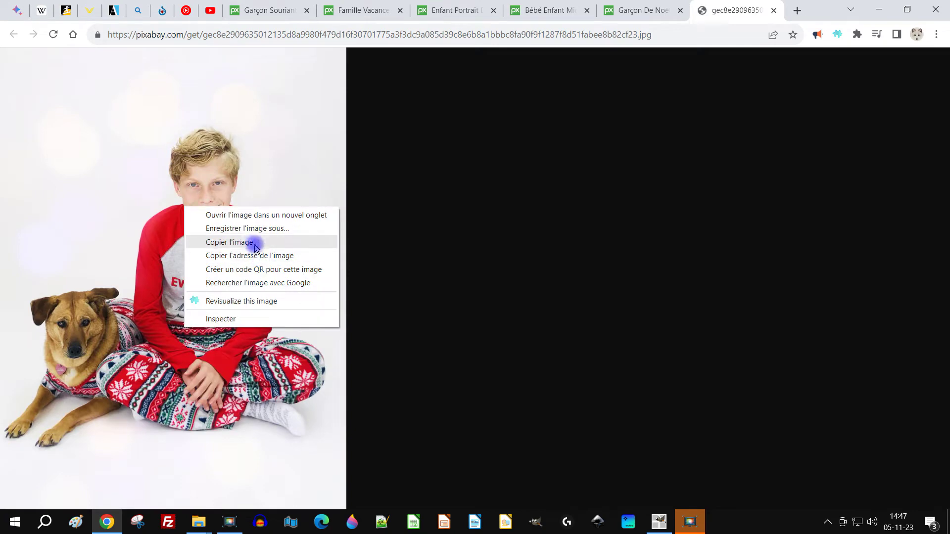
pyautogui.click(245, 243)
# Switch to GIMP and paste the copied photo as a new layer above the arretes layer.
pyautogui.click(660, 522)
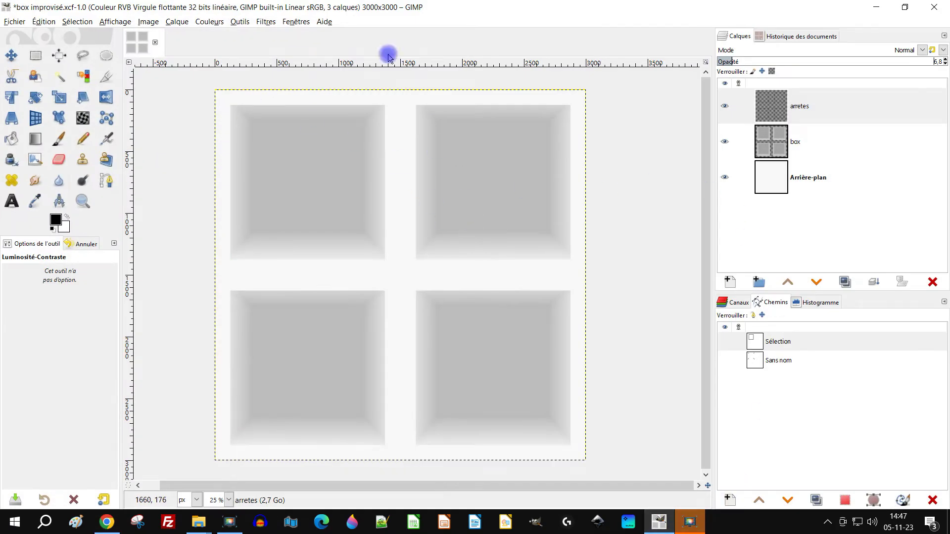
pyautogui.click(44, 21)
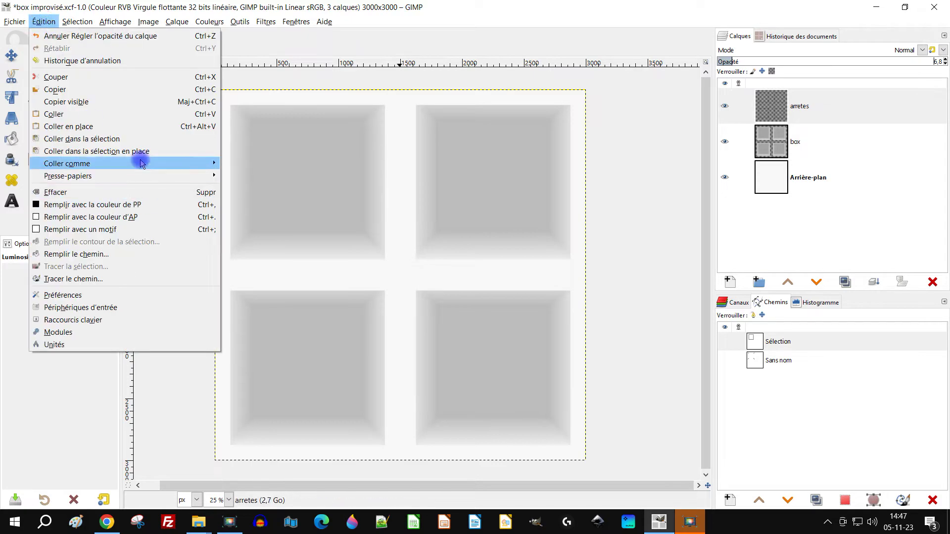
pyautogui.moveTo(142, 163)
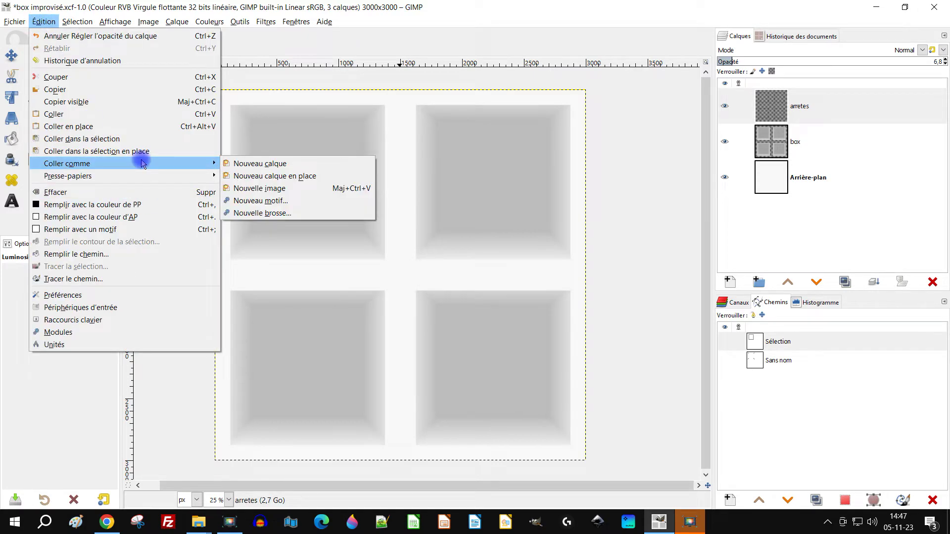
pyautogui.click(258, 164)
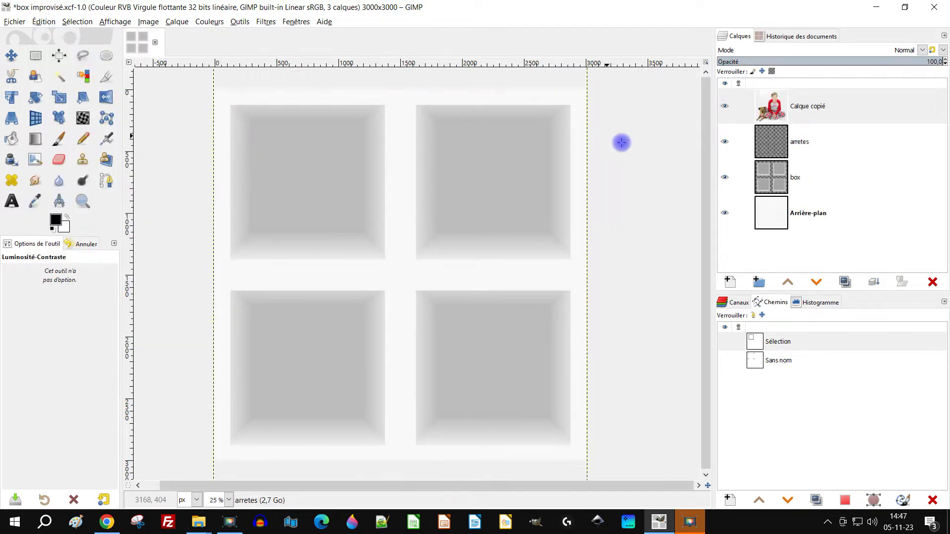
# Scale the pasted photo proportionally to about 1251 × 1668 px over the upper-right compartment and lower its layer opacity to 58.
pyautogui.click(59, 97)
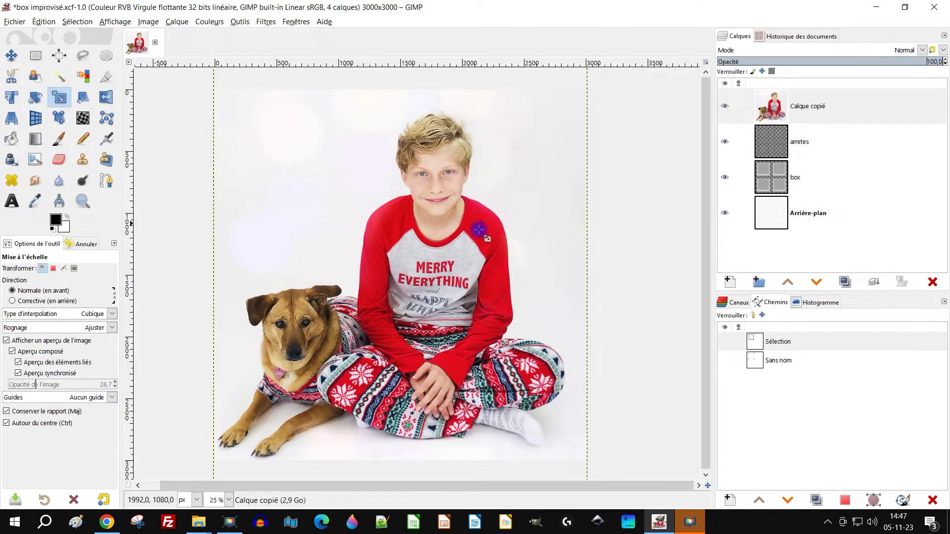
pyautogui.scroll(-2, 574, 240)
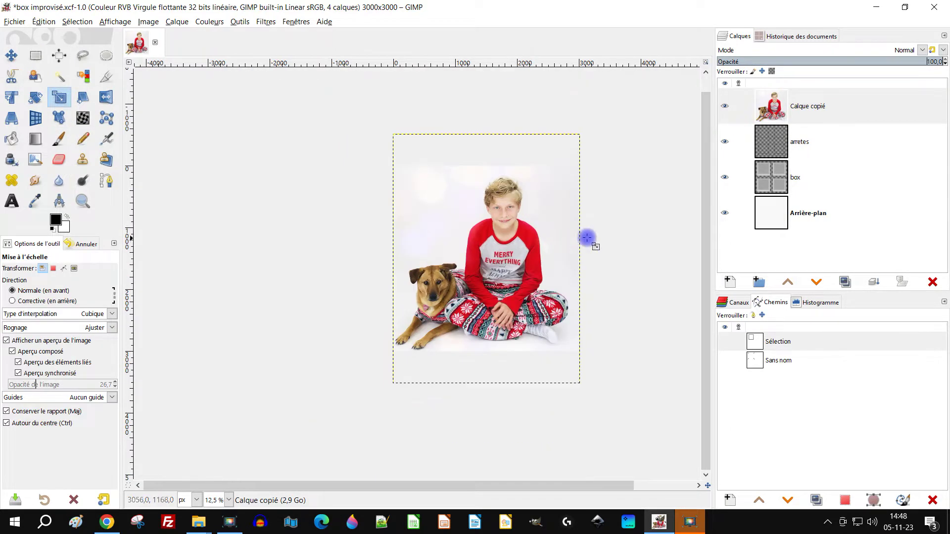
pyautogui.scroll(1, 569, 247)
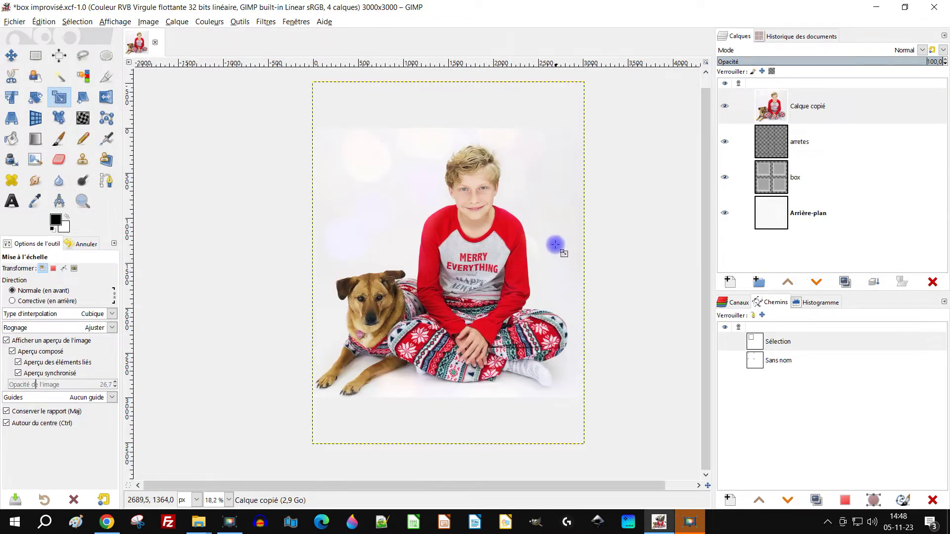
pyautogui.click(454, 248)
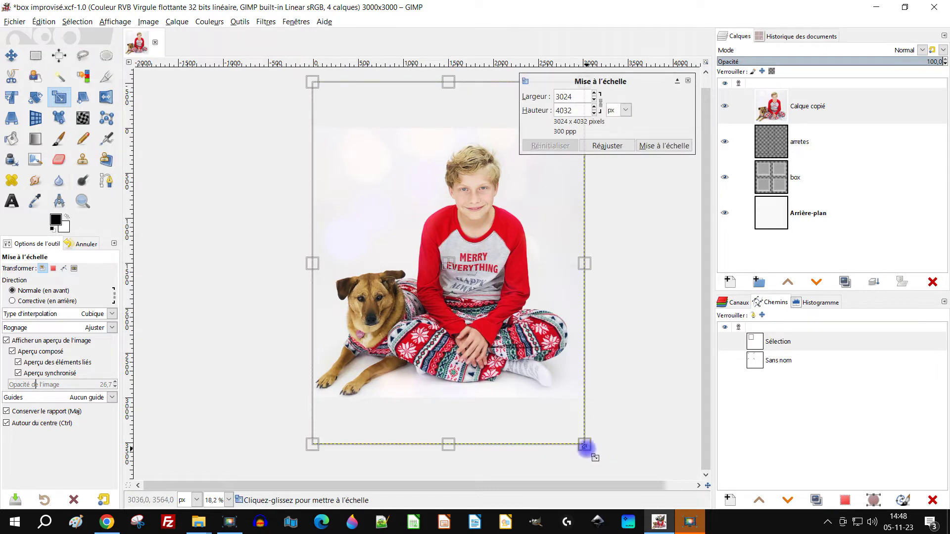
pyautogui.click(602, 103)
pyautogui.moveTo(584, 443); pyautogui.dragTo(443, 221)
pyautogui.moveTo(451, 265); pyautogui.dragTo(544, 182)
pyautogui.click(848, 63)
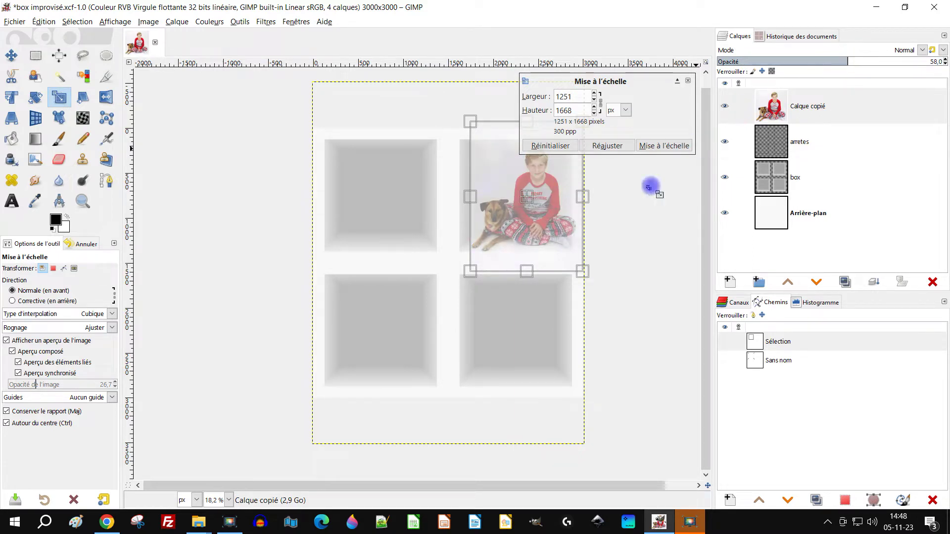
# Reduce the photo to about 899 × 1199 px, fit it inside the upper-right compartment, and restore its layer opacity to 100.
pyautogui.scroll(2, 594, 248)
pyautogui.scroll(2, 537, 293)
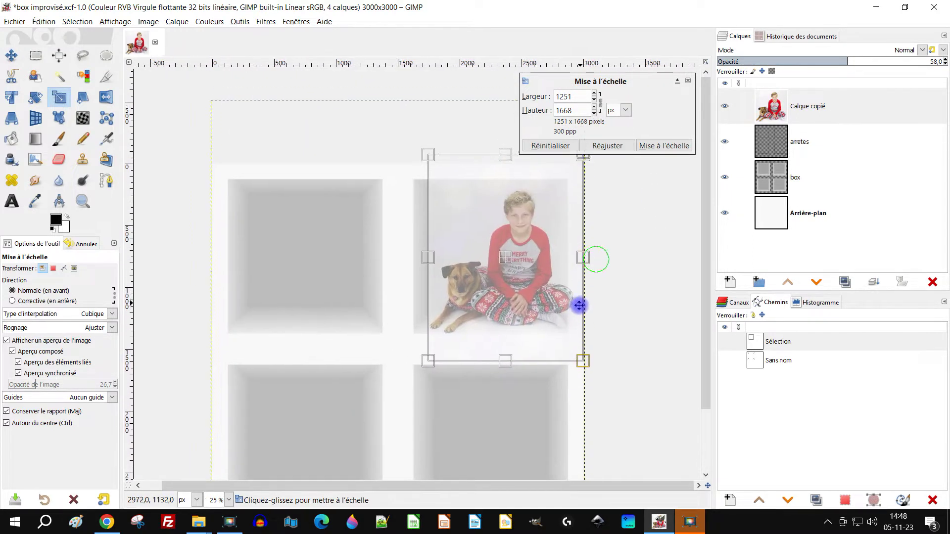
pyautogui.moveTo(429, 151); pyautogui.dragTo(470, 222)
pyautogui.moveTo(504, 262); pyautogui.dragTo(498, 292)
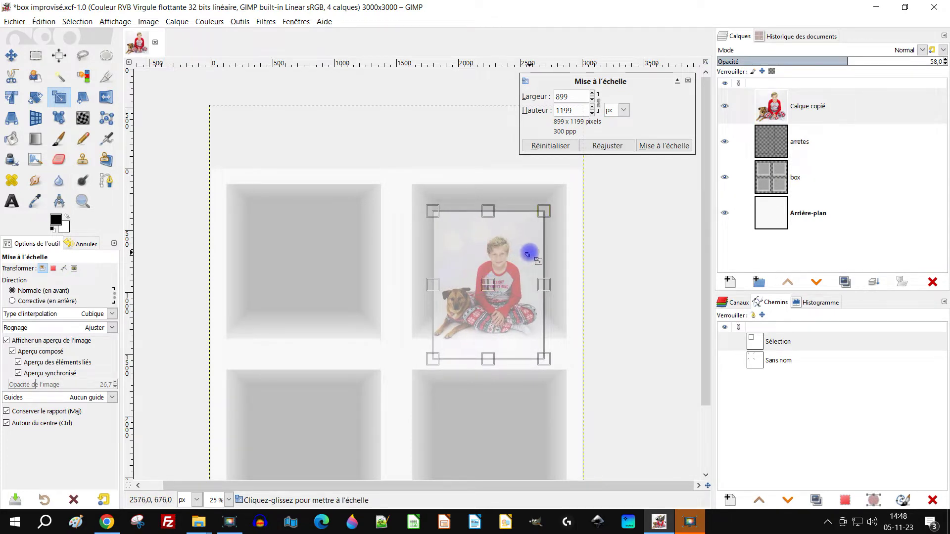
pyautogui.moveTo(552, 254); pyautogui.dragTo(561, 251)
pyautogui.scroll(2, 508, 281)
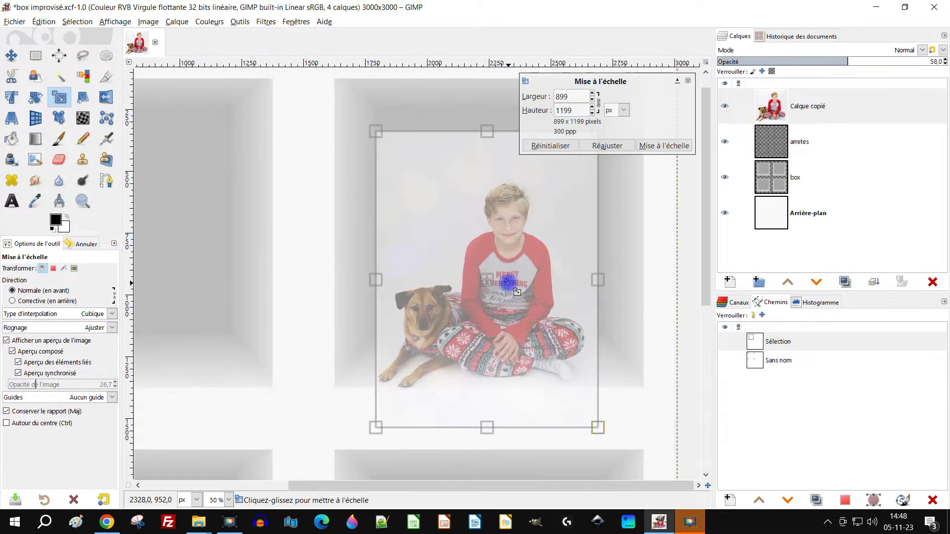
pyautogui.moveTo(584, 300); pyautogui.dragTo(557, 298)
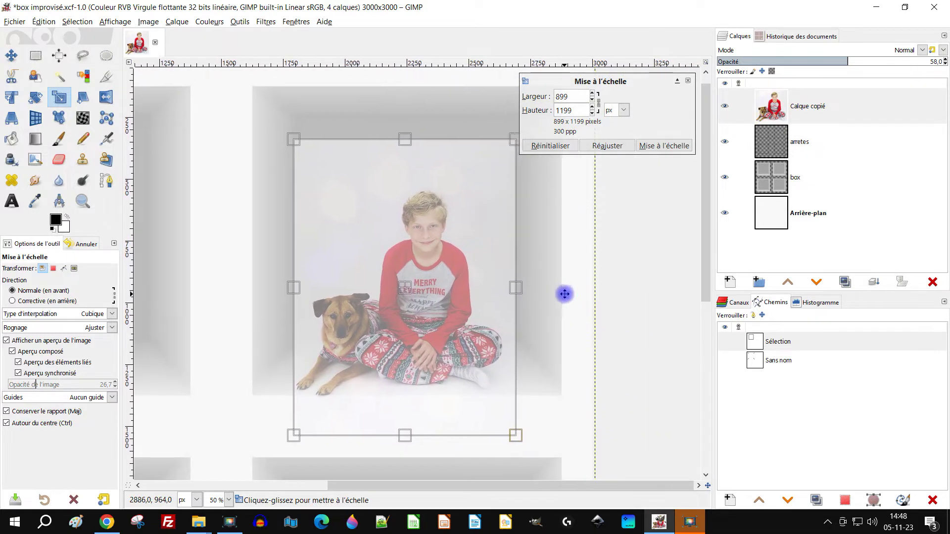
pyautogui.moveTo(421, 290); pyautogui.dragTo(424, 288)
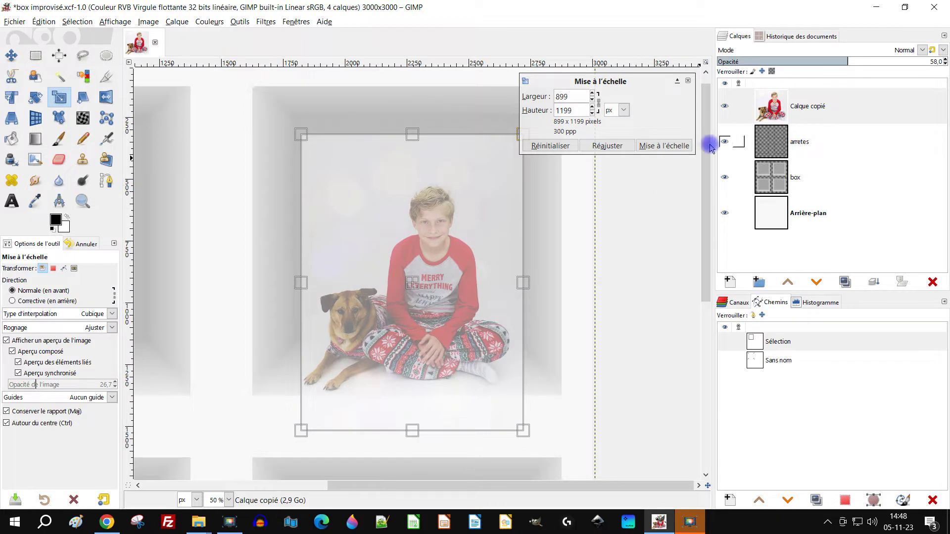
pyautogui.click(665, 146)
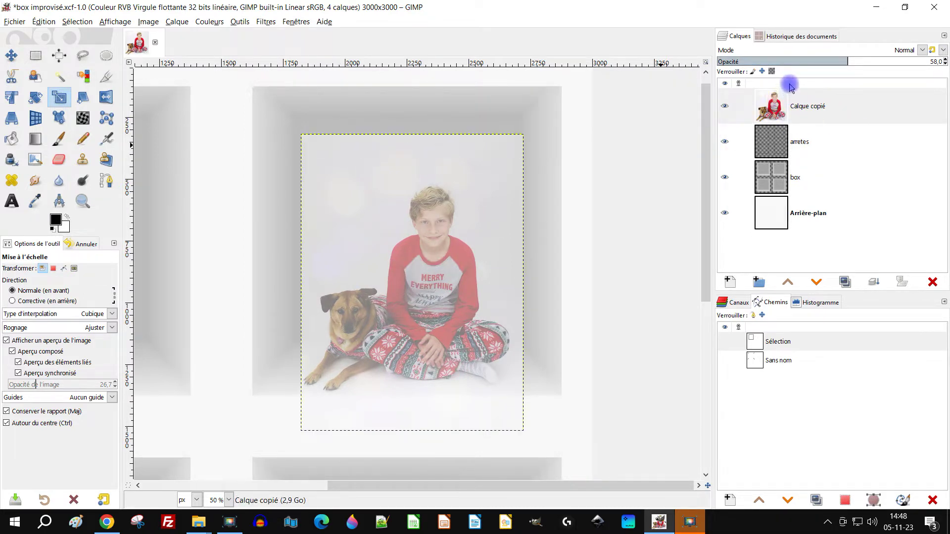
pyautogui.moveTo(860, 61); pyautogui.dragTo(946, 61)
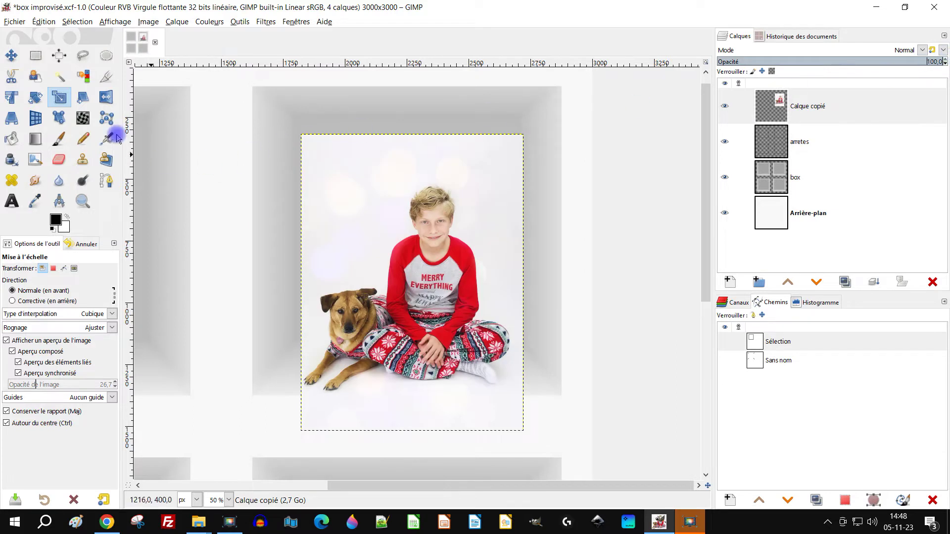
# Select the white background around the boy and dog by contiguous colour, adjusting the threshold to about 6.8.
pyautogui.click(61, 78)
pyautogui.moveTo(330, 162); pyautogui.dragTo(347, 176)
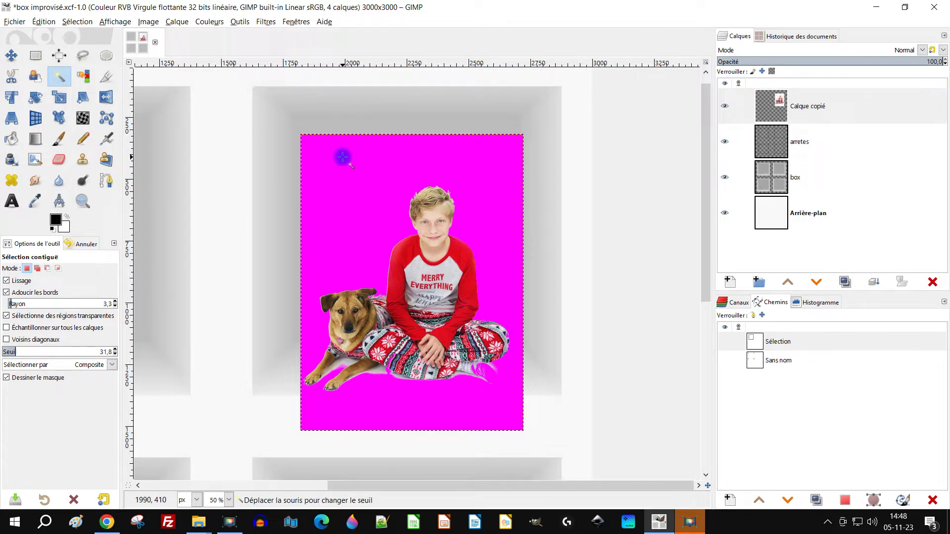
pyautogui.moveTo(342, 158); pyautogui.dragTo(339, 153)
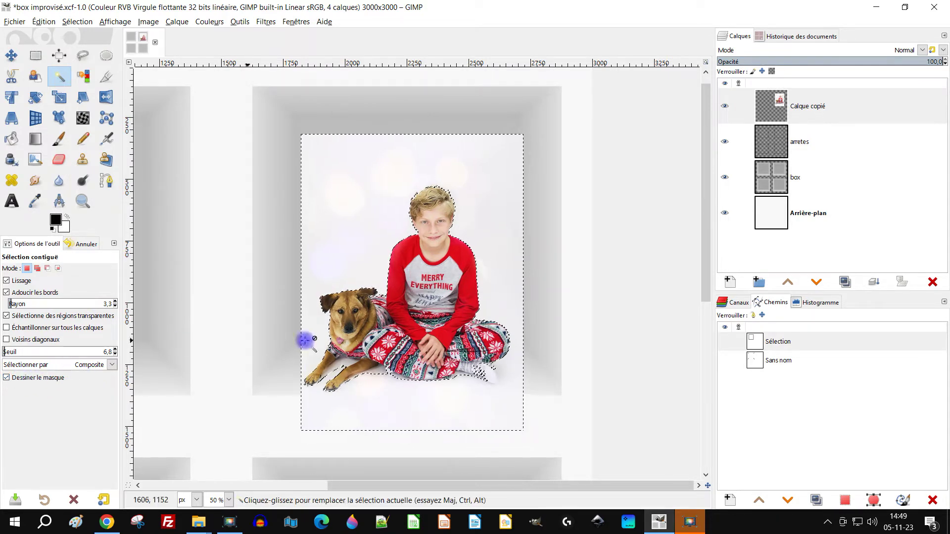
pyautogui.rightClick(780, 95)
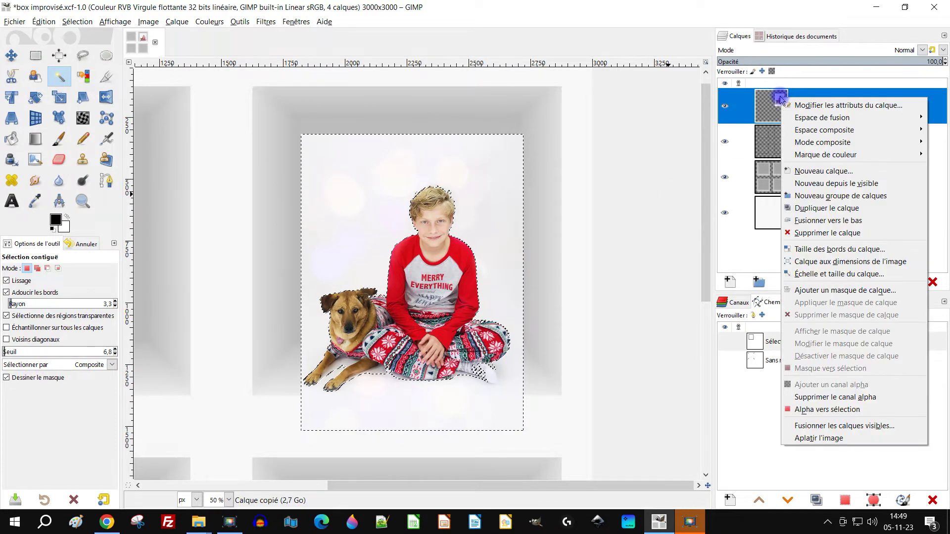
pyautogui.click(864, 291)
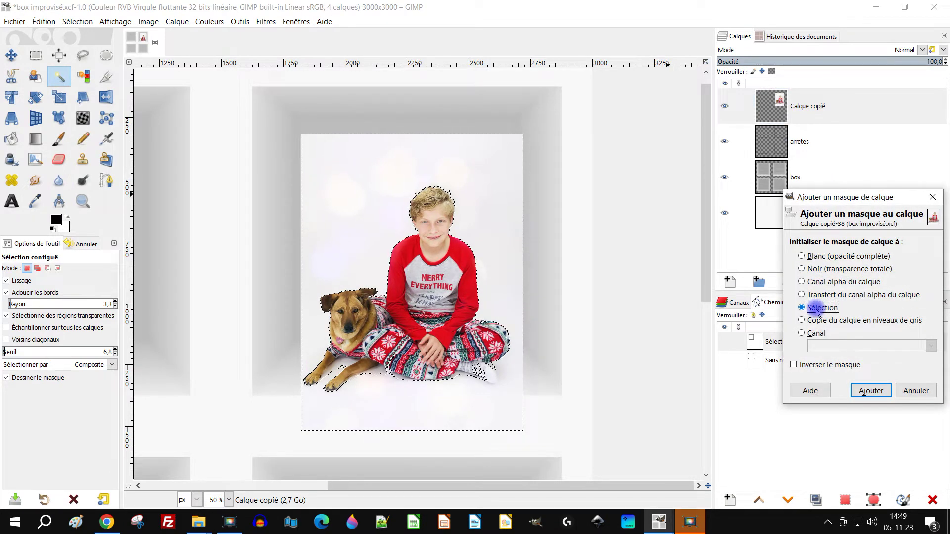
pyautogui.click(866, 390)
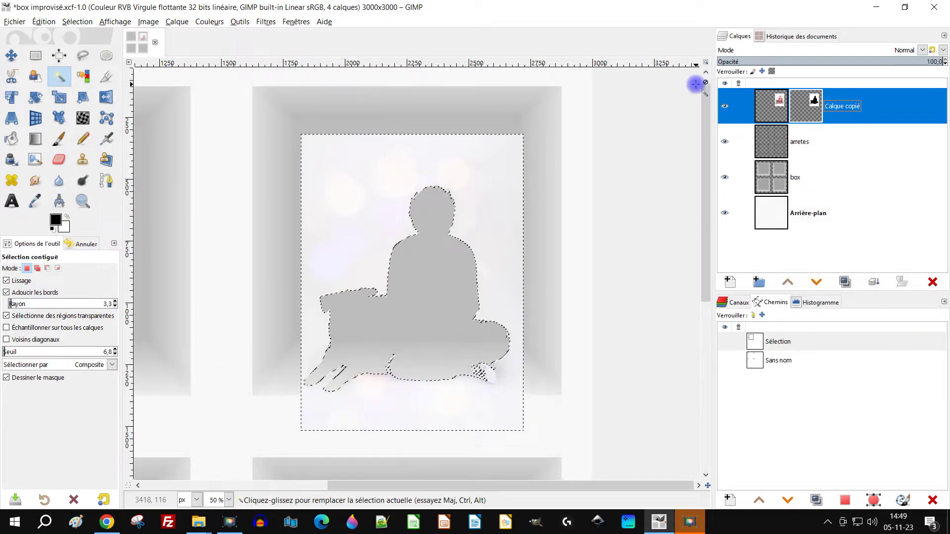
pyautogui.hotkey('ctrl', 'z')
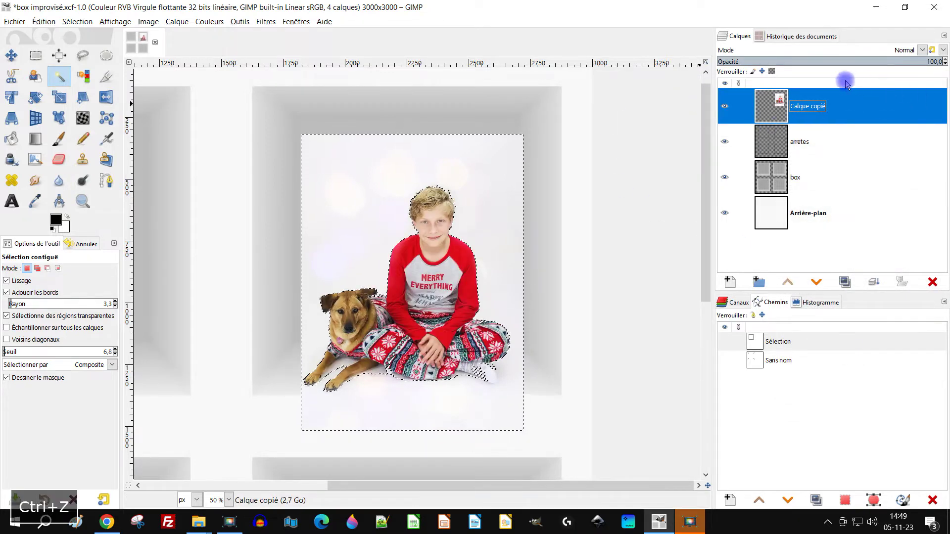
# Add a layer mask to the photo layer from the selection with the mask inverted, and clear the selection.
pyautogui.rightClick(772, 106)
pyautogui.click(842, 299)
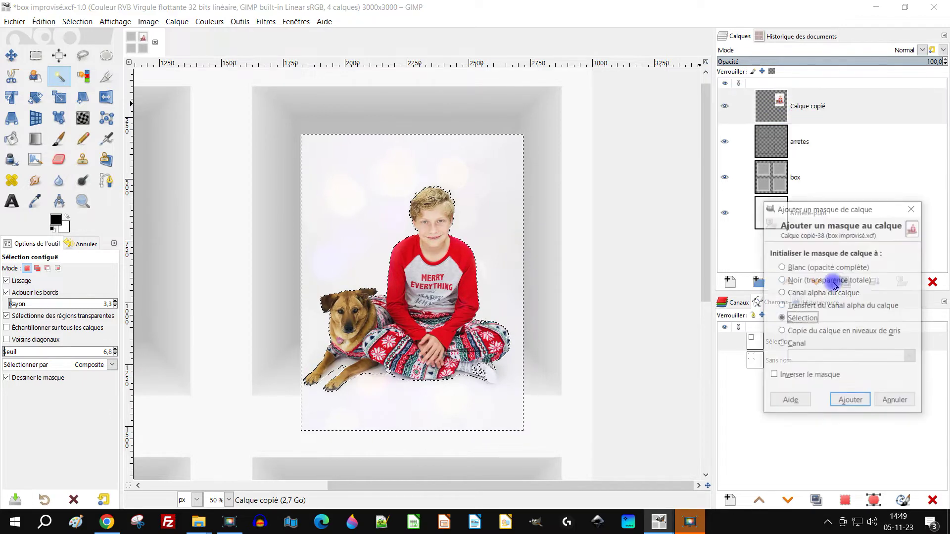
pyautogui.click(797, 375)
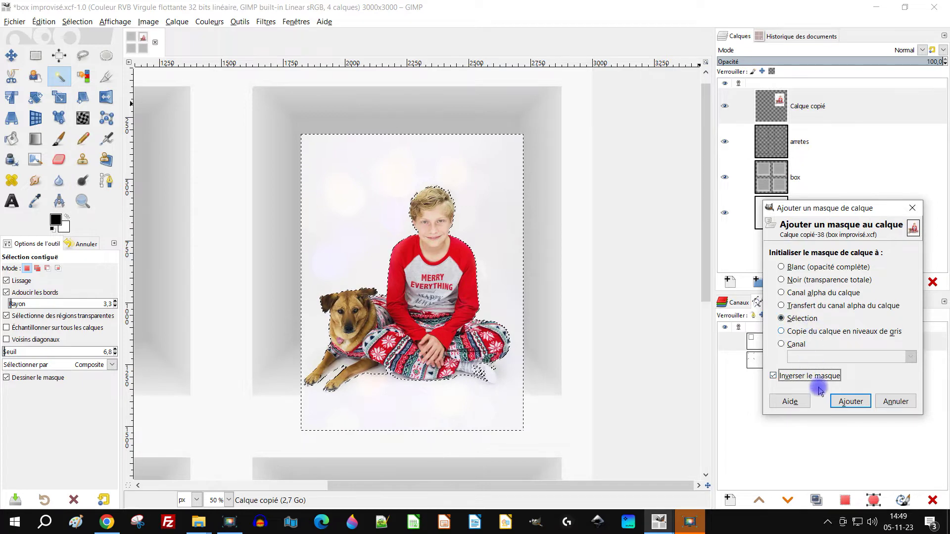
pyautogui.click(851, 402)
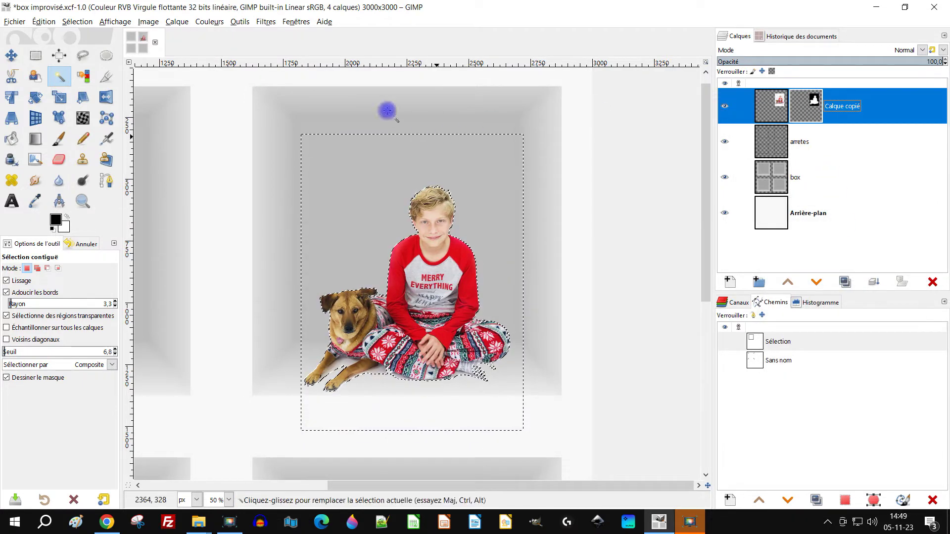
pyautogui.click(76, 22)
pyautogui.click(78, 47)
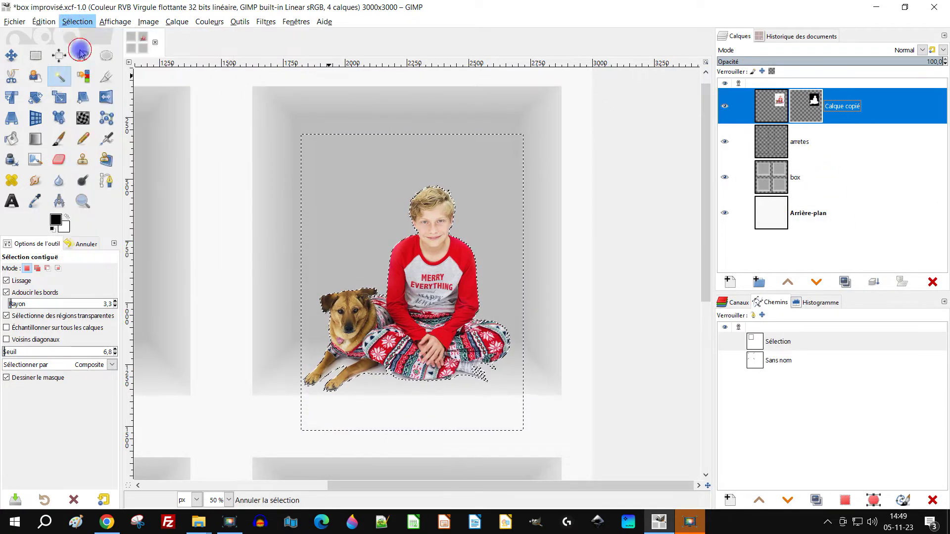
# Expand the masked photo layer to the image dimensions and save the composition.
pyautogui.rightClick(784, 110)
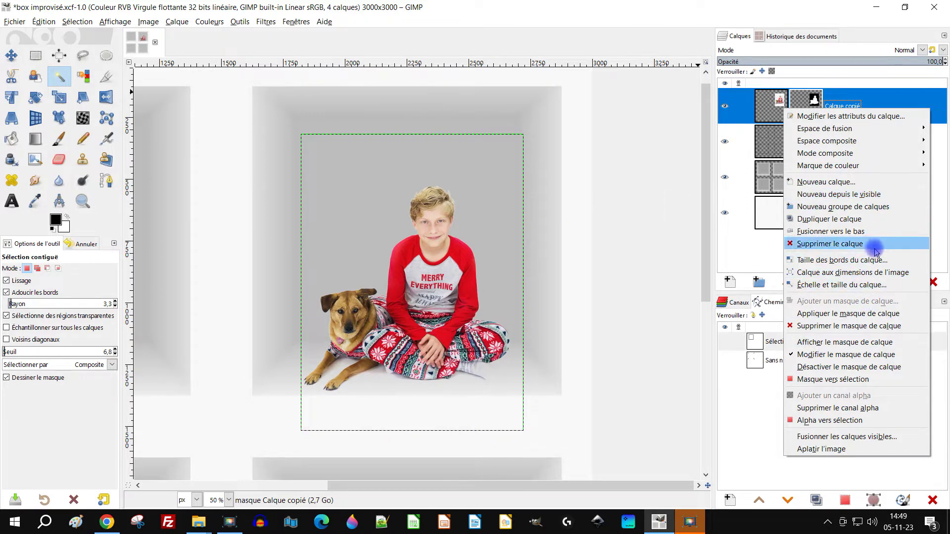
pyautogui.click(867, 279)
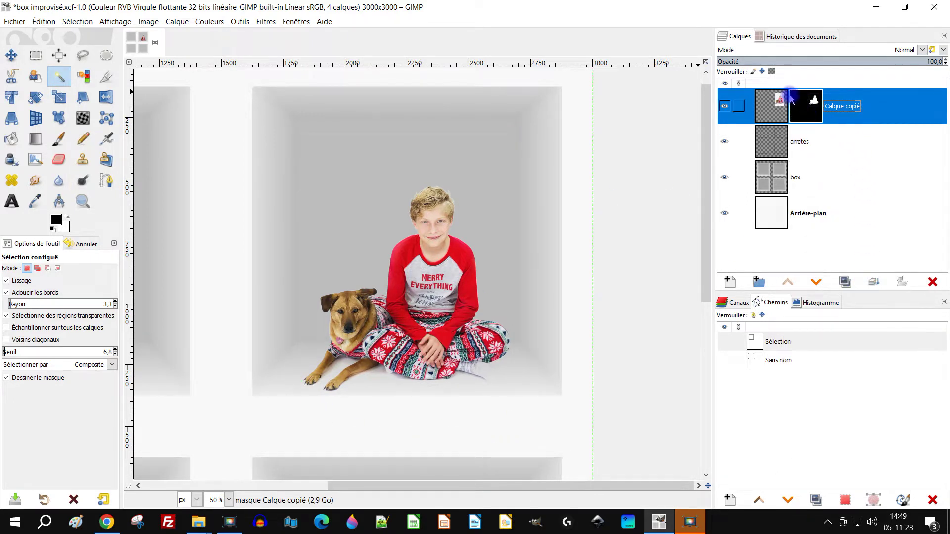
pyautogui.moveTo(447, 311); pyautogui.dragTo(476, 271)
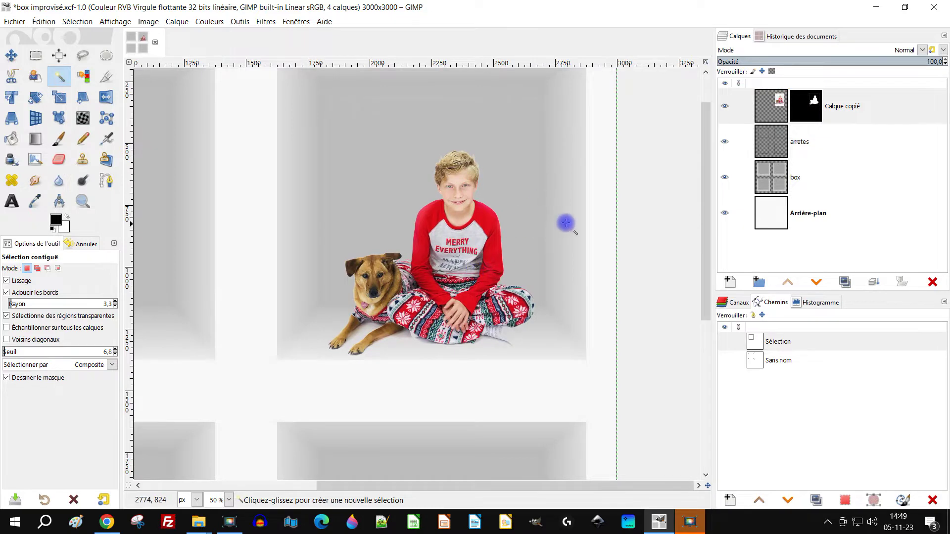
pyautogui.moveTo(563, 222); pyautogui.dragTo(563, 205)
pyautogui.scroll(-4, 541, 237)
pyautogui.moveTo(535, 248); pyautogui.dragTo(509, 263)
pyautogui.scroll(2, 496, 311)
pyautogui.hotkey('ctrl', 's')
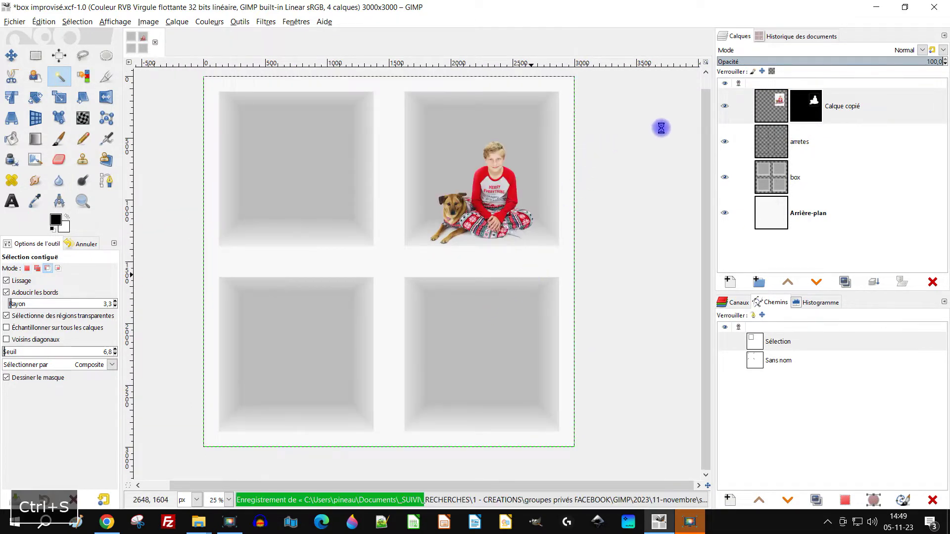
# Switch to Chrome, close the full-size boy-and-dog image, and show the download sizes for the mother-and-baby photo.
pyautogui.click(110, 528)
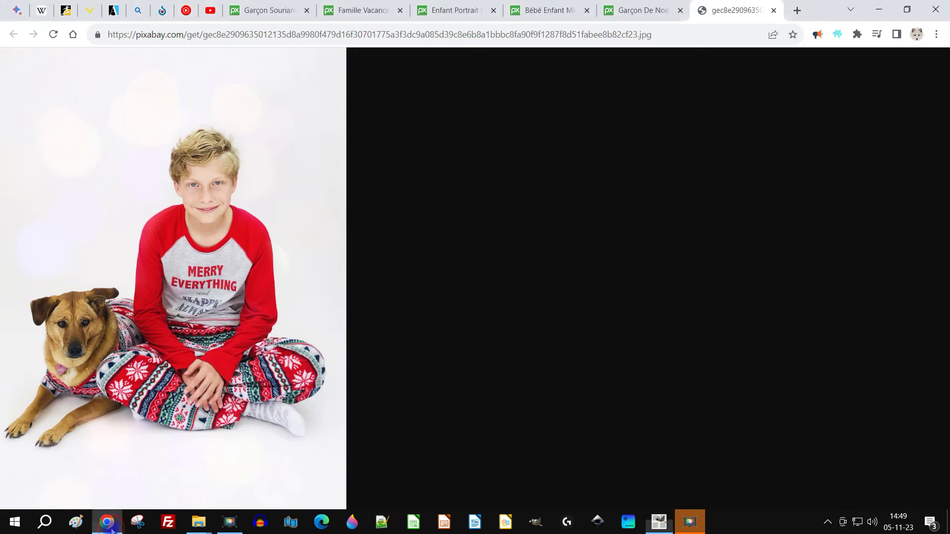
pyautogui.click(774, 10)
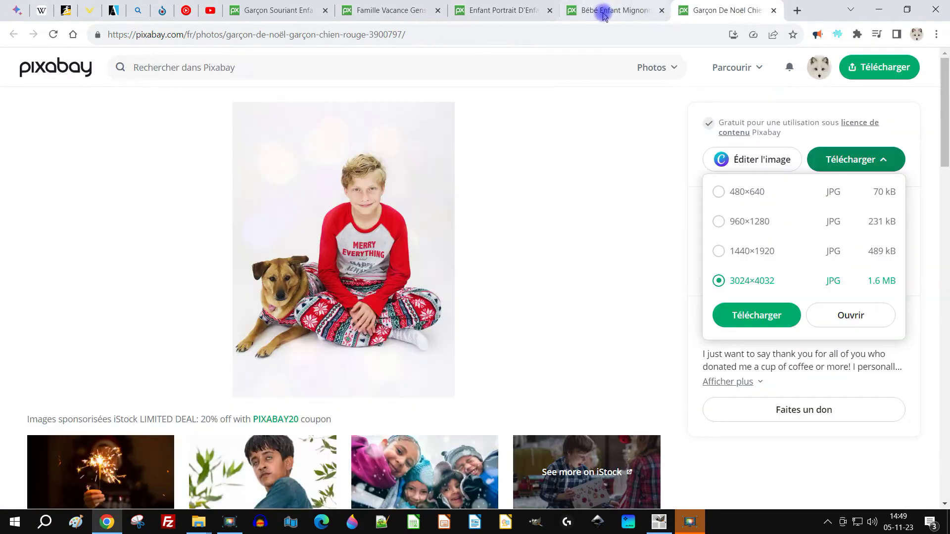
pyautogui.click(586, 11)
pyautogui.click(741, 213)
pyautogui.click(861, 170)
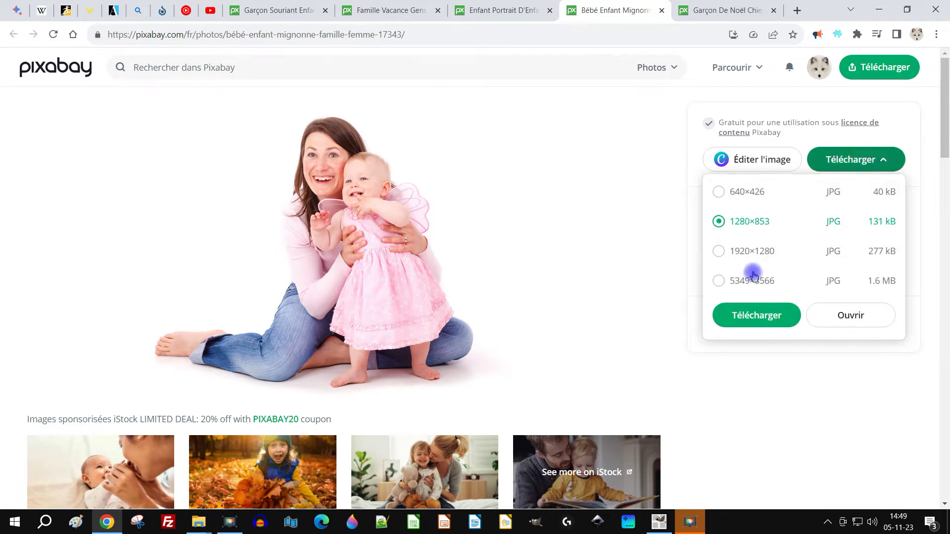
# Choose the 1920×1280 version of the mother-and-baby photo and open it as a standalone image.
pyautogui.click(762, 258)
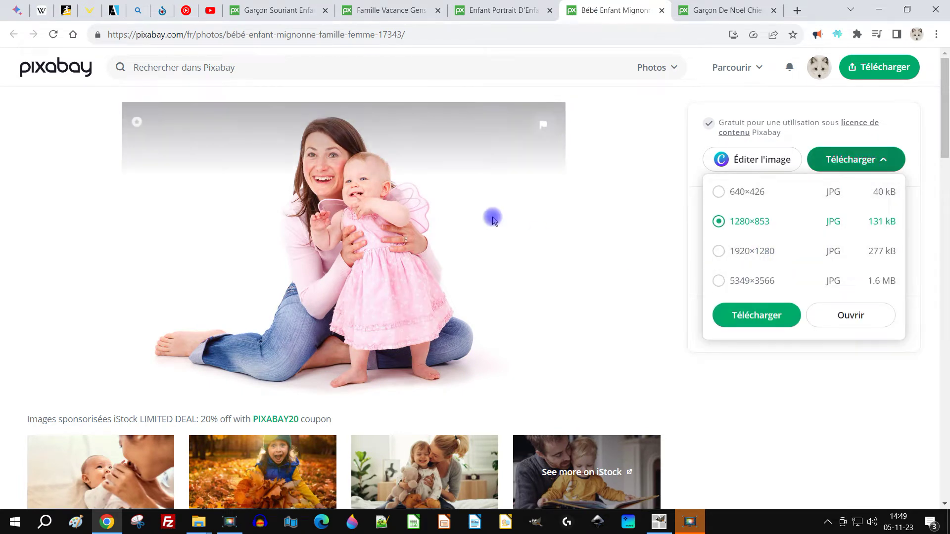
pyautogui.scroll(-1, 495, 246)
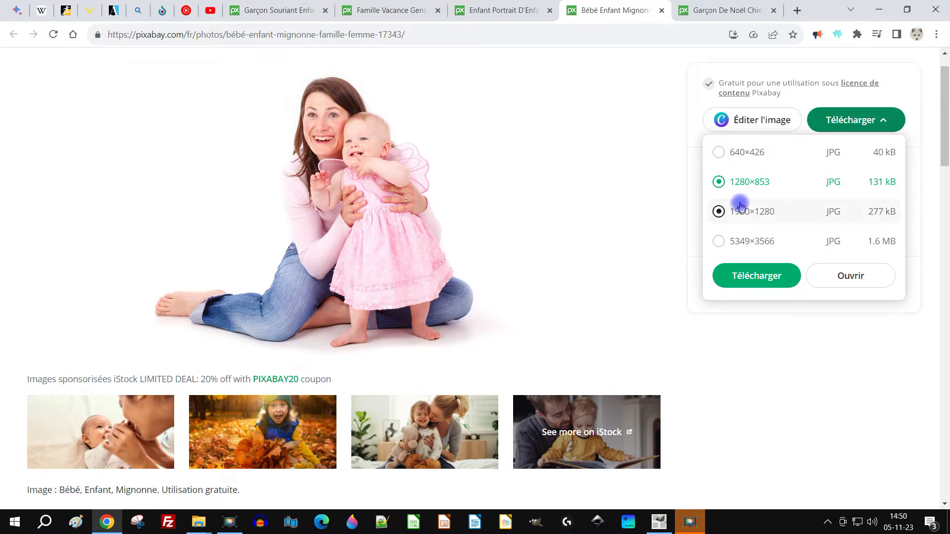
pyautogui.click(754, 183)
pyautogui.click(767, 284)
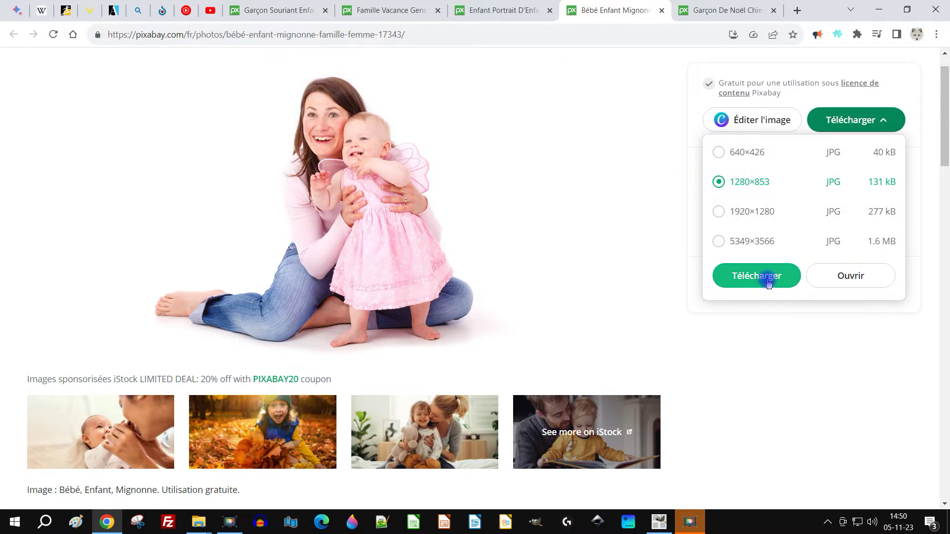
pyautogui.click(758, 214)
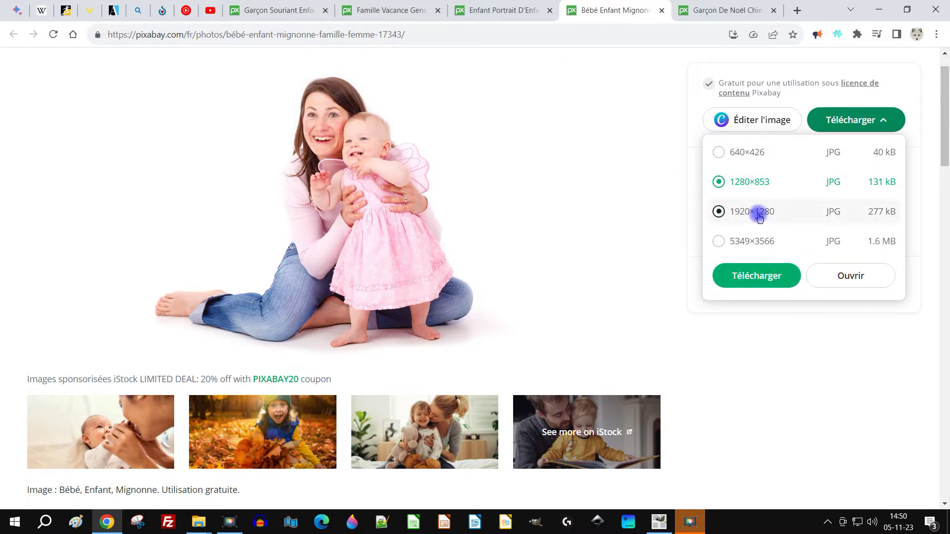
pyautogui.click(841, 275)
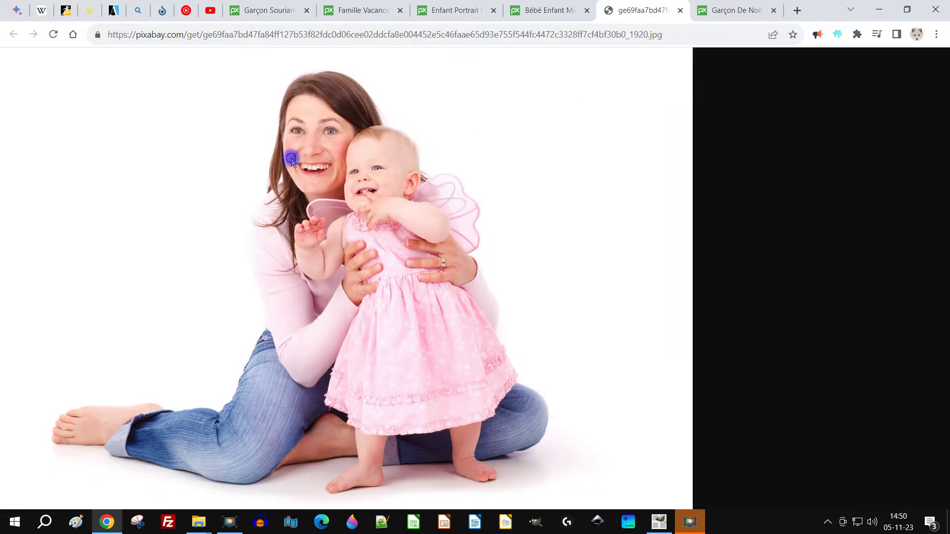
# Copy the opened mother-and-baby image to the clipboard and switch back to GIMP.
pyautogui.rightClick(292, 159)
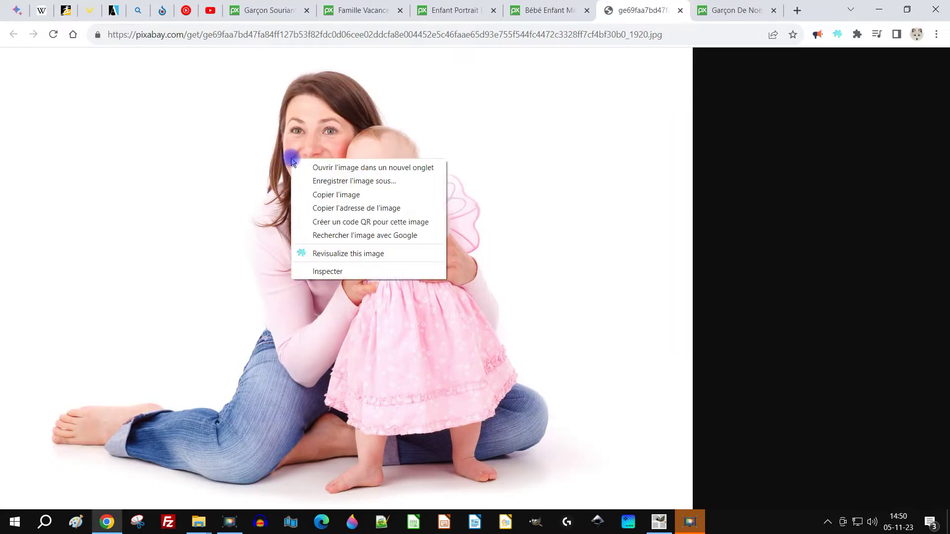
pyautogui.click(362, 195)
pyautogui.click(659, 522)
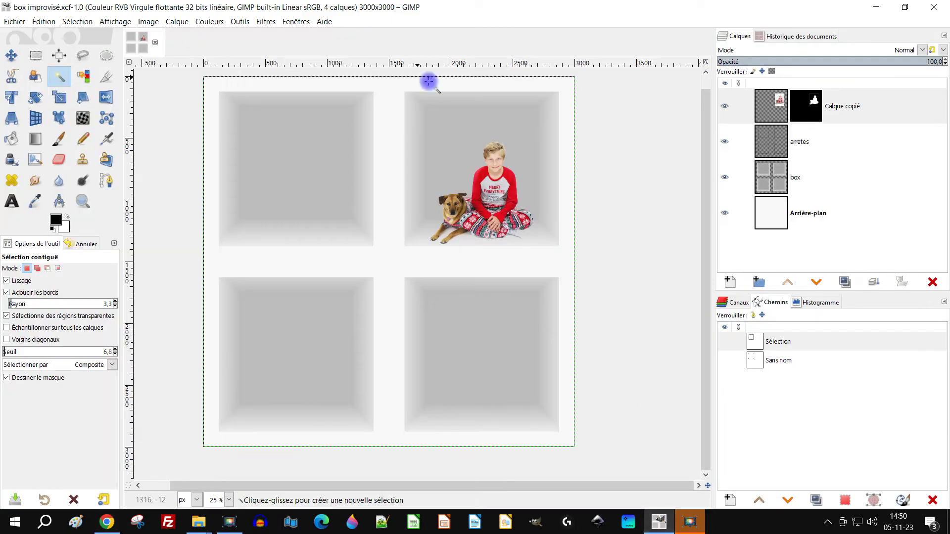
# Rename the masked boy-and-dog layer as "haut droit".
pyautogui.doubleClick(841, 106)
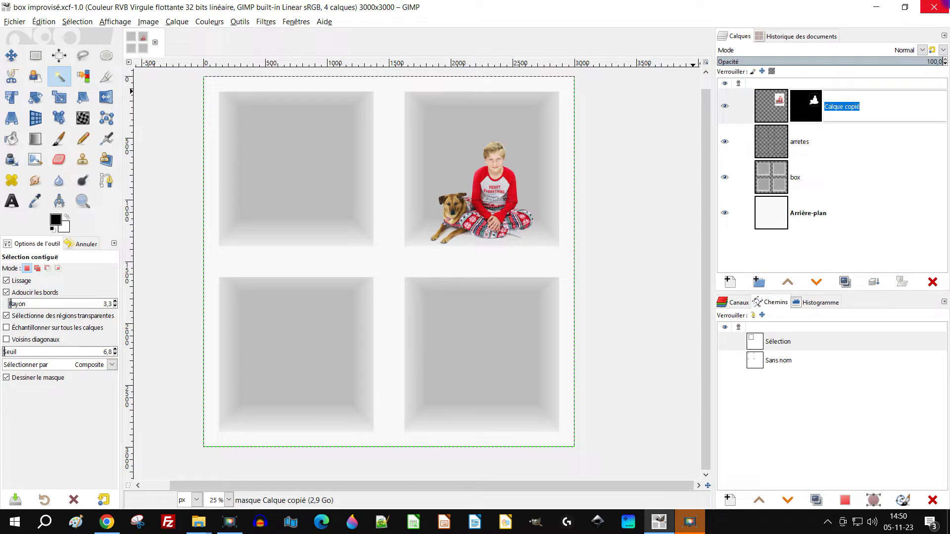
pyautogui.write('haut droit')
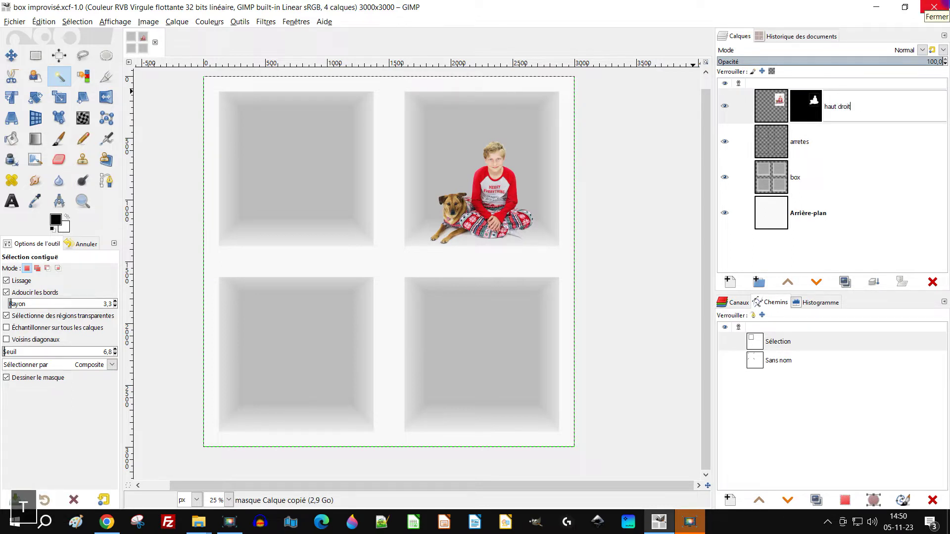
pyautogui.press('Return')
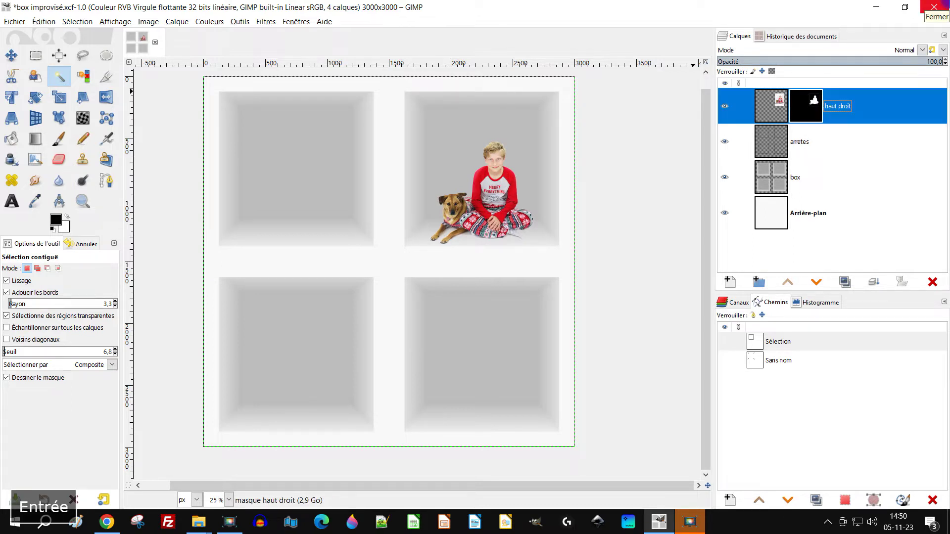
# Paste the copied photo as a new layer and move it over the lower-right compartment.
pyautogui.click(44, 21)
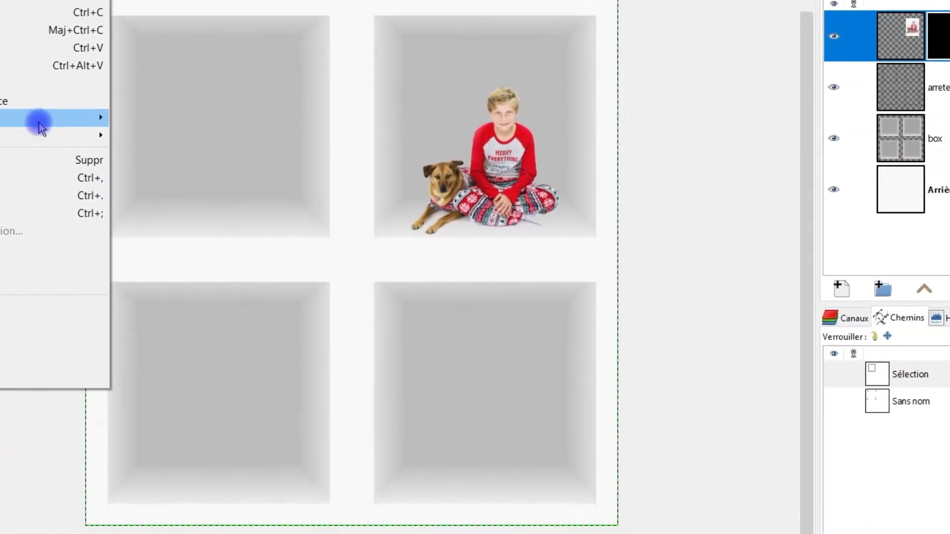
pyautogui.moveTo(173, 168)
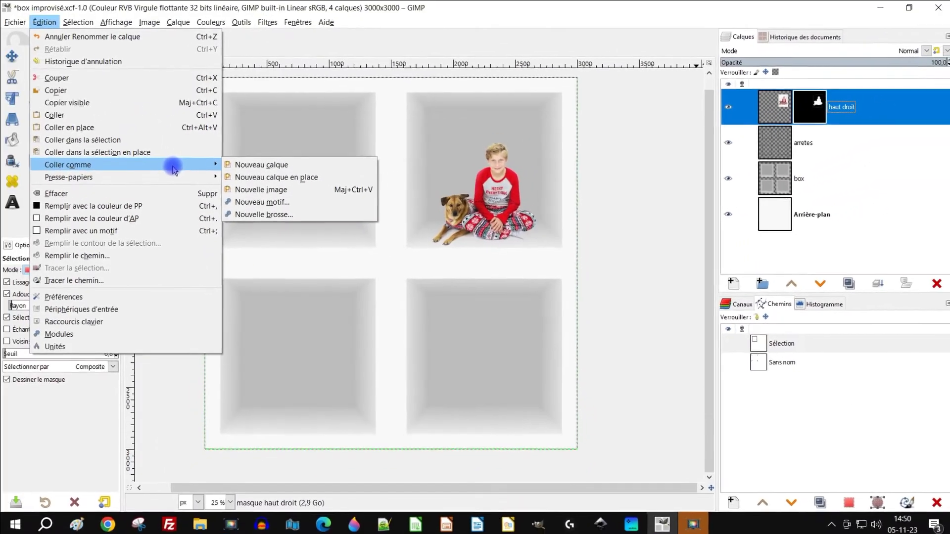
pyautogui.click(221, 144)
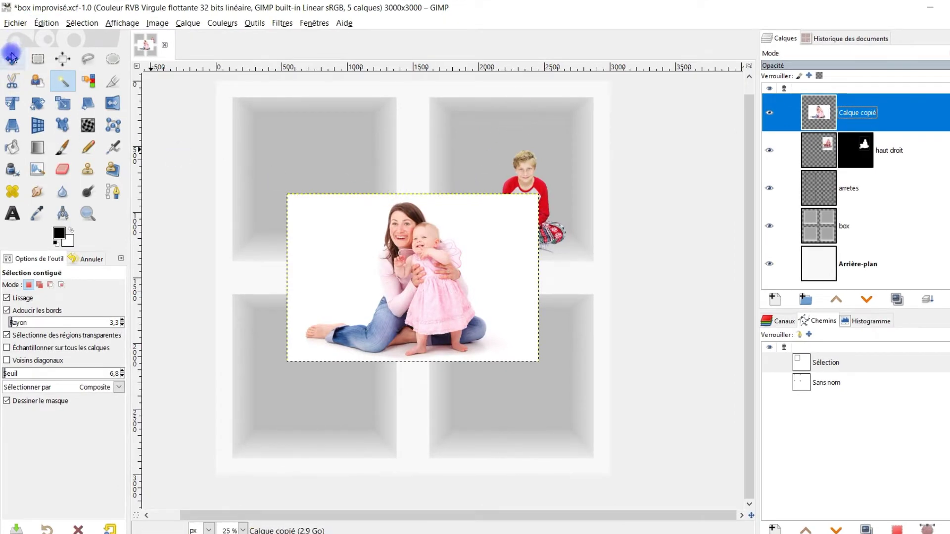
pyautogui.click(12, 58)
pyautogui.moveTo(440, 275); pyautogui.dragTo(537, 364)
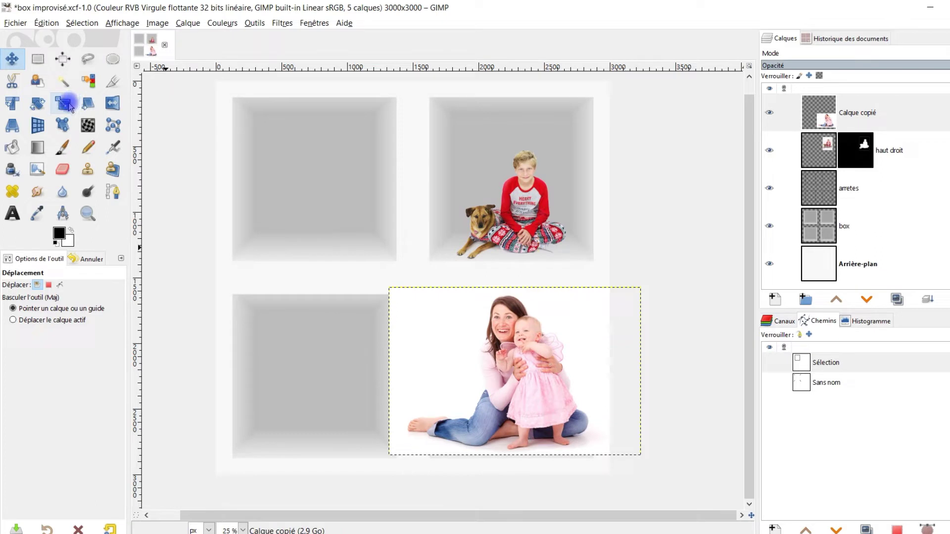
# Start scaling the mother-and-baby layer and lower its opacity to 44 so the compartment shows through.
pyautogui.click(63, 103)
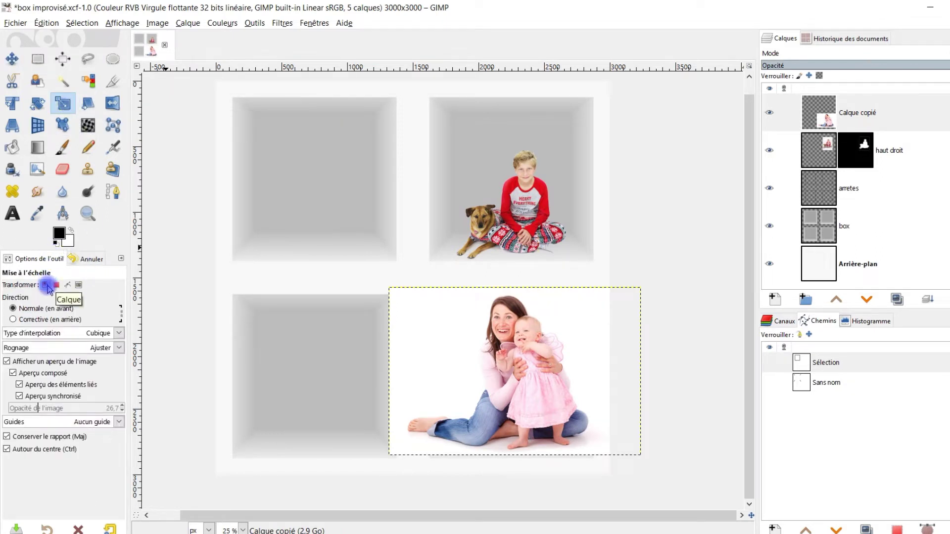
pyautogui.click(527, 353)
pyautogui.click(915, 64)
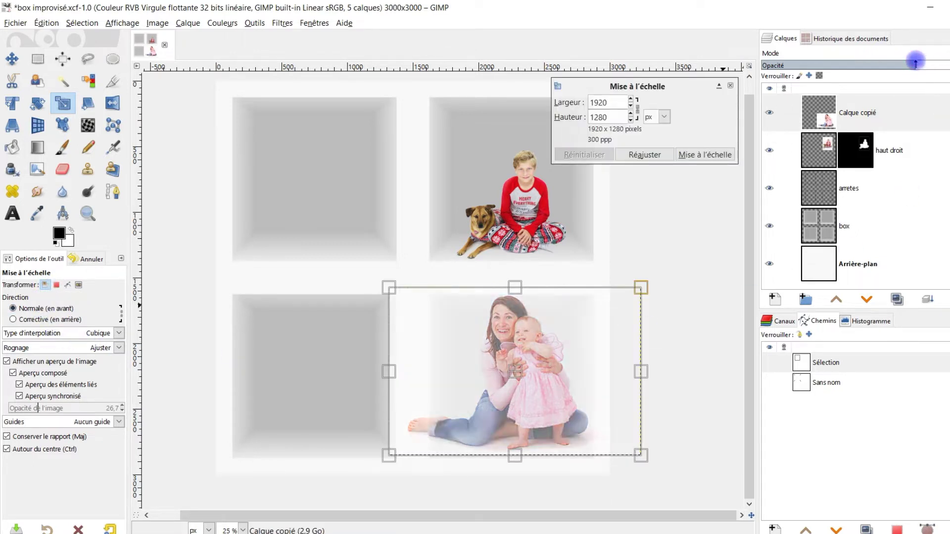
pyautogui.moveTo(898, 63); pyautogui.dragTo(867, 64)
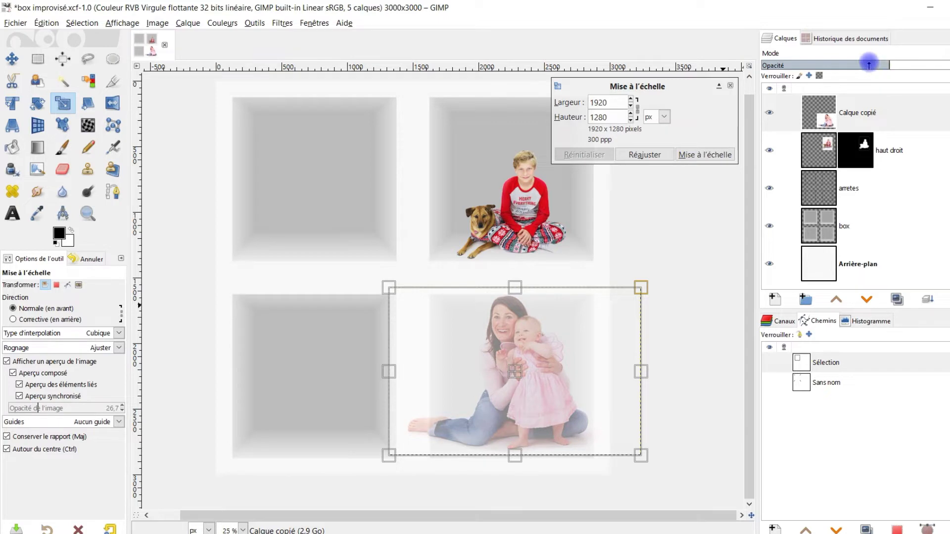
# Scale the photo proportionally to about 1162 × 775 px and position it on the floor of the lower-right compartment.
pyautogui.scroll(2, 608, 368)
pyautogui.moveTo(640, 386); pyautogui.dragTo(657, 304)
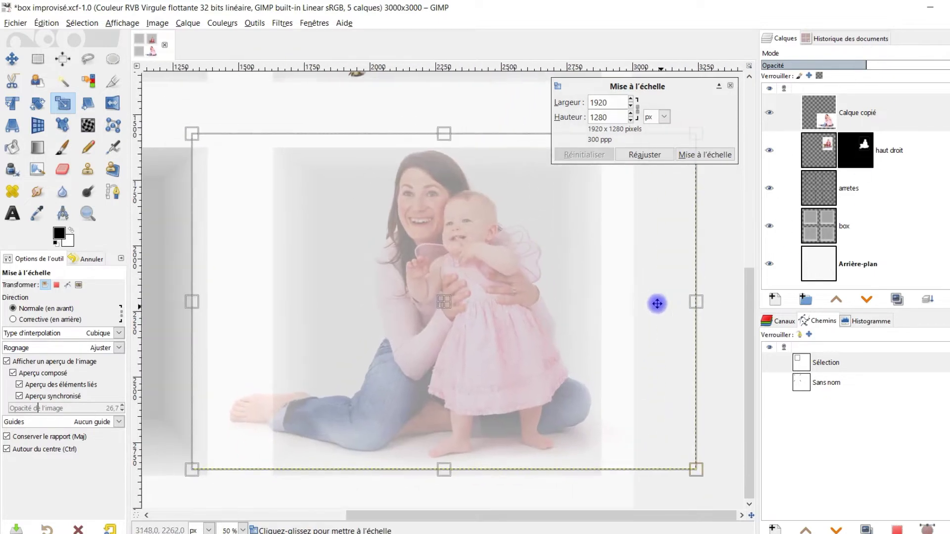
pyautogui.moveTo(193, 135); pyautogui.dragTo(343, 237)
pyautogui.moveTo(443, 298); pyautogui.dragTo(473, 360)
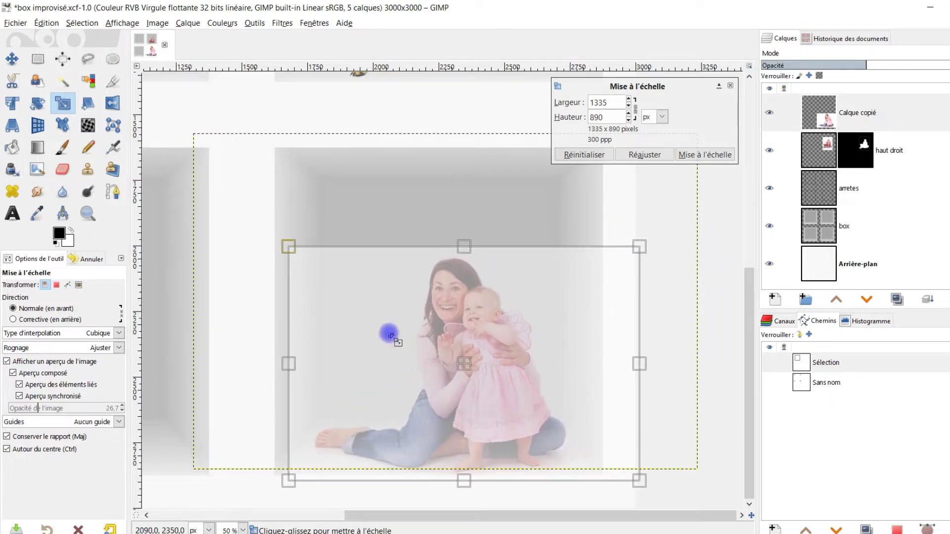
pyautogui.moveTo(300, 260); pyautogui.dragTo(330, 281)
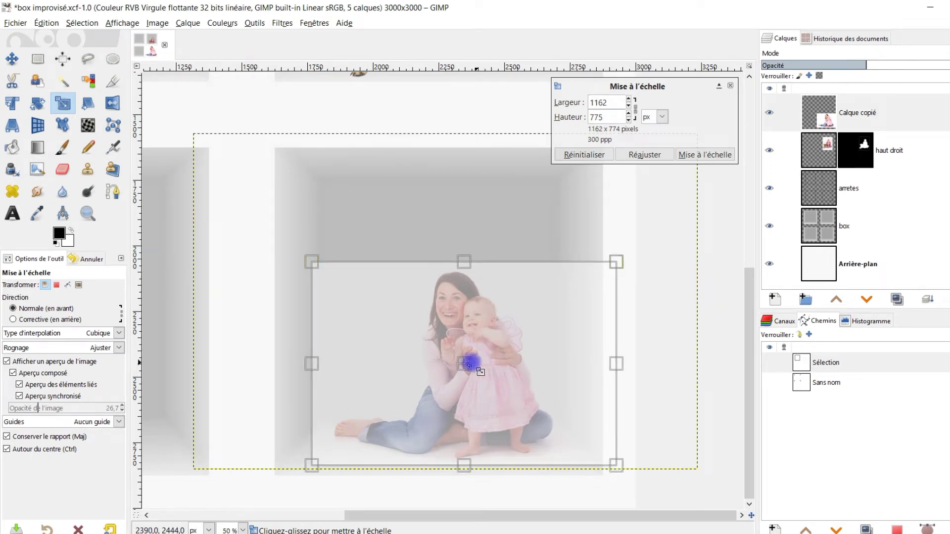
pyautogui.moveTo(465, 364); pyautogui.dragTo(477, 367)
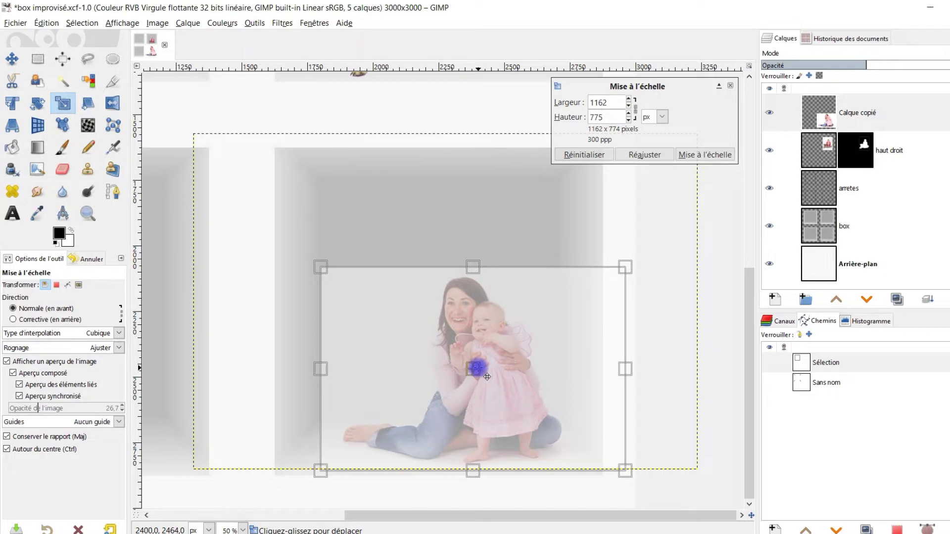
# Reduce the photo to about 1094 × 729 px within the lower-right compartment, apply the scaling, and restore its layer opacity to 100.
pyautogui.moveTo(692, 245); pyautogui.dragTo(664, 238)
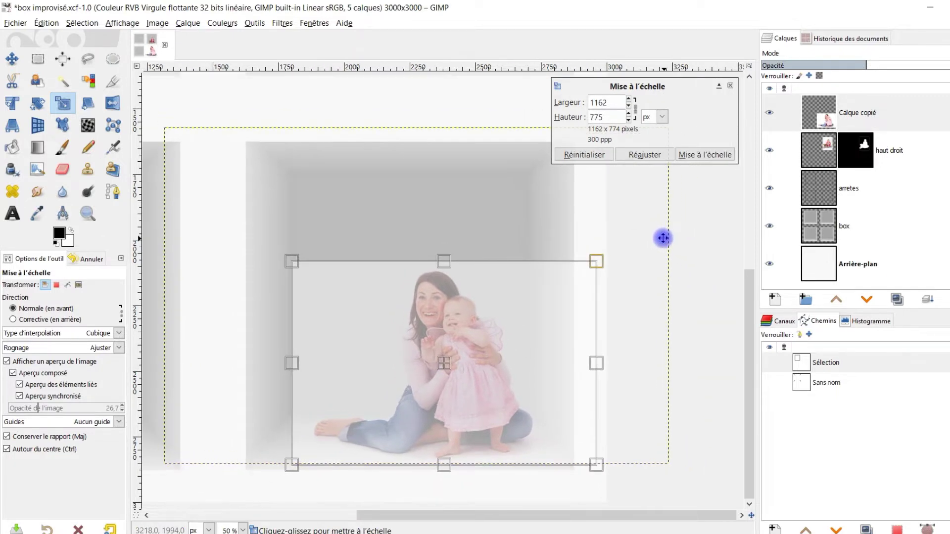
pyautogui.scroll(-2, 640, 230)
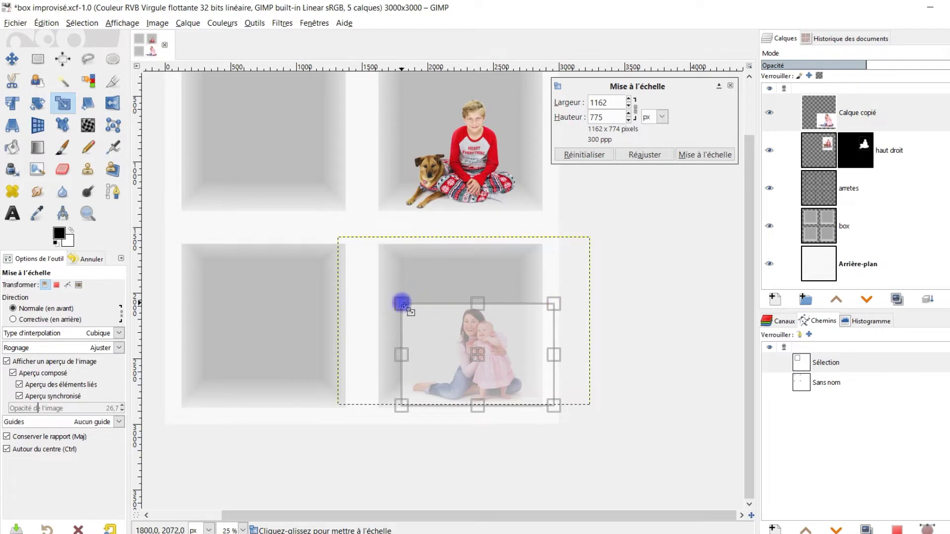
pyautogui.moveTo(402, 303)
pyautogui.mouseDown()
pyautogui.moveTo(396, 297)
pyautogui.moveTo(409, 311)
pyautogui.mouseUp()
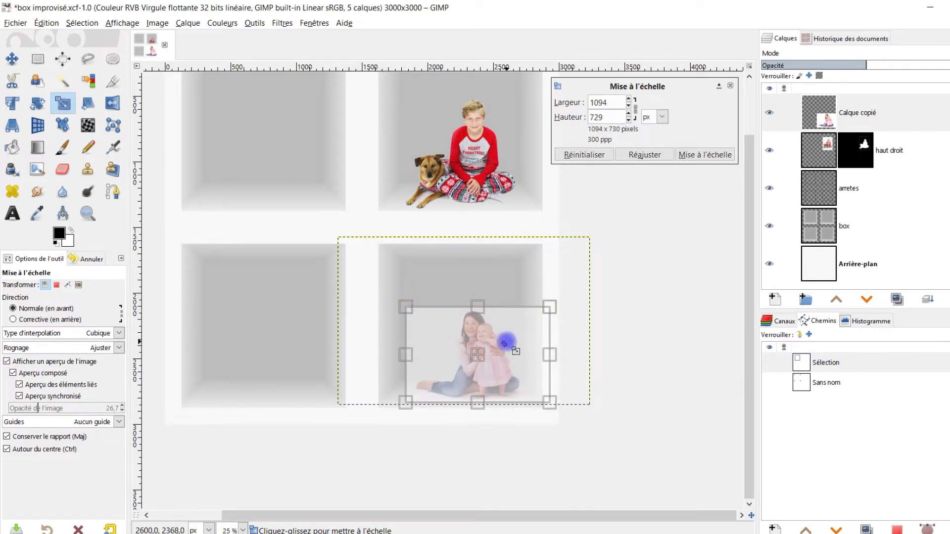
pyautogui.moveTo(482, 356)
pyautogui.mouseDown()
pyautogui.moveTo(478, 346)
pyautogui.moveTo(475, 359)
pyautogui.mouseUp()
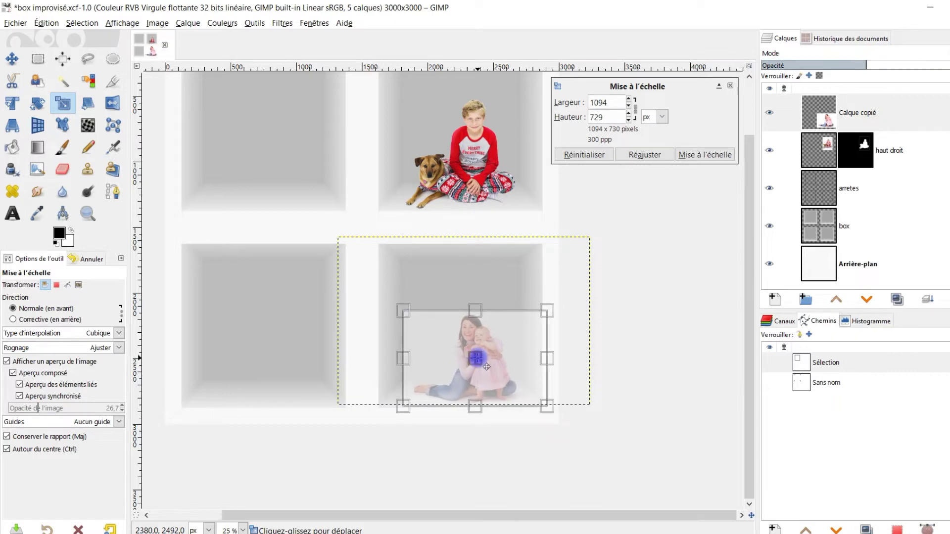
pyautogui.click(721, 155)
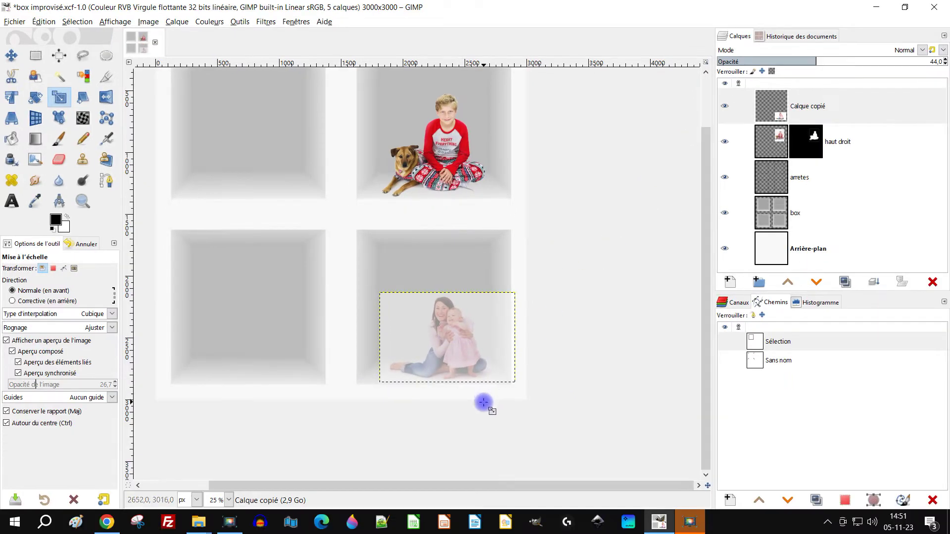
pyautogui.scroll(3, 515, 421)
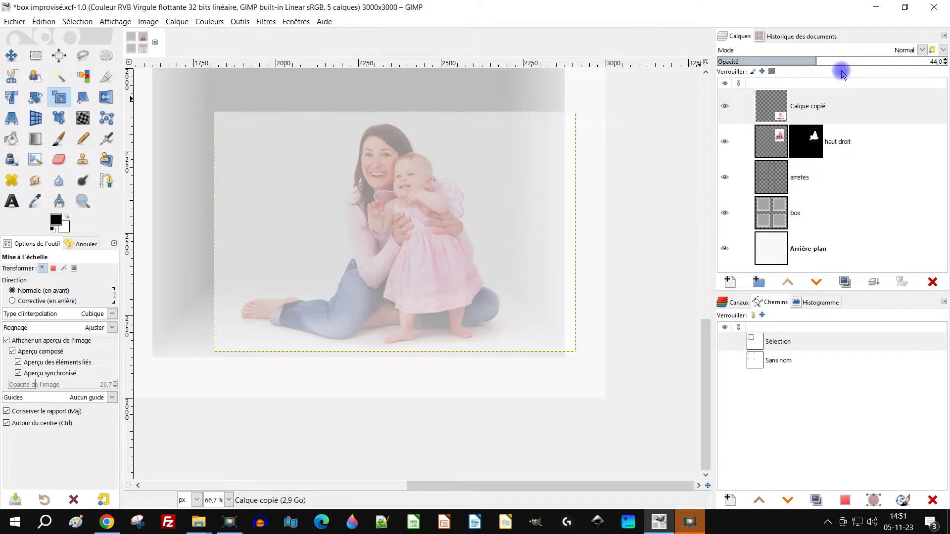
pyautogui.moveTo(831, 64); pyautogui.dragTo(940, 60)
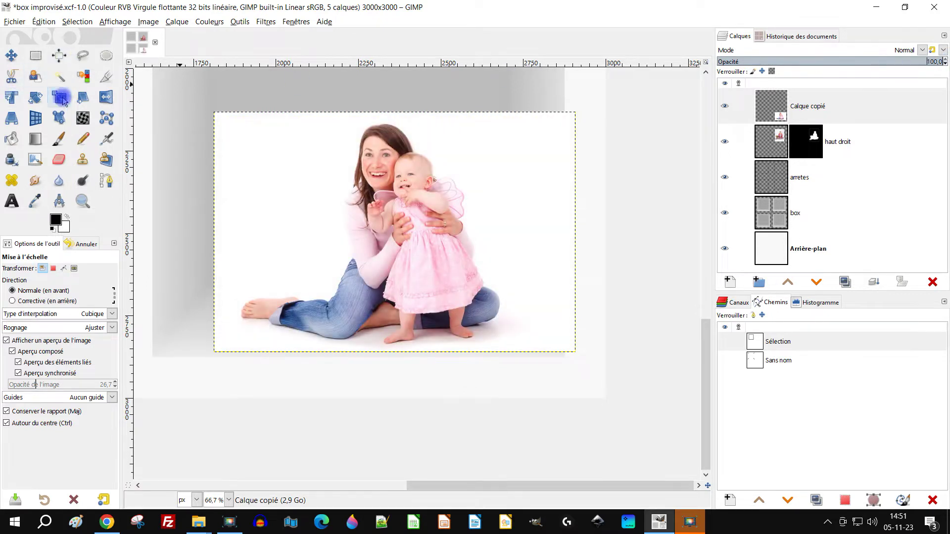
# Select the white background around the mother and baby by contiguous colour.
pyautogui.click(53, 81)
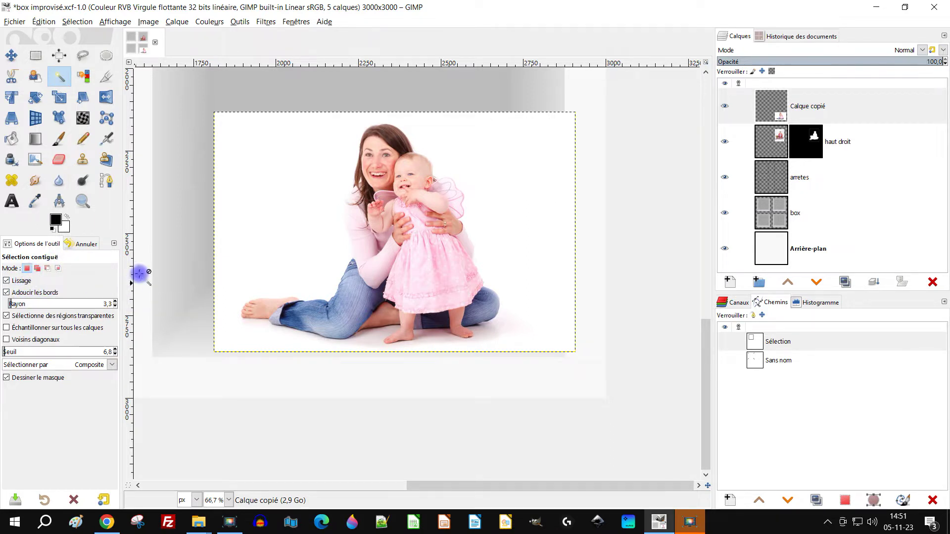
pyautogui.moveTo(263, 187)
pyautogui.mouseDown()
pyautogui.moveTo(272, 197)
pyautogui.moveTo(262, 186)
pyautogui.mouseUp()
pyautogui.moveTo(438, 142); pyautogui.dragTo(460, 139)
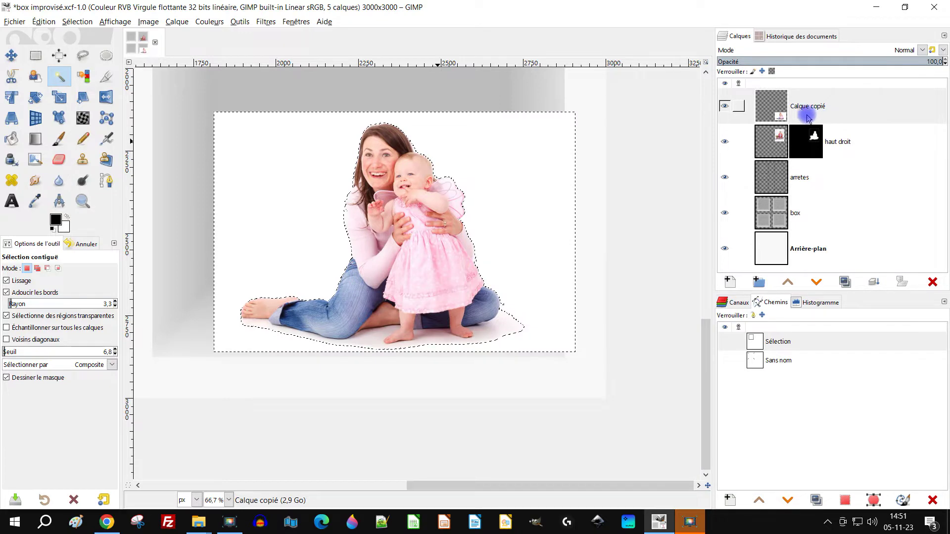
# Add a layer mask to the mother-and-baby layer, initialised from the selection and inverted.
pyautogui.rightClick(765, 113)
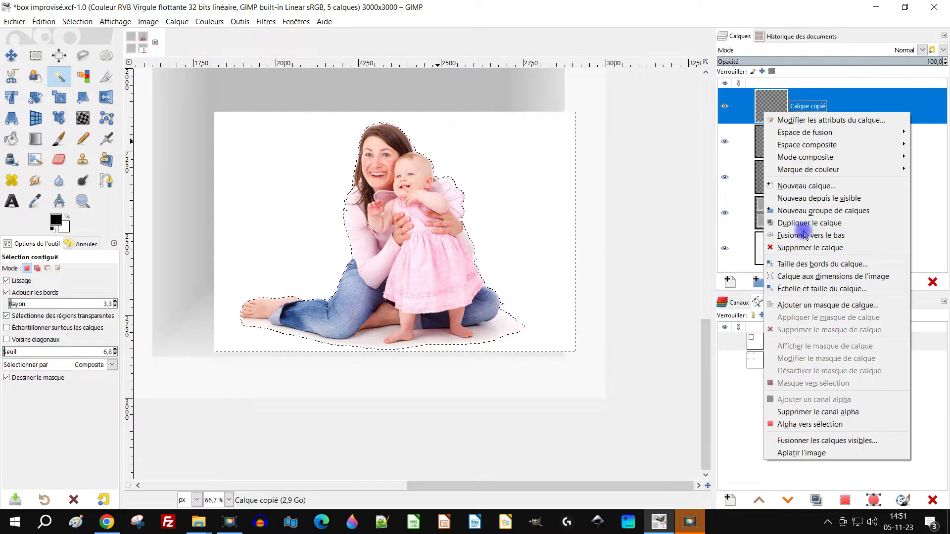
pyautogui.click(797, 305)
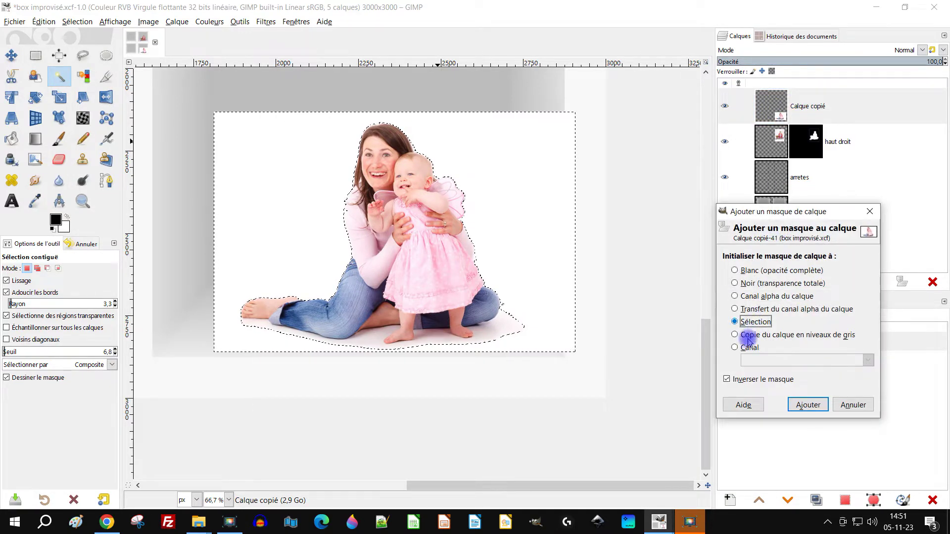
pyautogui.click(807, 405)
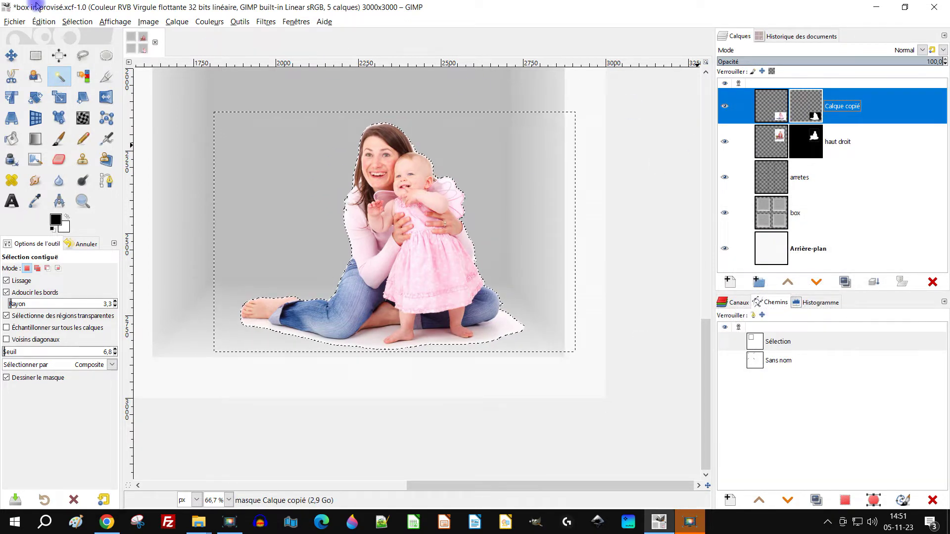
# Expand the masked mother-and-baby layer to the image size and clear the selection.
pyautogui.rightClick(787, 103)
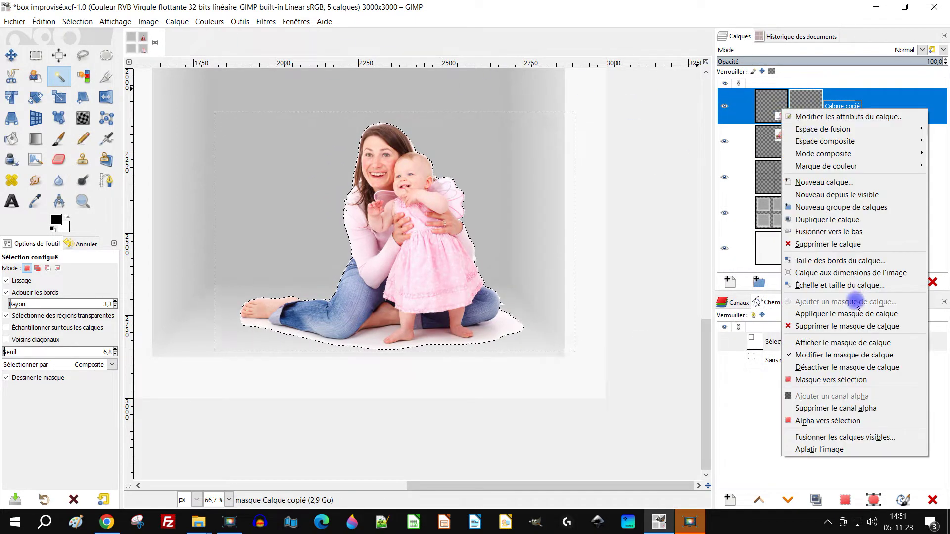
pyautogui.click(869, 273)
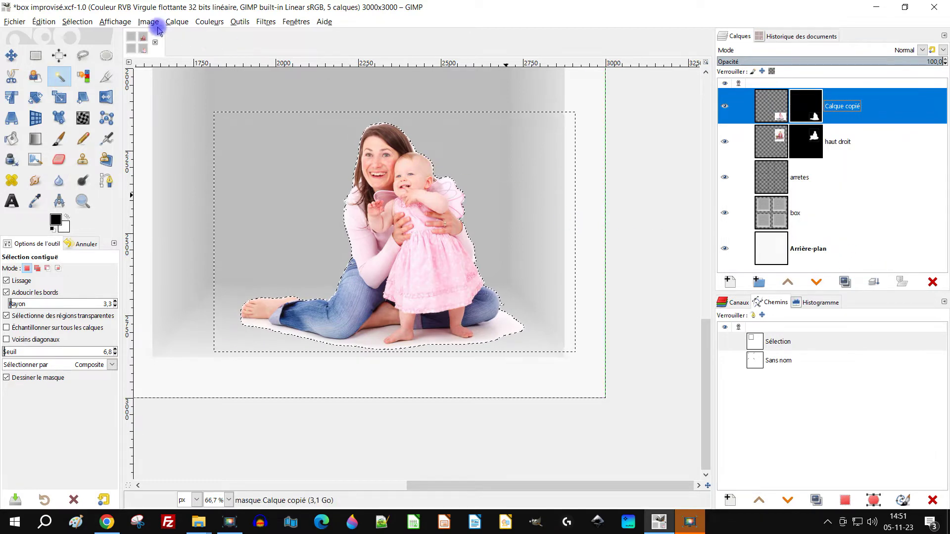
pyautogui.click(102, 25)
pyautogui.moveTo(78, 22)
pyautogui.click(83, 44)
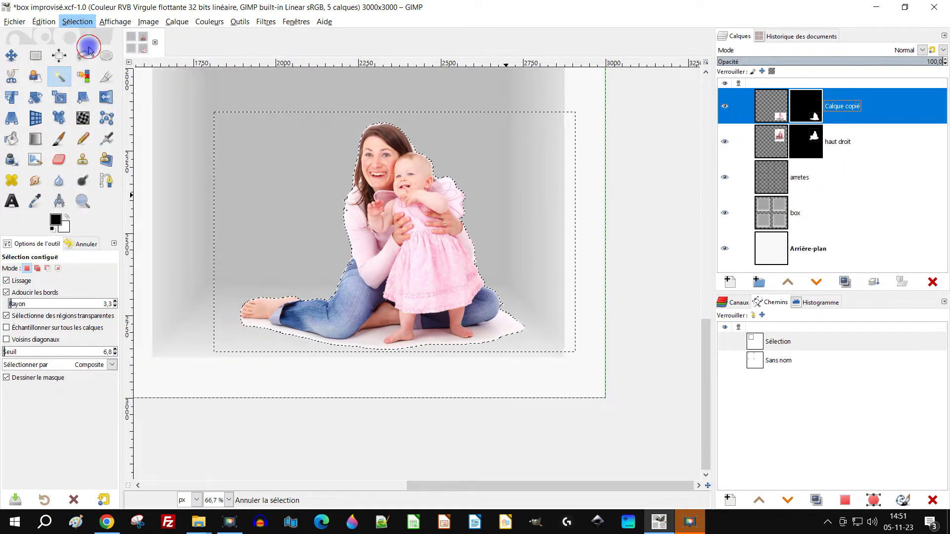
pyautogui.moveTo(473, 204); pyautogui.dragTo(592, 215)
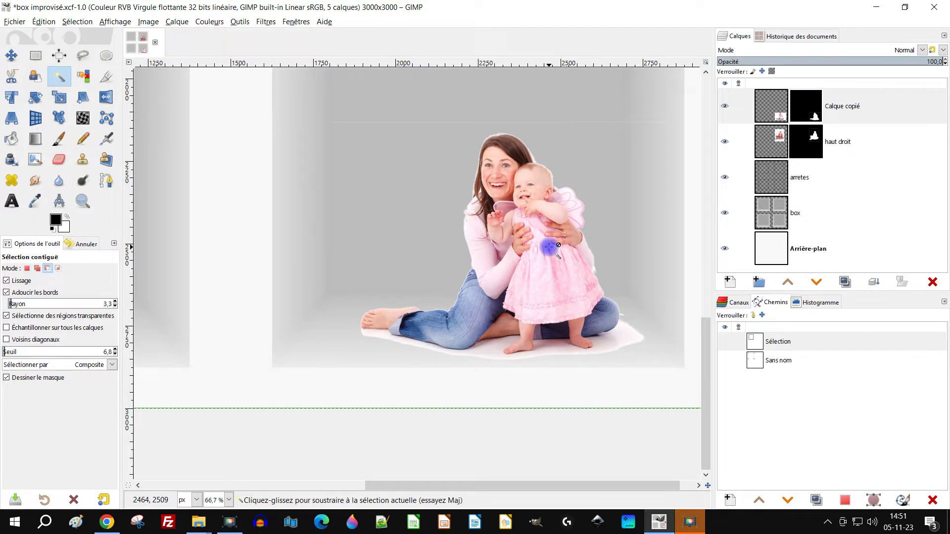
pyautogui.scroll(-3, 545, 247)
pyautogui.scroll(3, 561, 205)
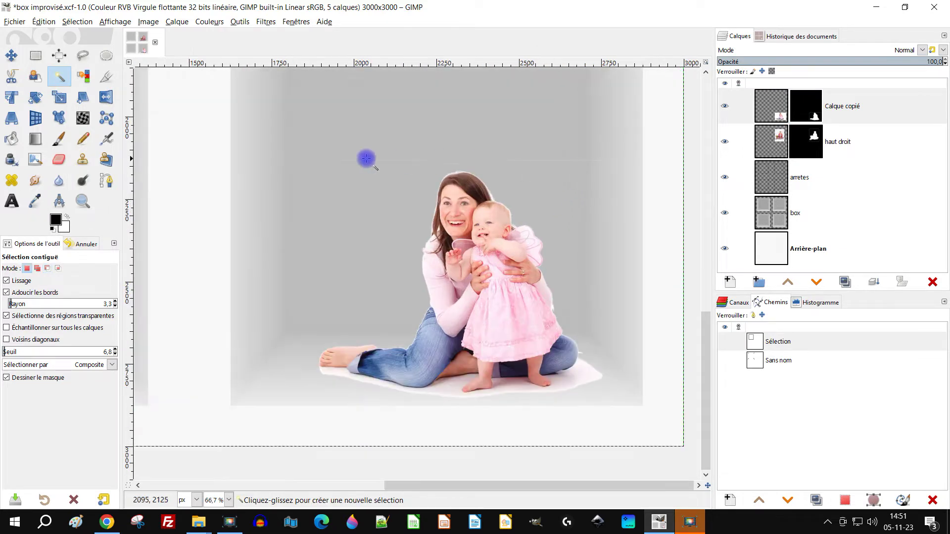
pyautogui.scroll(-4, 436, 173)
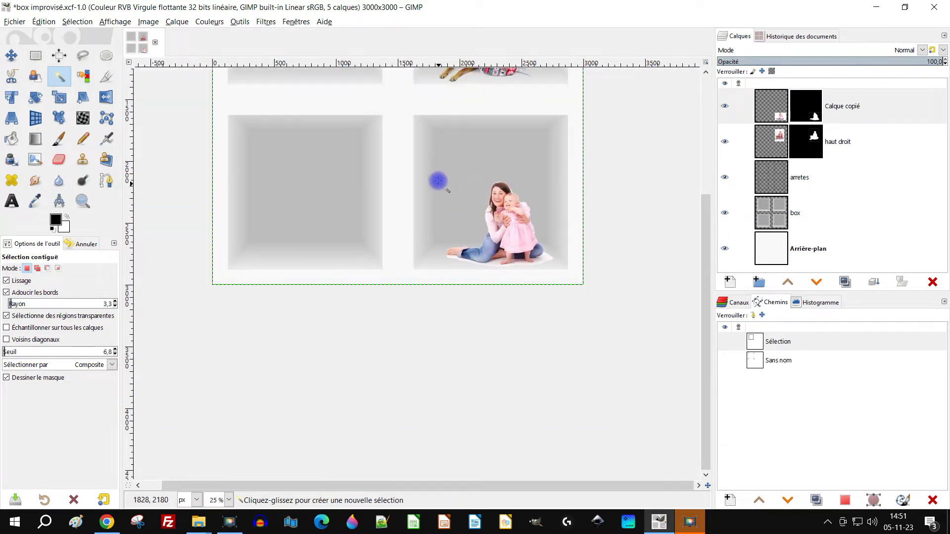
pyautogui.scroll(1, 397, 248)
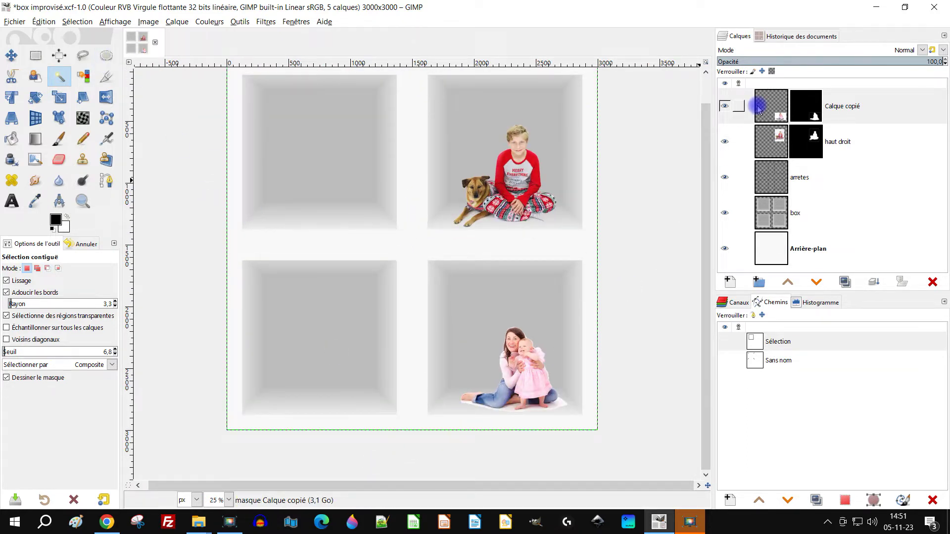
# Switch to Chrome and open the Pixabay photo of the seated boy in a striped T-shirt at 2304×3456.
pyautogui.click(878, 6)
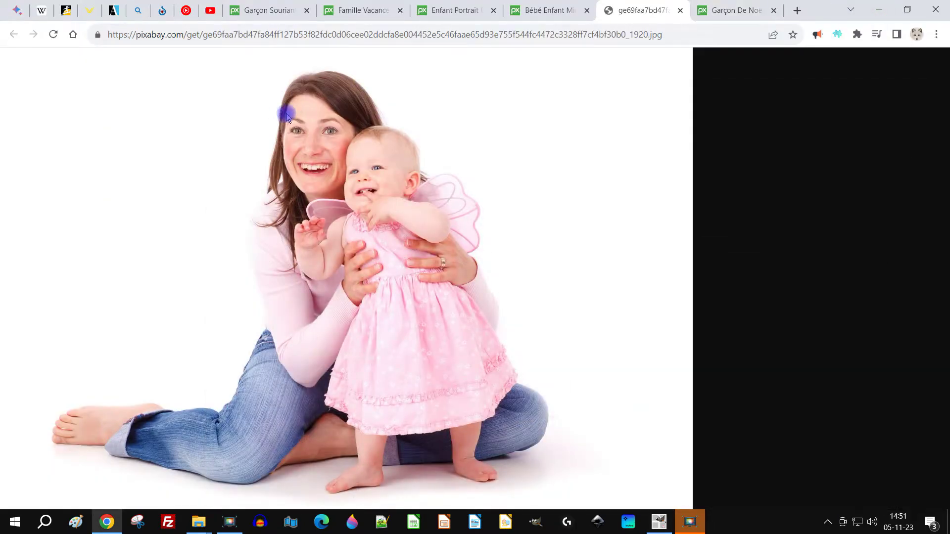
pyautogui.click(466, 14)
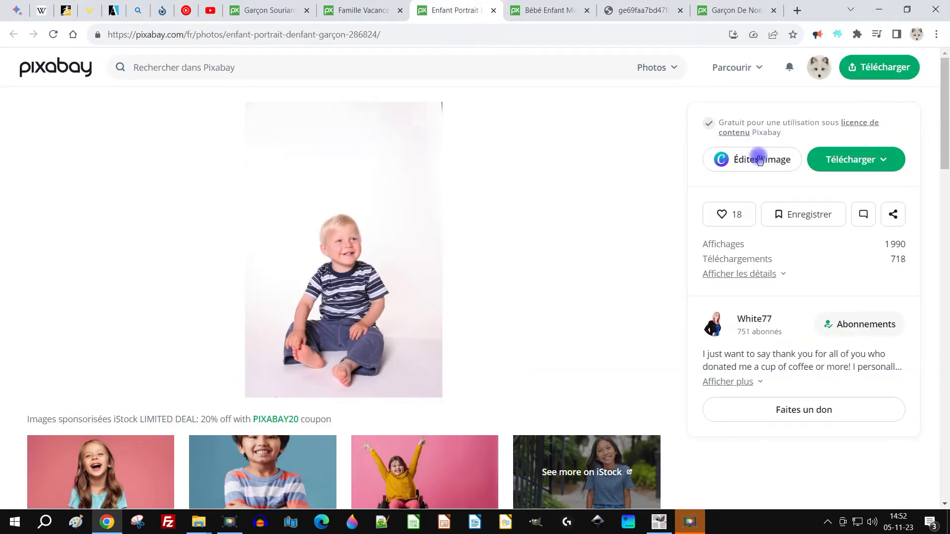
pyautogui.click(731, 214)
pyautogui.click(863, 158)
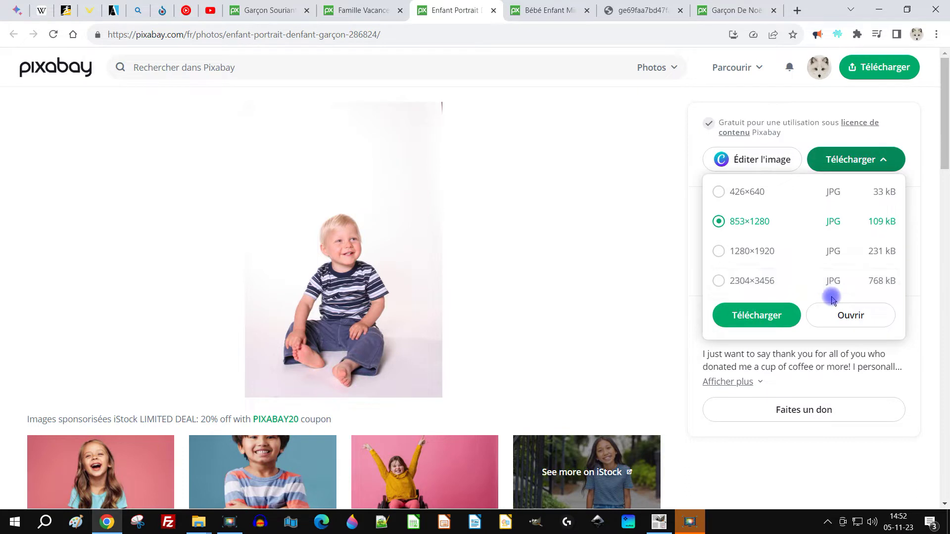
pyautogui.click(763, 249)
pyautogui.click(746, 280)
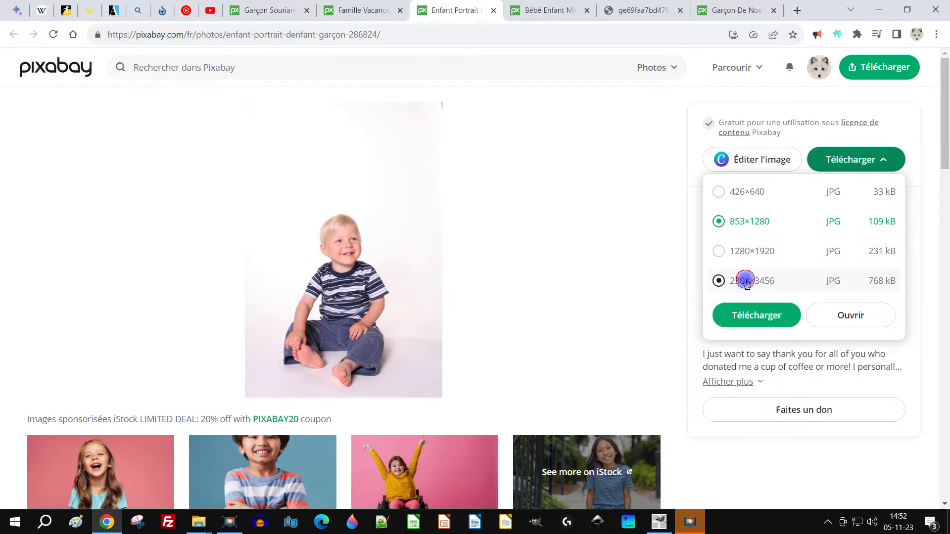
pyautogui.click(842, 316)
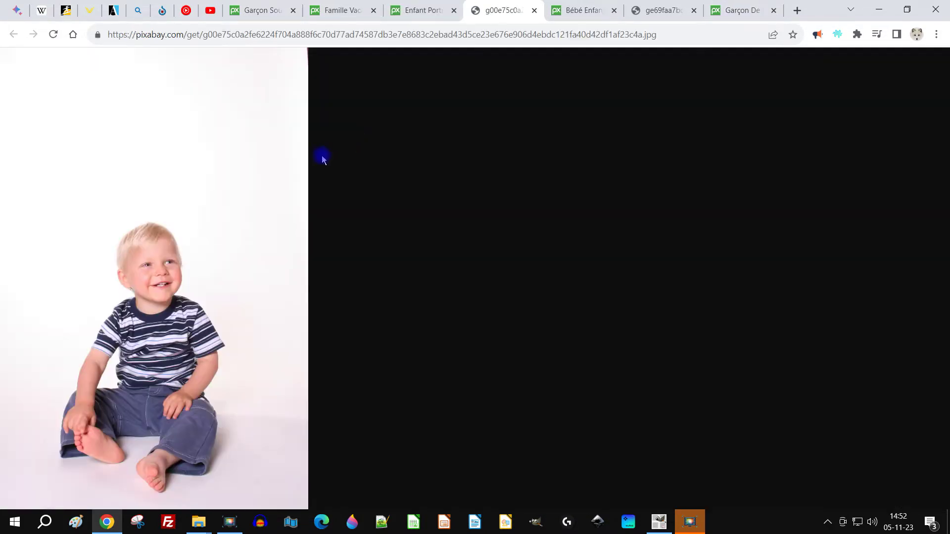
# Copy the boy's photo and paste it as a new layer in the GIMP box composition.
pyautogui.rightClick(174, 163)
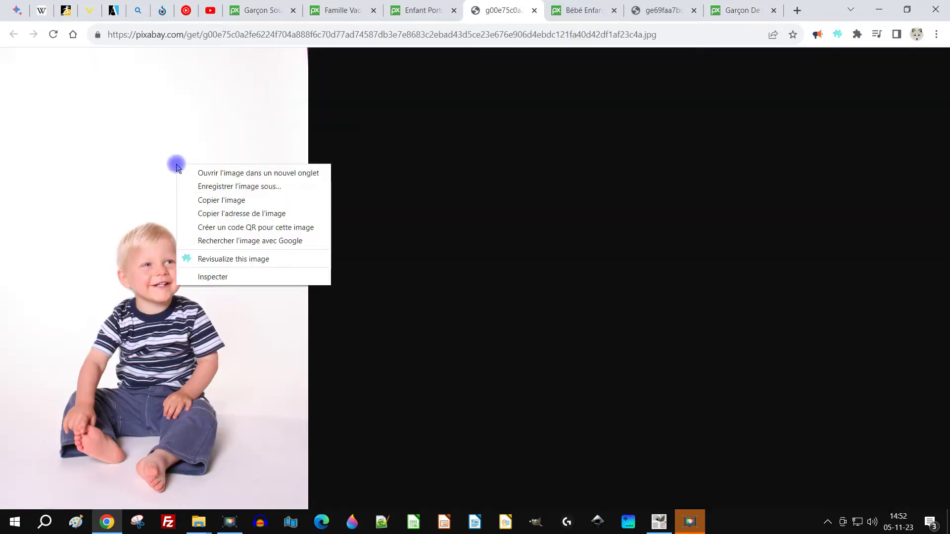
pyautogui.click(224, 200)
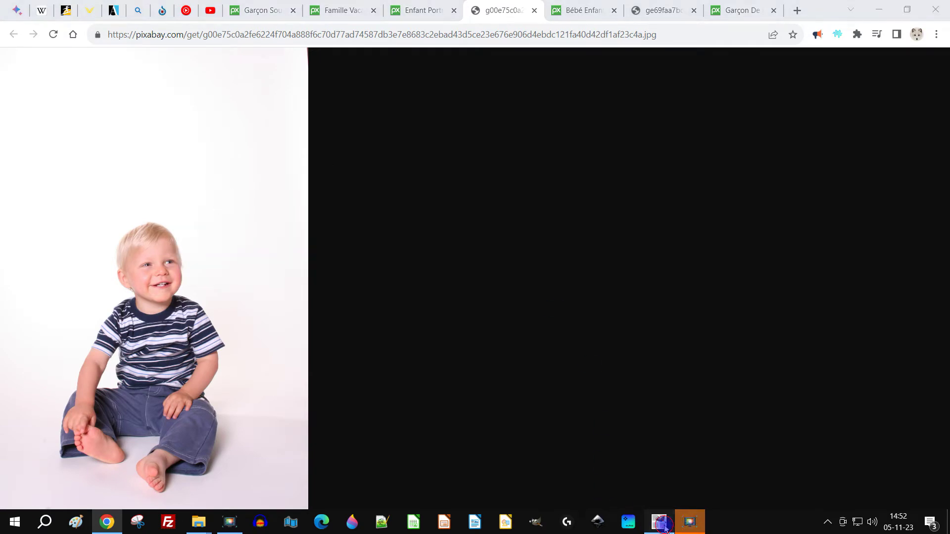
pyautogui.click(661, 520)
pyautogui.click(43, 21)
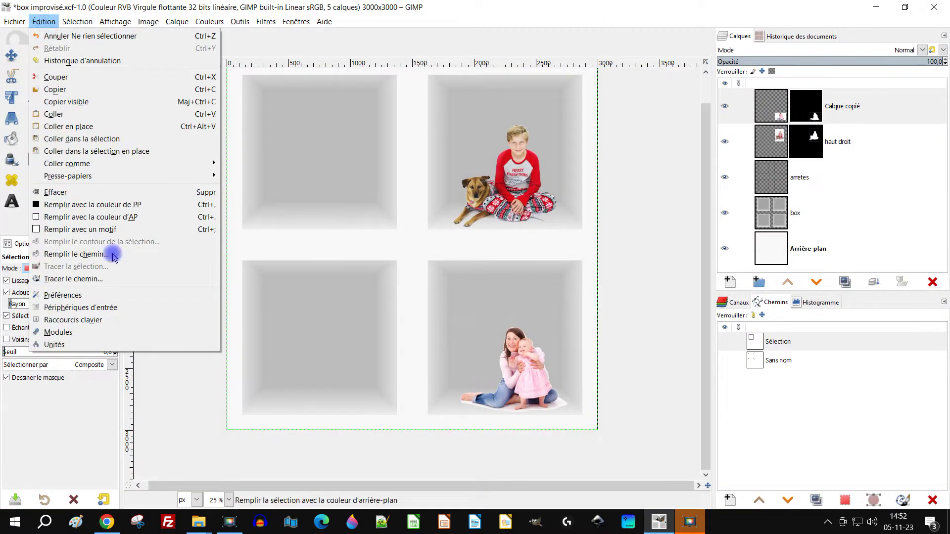
pyautogui.moveTo(157, 164)
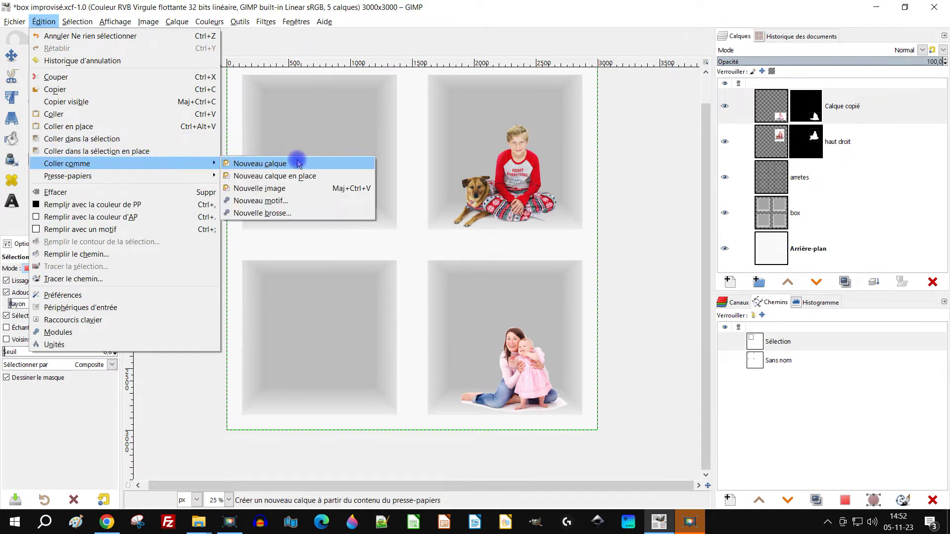
pyautogui.click(299, 163)
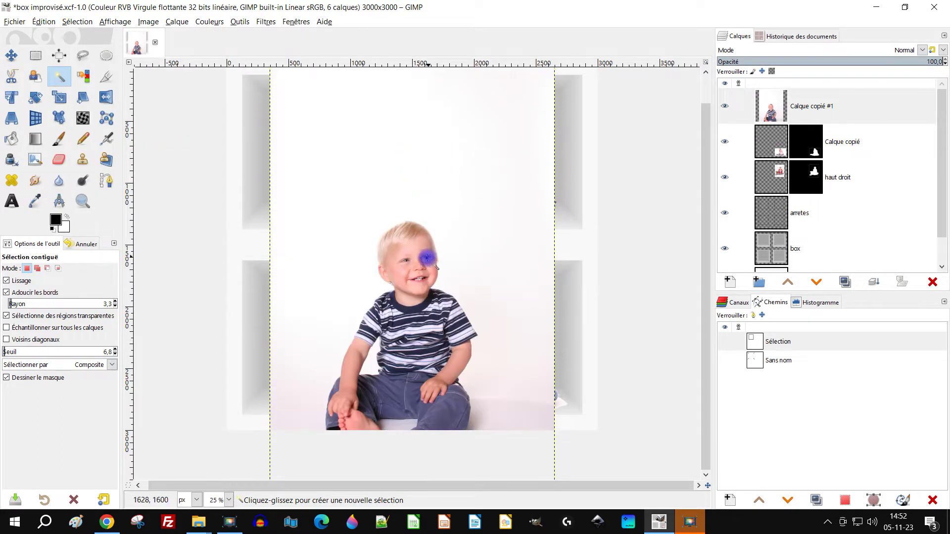
# Lower the boy layer's opacity to 52.1 and start scaling it proportionally to about 1310 × 1965 px.
pyautogui.click(59, 97)
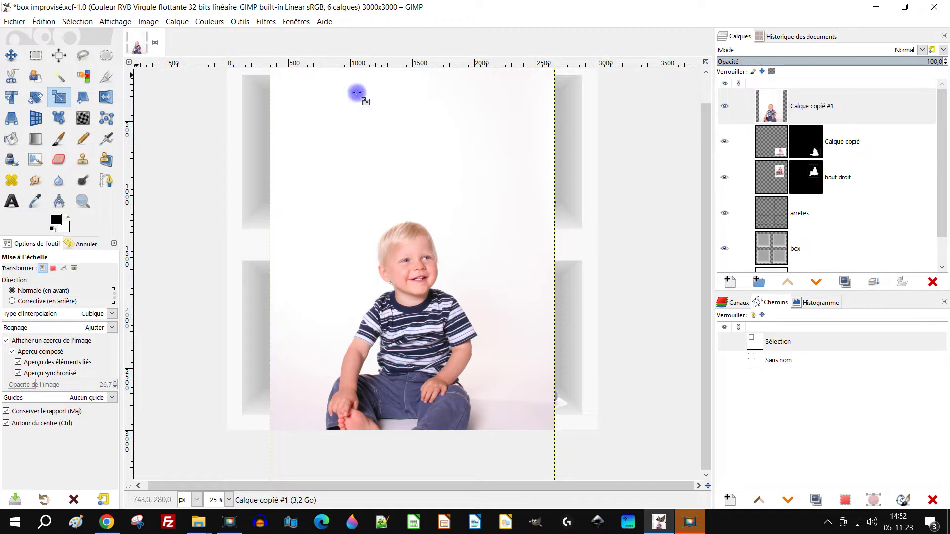
pyautogui.click(833, 61)
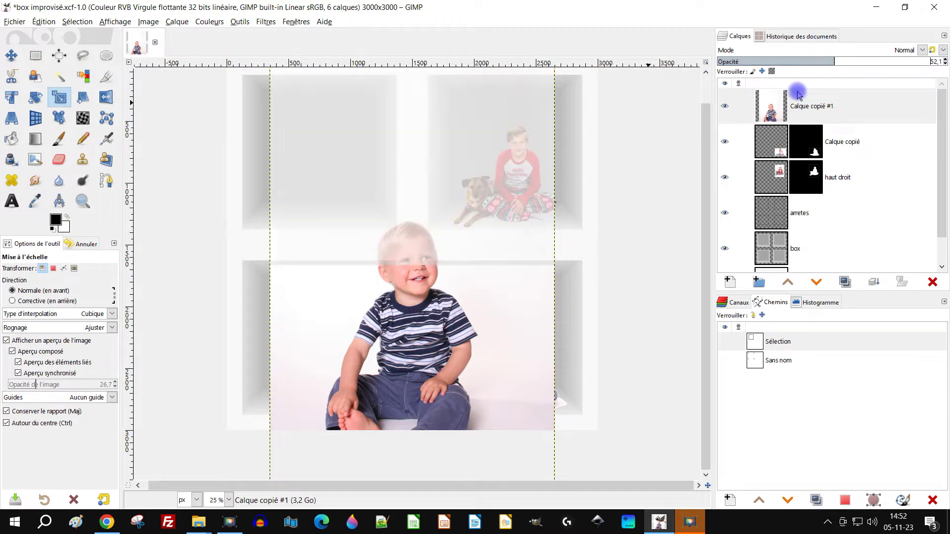
pyautogui.click(440, 324)
pyautogui.moveTo(396, 329); pyautogui.dragTo(371, 250)
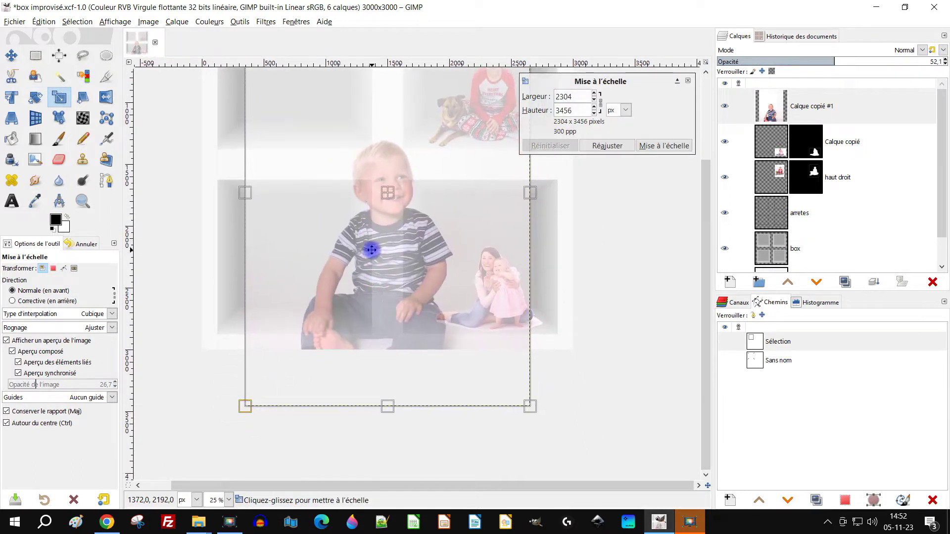
pyautogui.moveTo(239, 405); pyautogui.dragTo(326, 251)
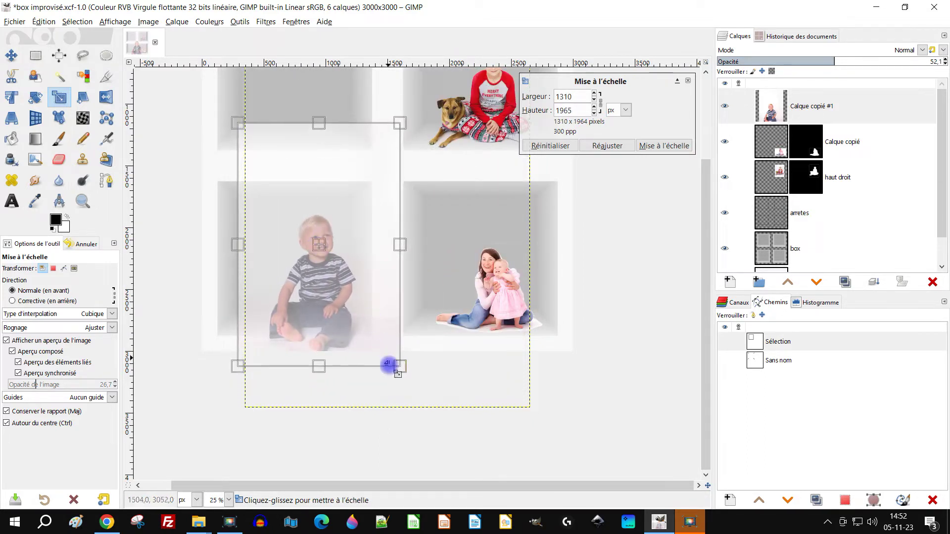
# Reduce the boy's photo to about 693 × 1039 px in the lower-left compartment, apply the scaling, and restore its layer opacity to 100.
pyautogui.moveTo(404, 372); pyautogui.dragTo(471, 291)
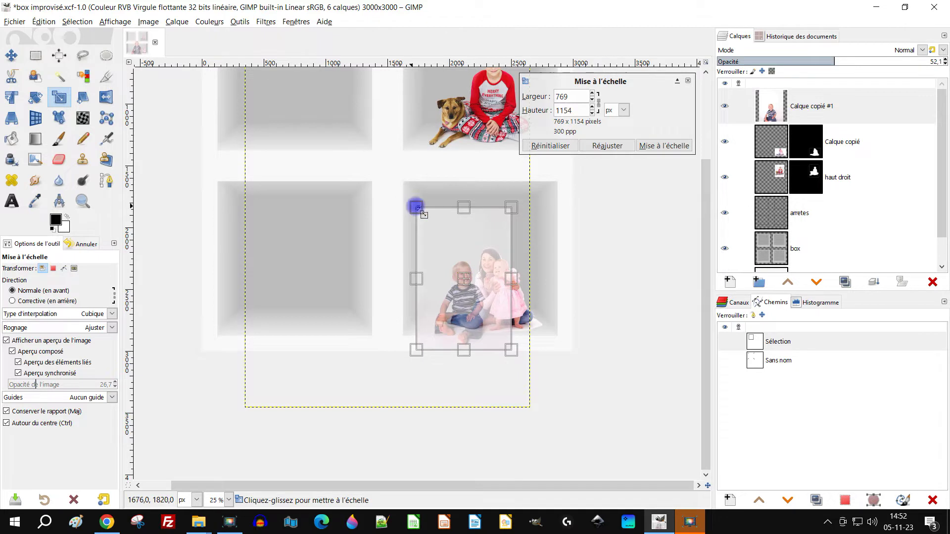
pyautogui.moveTo(417, 208); pyautogui.dragTo(422, 223)
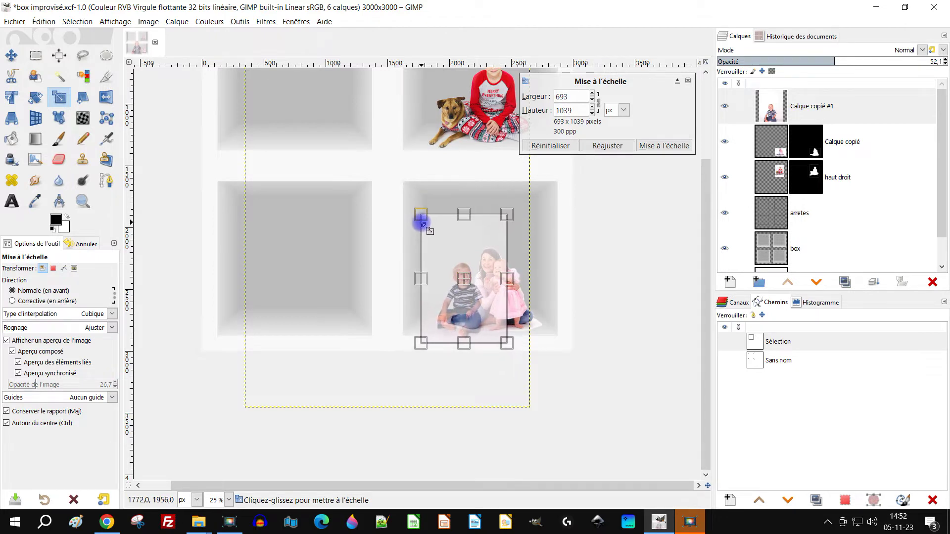
pyautogui.moveTo(476, 285); pyautogui.dragTo(324, 290)
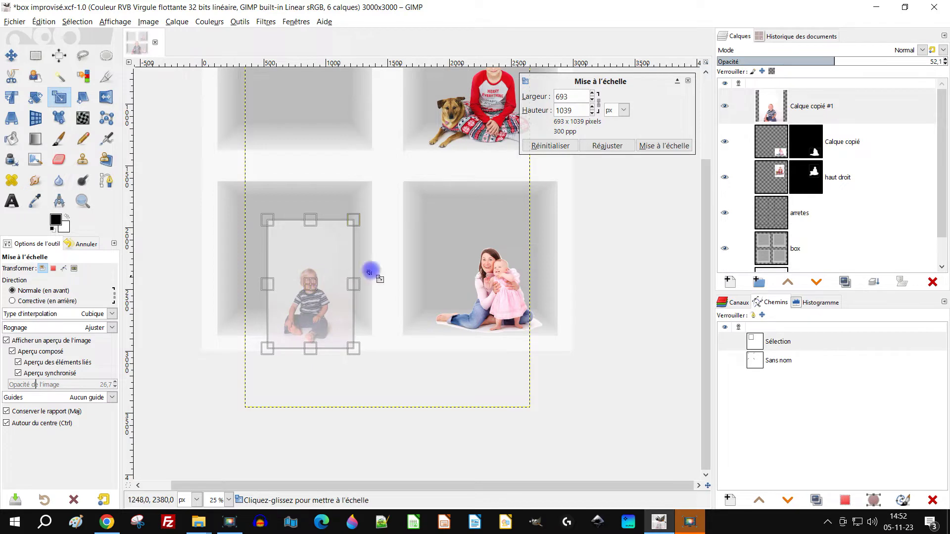
pyautogui.click(665, 145)
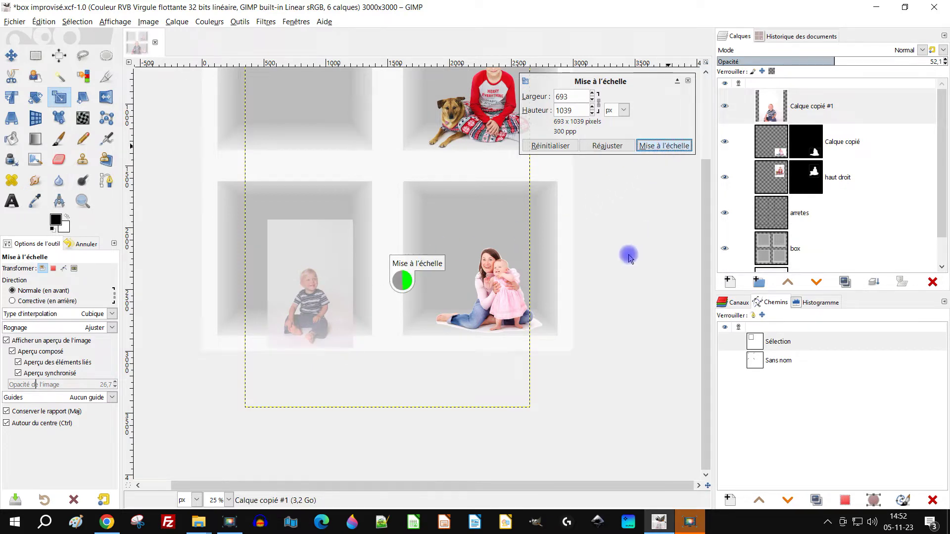
pyautogui.moveTo(835, 59); pyautogui.dragTo(946, 77)
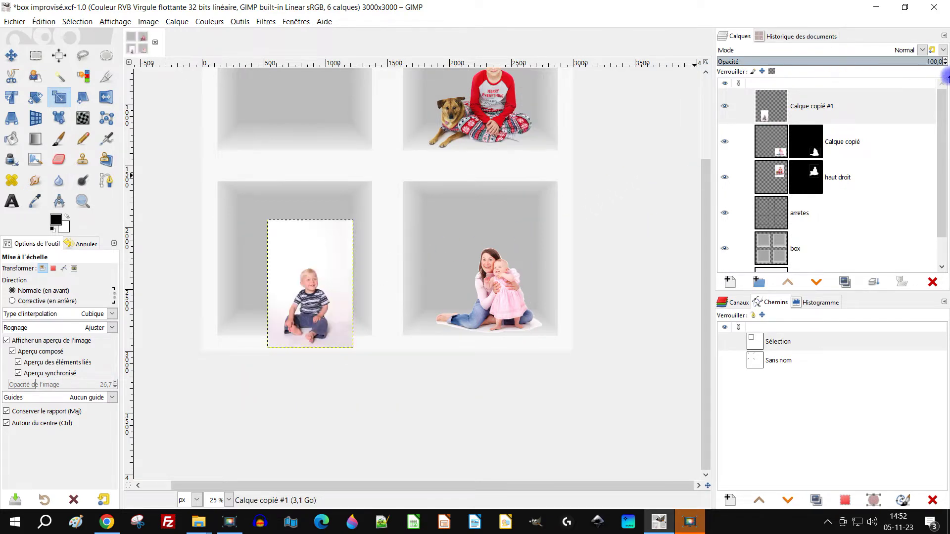
# Select the white background around the boy by contiguous colour, adding the remaining floor areas to the selection.
pyautogui.click(780, 117)
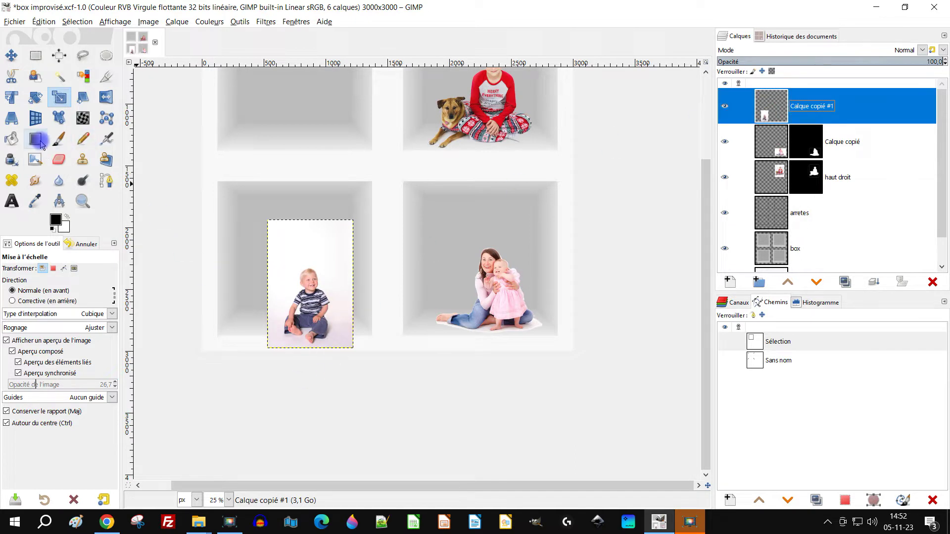
pyautogui.click(61, 78)
pyautogui.scroll(2, 271, 300)
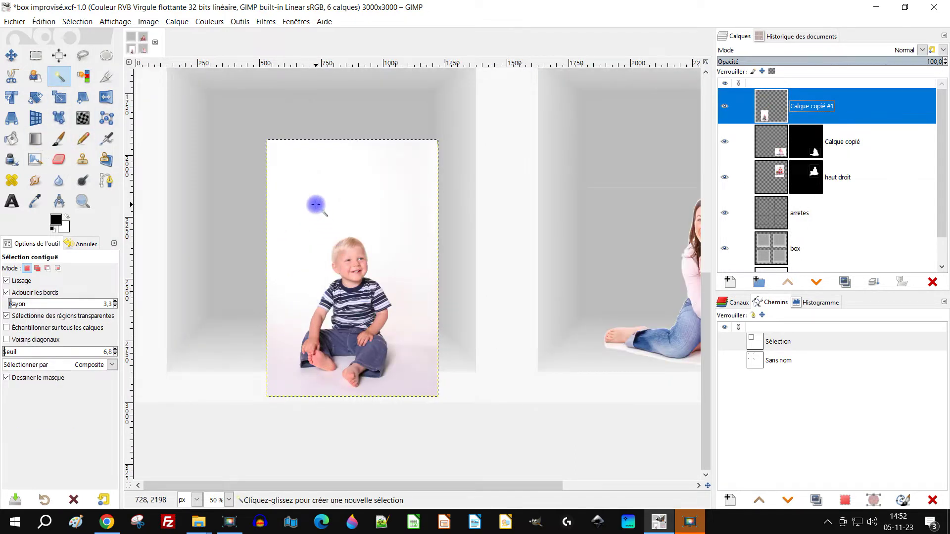
pyautogui.moveTo(316, 204); pyautogui.dragTo(325, 208)
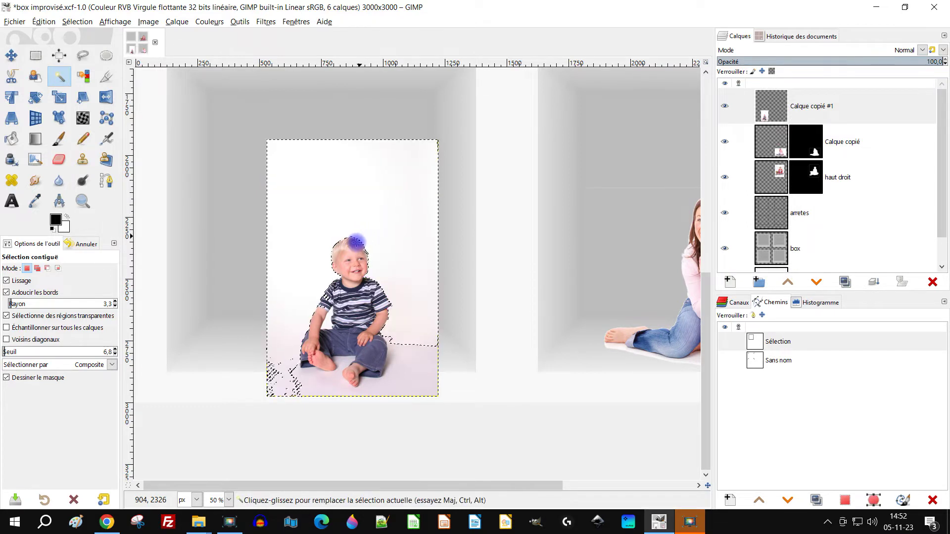
pyautogui.click(38, 269)
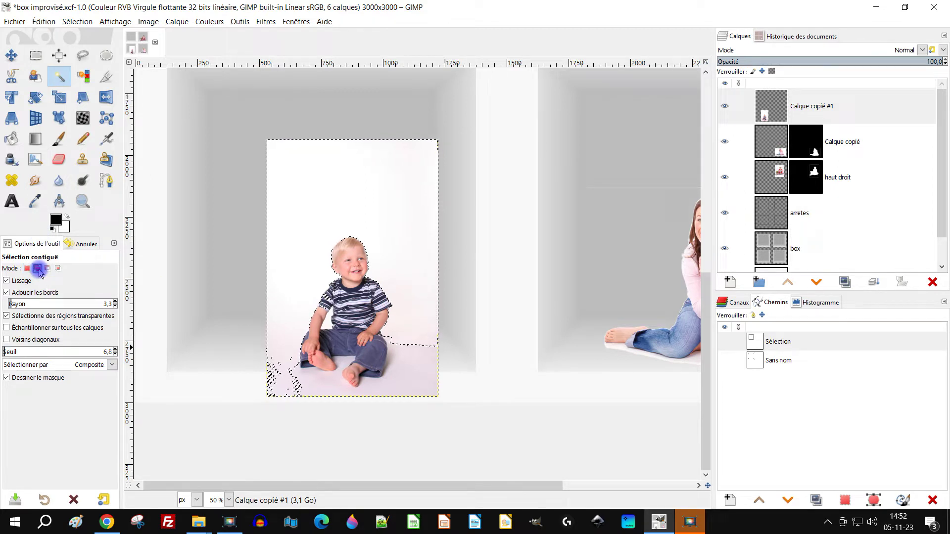
pyautogui.moveTo(395, 390); pyautogui.dragTo(400, 386)
pyautogui.moveTo(454, 287); pyautogui.dragTo(453, 280)
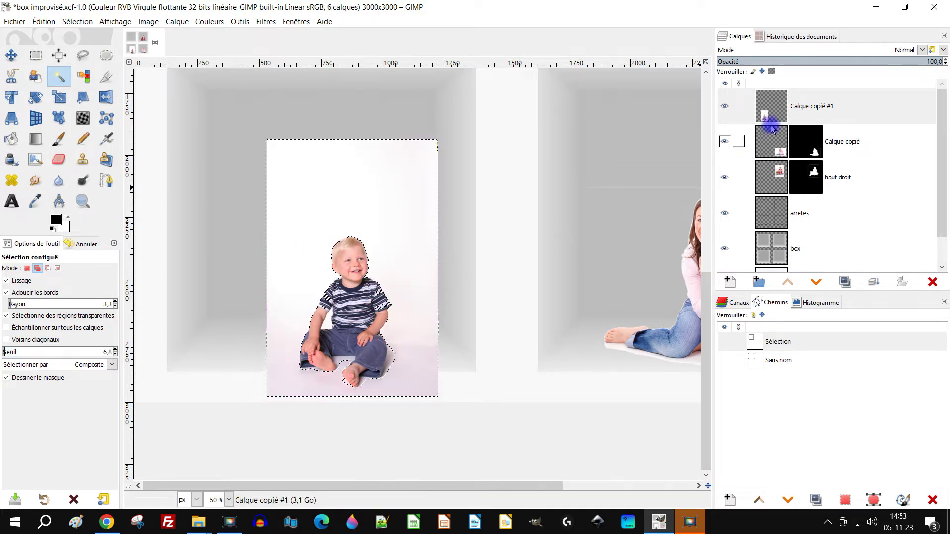
# Add a layer mask to the seated boy's layer, initialised from the selection with the mask inverted.
pyautogui.click(785, 107)
pyautogui.rightClick(785, 108)
pyautogui.click(856, 301)
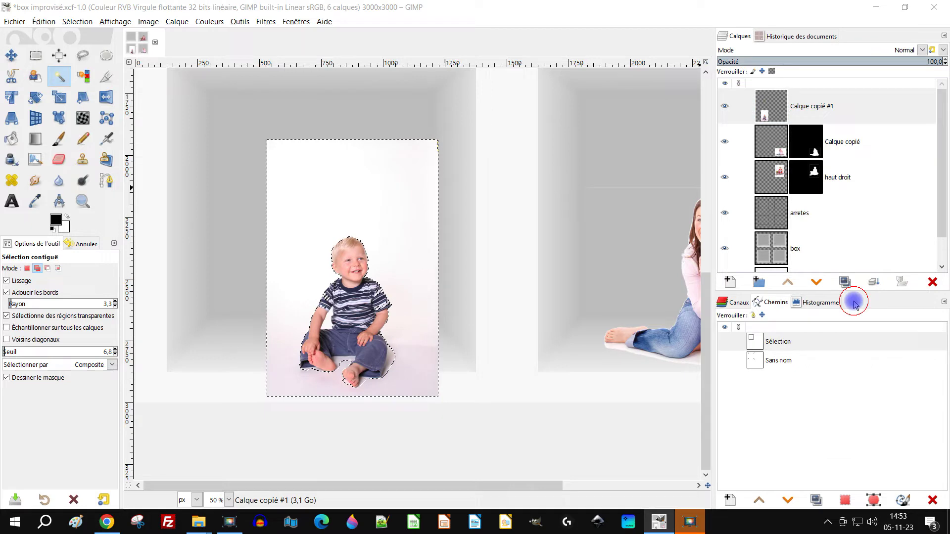
pyautogui.click(924, 209)
pyautogui.rightClick(765, 113)
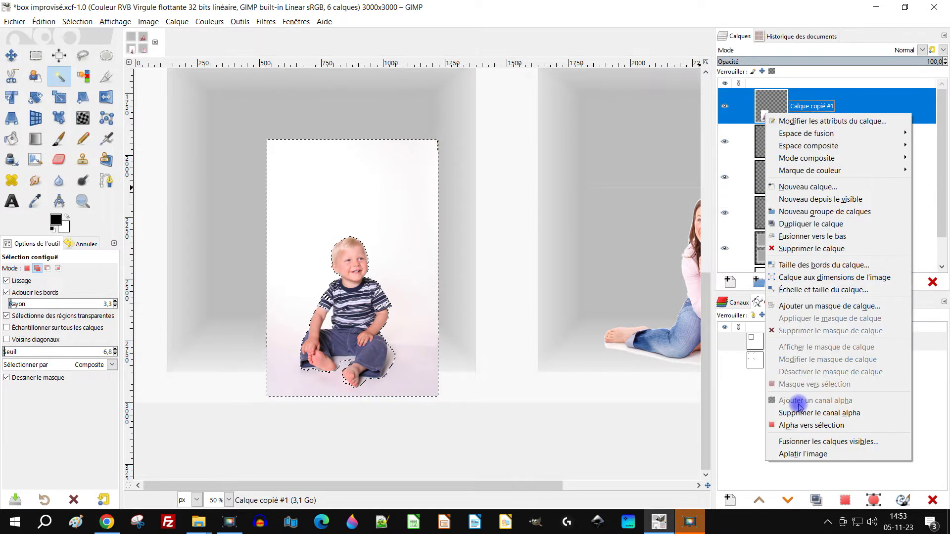
pyautogui.click(816, 307)
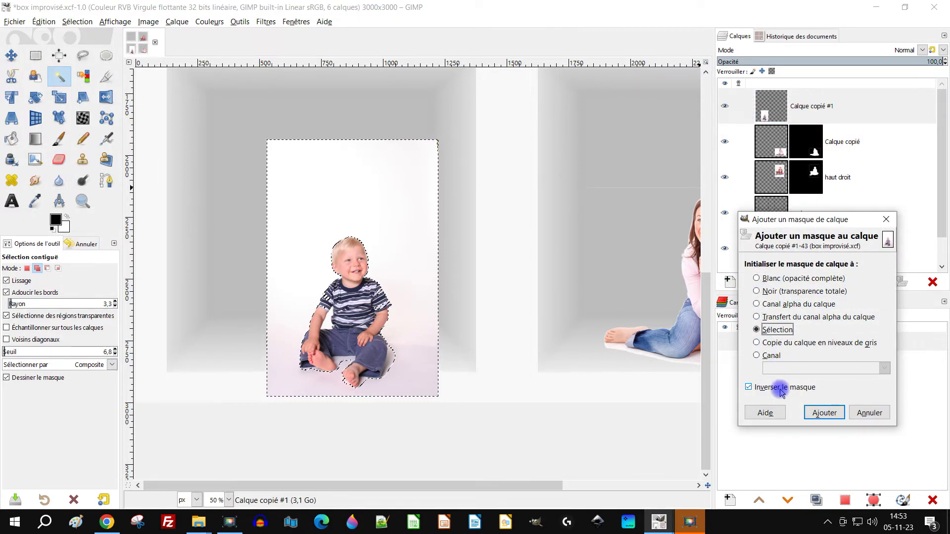
pyautogui.click(825, 413)
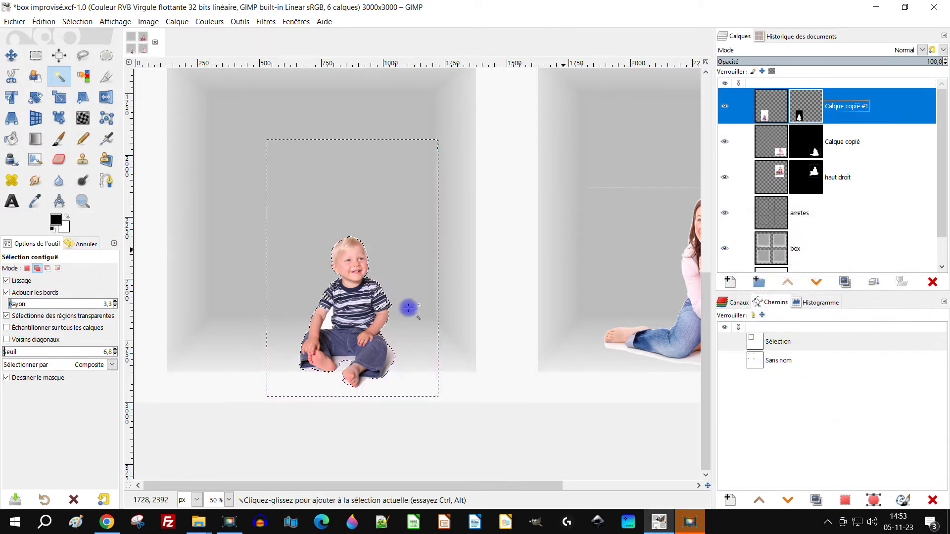
pyautogui.moveTo(531, 272); pyautogui.dragTo(515, 338)
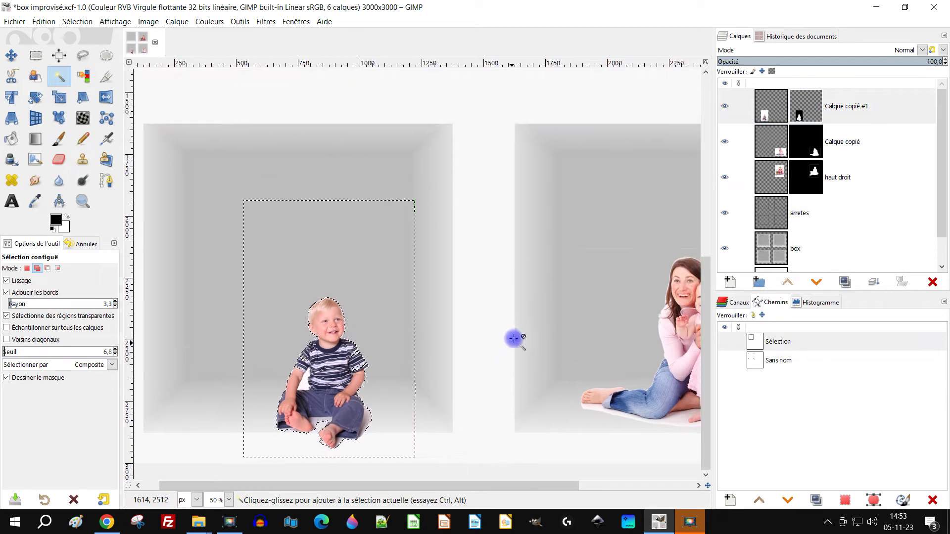
# Extend the seated boy's layer to the image size and clear the selection.
pyautogui.rightClick(778, 118)
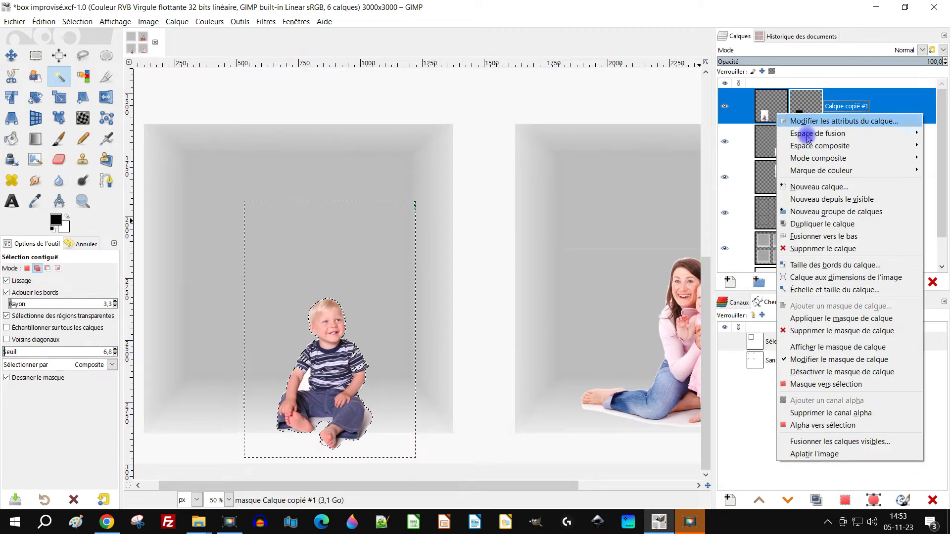
pyautogui.click(872, 282)
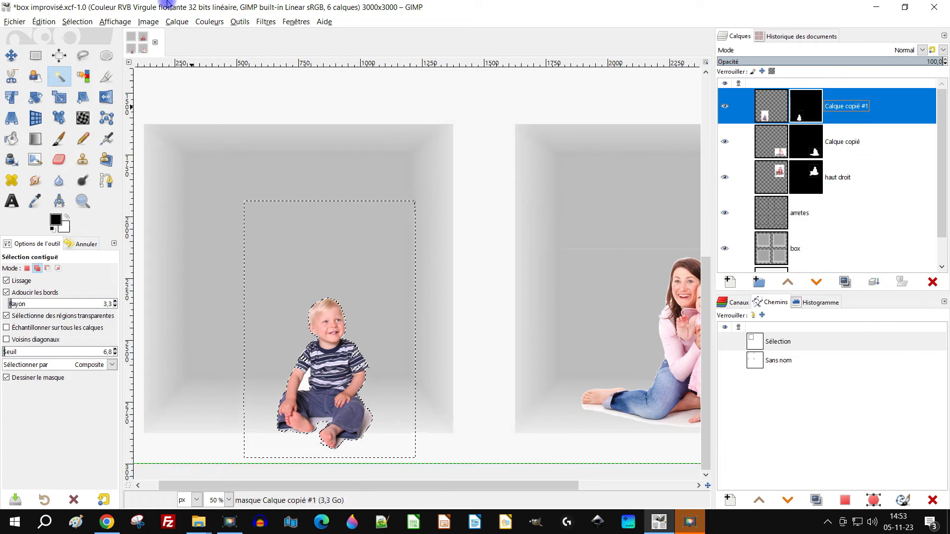
pyautogui.click(77, 22)
pyautogui.click(95, 47)
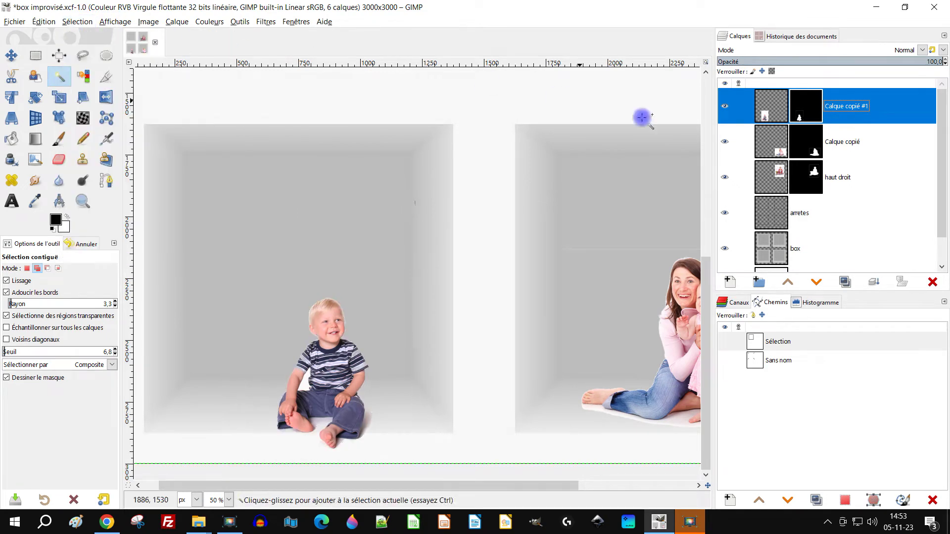
# Rename the seated boy's layer as "bas gauche".
pyautogui.doubleClick(848, 107)
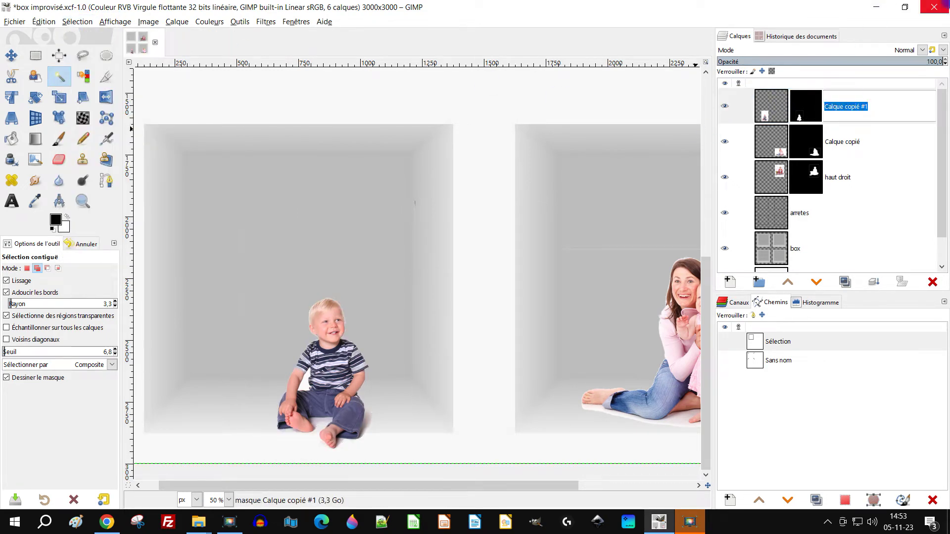
pyautogui.write('bas ')
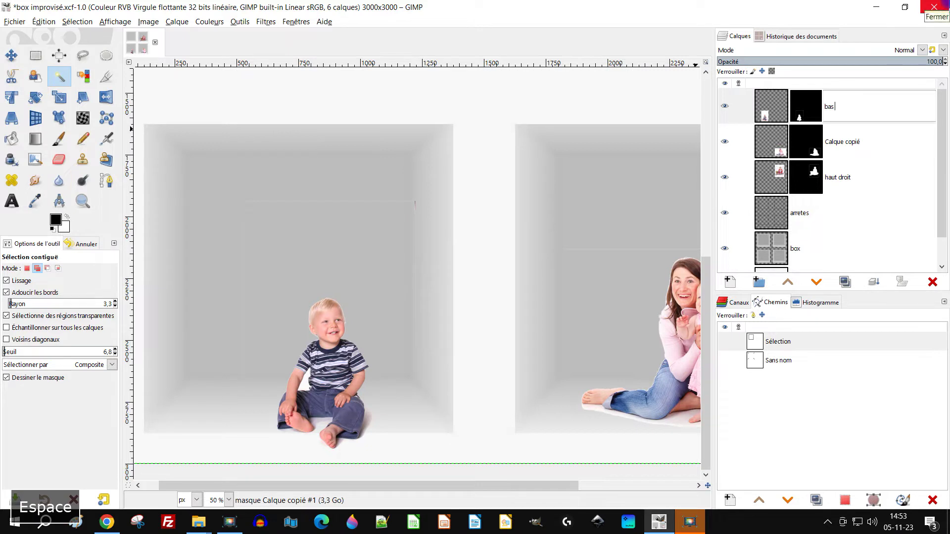
pyautogui.write('gauche')
pyautogui.press('Return')
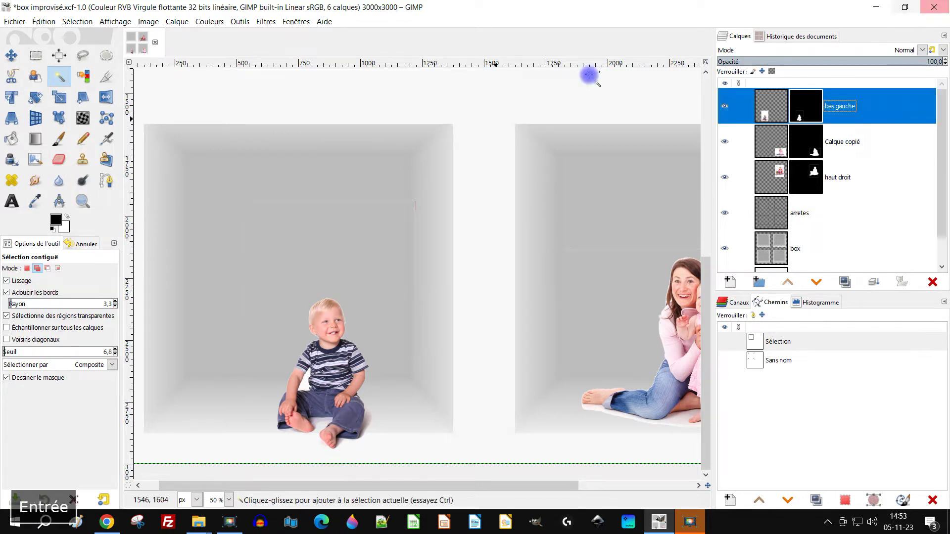
# Rename the layer with the woman and baby as "bas à droite".
pyautogui.click(842, 143)
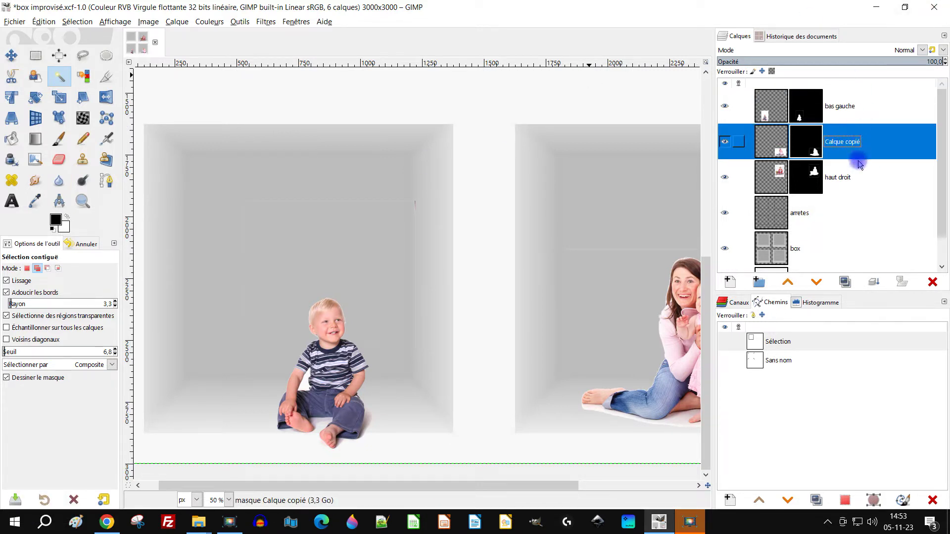
pyautogui.doubleClick(859, 144)
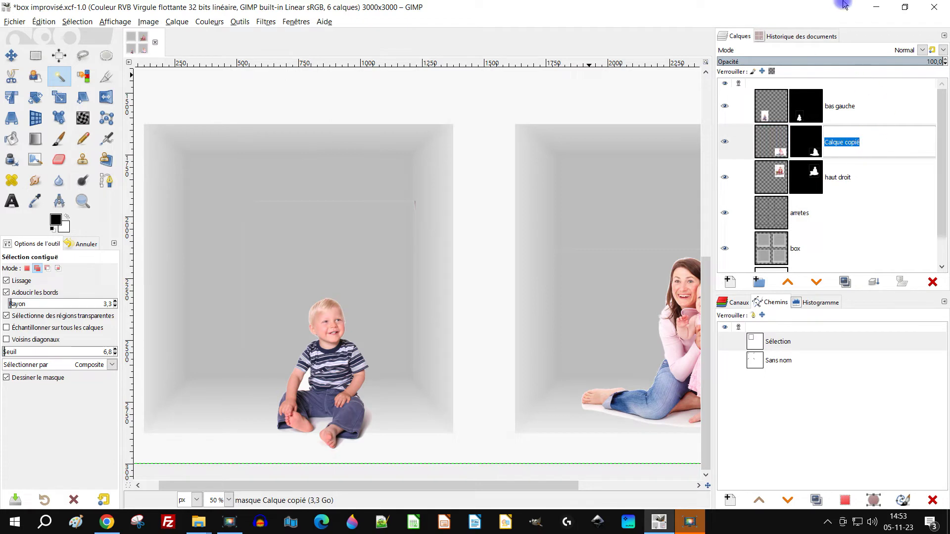
pyautogui.write('bas à droite')
pyautogui.press('Return')
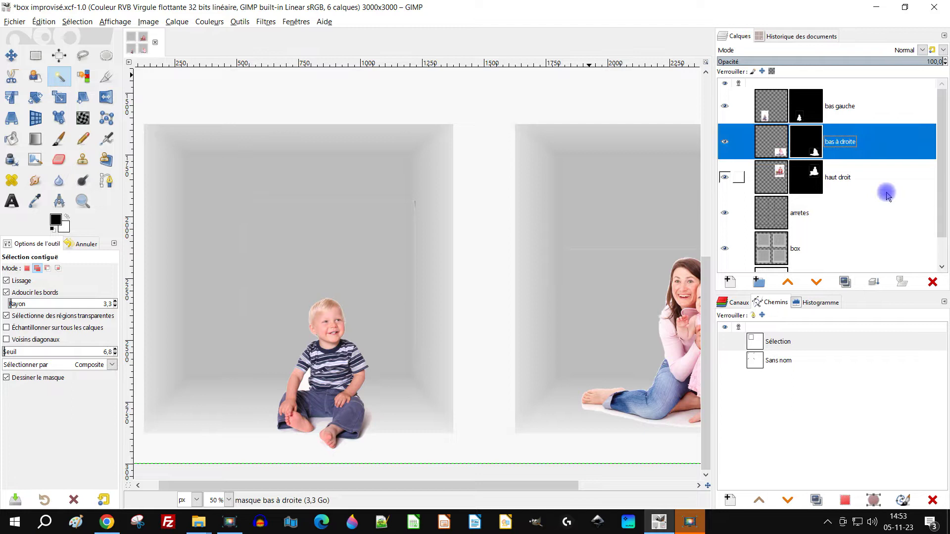
# Rename the layer with the boy and dog as "haut à droite".
pyautogui.doubleClick(840, 173)
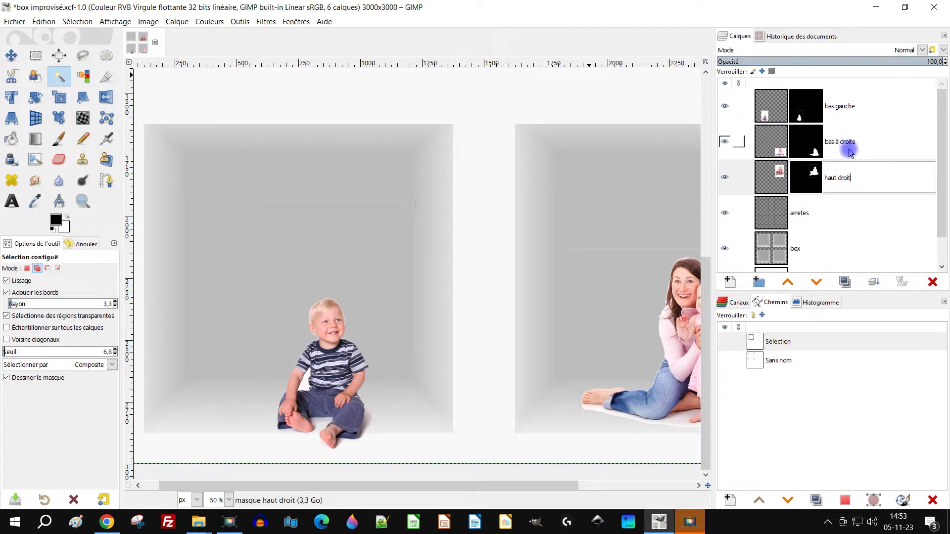
pyautogui.write('e')
pyautogui.hotkey('ctrl', 'Left')
pyautogui.write('à')
pyautogui.press('Return')
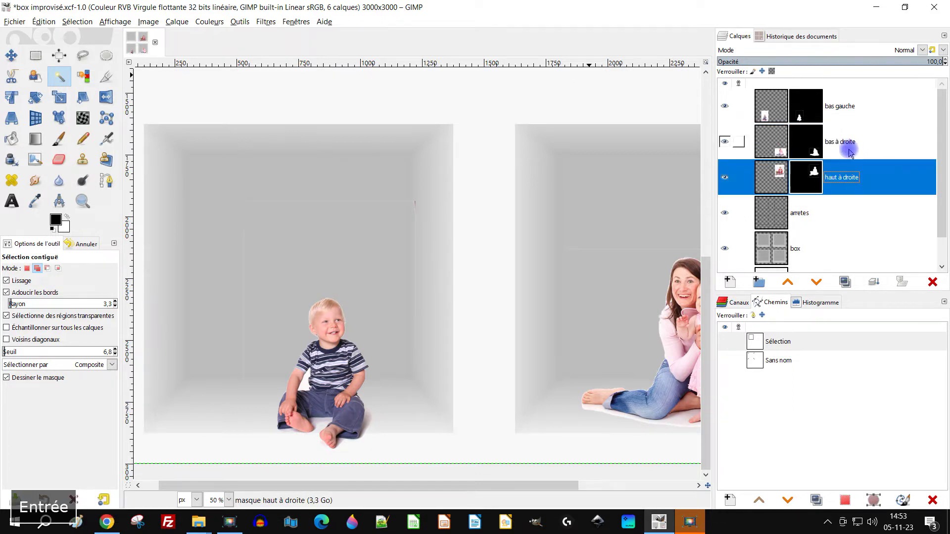
pyautogui.scroll(-2, 297, 367)
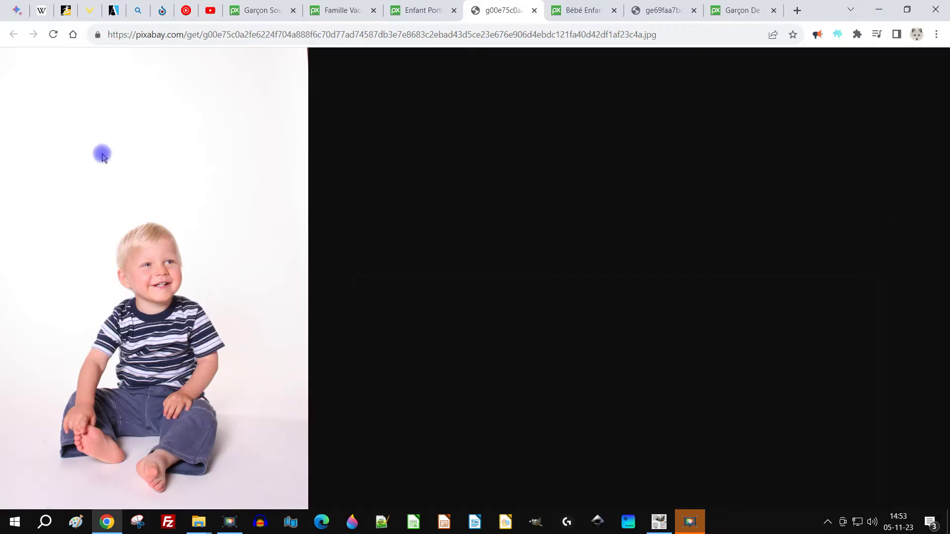
# In Chrome, close the seated boy's image and like the Pixabay photo of the boy lying with his chin in his hands.
pyautogui.click(533, 11)
pyautogui.click(334, 15)
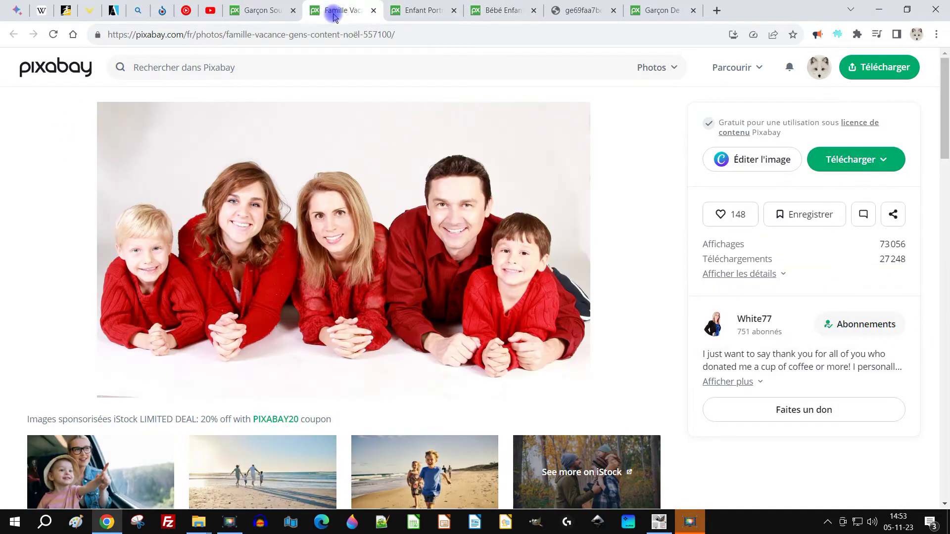
pyautogui.click(272, 14)
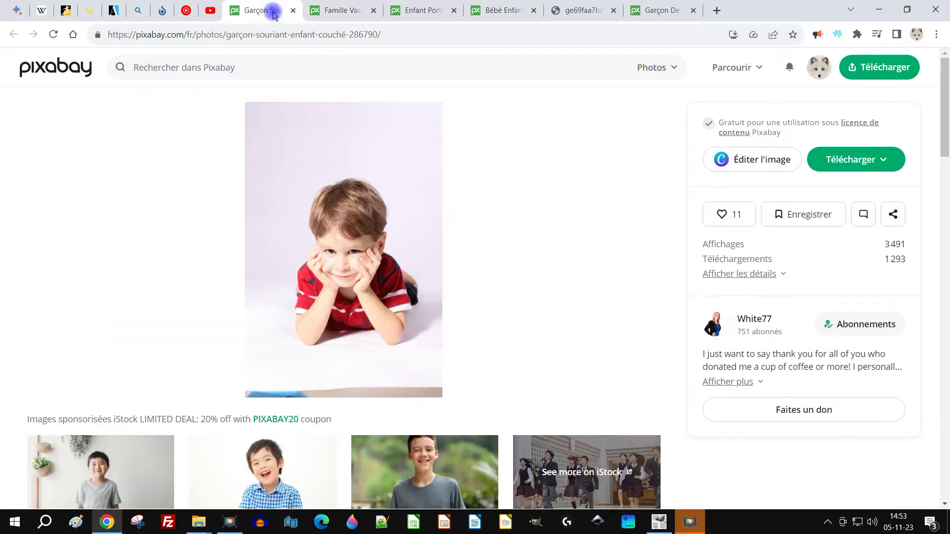
pyautogui.click(723, 212)
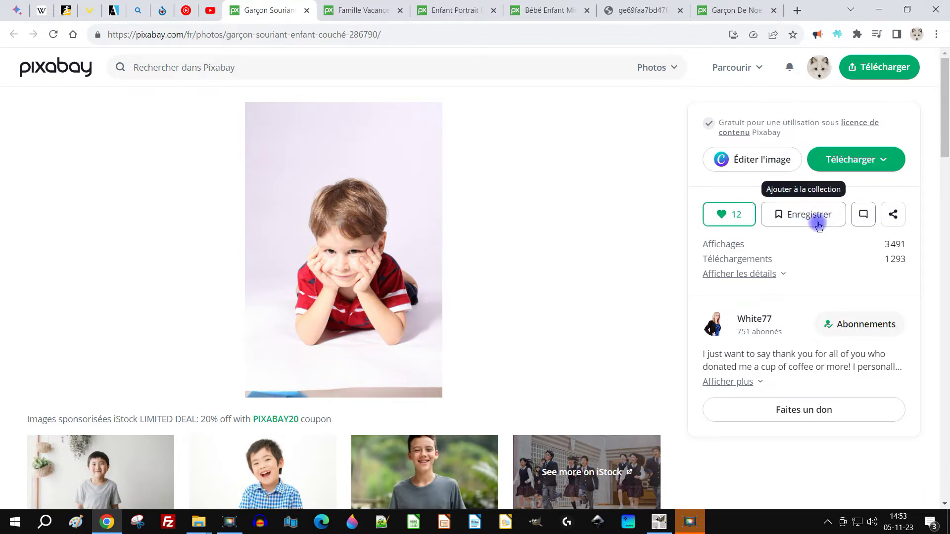
# Open the lying boy's photo at 2848×4272 and copy the image.
pyautogui.click(870, 159)
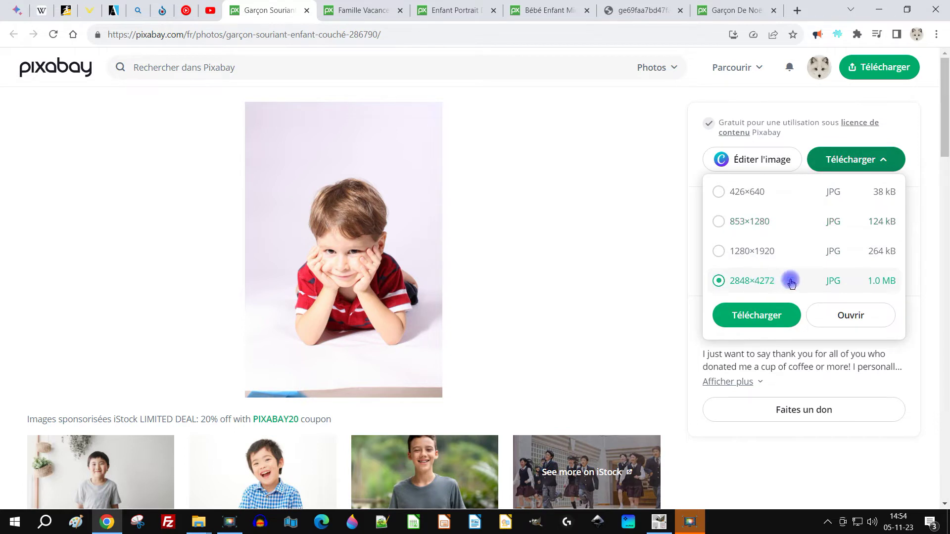
pyautogui.click(844, 316)
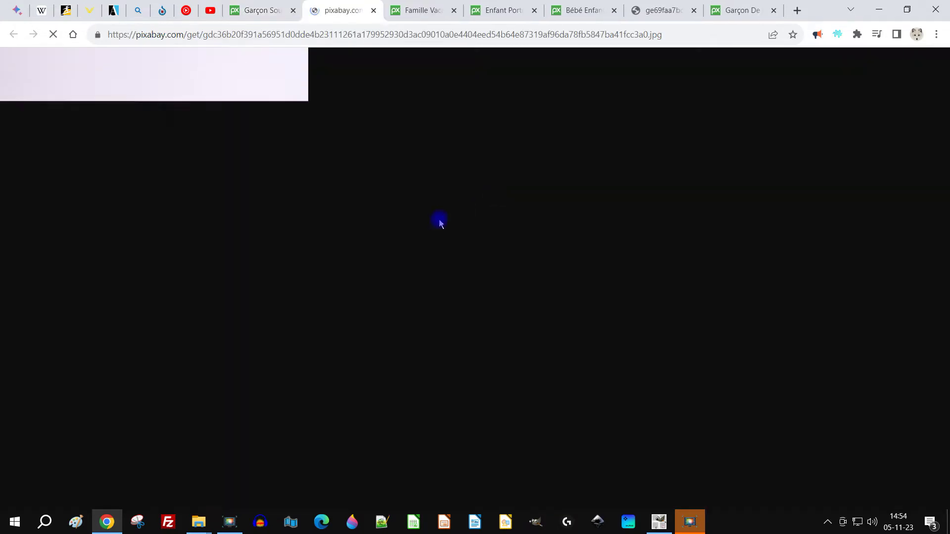
pyautogui.rightClick(180, 177)
pyautogui.click(229, 213)
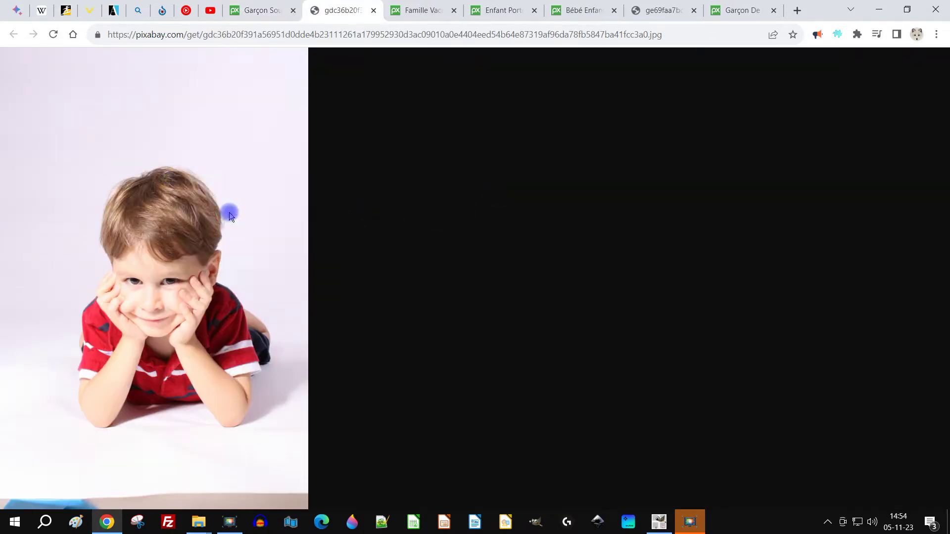
# Switch to GIMP and paste the lying boy's photo as a new layer above the "bas gauche" layer.
pyautogui.click(666, 526)
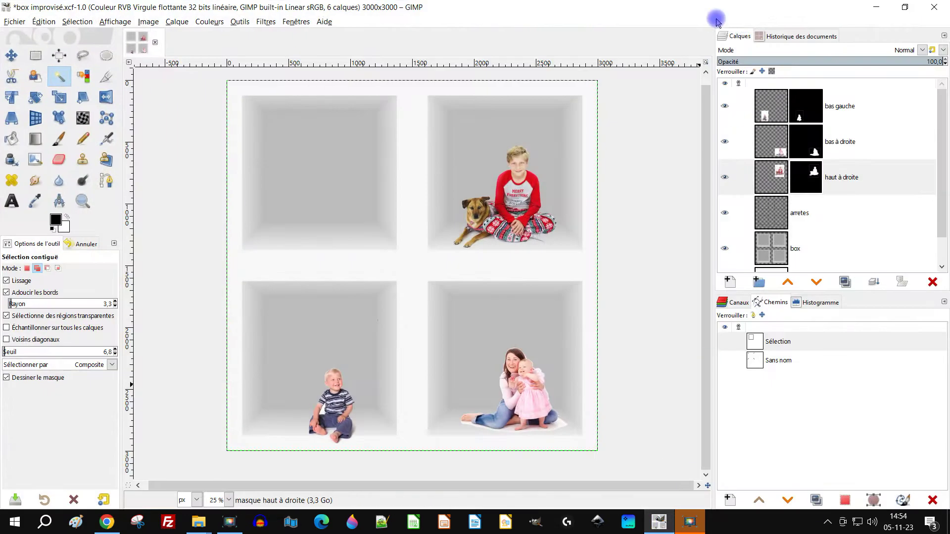
pyautogui.click(757, 106)
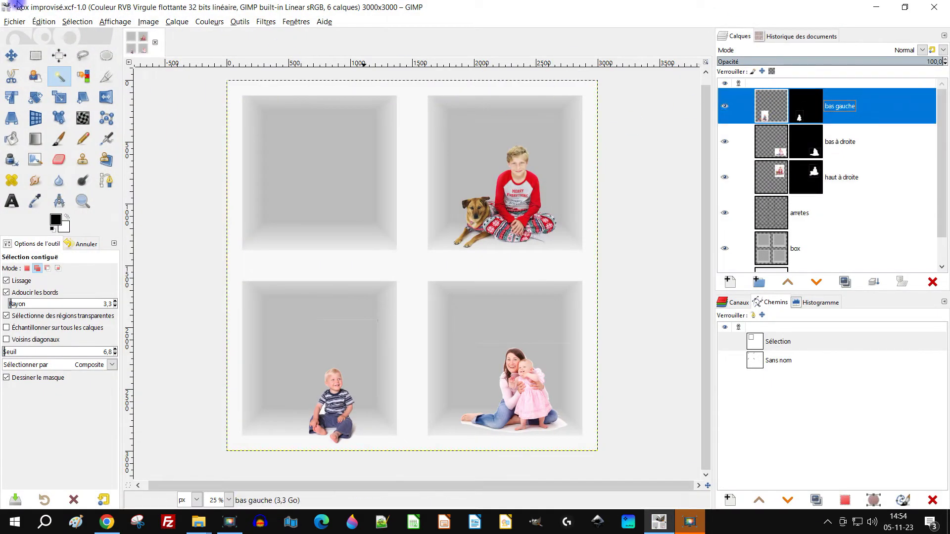
pyautogui.click(43, 22)
pyautogui.moveTo(156, 165)
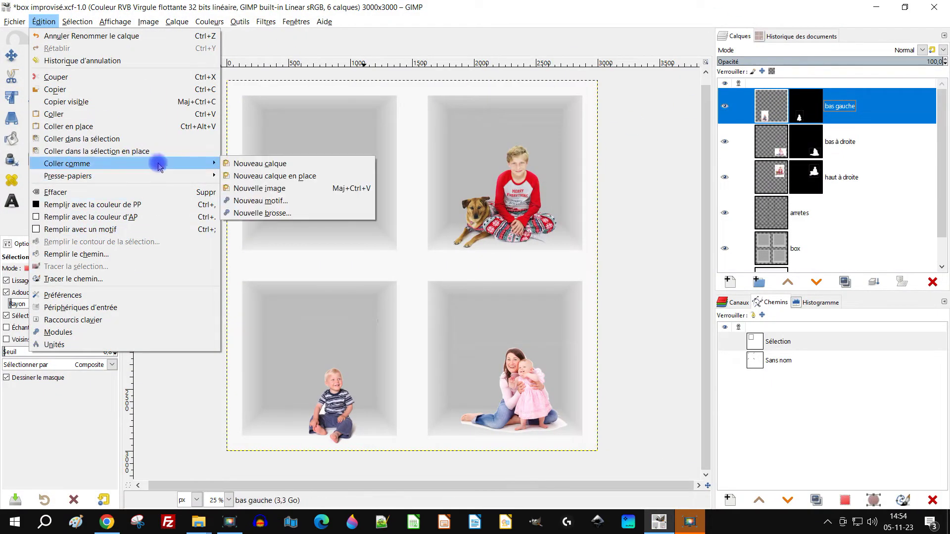
pyautogui.click(258, 163)
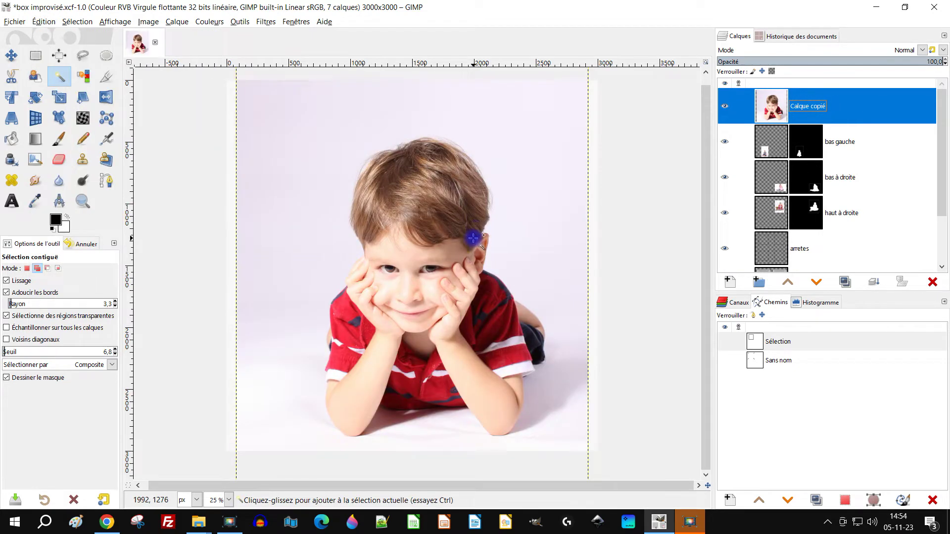
# Start scaling the lying boy's layer proportionally around its centre to about 1467 × 2201 px.
pyautogui.scroll(-3, 473, 238)
pyautogui.scroll(1, 475, 239)
pyautogui.scroll(-1, 476, 238)
pyautogui.scroll(1, 478, 237)
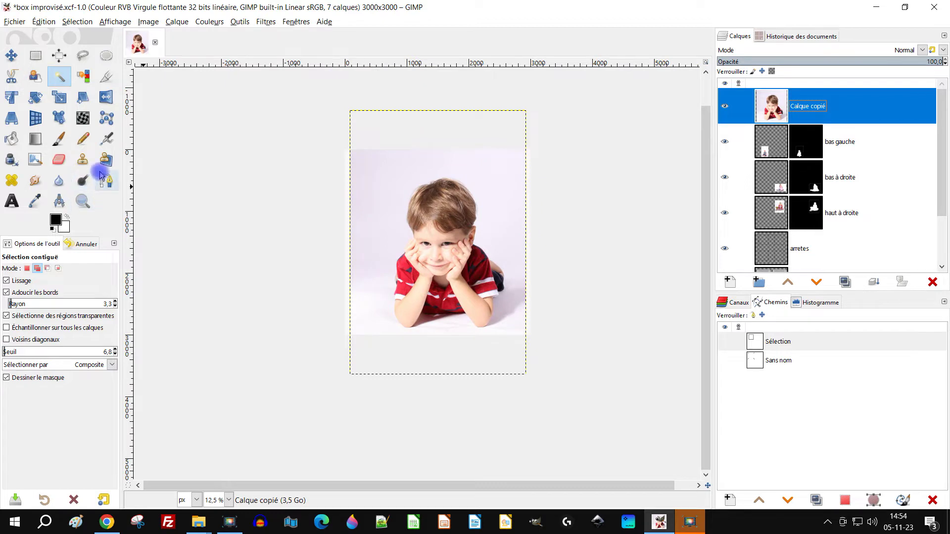
pyautogui.click(59, 97)
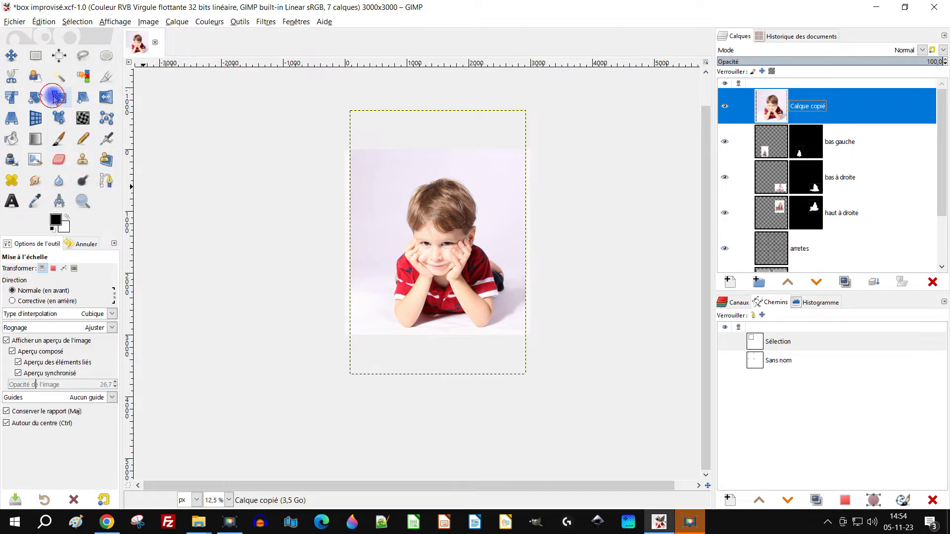
pyautogui.click(448, 210)
pyautogui.moveTo(400, 188); pyautogui.dragTo(429, 213)
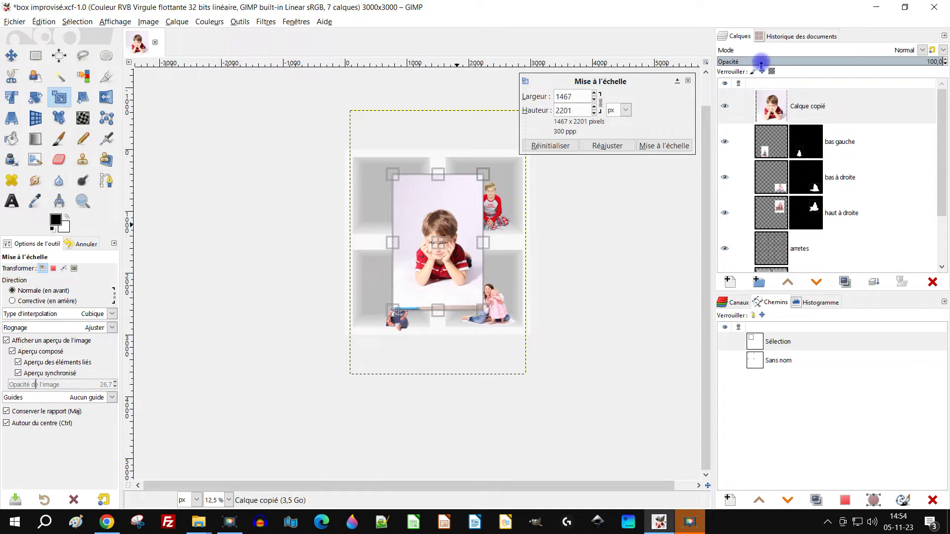
# Set the layer opacity to 58.0, move the lying boy's photo over the upper-left compartment and reduce it to about 633 × 949 px.
pyautogui.click(849, 61)
pyautogui.scroll(2, 434, 237)
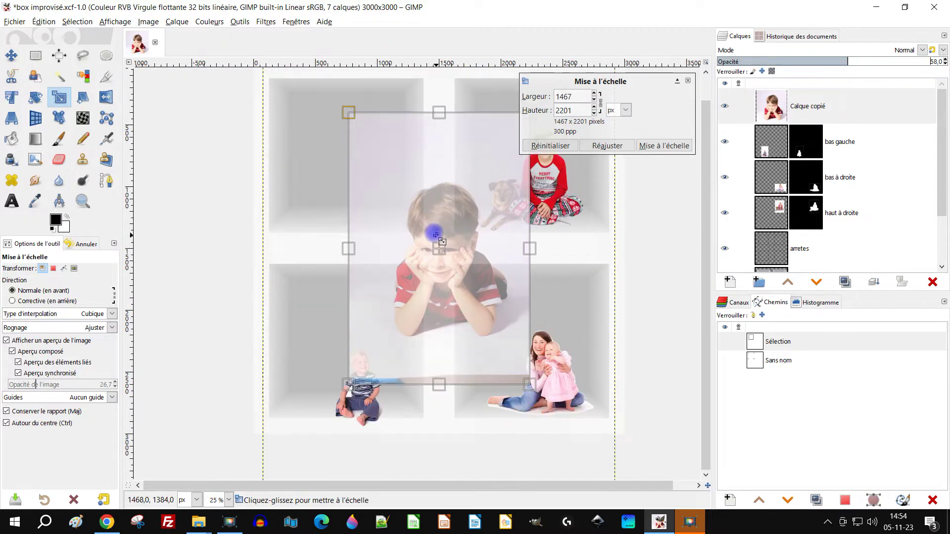
pyautogui.scroll(1, 436, 235)
pyautogui.moveTo(448, 258); pyautogui.dragTo(317, 163)
pyautogui.scroll(2, 439, 217)
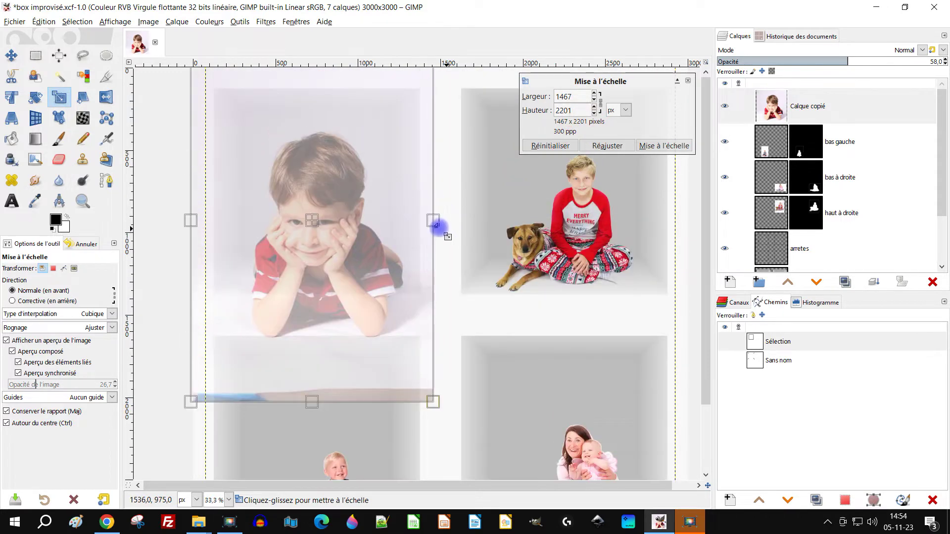
pyautogui.moveTo(434, 400); pyautogui.dragTo(253, 225)
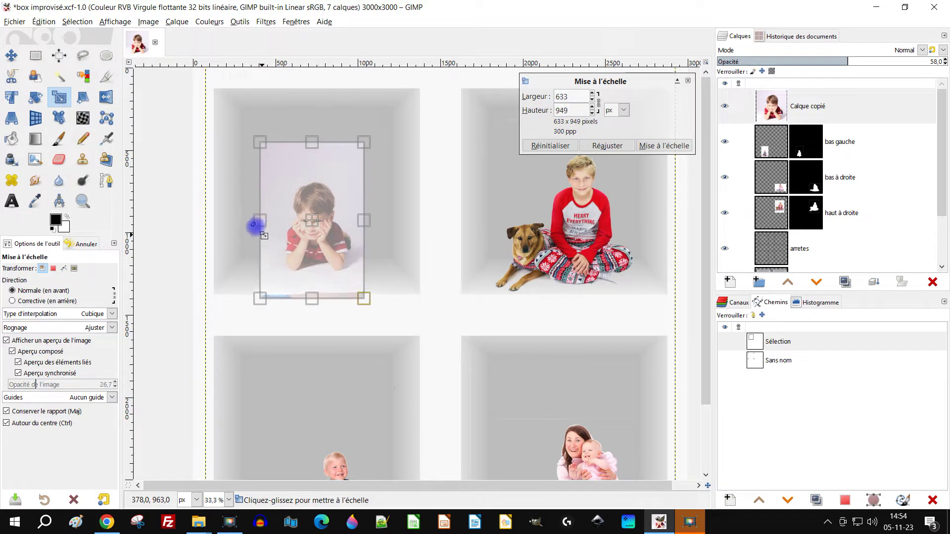
# Move the lying boy's photo over the boy with the dog for size comparison and reduce it to about 449 × 674 px.
pyautogui.moveTo(321, 229); pyautogui.dragTo(565, 196)
pyautogui.moveTo(656, 195); pyautogui.dragTo(610, 251)
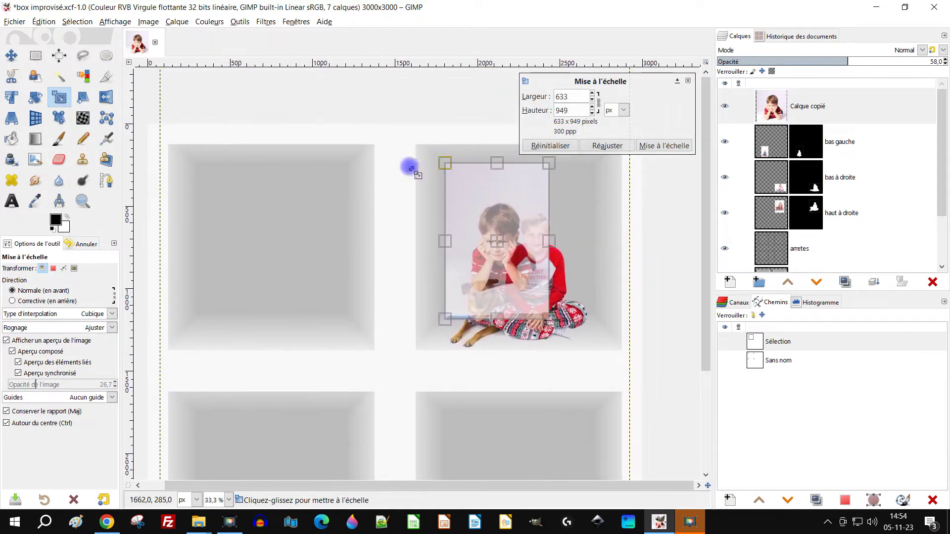
pyautogui.moveTo(445, 164); pyautogui.dragTo(490, 200)
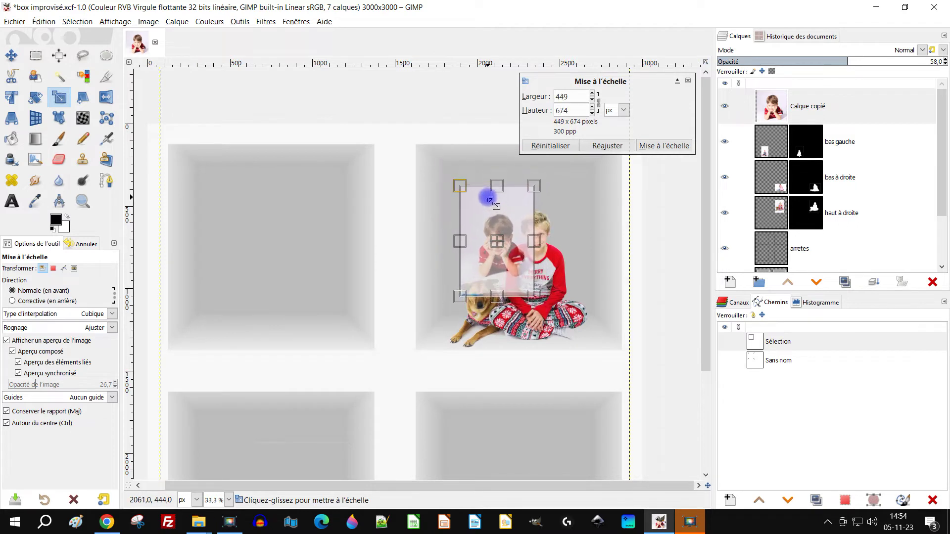
# Place the reduced photo in the lower part of the upper-left compartment, apply the scaling and set the layer opacity to 100.
pyautogui.moveTo(603, 274); pyautogui.dragTo(590, 201)
pyautogui.moveTo(483, 172); pyautogui.dragTo(270, 245)
pyautogui.click(664, 145)
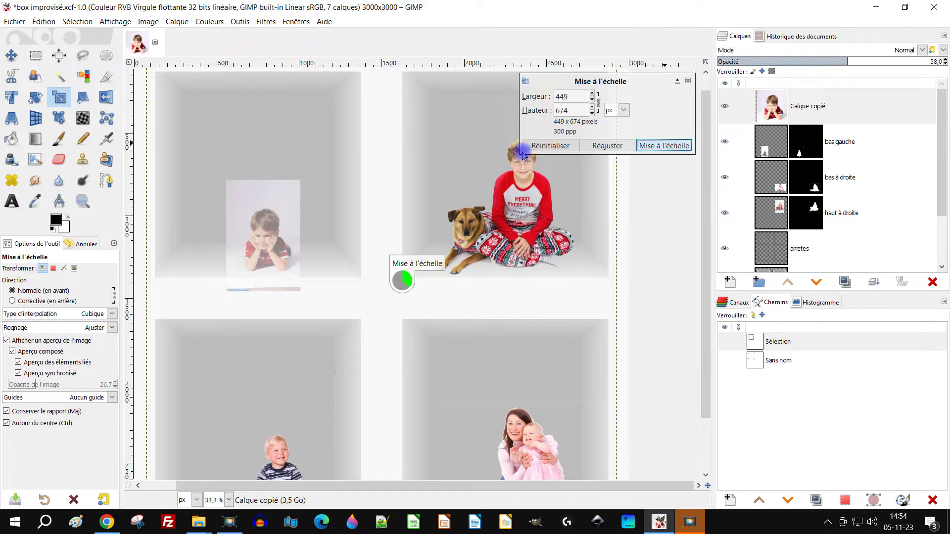
pyautogui.moveTo(895, 63); pyautogui.dragTo(946, 65)
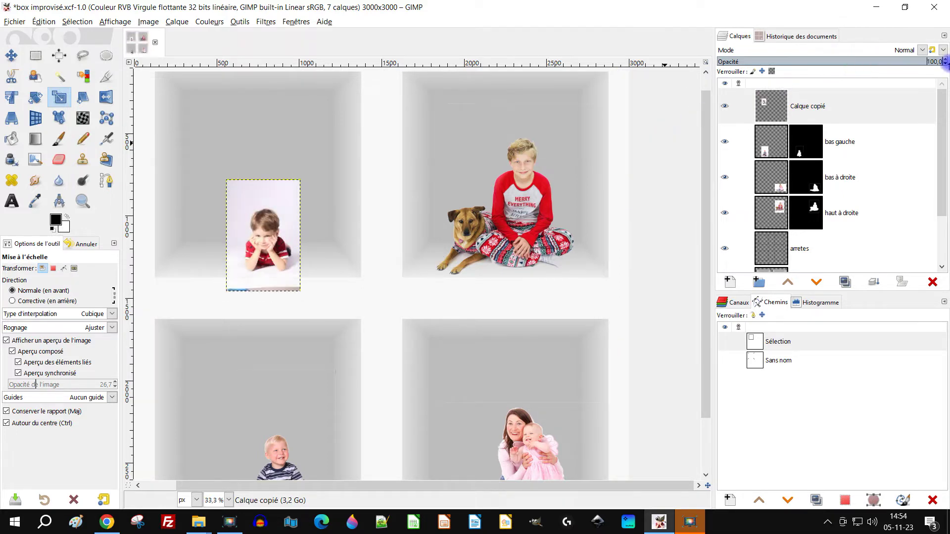
# Delete the photo strip below the lying boy using a rectangular selection without centre expansion or fixed proportions.
pyautogui.scroll(2, 250, 292)
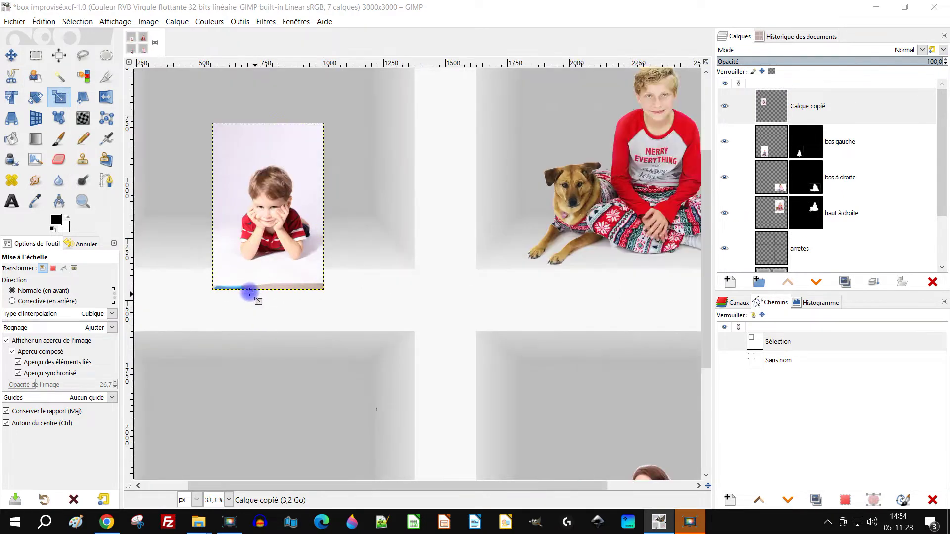
pyautogui.moveTo(357, 296); pyautogui.dragTo(363, 336)
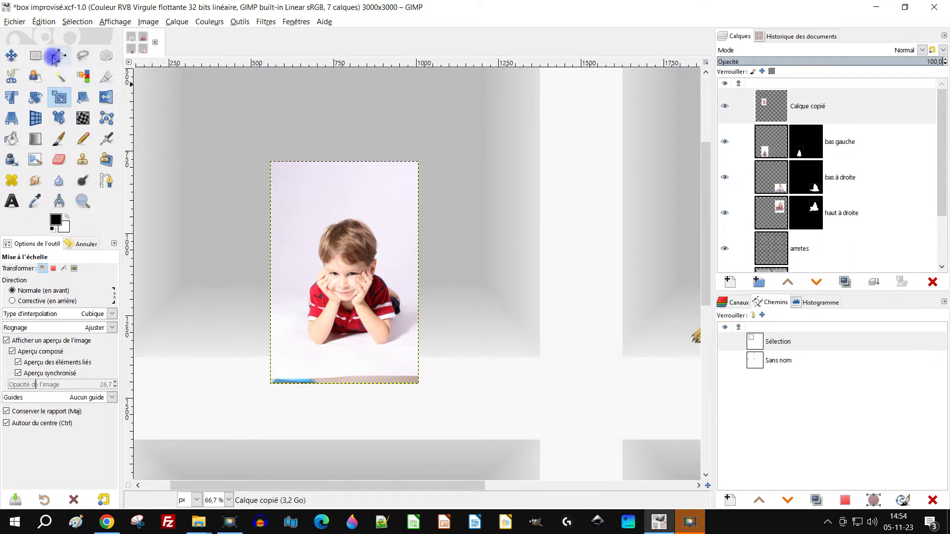
pyautogui.click(35, 55)
pyautogui.moveTo(462, 421); pyautogui.dragTo(323, 381)
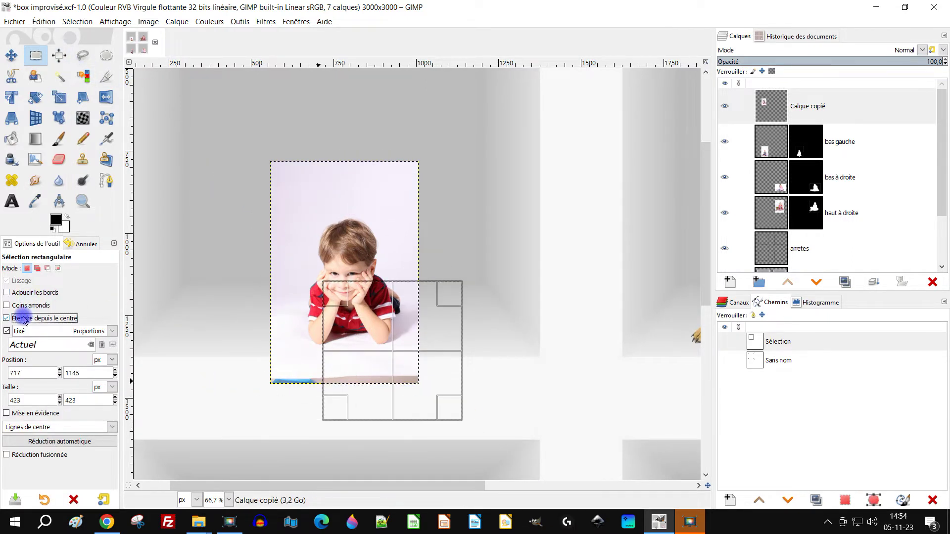
pyautogui.click(7, 331)
pyautogui.moveTo(328, 301); pyautogui.dragTo(242, 365)
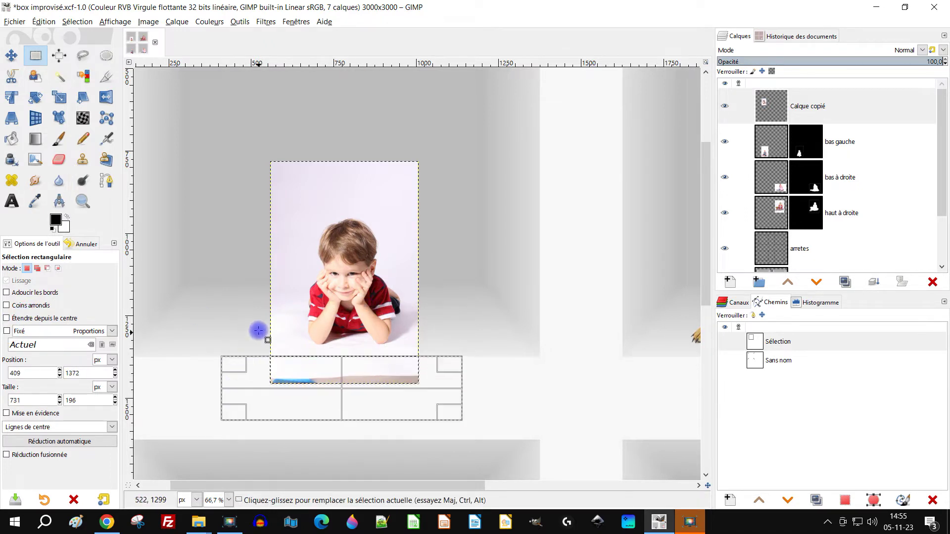
pyautogui.press('Delete')
# Delete the photo strips above the boy's head and along the photo's left side, and clear the selection.
pyautogui.moveTo(225, 127); pyautogui.dragTo(498, 203)
pyautogui.press('Delete')
pyautogui.moveTo(442, 459); pyautogui.dragTo(483, 391)
pyautogui.moveTo(186, 149); pyautogui.dragTo(301, 450)
pyautogui.press('Delete')
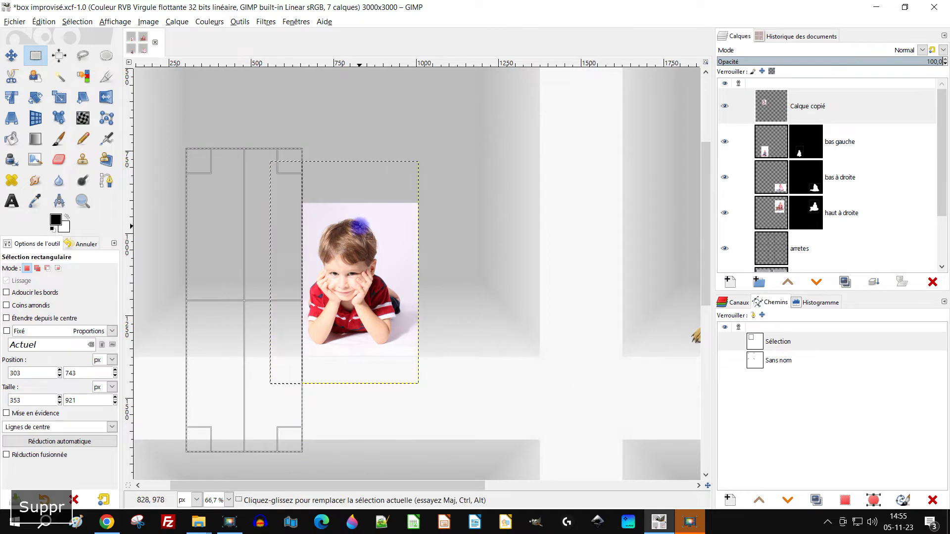
pyautogui.click(496, 241)
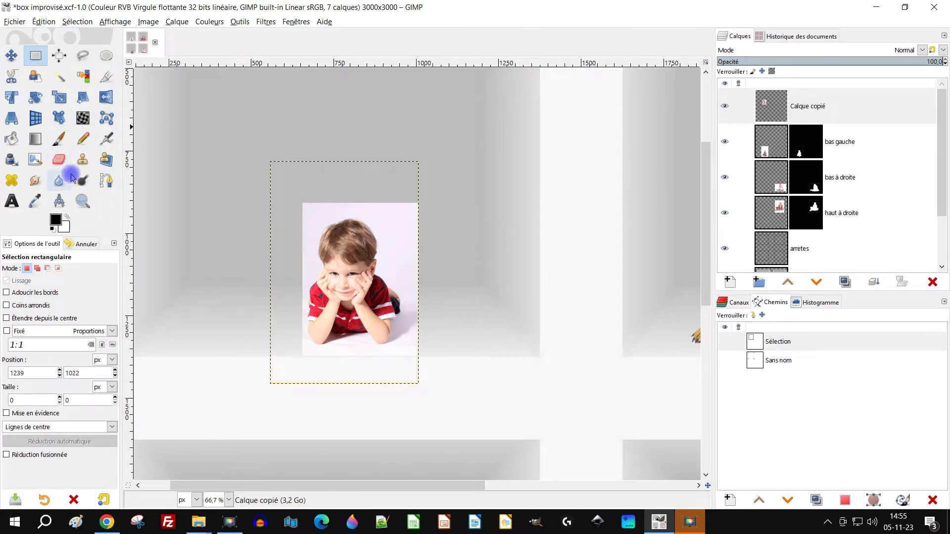
# Select the pale background around the lying boy with Fuzzy Select in replace mode.
pyautogui.click(57, 82)
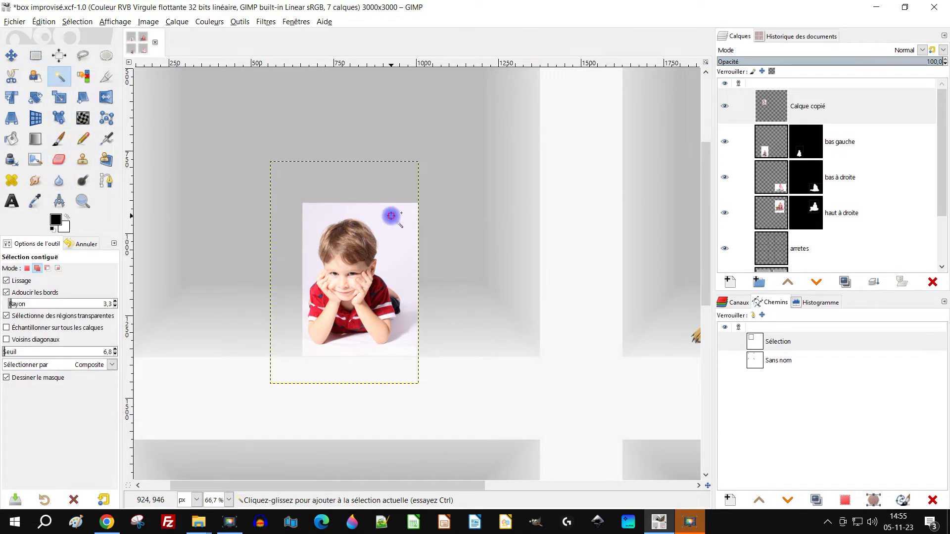
pyautogui.moveTo(392, 215); pyautogui.dragTo(391, 216)
pyautogui.moveTo(6, 243); pyautogui.dragTo(7, 245)
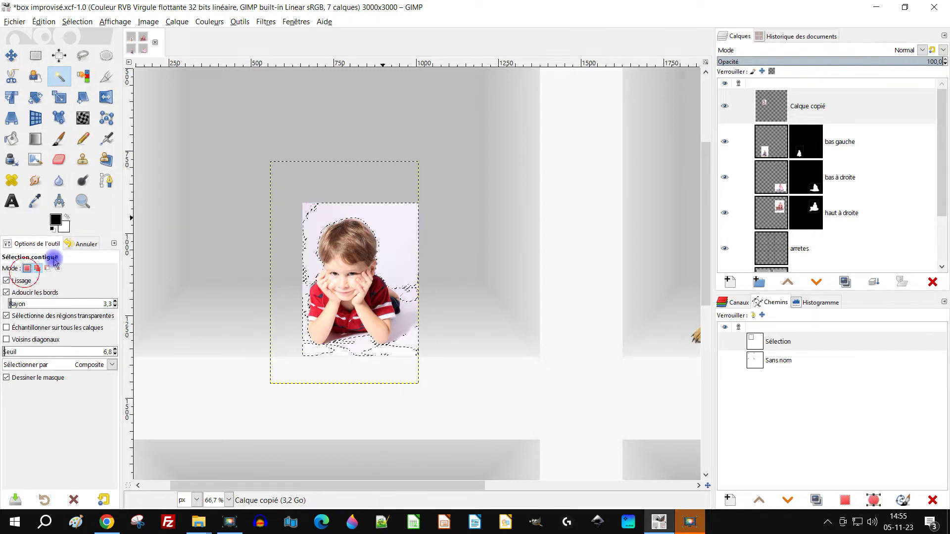
pyautogui.moveTo(413, 212); pyautogui.dragTo(423, 186)
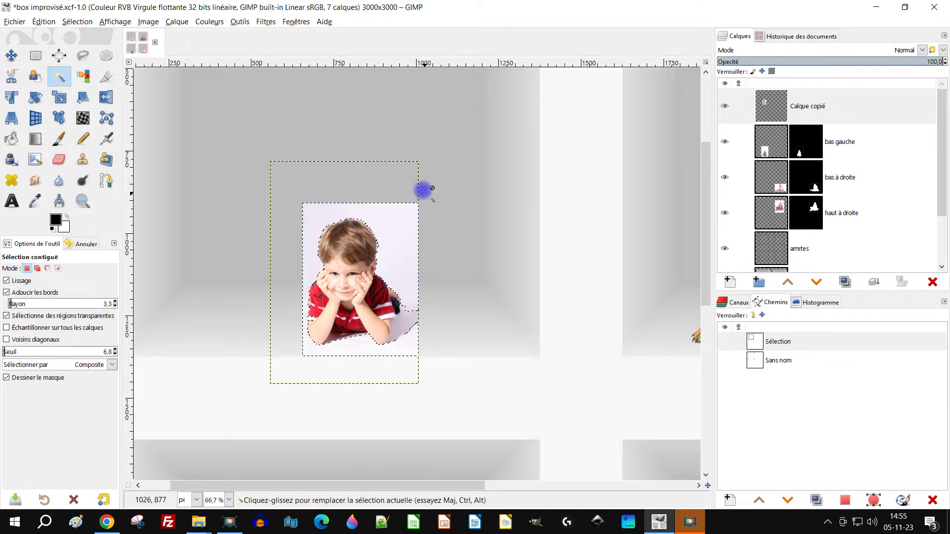
# Add a layer mask to the boy's layer from the inverted selection and deselect everything.
pyautogui.rightClick(775, 112)
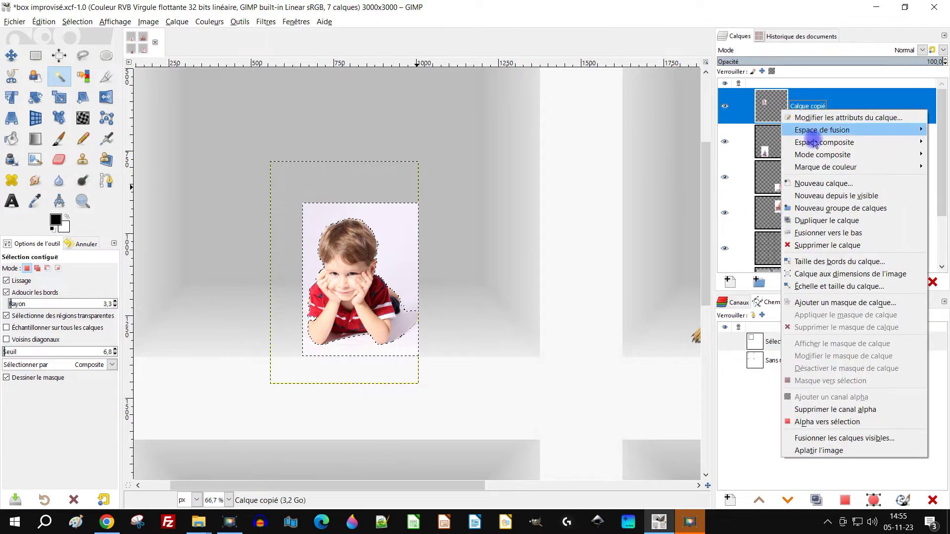
pyautogui.click(832, 309)
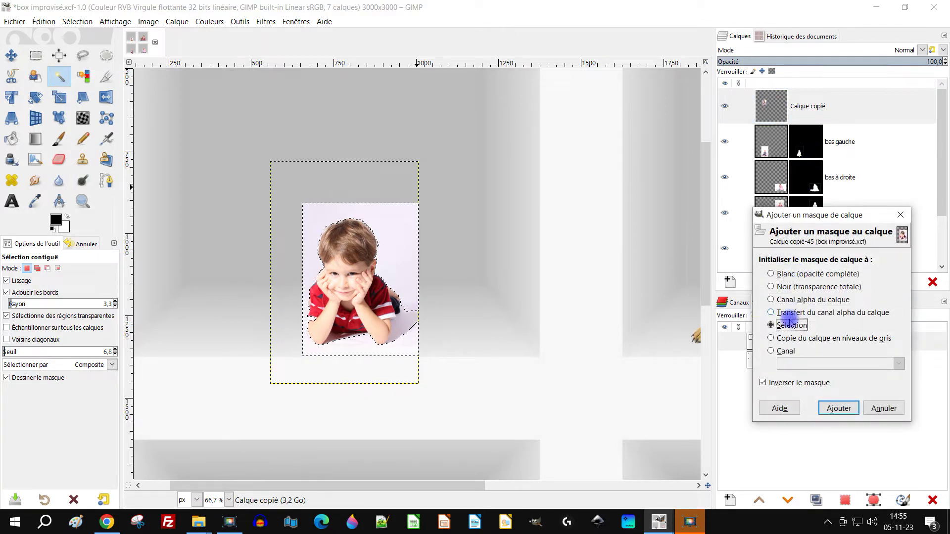
pyautogui.click(837, 409)
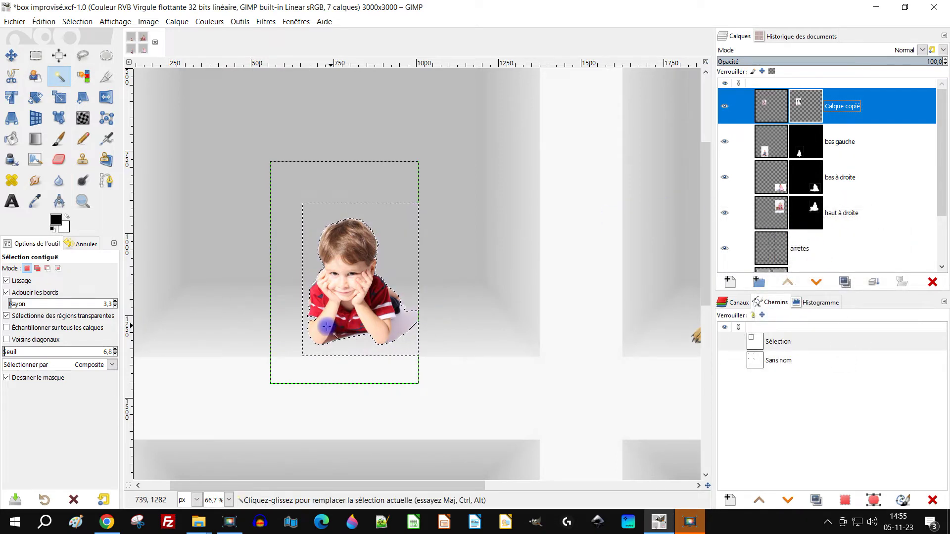
pyautogui.scroll(2, 326, 326)
pyautogui.click(77, 22)
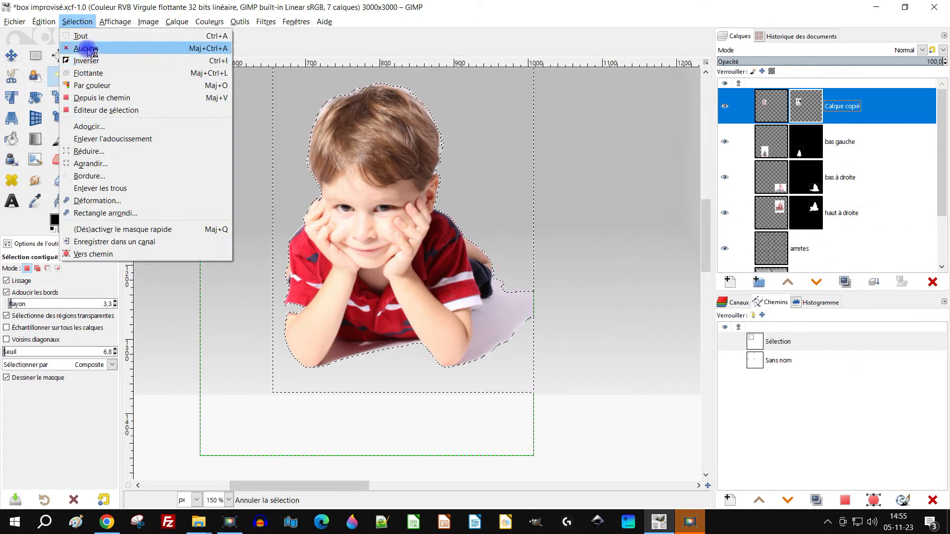
pyautogui.click(88, 49)
# Resize the masked boy's layer to the image dimensions and rename it "haut à gauche".
pyautogui.rightClick(765, 102)
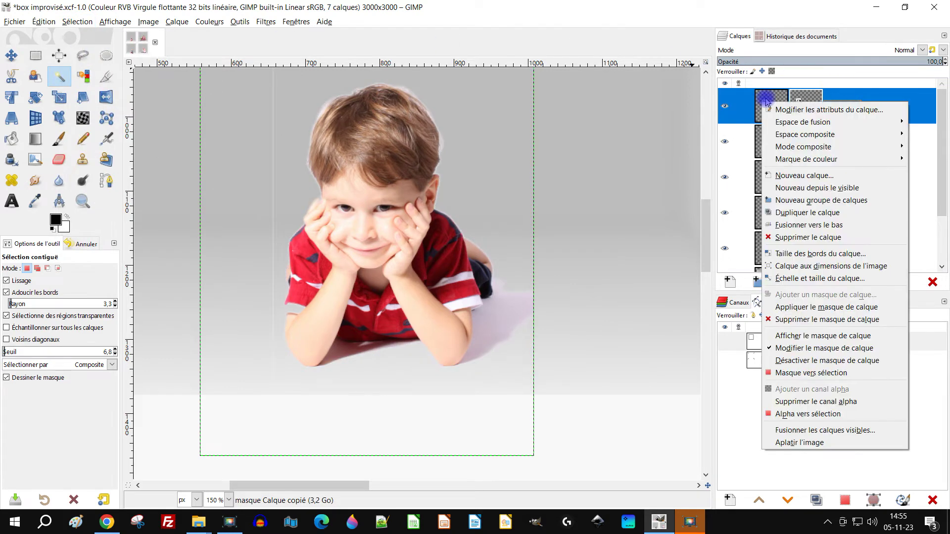
pyautogui.click(861, 266)
pyautogui.click(812, 113)
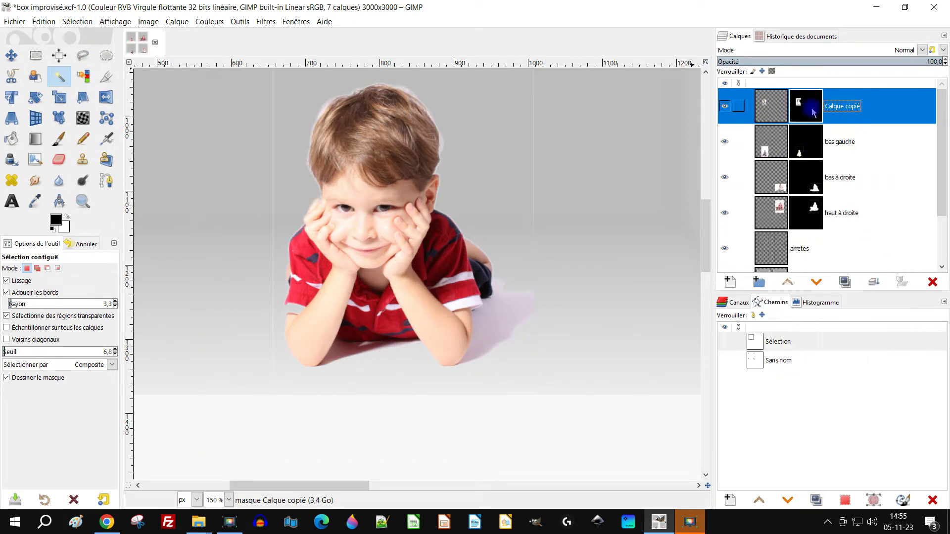
pyautogui.doubleClick(839, 107)
pyautogui.write('haut ')
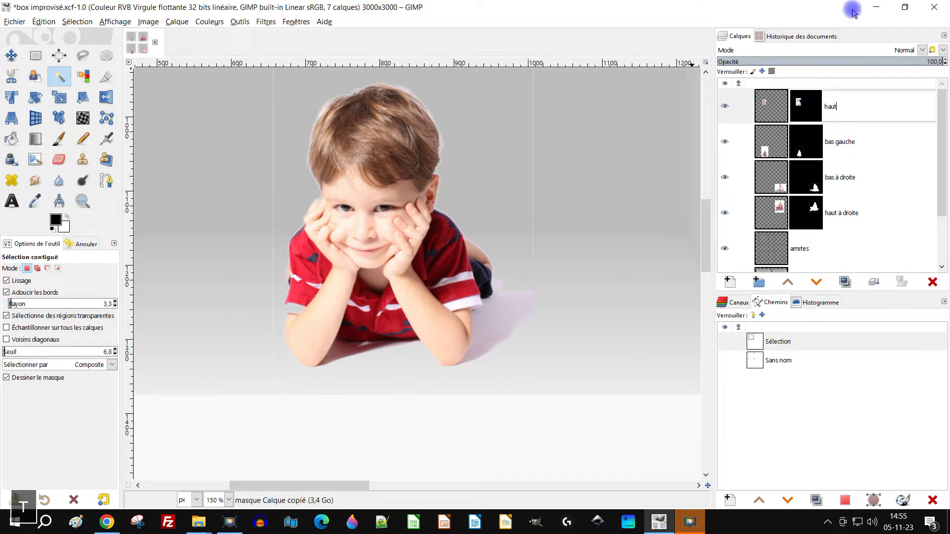
pyautogui.write('à ga')
pyautogui.press('Return')
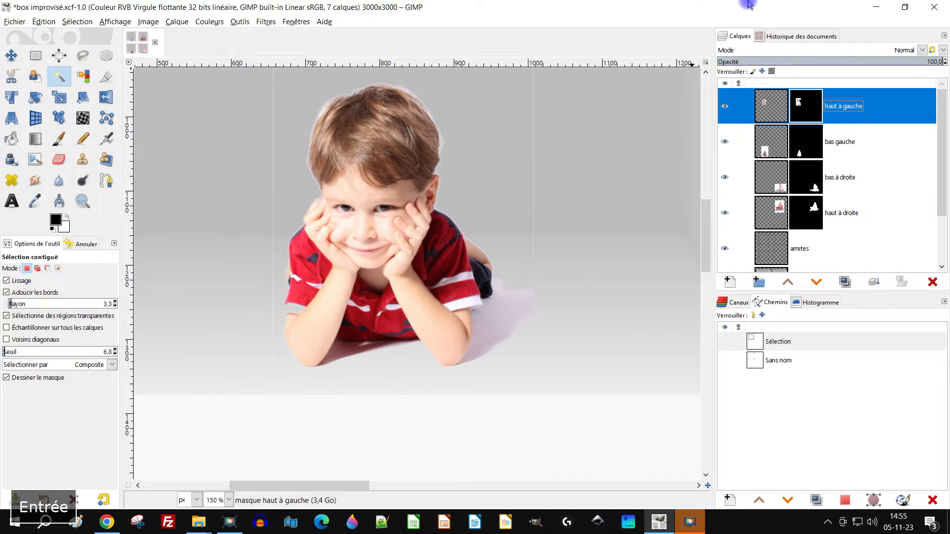
# Paint black on the "haut à gauche" mask to erase the leftover rectangular edge lines around the boy.
pyautogui.click(58, 138)
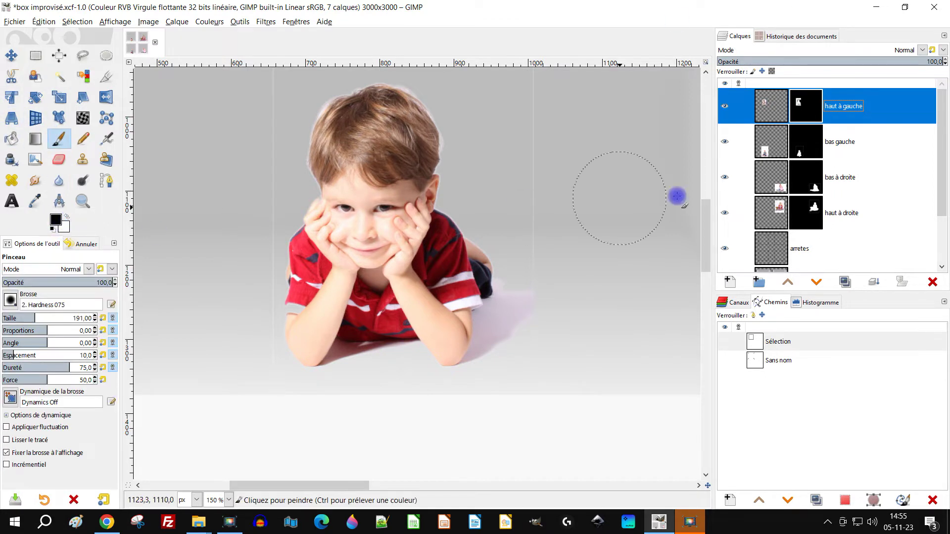
pyautogui.moveTo(531, 254); pyautogui.dragTo(519, 304)
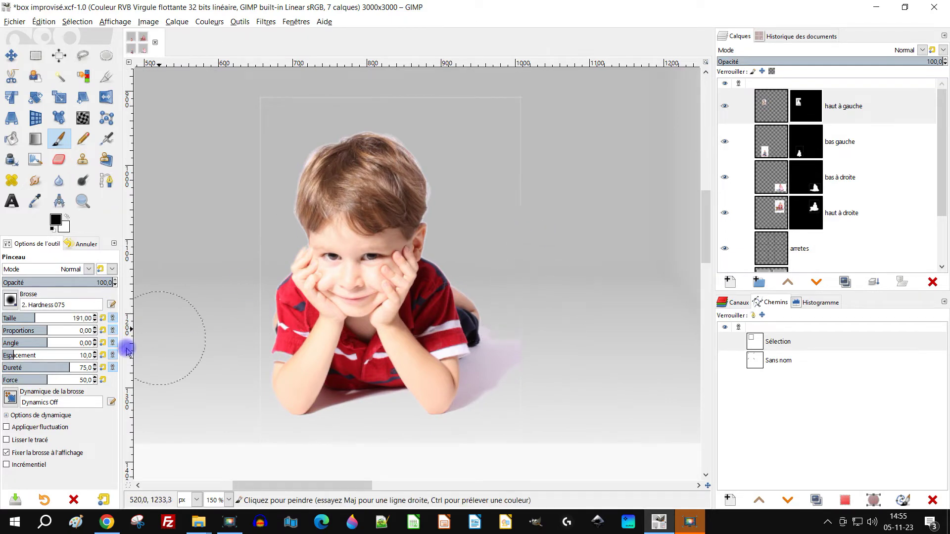
pyautogui.moveTo(484, 185); pyautogui.dragTo(510, 249)
pyautogui.moveTo(549, 269)
pyautogui.mouseDown()
pyautogui.moveTo(550, 182)
pyautogui.moveTo(421, 137)
pyautogui.moveTo(273, 143)
pyautogui.moveTo(261, 186)
pyautogui.moveTo(263, 308)
pyautogui.mouseUp()
pyautogui.moveTo(403, 336); pyautogui.dragTo(480, 197)
pyautogui.click(319, 201)
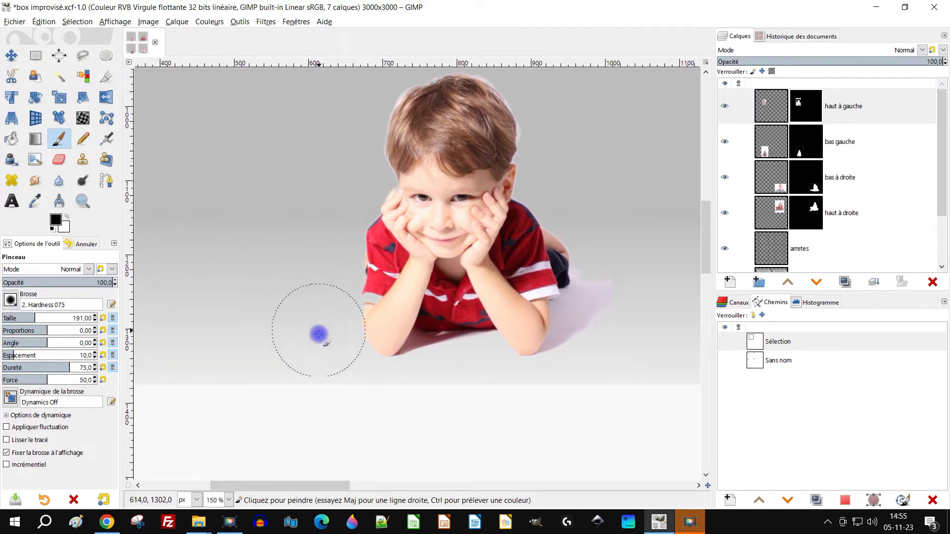
pyautogui.moveTo(573, 418); pyautogui.dragTo(533, 408)
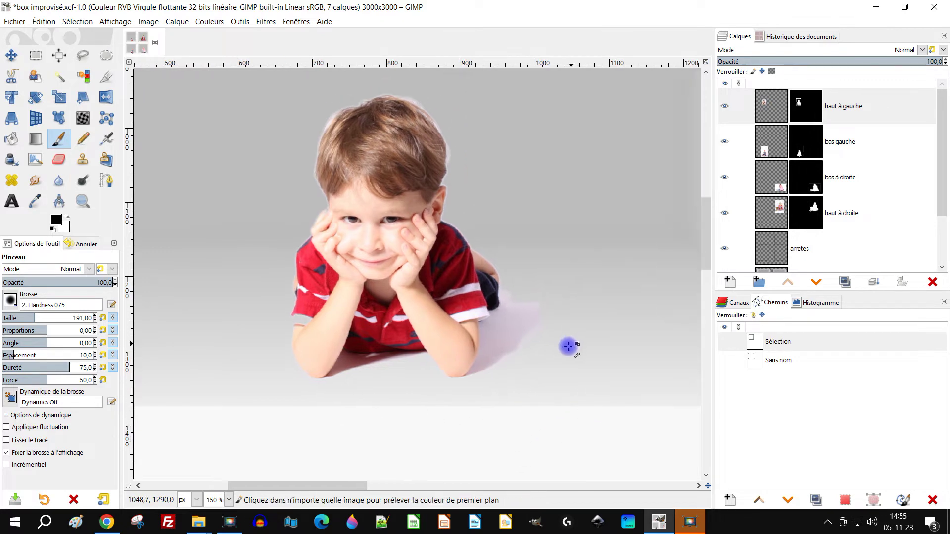
pyautogui.scroll(1, 569, 344)
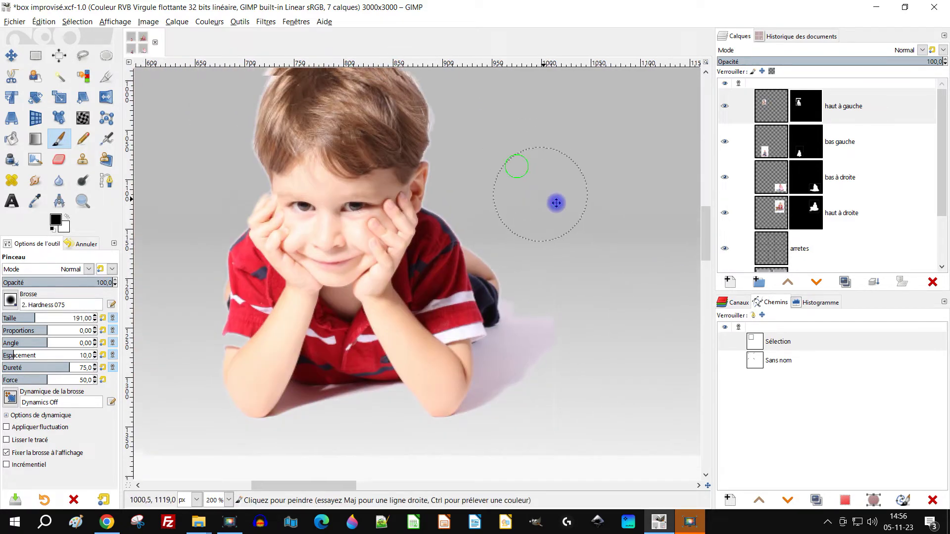
pyautogui.scroll(1, 234, 376)
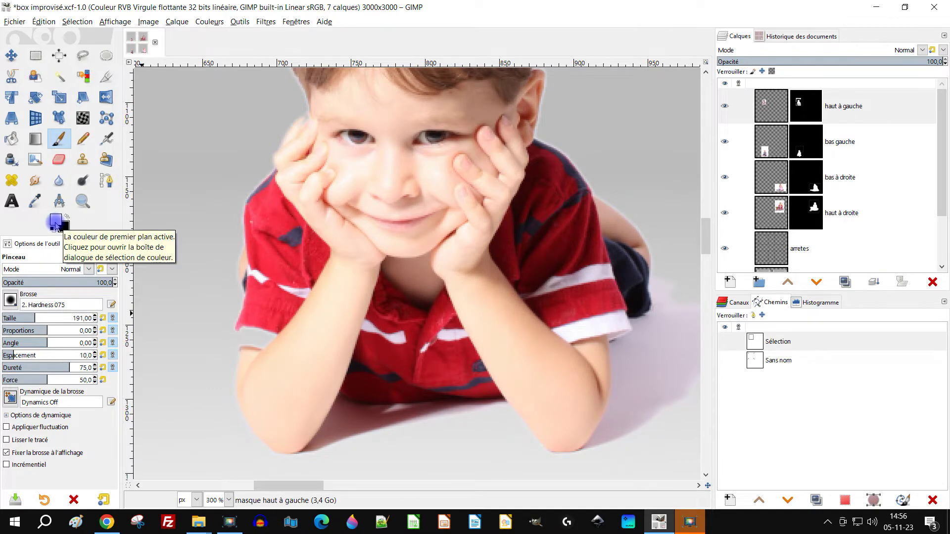
# Paint the mask white to restore the left sleeve's white cuff, and black to clean the outer edge of that sleeve.
pyautogui.press('d')
pyautogui.press('x')
pyautogui.scroll(2, 232, 351)
pyautogui.moveTo(330, 315)
pyautogui.mouseDown()
pyautogui.moveTo(278, 325)
pyautogui.moveTo(286, 325)
pyautogui.mouseUp()
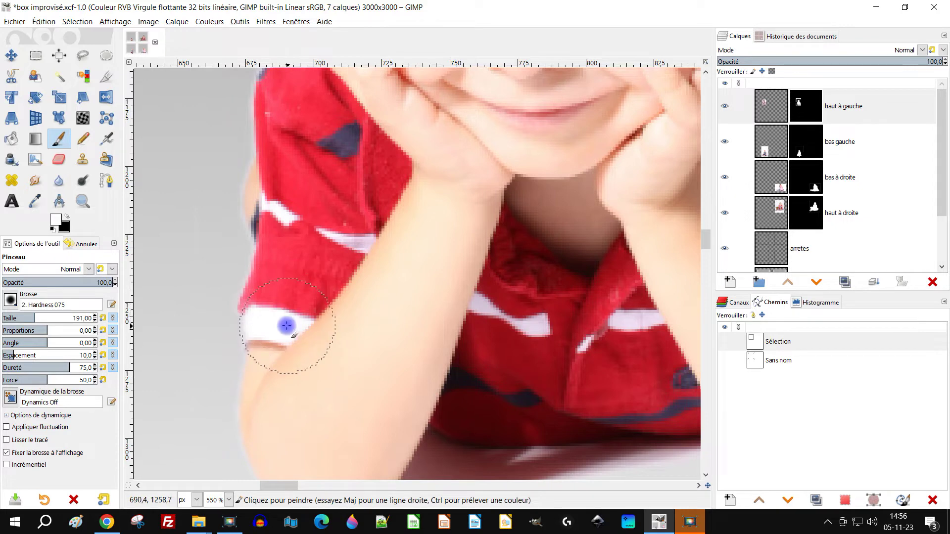
pyautogui.moveTo(348, 253); pyautogui.dragTo(383, 292)
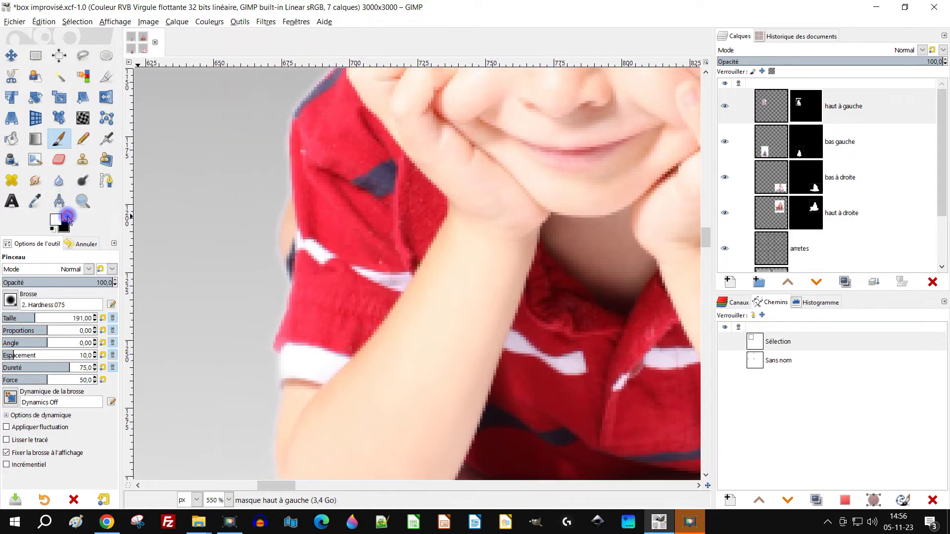
pyautogui.click(68, 217)
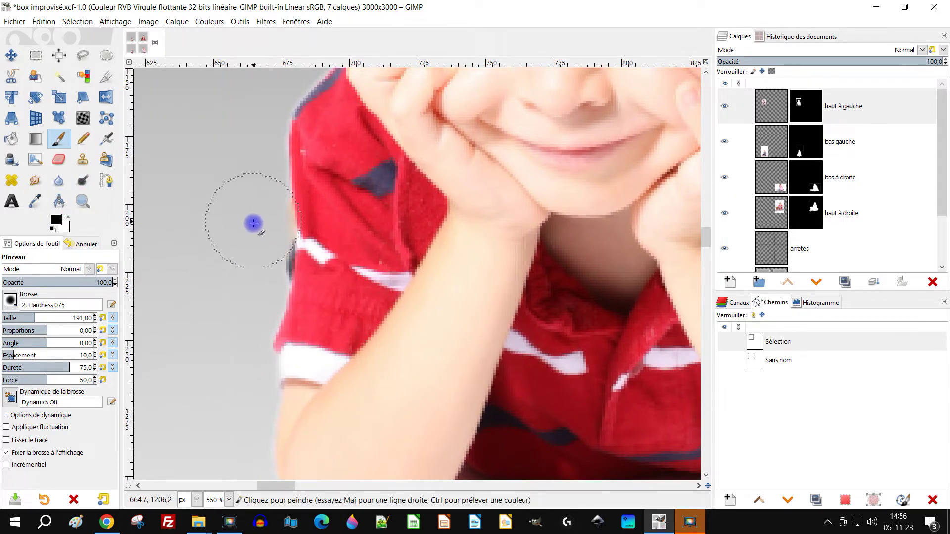
pyautogui.moveTo(253, 223)
pyautogui.mouseDown()
pyautogui.moveTo(254, 264)
pyautogui.moveTo(253, 220)
pyautogui.moveTo(244, 314)
pyautogui.mouseUp()
# Start a median blur on the "haut à gauche" layer mask and set its radius to 15.
pyautogui.scroll(-7, 377, 276)
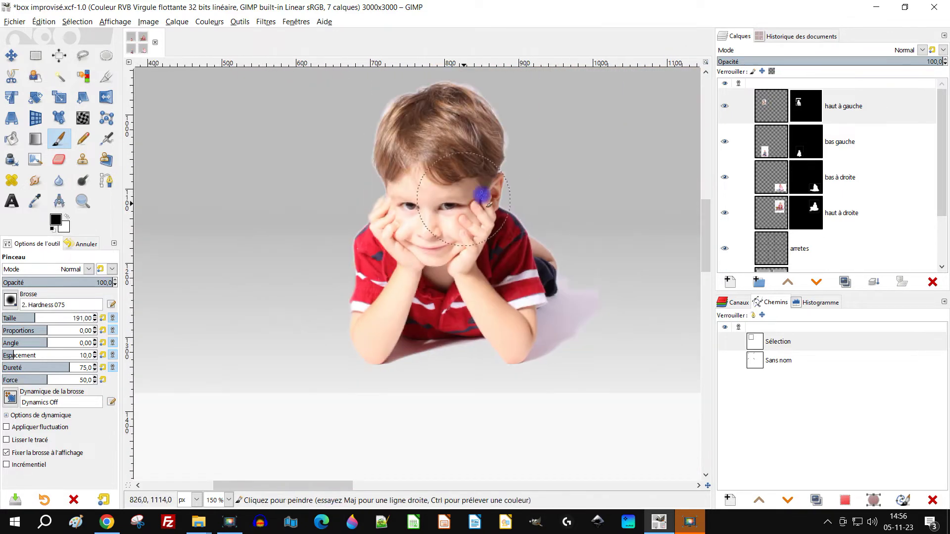
pyautogui.scroll(6, 452, 201)
pyautogui.scroll(-6, 575, 200)
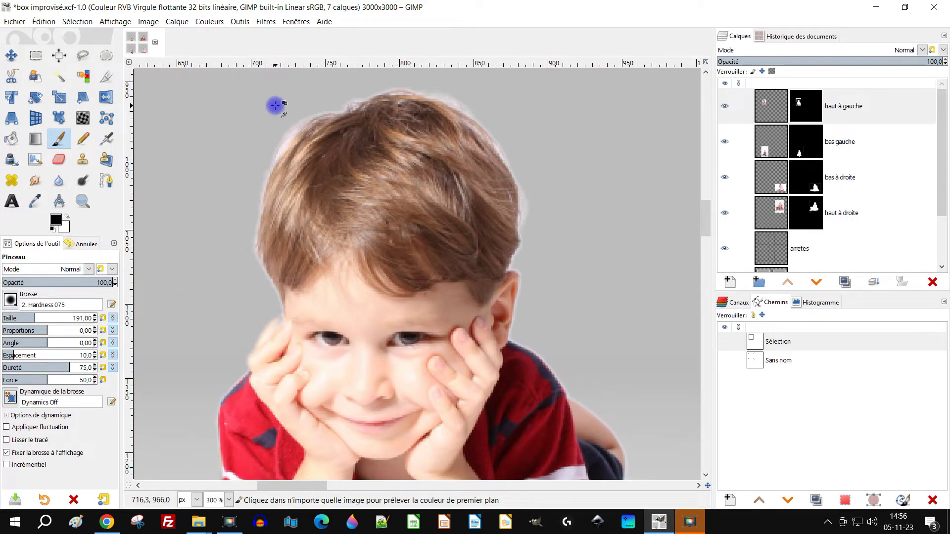
pyautogui.scroll(6, 276, 104)
pyautogui.moveTo(534, 161); pyautogui.dragTo(509, 199)
pyautogui.click(544, 160)
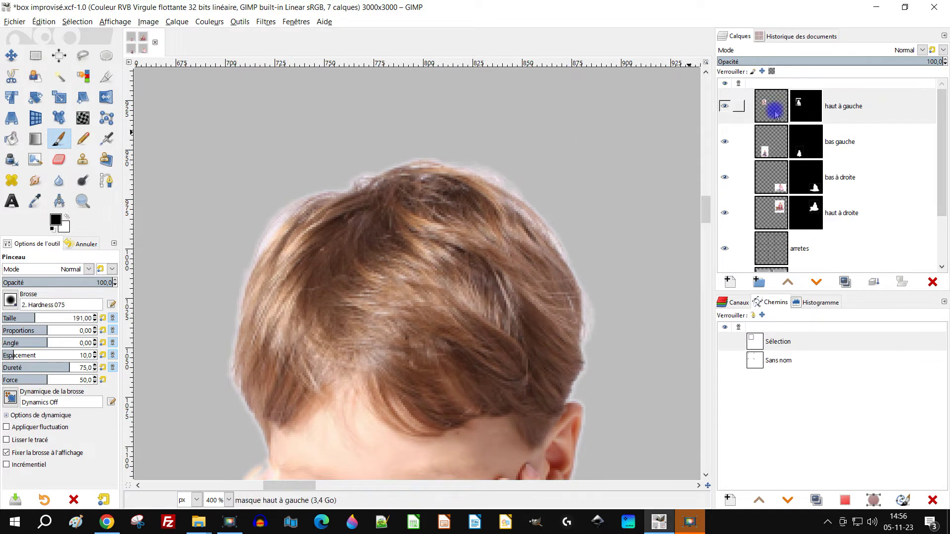
pyautogui.click(802, 111)
pyautogui.click(256, 25)
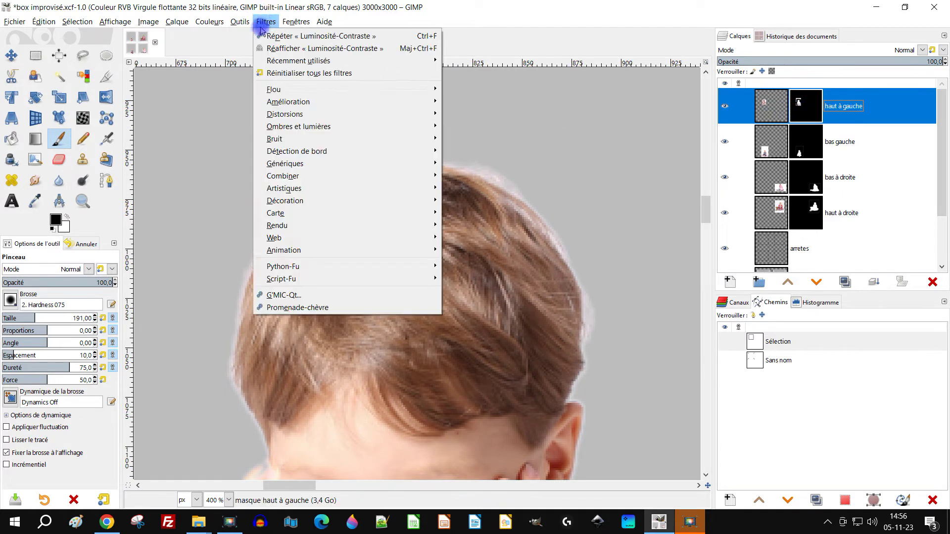
pyautogui.moveTo(298, 92)
pyautogui.click(501, 139)
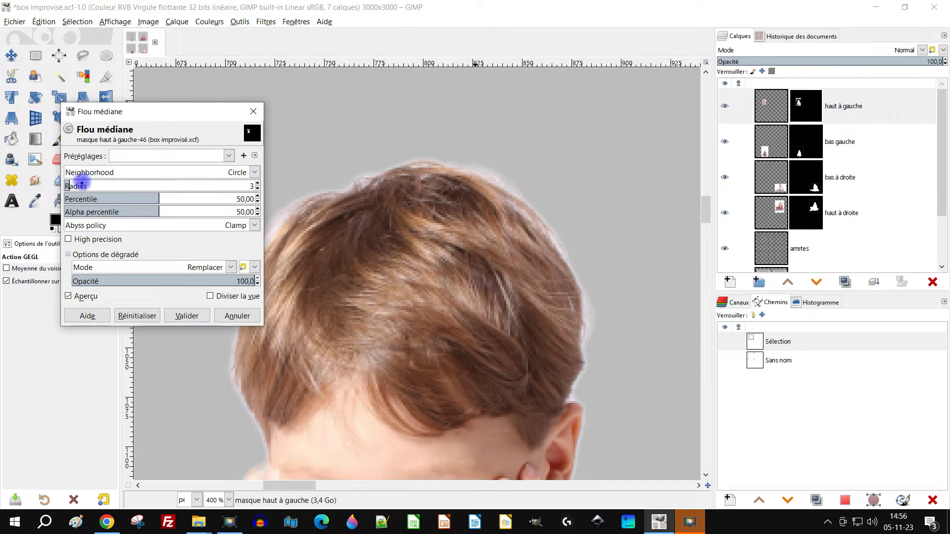
pyautogui.moveTo(90, 187)
pyautogui.mouseDown()
pyautogui.moveTo(121, 187)
pyautogui.moveTo(95, 187)
pyautogui.mouseUp()
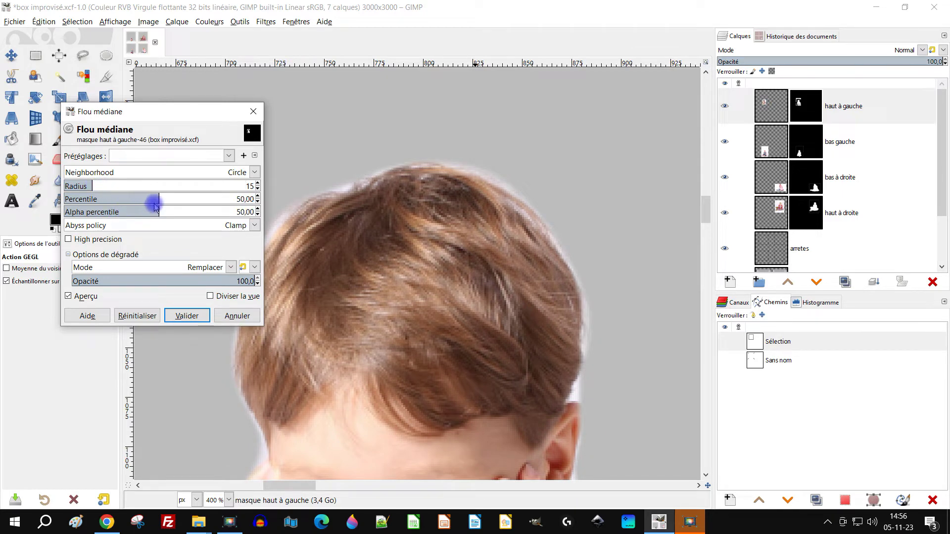
# Lower the median blur percentile to 31.09 to tighten the boy's mask edge, and apply the filter.
pyautogui.moveTo(155, 198); pyautogui.dragTo(130, 198)
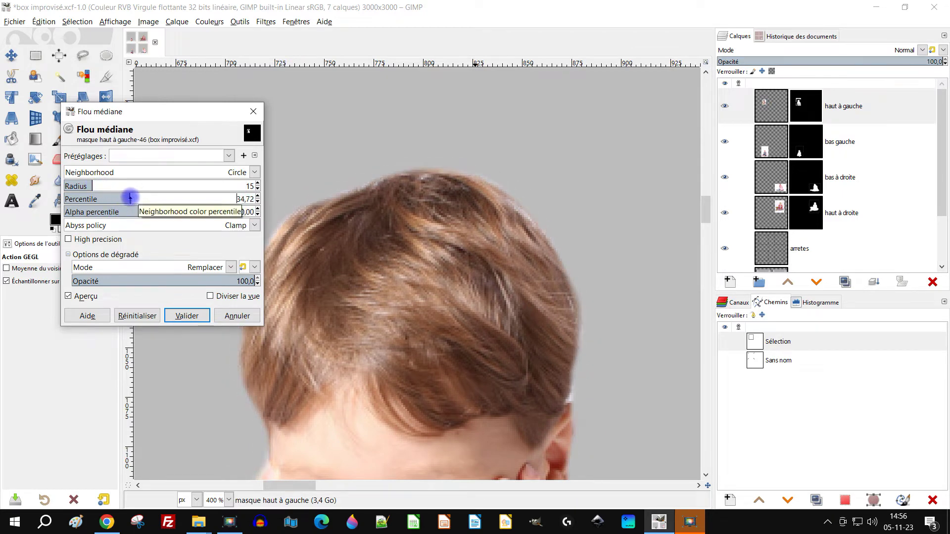
pyautogui.moveTo(130, 198); pyautogui.dragTo(130, 198)
pyautogui.moveTo(402, 322); pyautogui.dragTo(499, 148)
pyautogui.scroll(-1, 540, 166)
pyautogui.moveTo(576, 202); pyautogui.dragTo(490, 177)
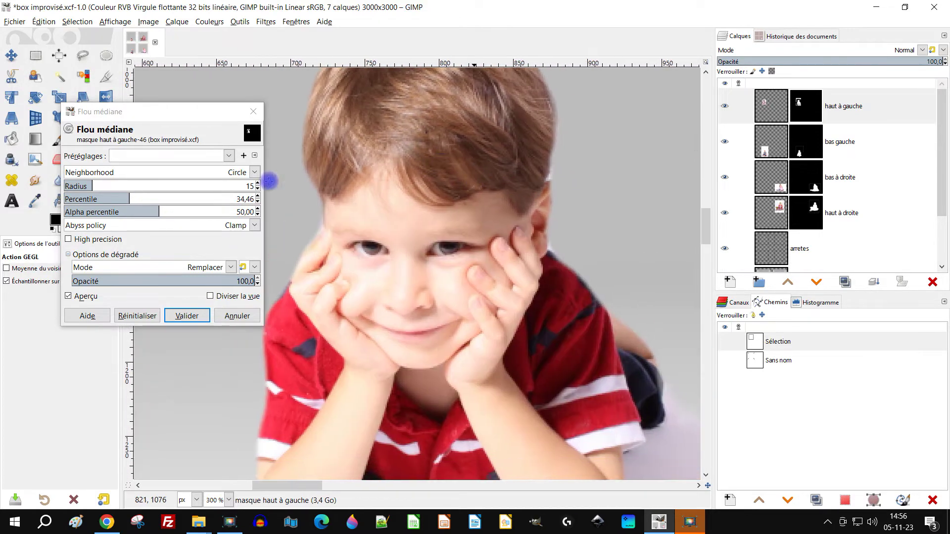
pyautogui.moveTo(122, 203); pyautogui.dragTo(118, 199)
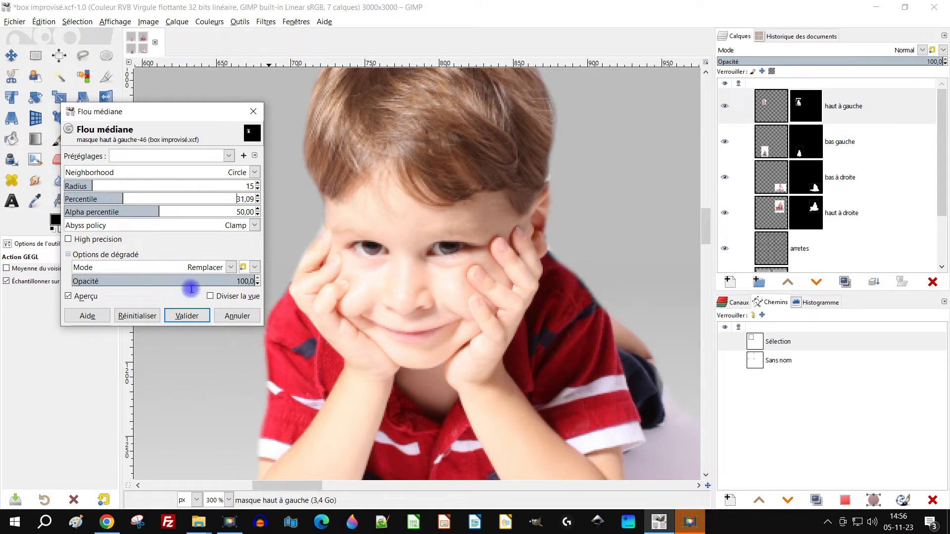
pyautogui.click(187, 316)
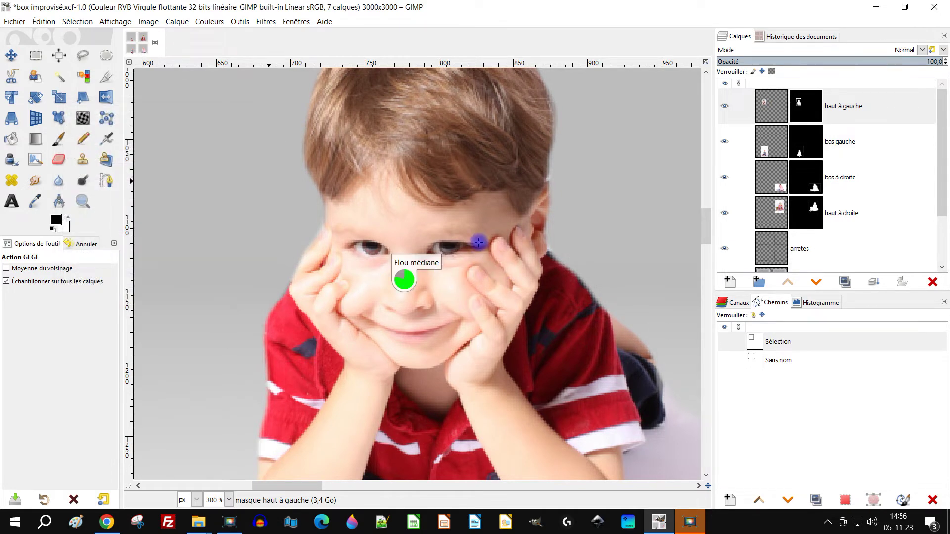
# Examine the boy's blurred mask edge and compare the cutouts in the other three compartments.
pyautogui.scroll(-5, 479, 243)
pyautogui.scroll(3, 580, 253)
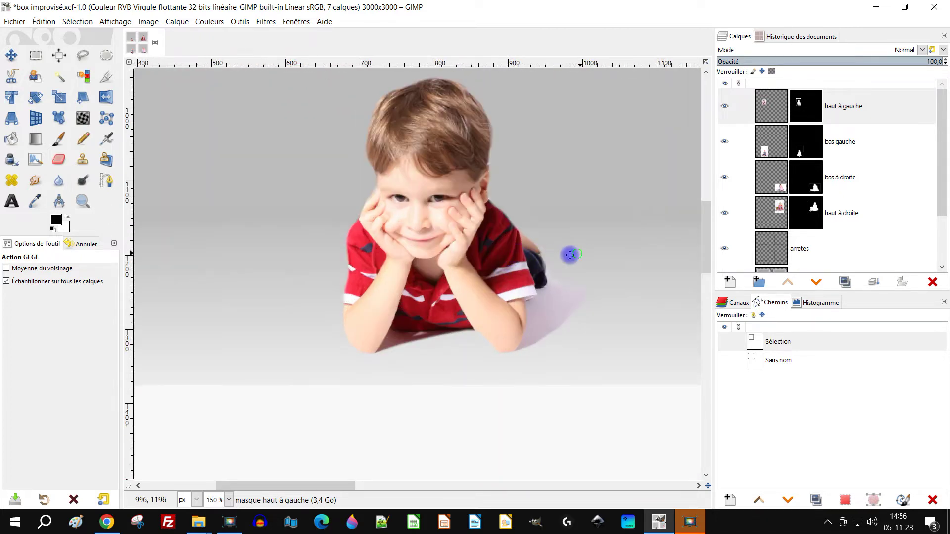
pyautogui.moveTo(580, 253); pyautogui.dragTo(321, 278)
pyautogui.scroll(-2, 435, 261)
pyautogui.moveTo(434, 260); pyautogui.dragTo(196, 295)
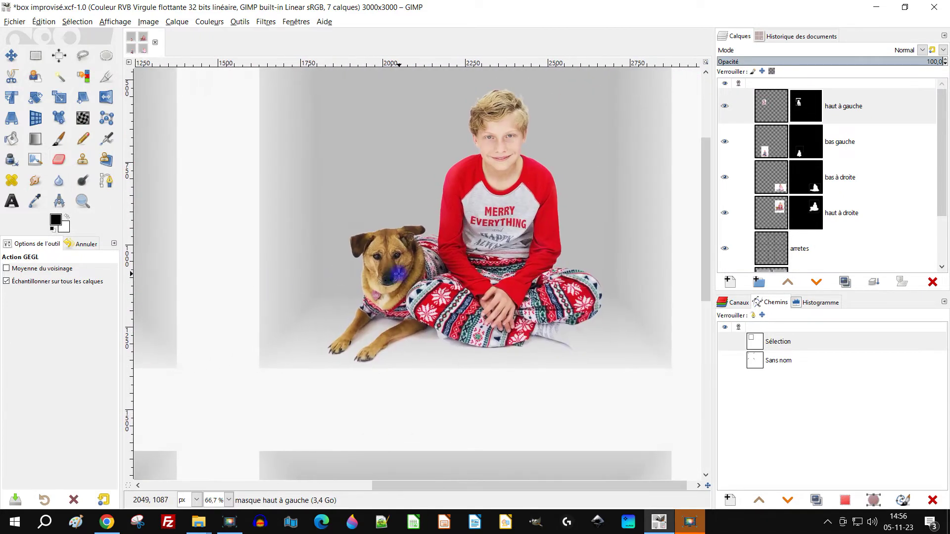
pyautogui.scroll(-2, 399, 273)
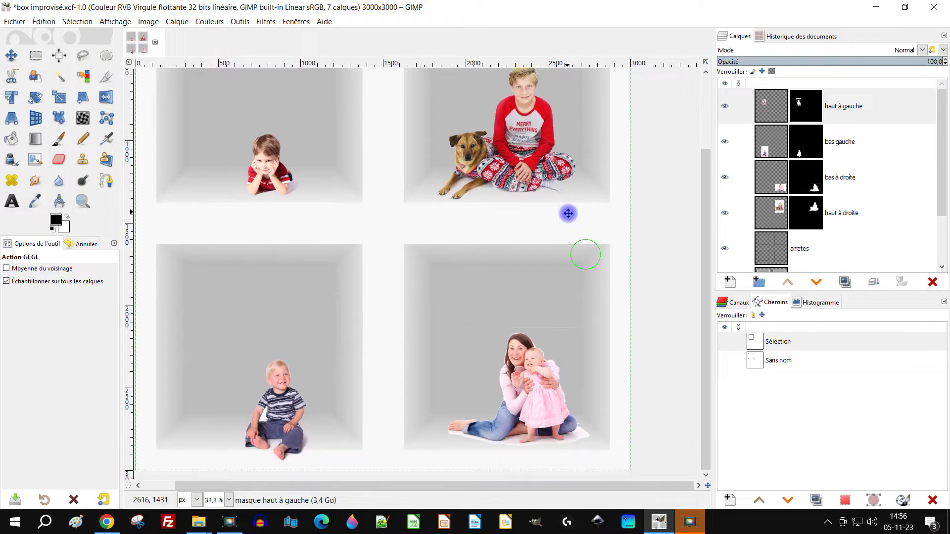
pyautogui.moveTo(569, 214); pyautogui.dragTo(567, 235)
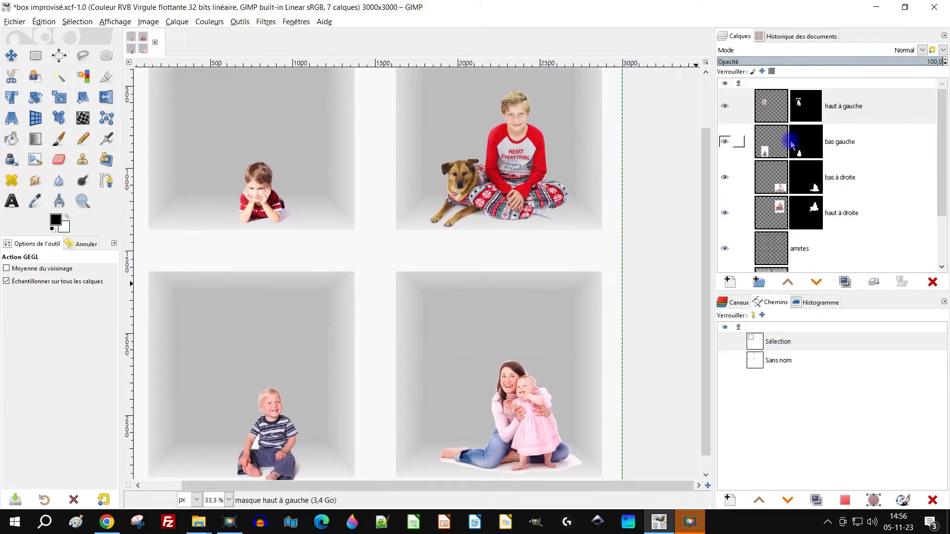
pyautogui.moveTo(556, 173); pyautogui.dragTo(599, 126)
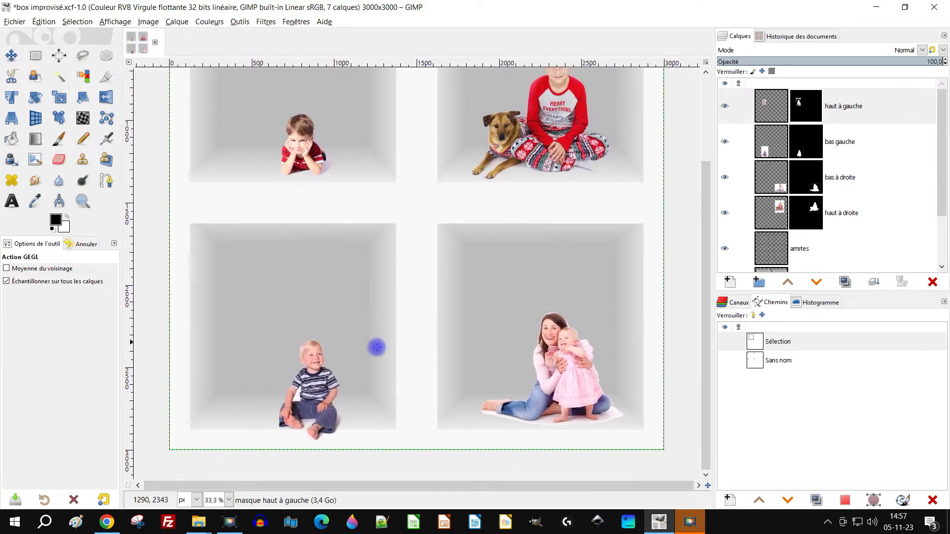
# Fuzzy-select the white gap between the toddler's arm and striped shirt on the "bas gauche" layer.
pyautogui.moveTo(377, 344); pyautogui.dragTo(416, 287)
pyautogui.press('1')
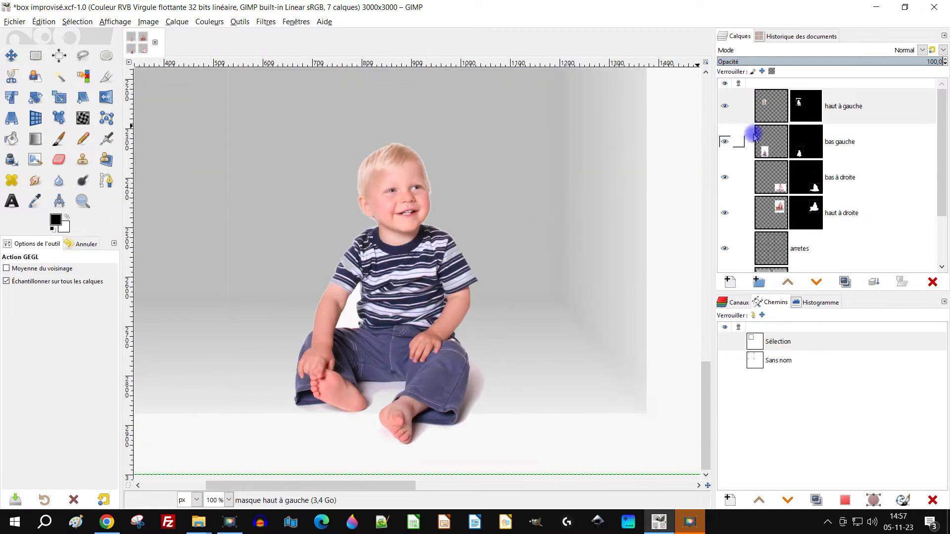
pyautogui.click(765, 151)
pyautogui.scroll(2, 364, 336)
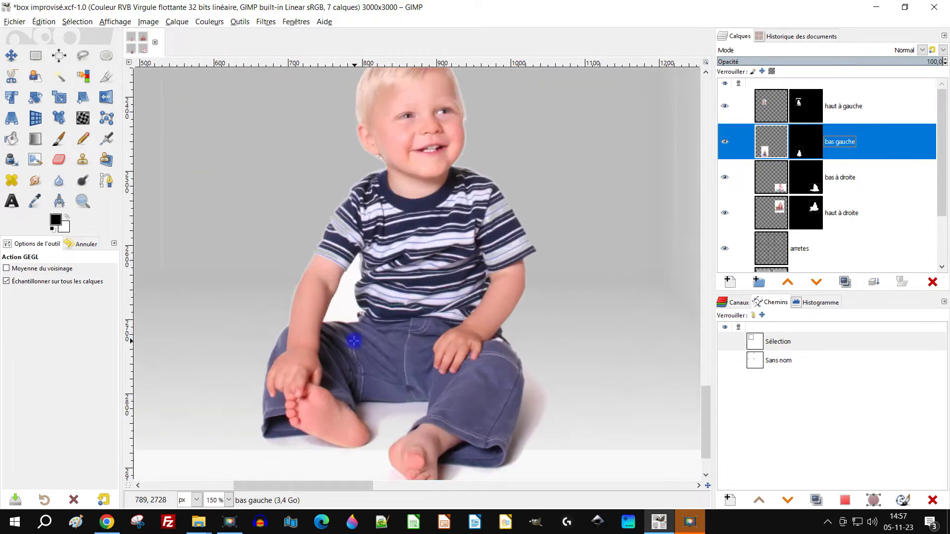
pyautogui.click(59, 76)
pyautogui.click(779, 149)
pyautogui.click(428, 266)
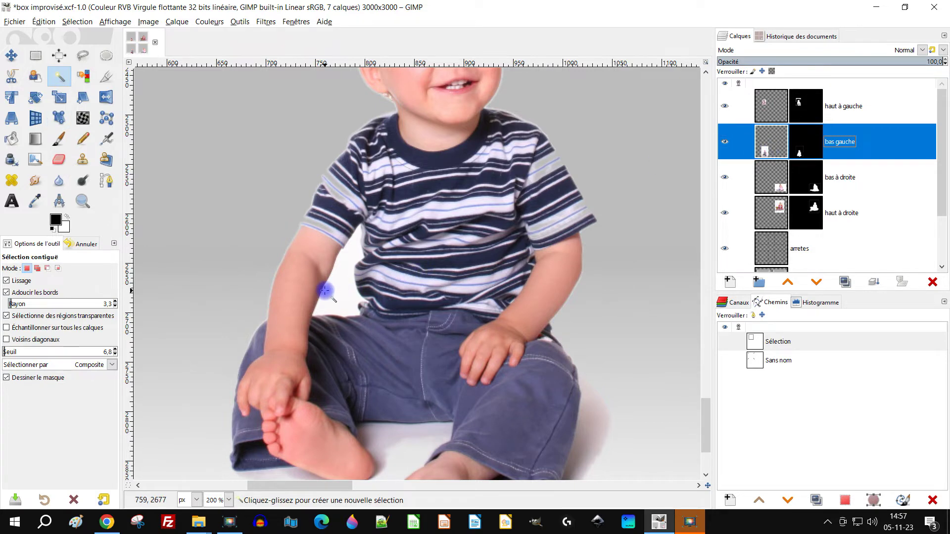
pyautogui.moveTo(325, 290); pyautogui.dragTo(338, 291)
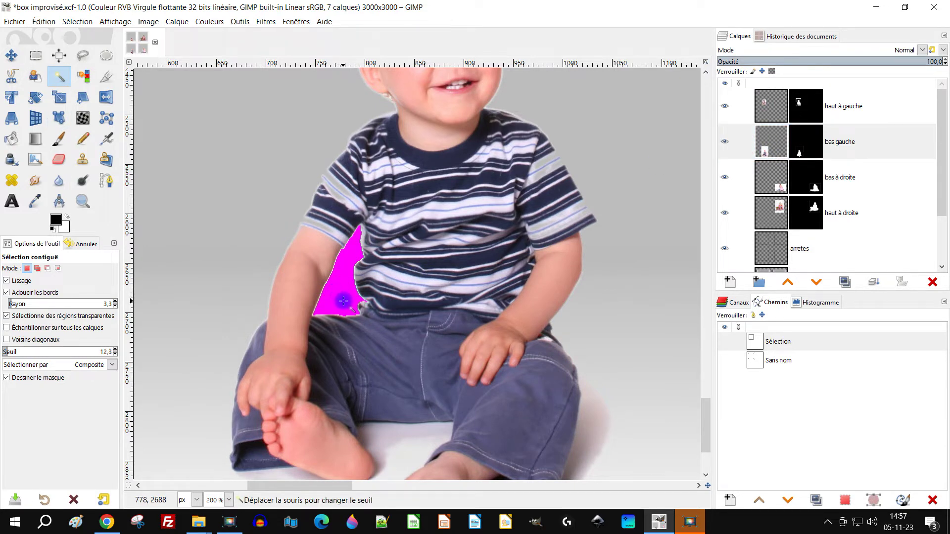
pyautogui.moveTo(346, 303); pyautogui.dragTo(343, 301)
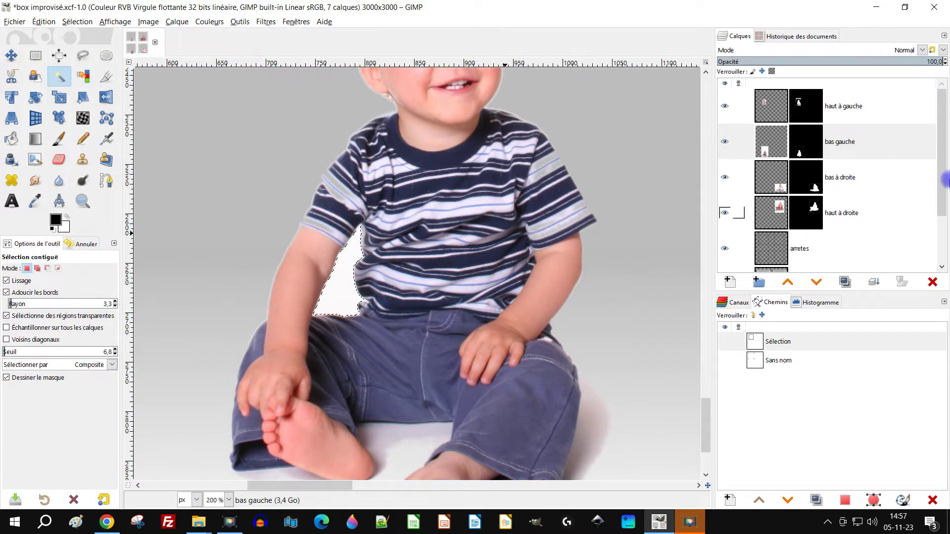
# Fill the selected gap with black on the "bas gauche" mask and deselect everything.
pyautogui.click(815, 152)
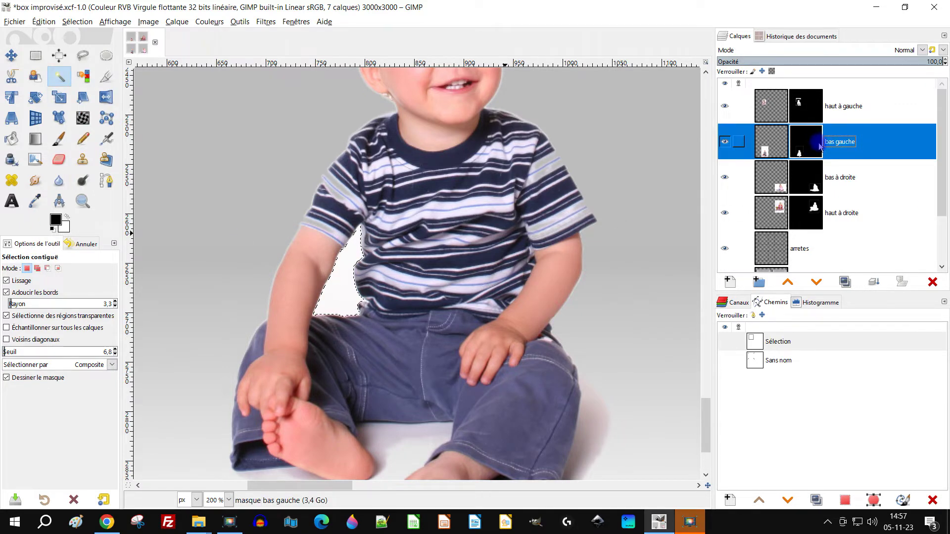
pyautogui.moveTo(77, 220); pyautogui.dragTo(346, 245)
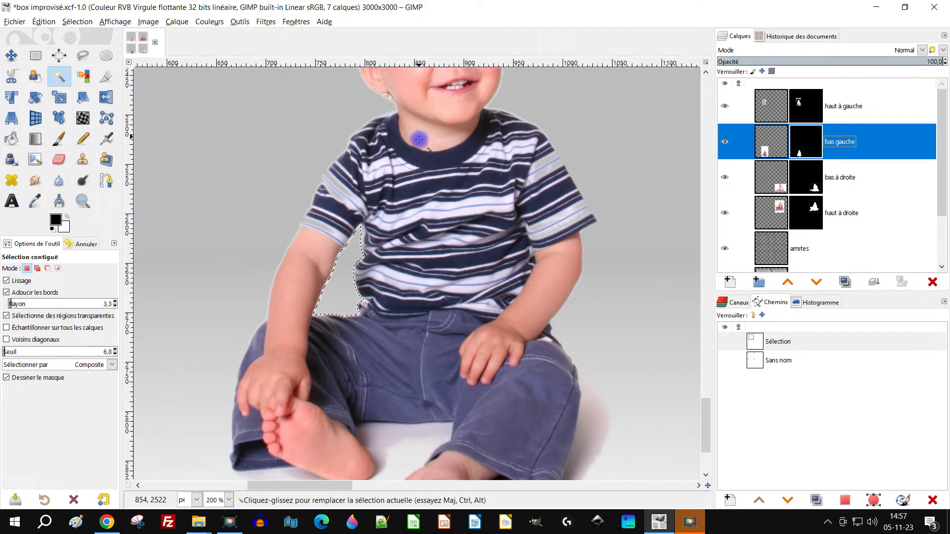
pyautogui.click(77, 22)
pyautogui.click(87, 49)
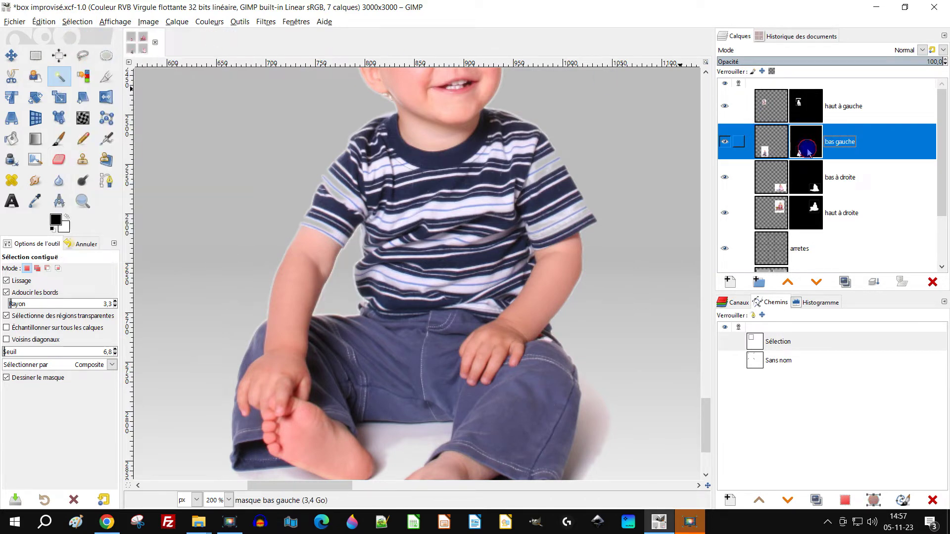
# Apply a median blur with a percentile of 30.83 to the "bas gauche" mask to trim the toddler's outline.
pyautogui.moveTo(539, 321); pyautogui.dragTo(510, 175)
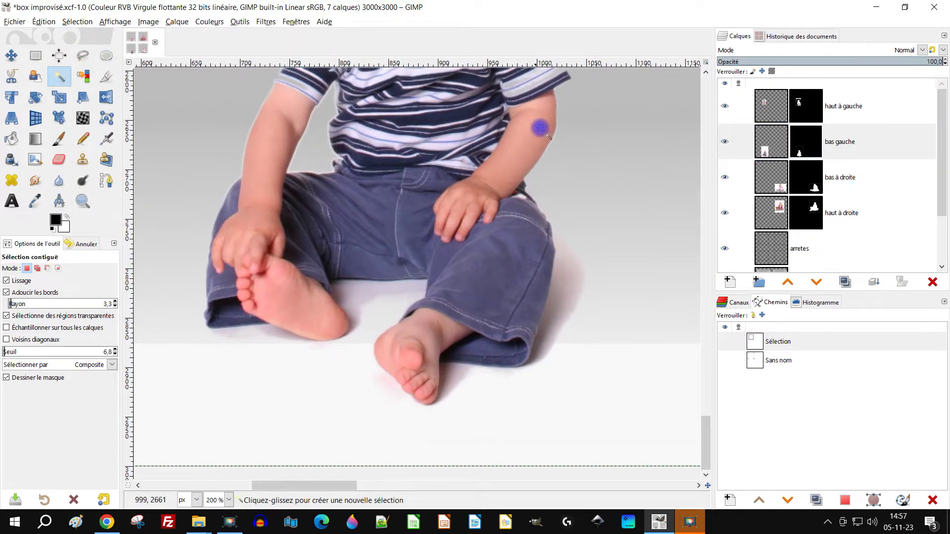
pyautogui.click(808, 149)
pyautogui.click(266, 21)
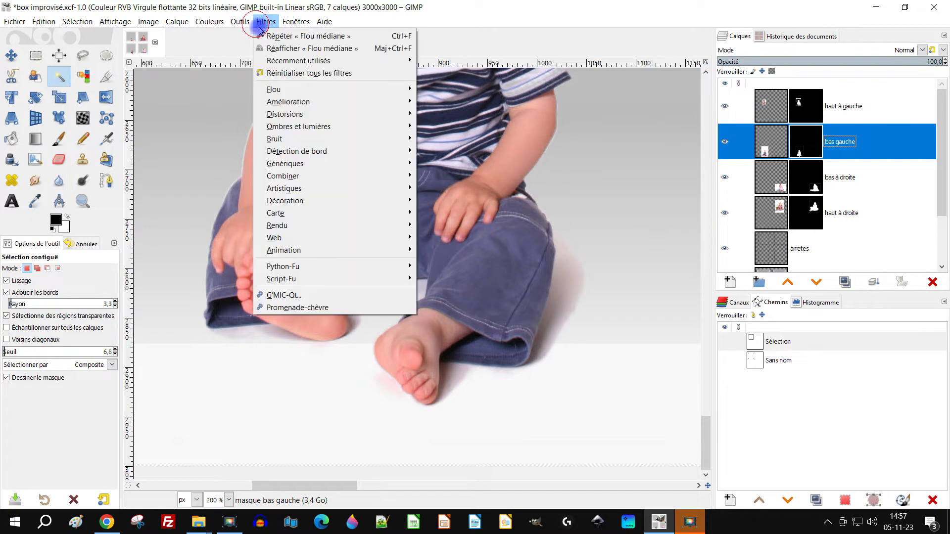
pyautogui.moveTo(294, 89)
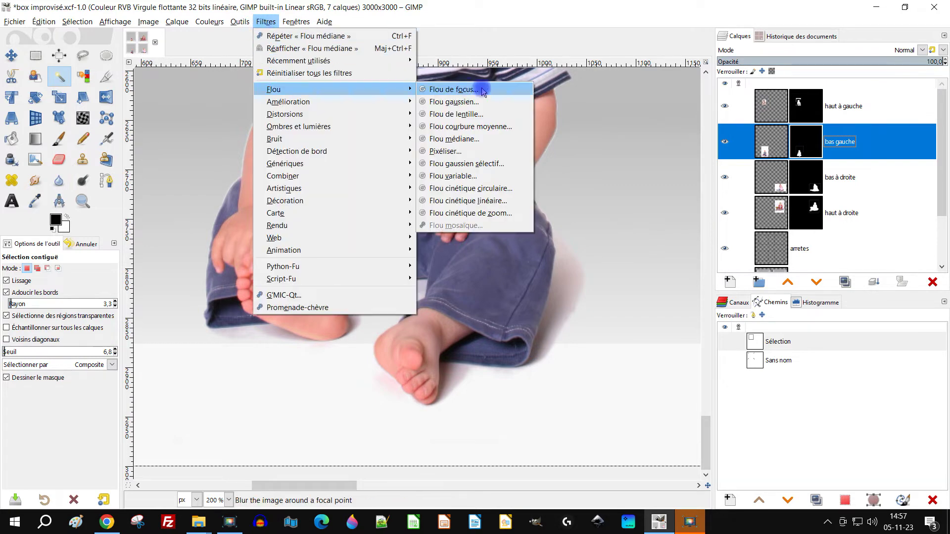
pyautogui.click(465, 140)
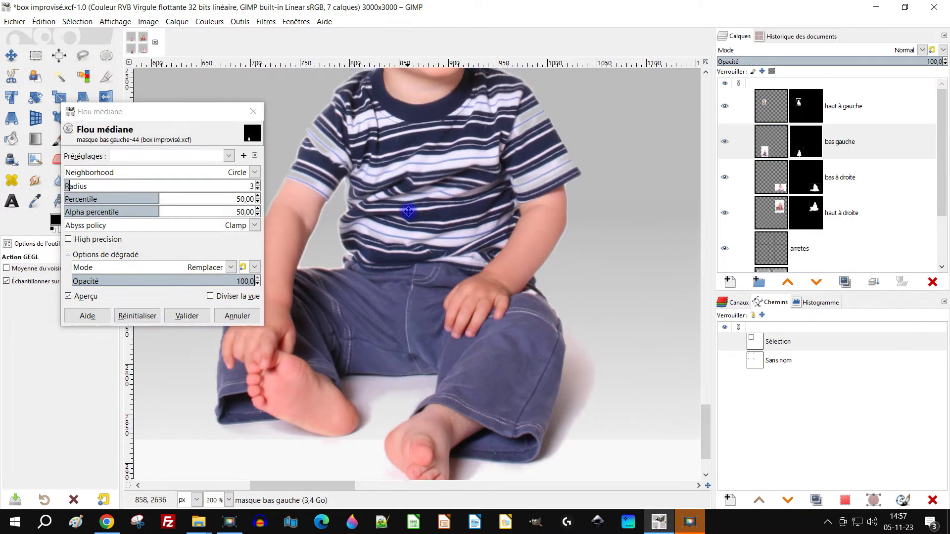
pyautogui.scroll(2, 407, 203)
pyautogui.click(151, 198)
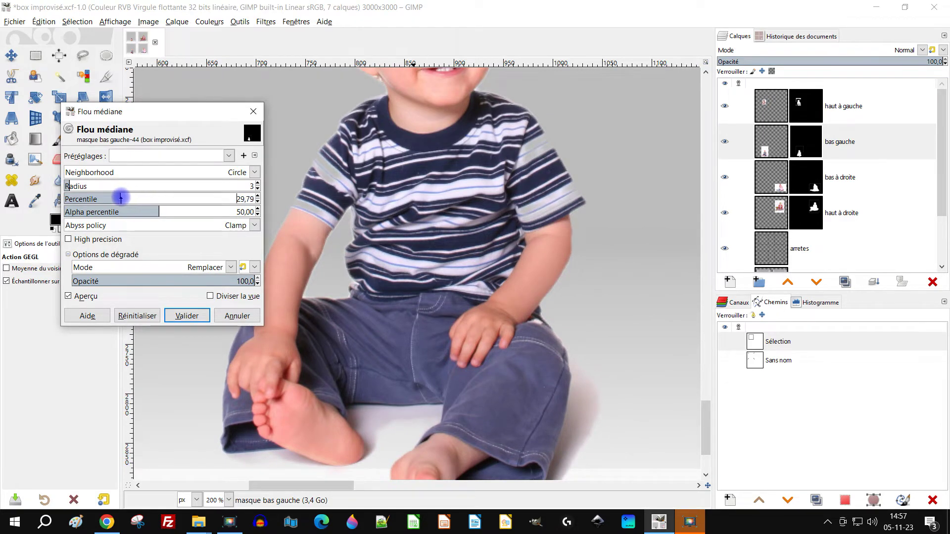
pyautogui.scroll(5, 400, 160)
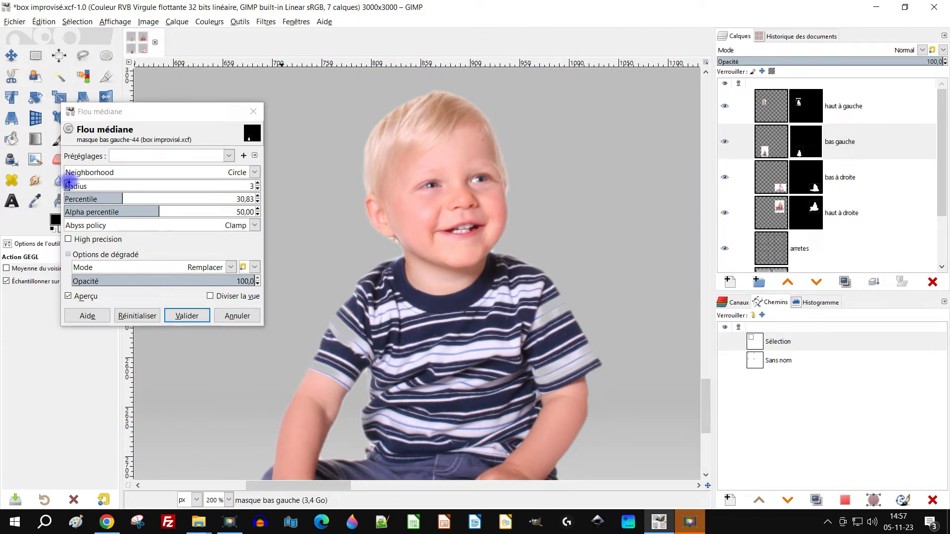
pyautogui.click(187, 314)
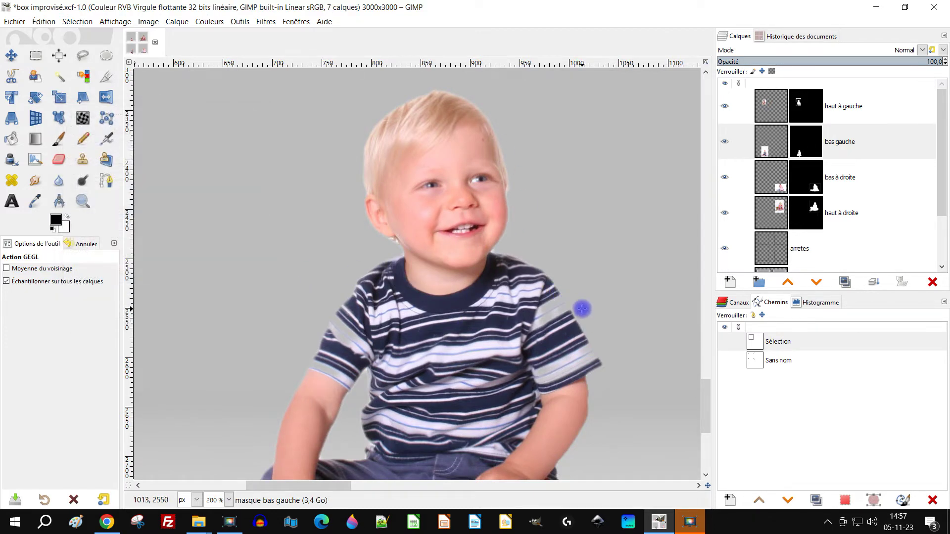
# Review the whole four-compartment composition and examine the cutout edges around the mother and baby.
pyautogui.scroll(-6, 513, 284)
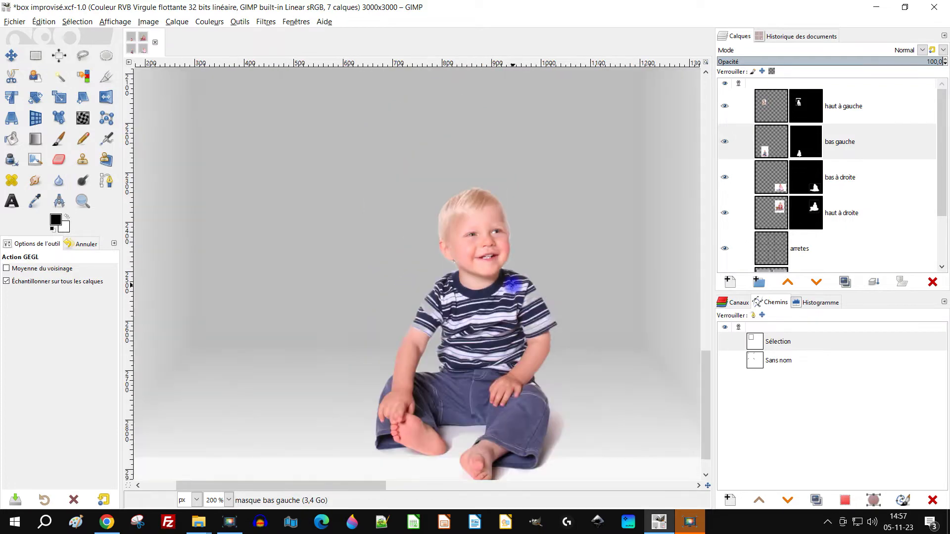
pyautogui.hscroll(5, 309, 316)
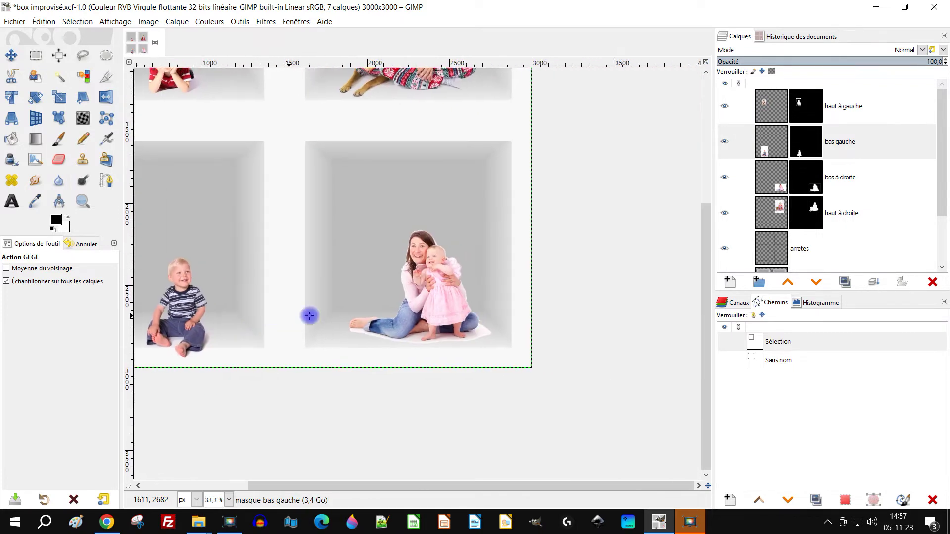
pyautogui.moveTo(402, 281); pyautogui.dragTo(479, 359)
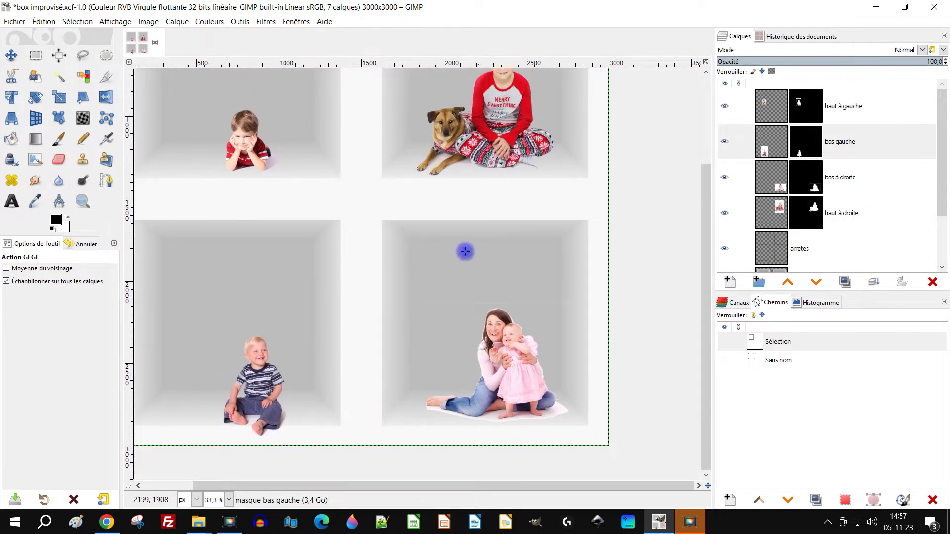
pyautogui.moveTo(363, 225); pyautogui.dragTo(424, 283)
pyautogui.scroll(-2, 430, 255)
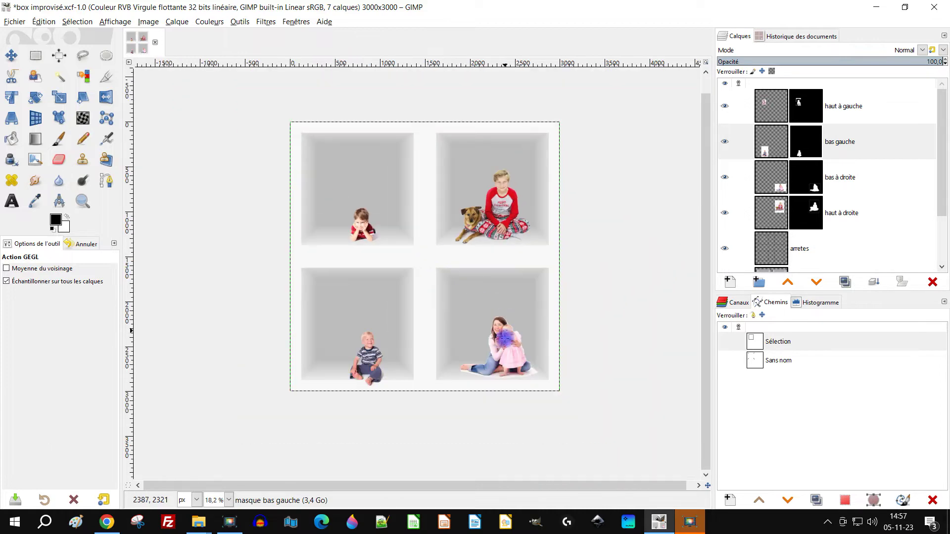
pyautogui.scroll(4, 504, 338)
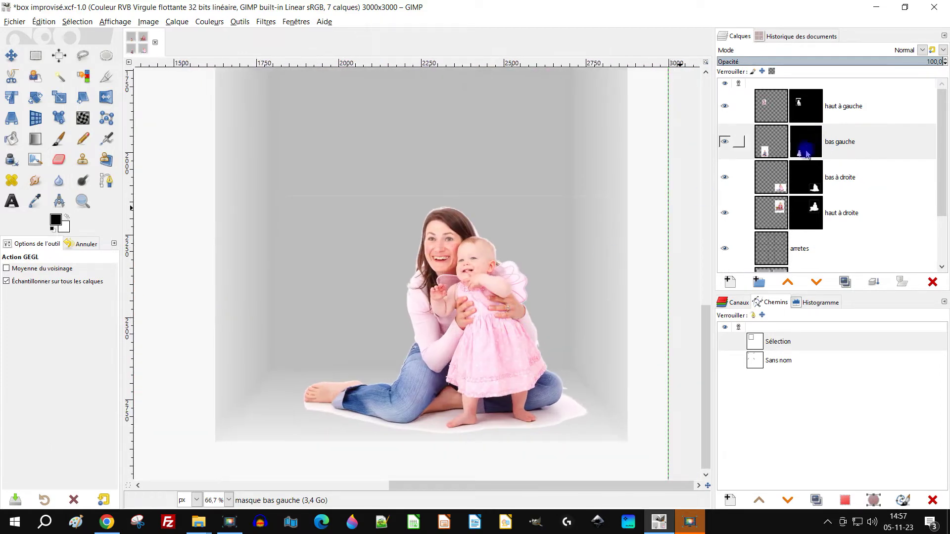
# Select the "haut à droite" mask and set up the Paintbrush with a size of 97.
pyautogui.click(808, 214)
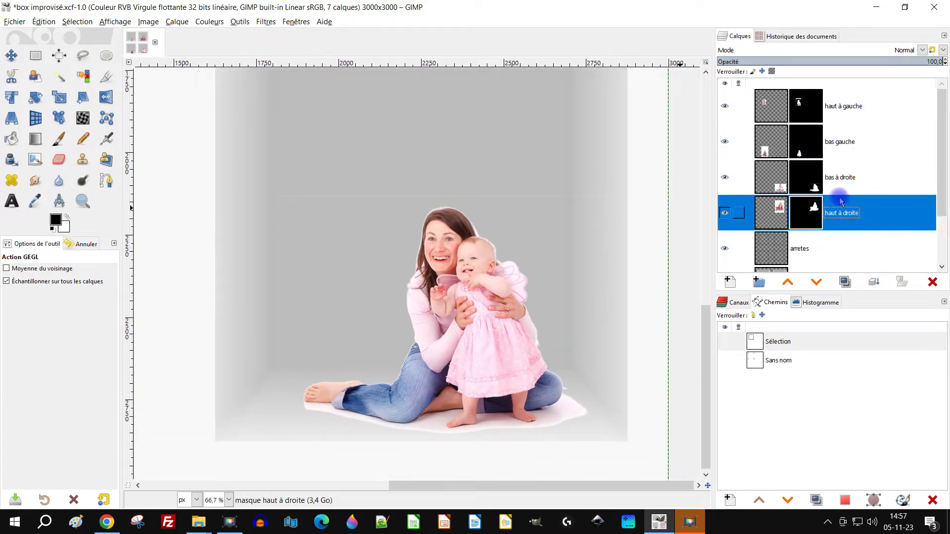
pyautogui.scroll(1, 420, 330)
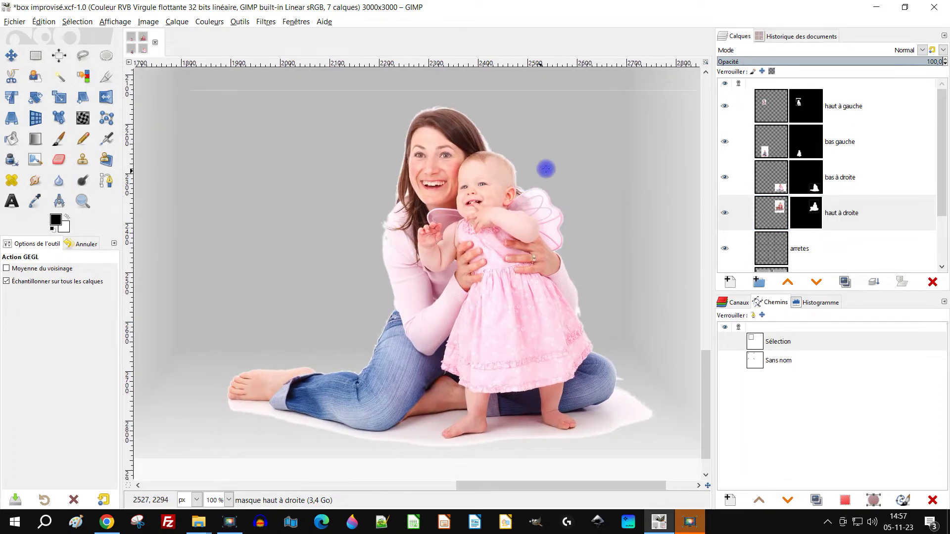
pyautogui.moveTo(519, 115); pyautogui.dragTo(472, 170)
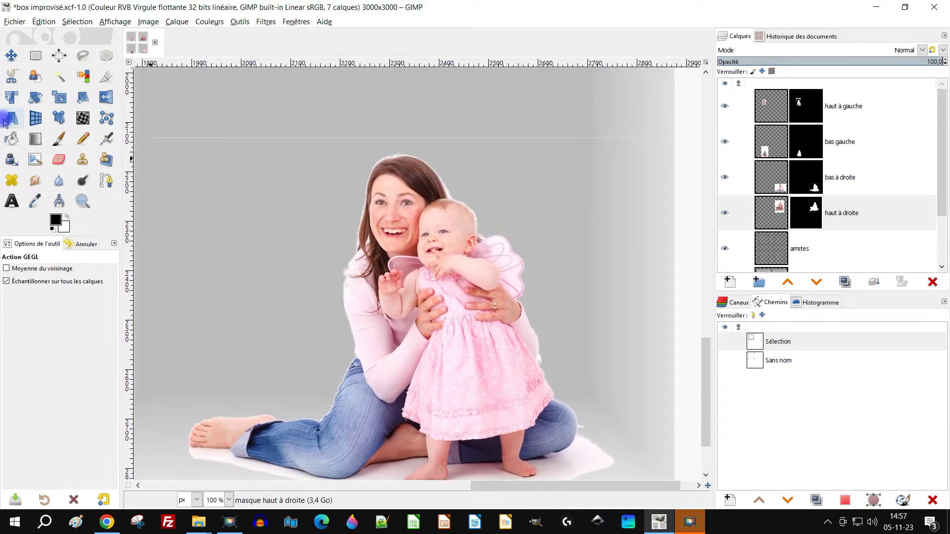
pyautogui.click(59, 139)
pyautogui.click(814, 215)
pyautogui.moveTo(240, 165); pyautogui.dragTo(312, 244)
pyautogui.click(25, 319)
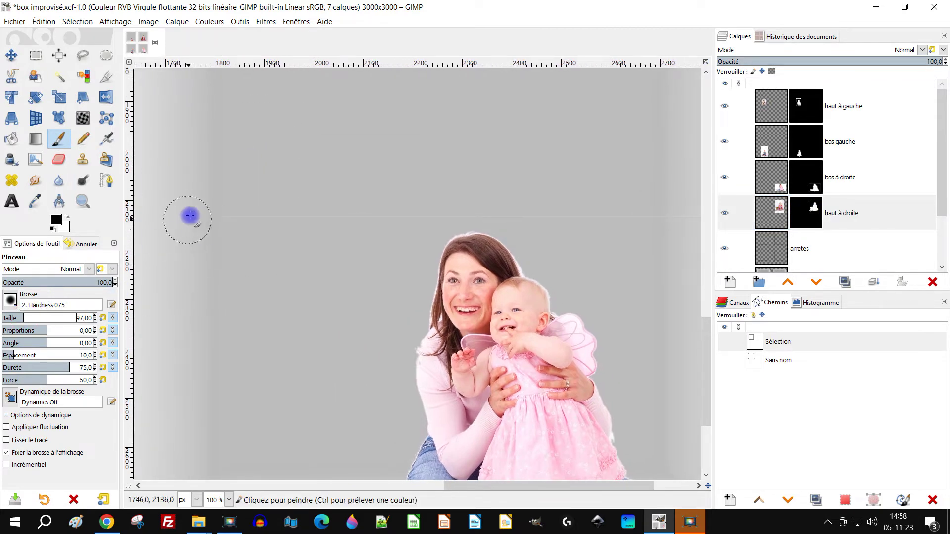
# Paint black on the "bas à droite" mask over the faint horizontal line above the mother's head.
pyautogui.click(811, 220)
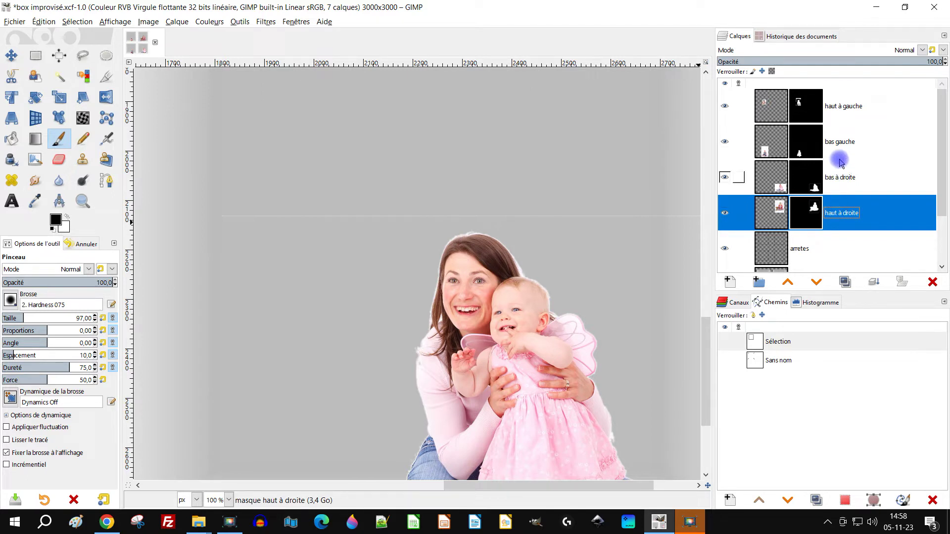
pyautogui.click(819, 179)
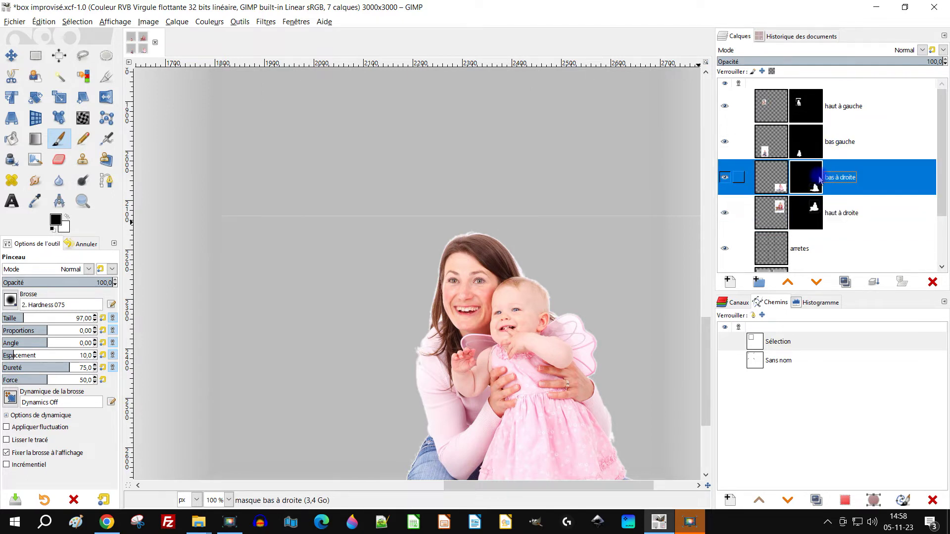
pyautogui.moveTo(514, 221); pyautogui.dragTo(455, 199)
pyautogui.moveTo(182, 190)
pyautogui.mouseDown()
pyautogui.moveTo(472, 179)
pyautogui.moveTo(653, 193)
pyautogui.mouseUp()
pyautogui.moveTo(519, 248); pyautogui.dragTo(414, 211)
pyautogui.moveTo(460, 286); pyautogui.dragTo(533, 203)
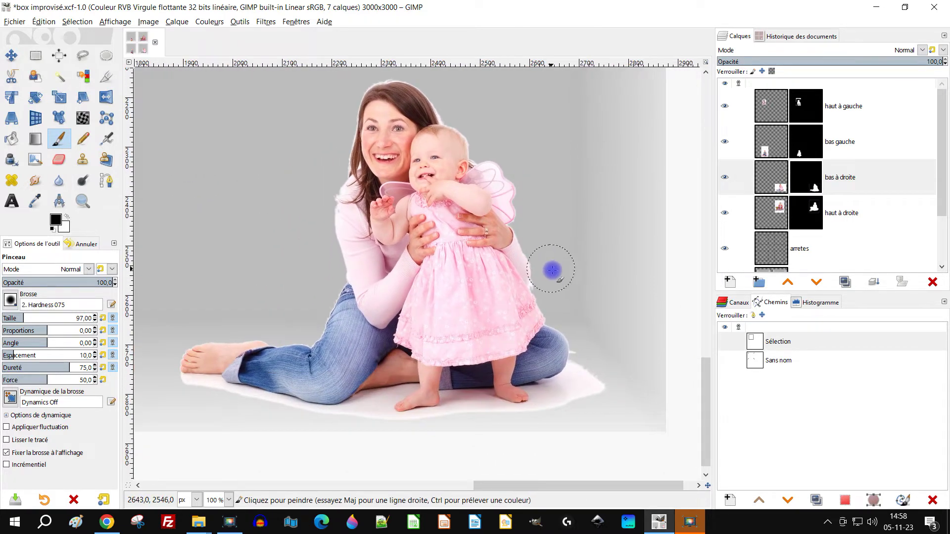
# Set the brush opacity to 19.6 and paint over the baby's fairy wing on the "bas à droite" mask to make it translucent.
pyautogui.scroll(3, 549, 286)
pyautogui.moveTo(517, 273)
pyautogui.mouseDown()
pyautogui.moveTo(506, 261)
pyautogui.moveTo(530, 318)
pyautogui.mouseUp()
pyautogui.scroll(5, 426, 212)
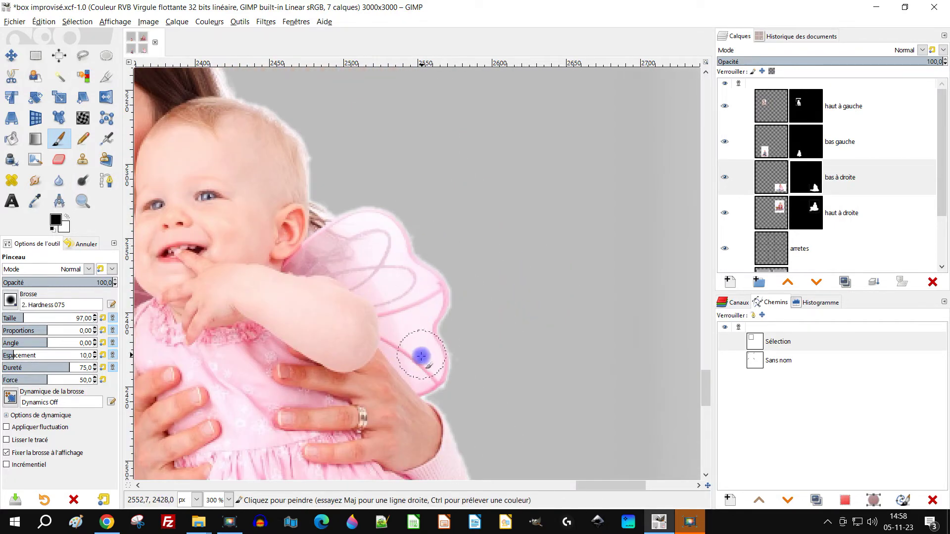
pyautogui.scroll(2, 355, 262)
pyautogui.scroll(-4, 409, 326)
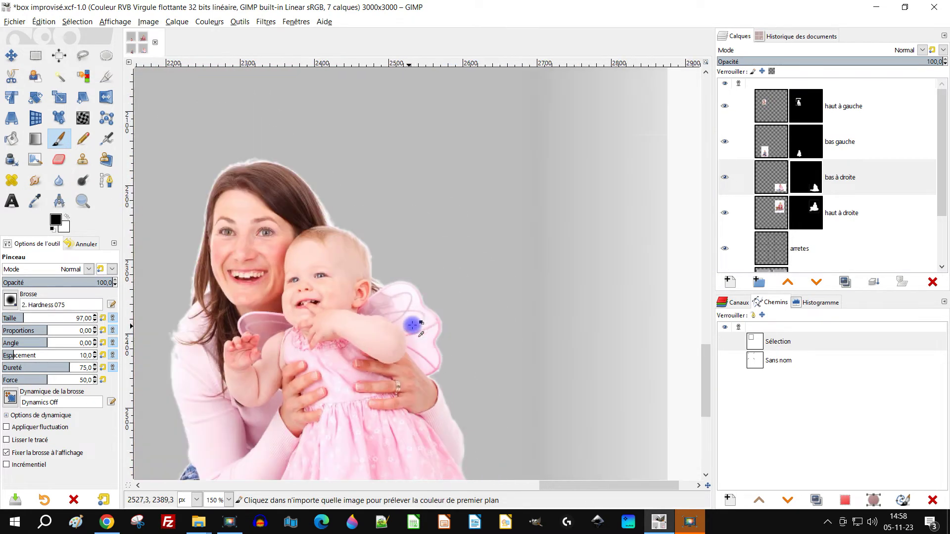
pyautogui.scroll(2, 429, 292)
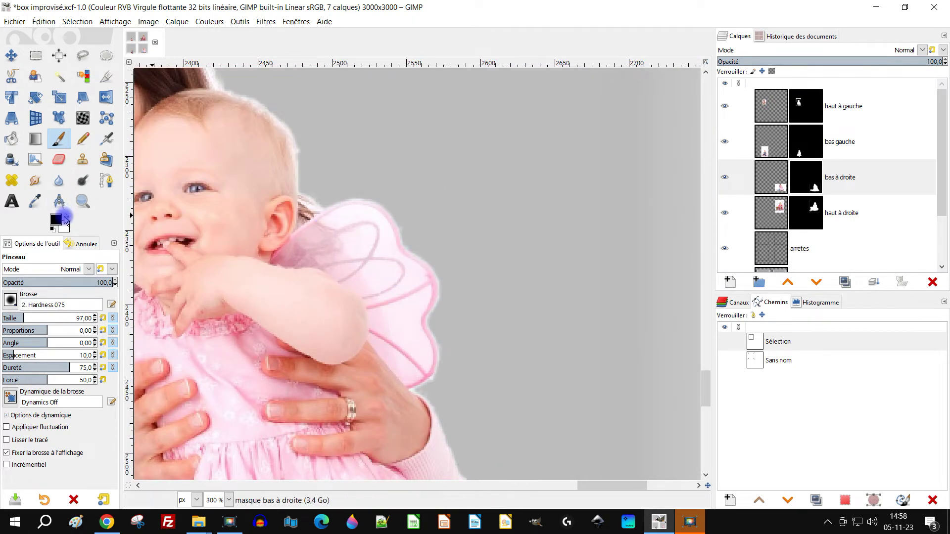
pyautogui.moveTo(34, 291); pyautogui.dragTo(24, 290)
pyautogui.scroll(2, 308, 252)
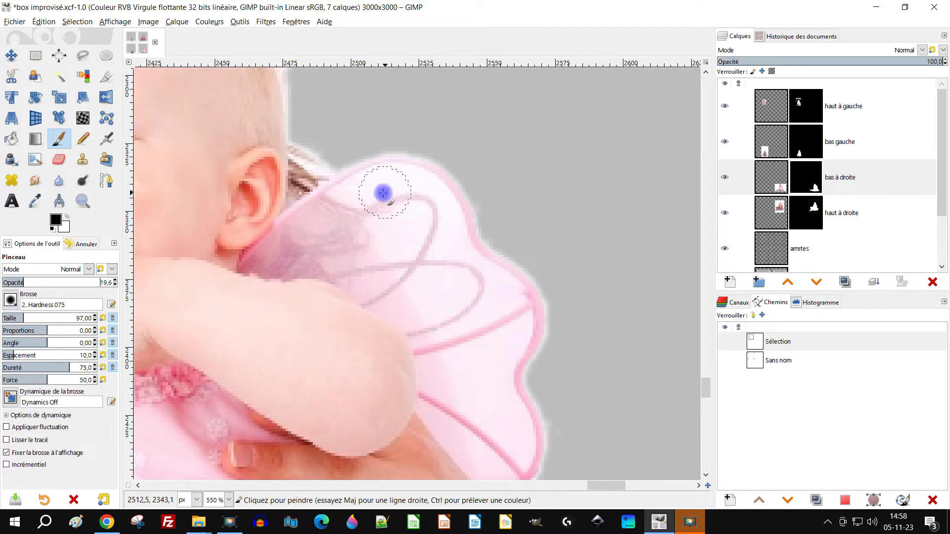
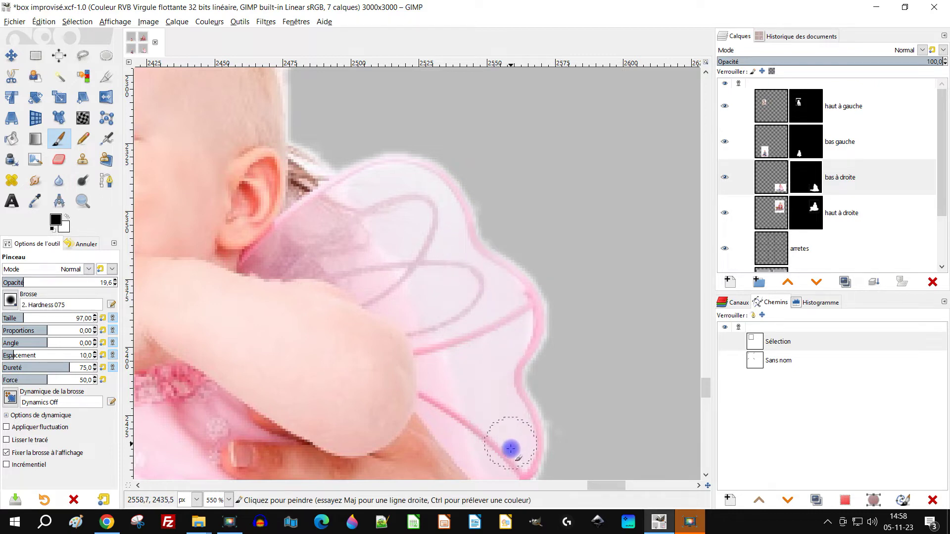
pyautogui.scroll(-5, 518, 464)
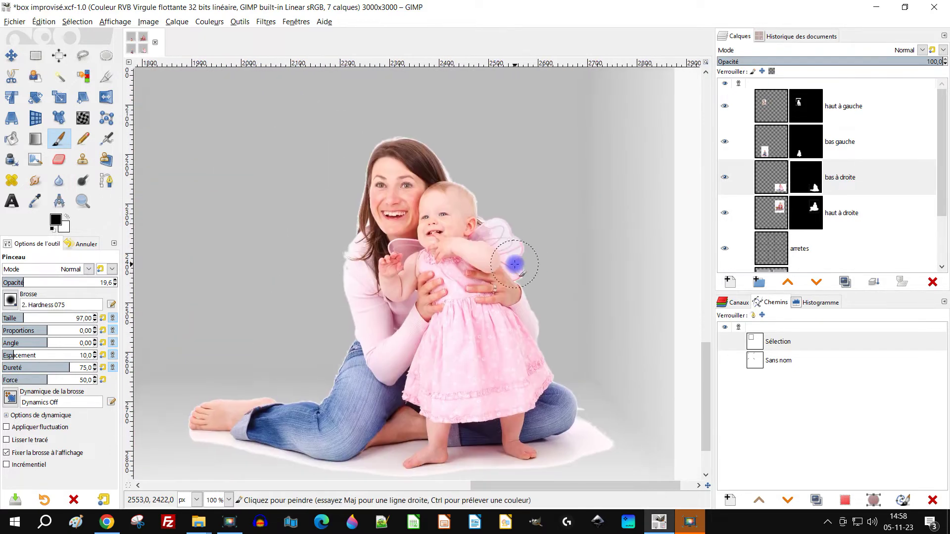
# Paint over the white fleck beside the mother's bent knee on the "bas à droite" mask.
pyautogui.scroll(3, 603, 416)
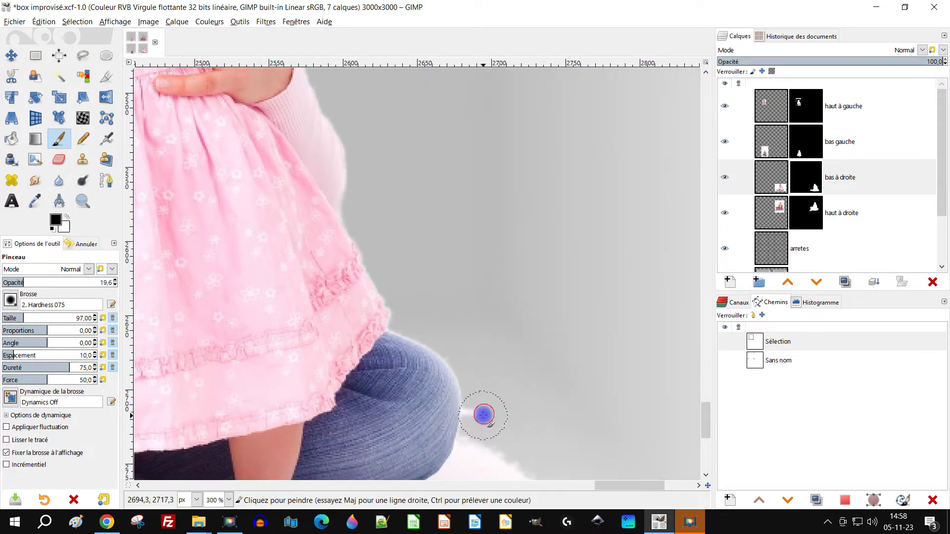
pyautogui.scroll(-3, 481, 417)
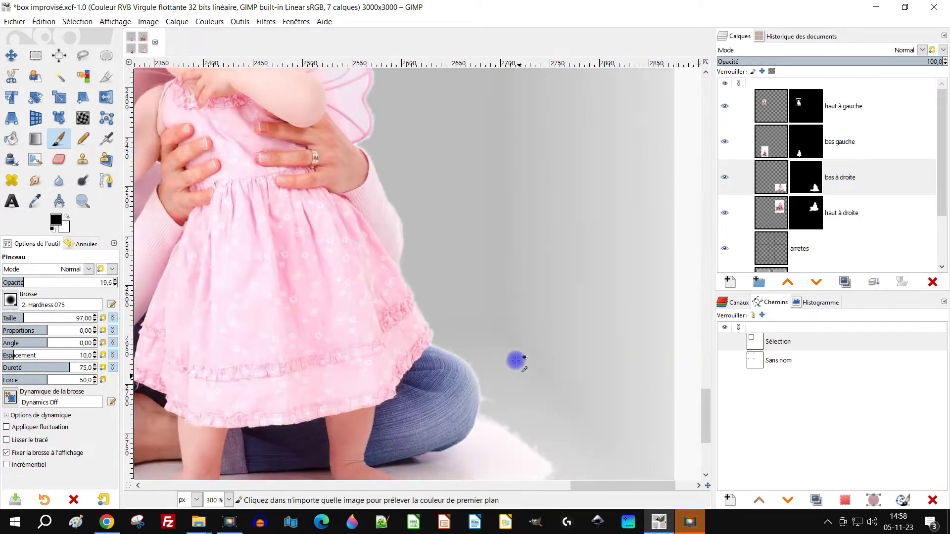
pyautogui.scroll(2, 504, 308)
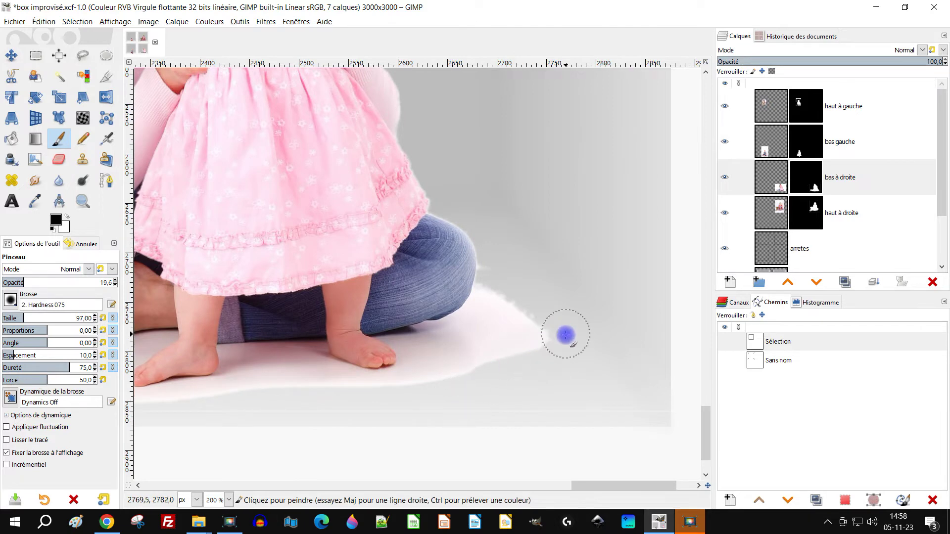
# Try fading the tip of the white floor patch beside the mother's knee with a brush opacity of 89.3, then undo the stroke.
pyautogui.click(824, 174)
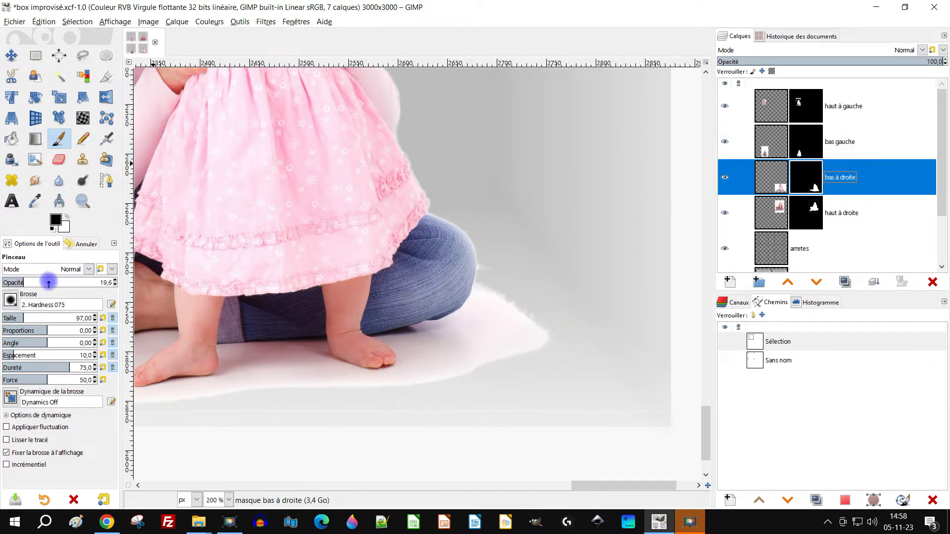
pyautogui.moveTo(47, 280); pyautogui.dragTo(99, 281)
pyautogui.moveTo(573, 340); pyautogui.dragTo(535, 340)
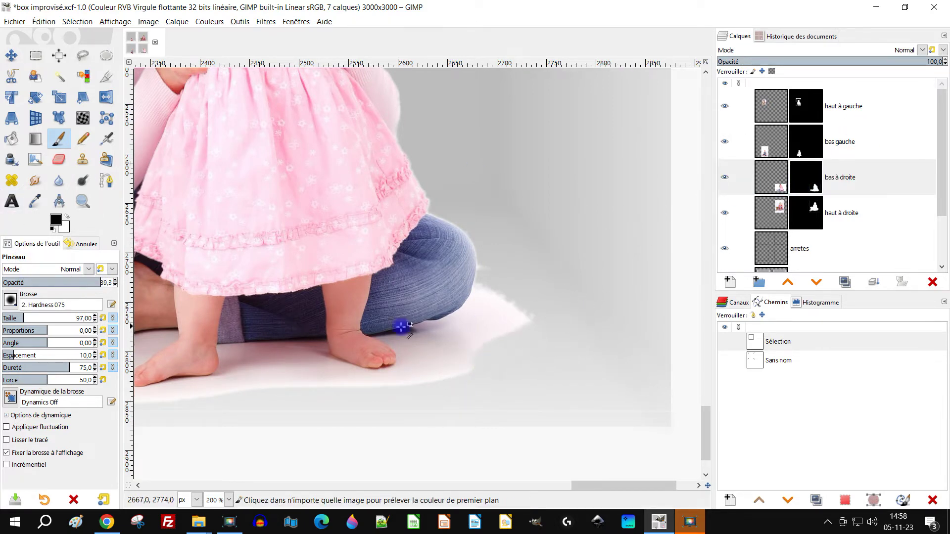
pyautogui.hotkey('ctrl', 'z')
# Set the brush opacity to 42.9 and fade the white floor patch beside the mother's knee and below the baby's feet.
pyautogui.moveTo(30, 283); pyautogui.dragTo(48, 282)
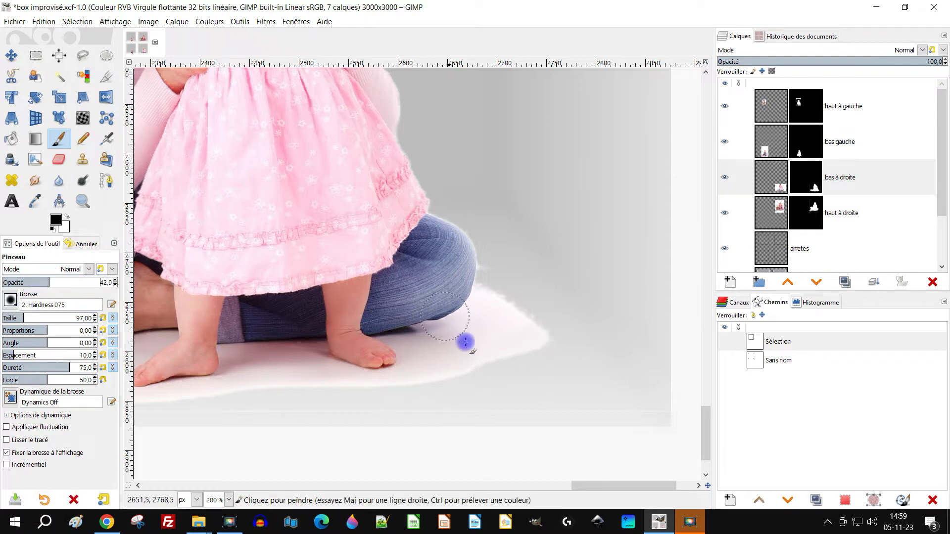
pyautogui.moveTo(536, 340)
pyautogui.mouseDown()
pyautogui.moveTo(474, 376)
pyautogui.moveTo(538, 318)
pyautogui.moveTo(503, 329)
pyautogui.moveTo(445, 397)
pyautogui.moveTo(537, 285)
pyautogui.moveTo(457, 369)
pyautogui.moveTo(518, 286)
pyautogui.moveTo(452, 368)
pyautogui.moveTo(419, 391)
pyautogui.moveTo(267, 401)
pyautogui.moveTo(439, 395)
pyautogui.moveTo(290, 394)
pyautogui.moveTo(509, 372)
pyautogui.moveTo(304, 384)
pyautogui.moveTo(404, 373)
pyautogui.moveTo(329, 380)
pyautogui.moveTo(215, 366)
pyautogui.moveTo(276, 360)
pyautogui.moveTo(157, 373)
pyautogui.moveTo(397, 394)
pyautogui.moveTo(184, 381)
pyautogui.moveTo(493, 372)
pyautogui.moveTo(394, 397)
pyautogui.mouseUp()
pyautogui.hscroll(4, 367, 383)
pyautogui.moveTo(340, 371)
pyautogui.mouseDown()
pyautogui.moveTo(309, 359)
pyautogui.moveTo(458, 372)
pyautogui.moveTo(271, 354)
pyautogui.moveTo(499, 357)
pyautogui.moveTo(416, 365)
pyautogui.moveTo(298, 358)
pyautogui.moveTo(474, 356)
pyautogui.moveTo(296, 348)
pyautogui.moveTo(507, 351)
pyautogui.moveTo(387, 359)
pyautogui.moveTo(521, 328)
pyautogui.moveTo(449, 347)
pyautogui.moveTo(518, 334)
pyautogui.moveTo(478, 350)
pyautogui.moveTo(442, 356)
pyautogui.moveTo(532, 330)
pyautogui.moveTo(421, 350)
pyautogui.moveTo(569, 317)
pyautogui.moveTo(541, 316)
pyautogui.moveTo(570, 298)
pyautogui.moveTo(536, 245)
pyautogui.moveTo(581, 297)
pyautogui.moveTo(508, 225)
pyautogui.moveTo(569, 286)
pyautogui.moveTo(566, 312)
pyautogui.moveTo(533, 261)
pyautogui.moveTo(491, 349)
pyautogui.mouseUp()
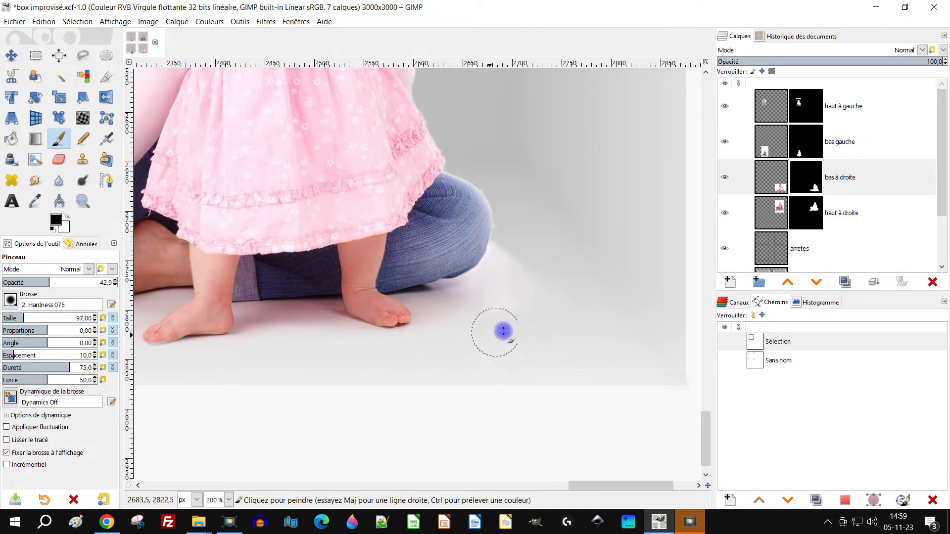
# Fade the white floor patch beneath the mother's outstretched leg and bare foot on the "bas à droite" mask.
pyautogui.scroll(-6, 350, 357)
pyautogui.scroll(6, 340, 365)
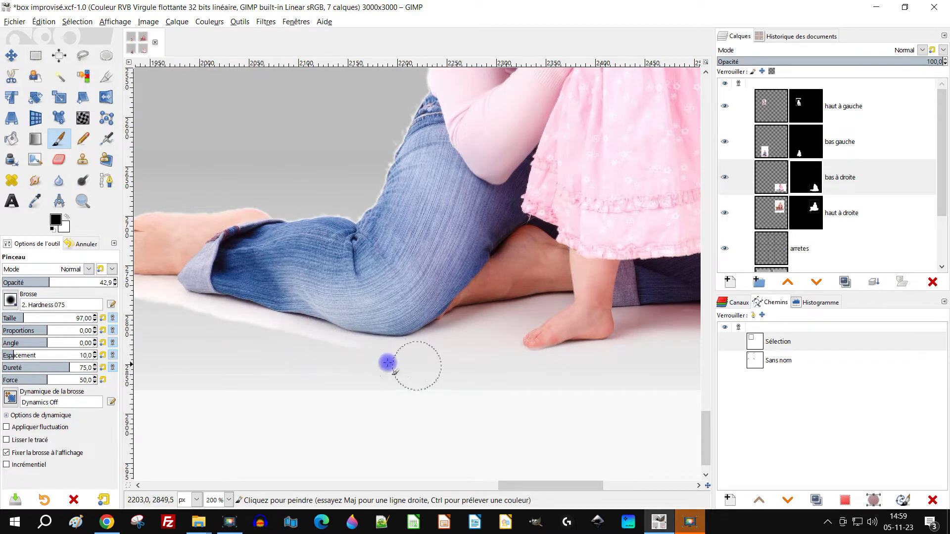
pyautogui.moveTo(302, 348)
pyautogui.mouseDown()
pyautogui.moveTo(229, 331)
pyautogui.moveTo(306, 340)
pyautogui.moveTo(167, 320)
pyautogui.mouseUp()
pyautogui.hscroll(-5, 167, 321)
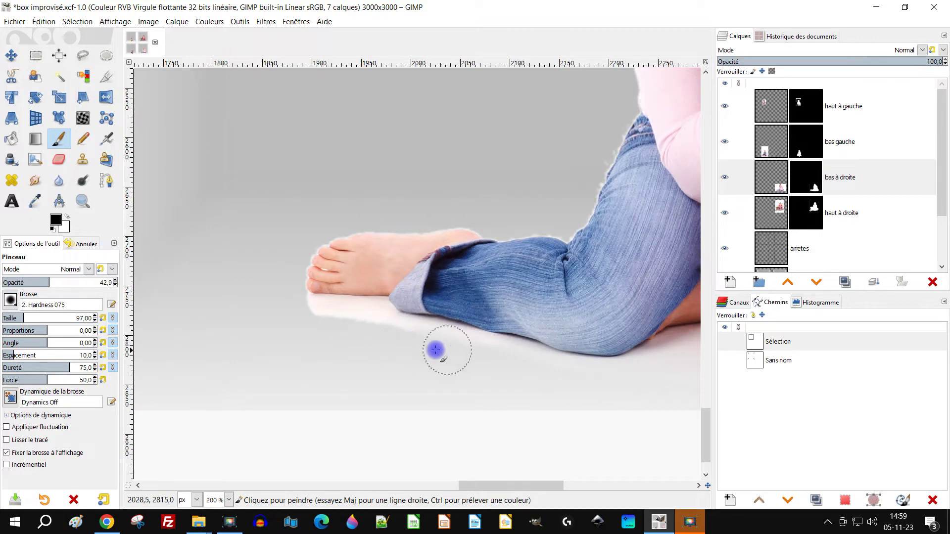
pyautogui.moveTo(396, 337)
pyautogui.mouseDown()
pyautogui.moveTo(297, 318)
pyautogui.moveTo(403, 342)
pyautogui.moveTo(282, 321)
pyautogui.moveTo(518, 368)
pyautogui.moveTo(297, 327)
pyautogui.mouseUp()
pyautogui.moveTo(295, 320)
pyautogui.mouseDown()
pyautogui.moveTo(335, 320)
pyautogui.moveTo(302, 319)
pyautogui.mouseUp()
pyautogui.moveTo(303, 318)
pyautogui.mouseDown()
pyautogui.moveTo(338, 321)
pyautogui.moveTo(327, 323)
pyautogui.mouseUp()
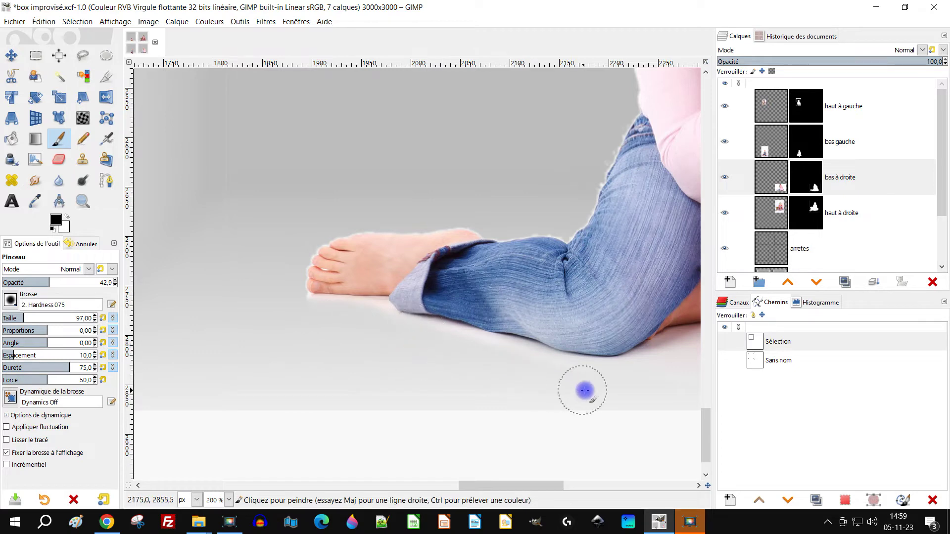
pyautogui.scroll(-2, 574, 372)
pyautogui.moveTo(571, 338); pyautogui.dragTo(318, 325)
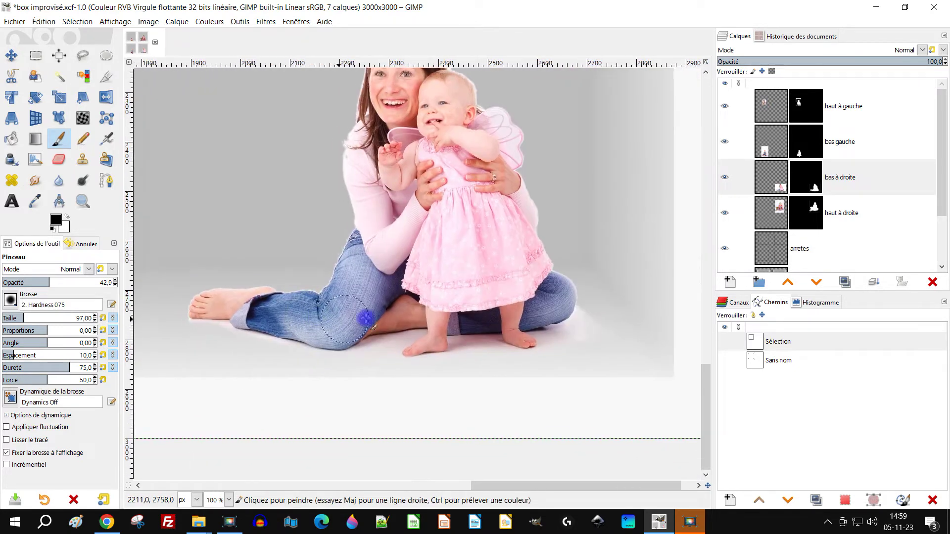
# Apply a median blur with radius 7 and percentile 10.36 to the "bas à droite" mask.
pyautogui.click(816, 186)
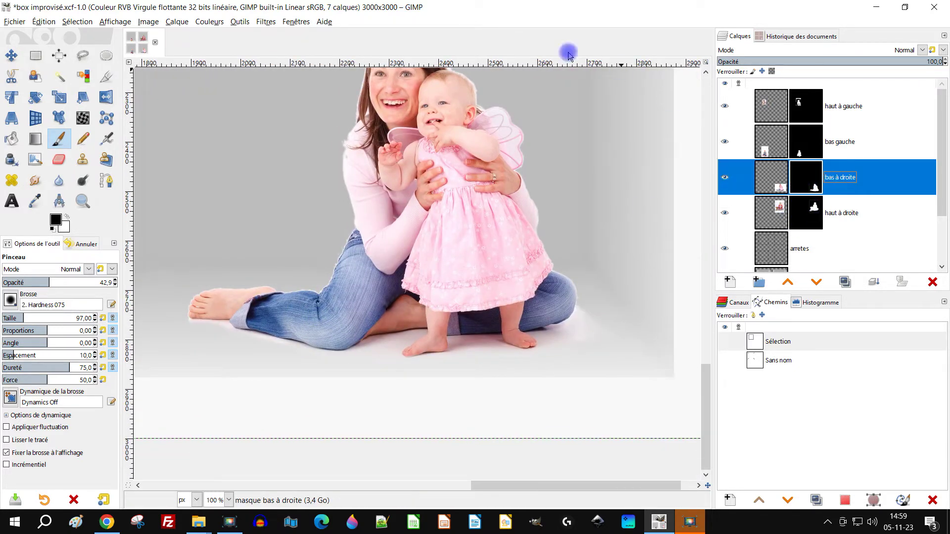
pyautogui.click(271, 25)
pyautogui.moveTo(343, 109)
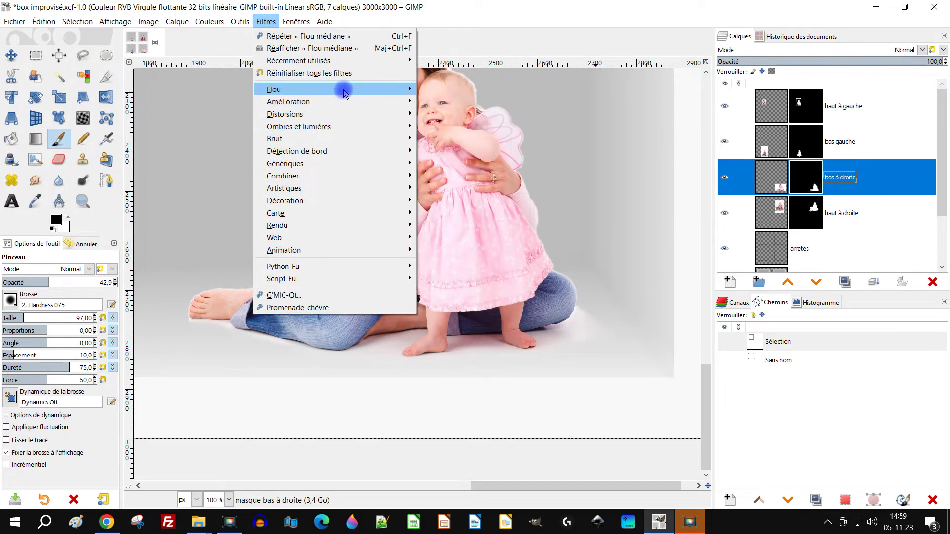
pyautogui.click(483, 137)
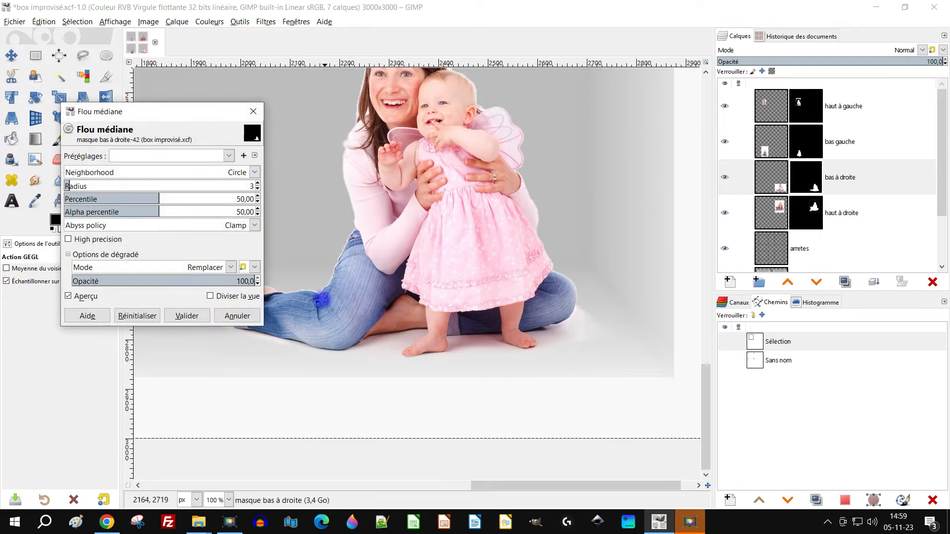
pyautogui.scroll(2, 333, 269)
pyautogui.click(136, 199)
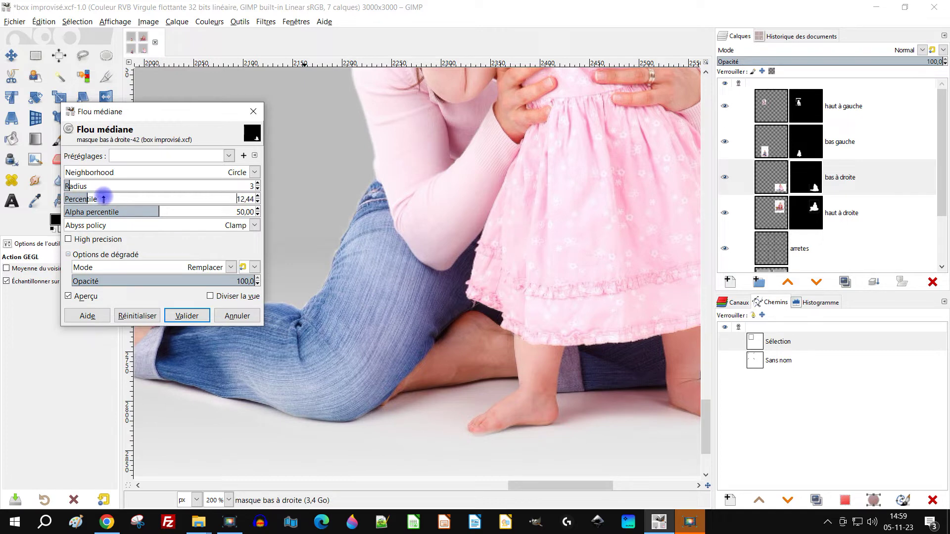
pyautogui.scroll(5, 481, 187)
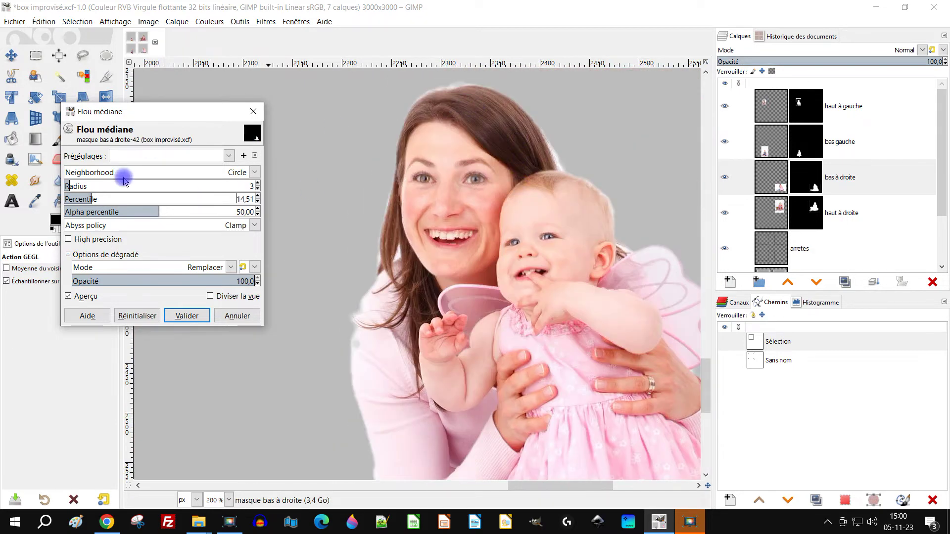
pyautogui.click(74, 186)
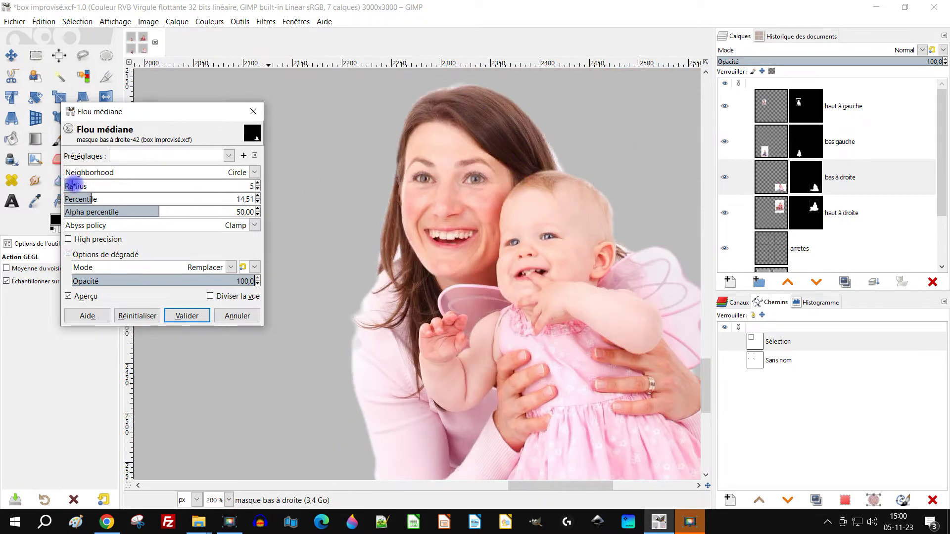
pyautogui.click(76, 185)
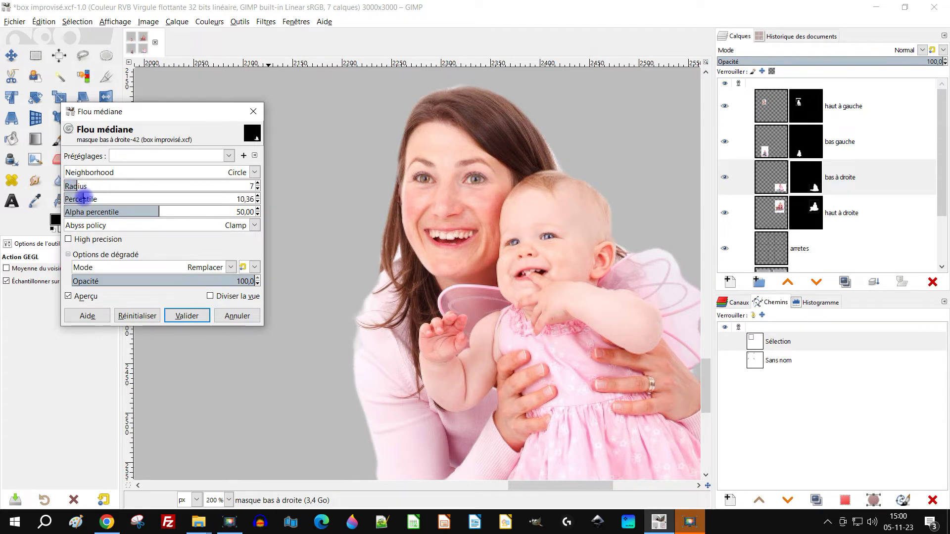
pyautogui.click(184, 315)
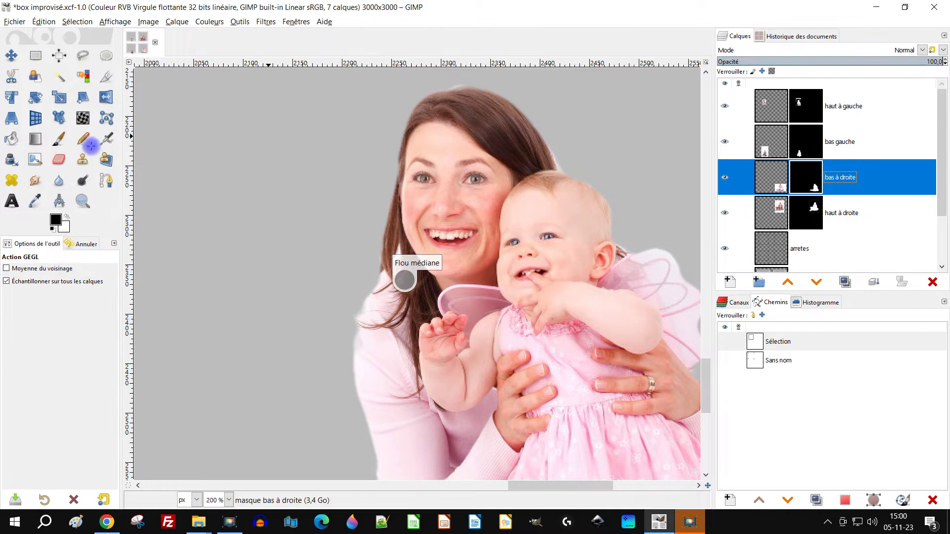
# Mask out the light halo along the mother's hair just above the baby's head with the Paintbrush.
pyautogui.click(59, 138)
pyautogui.scroll(5, 578, 159)
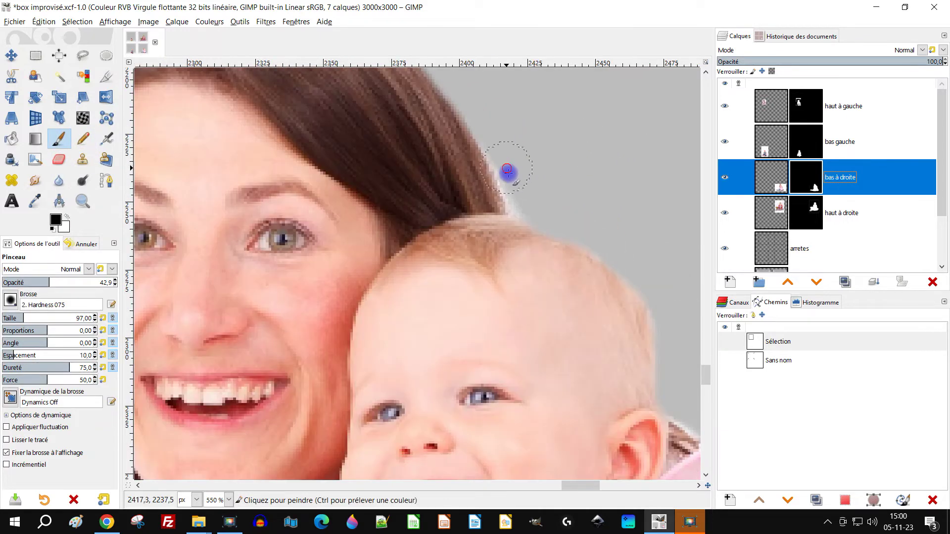
pyautogui.click(509, 157)
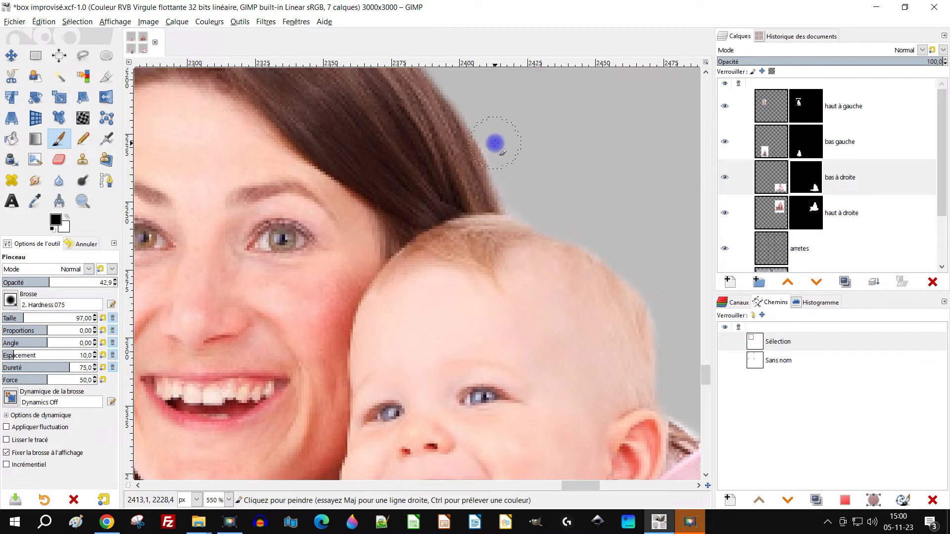
pyautogui.scroll(-3, 471, 178)
# Set the brush opacity to 100 and mask out the white gap between the mother's hair strands beside her jaw.
pyautogui.scroll(6, 351, 261)
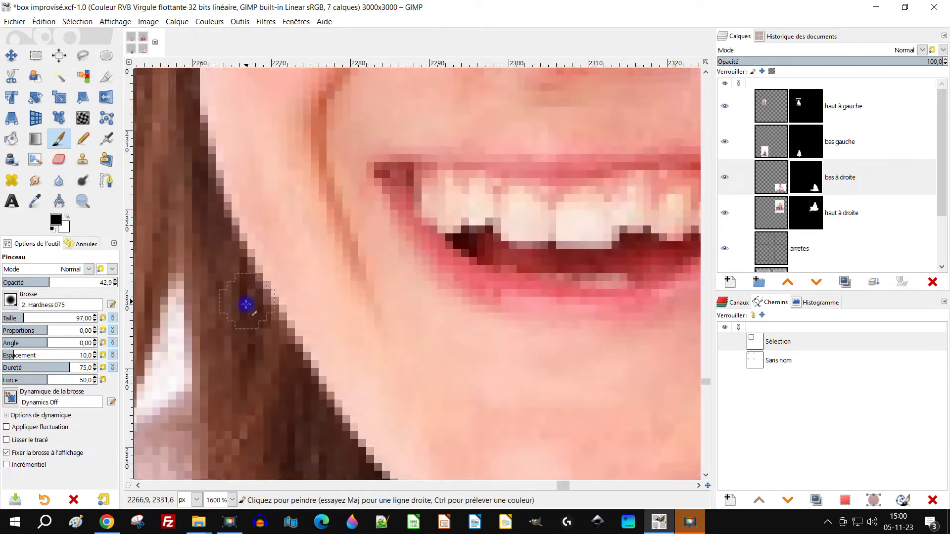
pyautogui.moveTo(248, 302); pyautogui.dragTo(568, 203)
pyautogui.moveTo(529, 232)
pyautogui.mouseDown()
pyautogui.moveTo(496, 290)
pyautogui.moveTo(508, 279)
pyautogui.moveTo(479, 301)
pyautogui.moveTo(508, 254)
pyautogui.moveTo(510, 228)
pyautogui.mouseUp()
pyautogui.moveTo(83, 284); pyautogui.dragTo(150, 278)
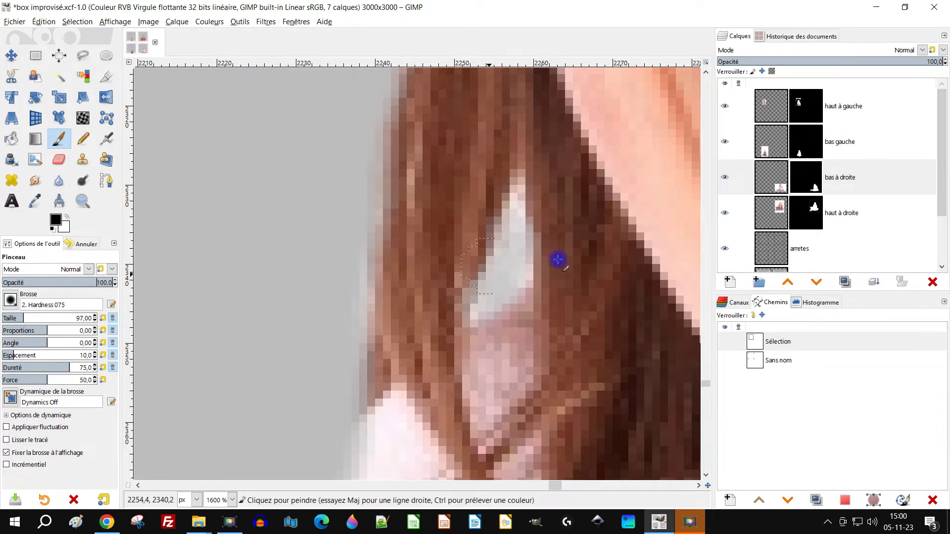
pyautogui.scroll(2, 567, 249)
pyautogui.moveTo(461, 165)
pyautogui.mouseDown()
pyautogui.moveTo(433, 312)
pyautogui.moveTo(387, 373)
pyautogui.moveTo(466, 311)
pyautogui.moveTo(468, 160)
pyautogui.mouseUp()
# Restore the baby's faded toes on the "bas à droite" mask with white, using the Hardness 025 brush at size 101.
pyautogui.scroll(-11, 468, 160)
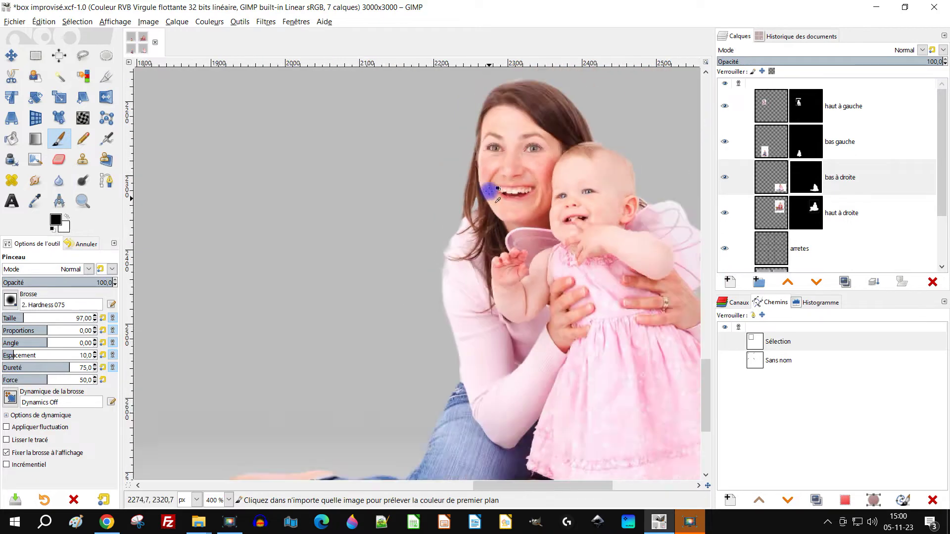
pyautogui.scroll(2, 535, 231)
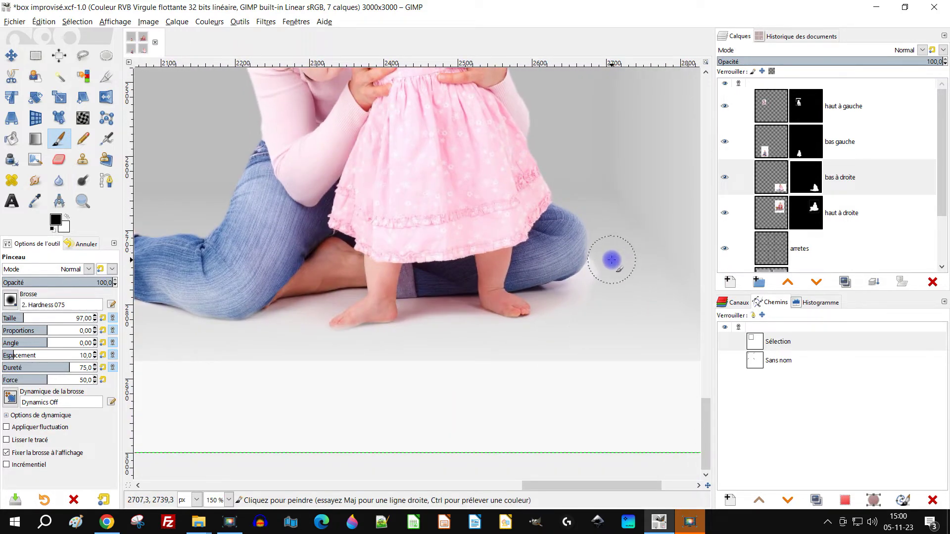
pyautogui.click(9, 299)
pyautogui.click(14, 336)
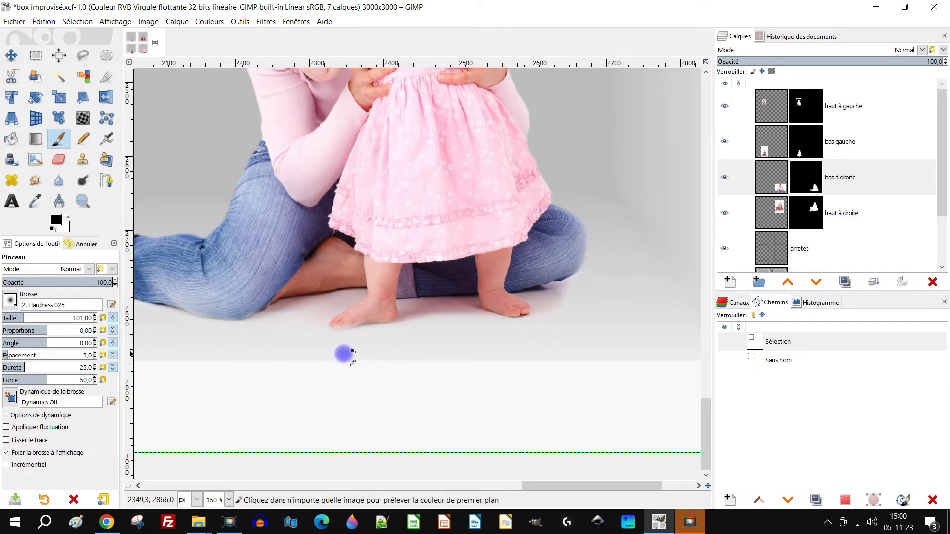
pyautogui.keyDown('ctrl'); pyautogui.scroll(4, 346, 354); pyautogui.keyUp('ctrl')
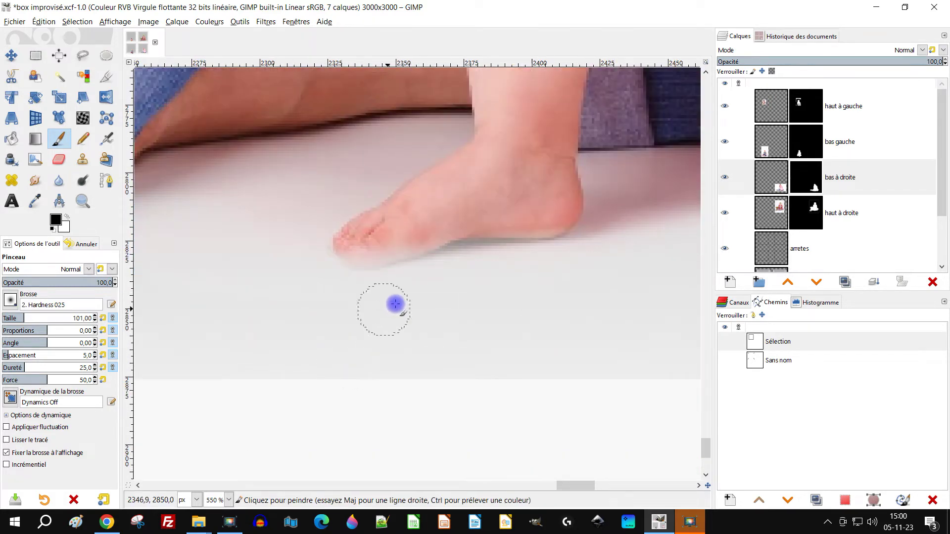
pyautogui.click(68, 218)
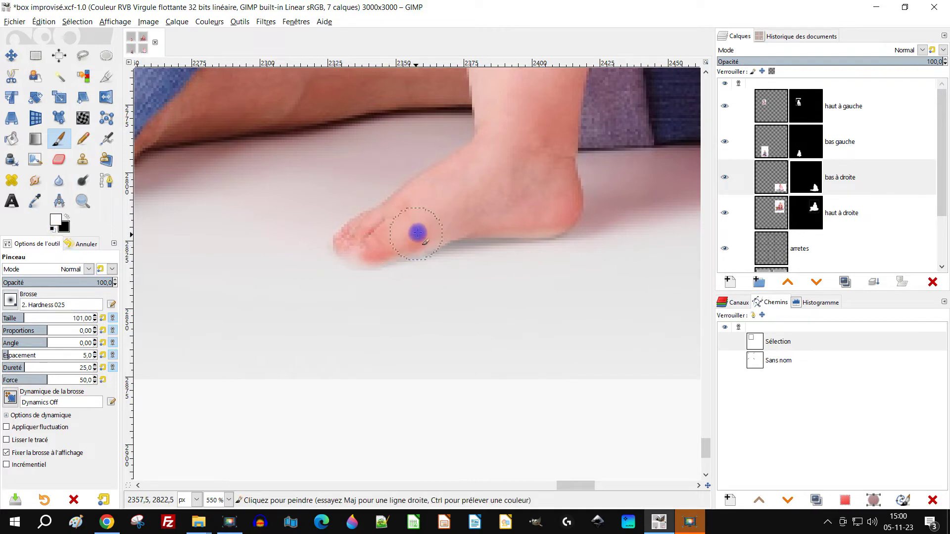
pyautogui.keyDown('ctrl'); pyautogui.scroll(-9, 348, 238); pyautogui.keyUp('ctrl')
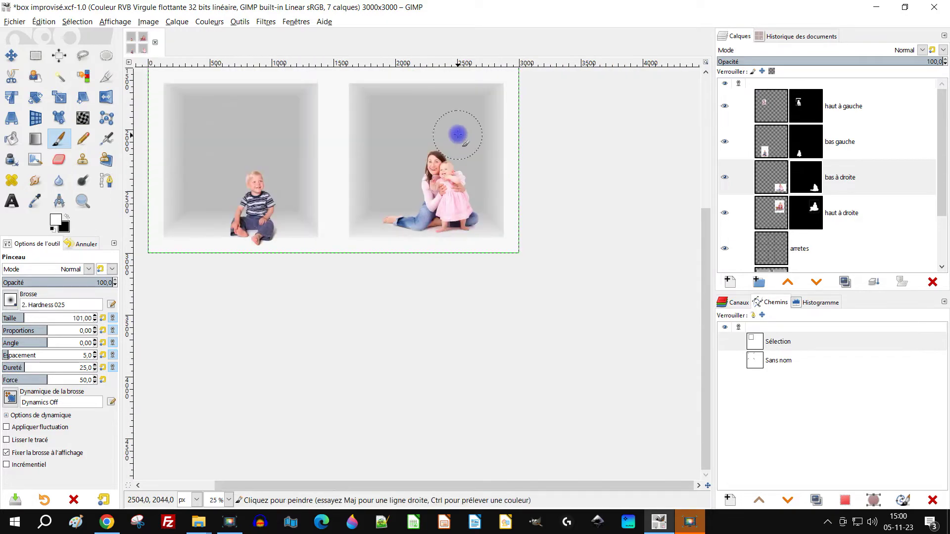
# Select the "haut à droite" mask, try fading the hair tuft on the boy's head in black at opacity 62.9, and undo the stroke.
pyautogui.keyDown('ctrl'); pyautogui.scroll(2, 530, 206); pyautogui.keyUp('ctrl')
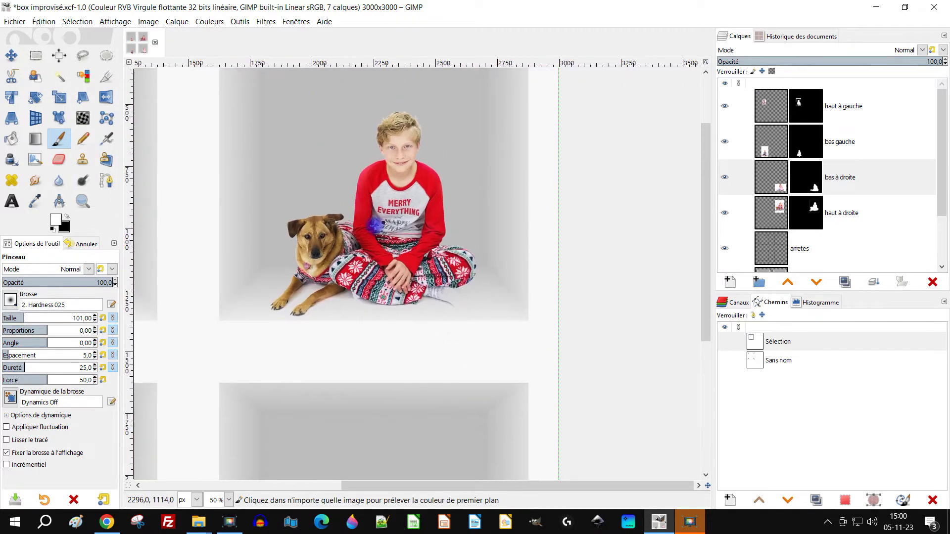
pyautogui.keyDown('ctrl'); pyautogui.scroll(4, 385, 255); pyautogui.keyUp('ctrl')
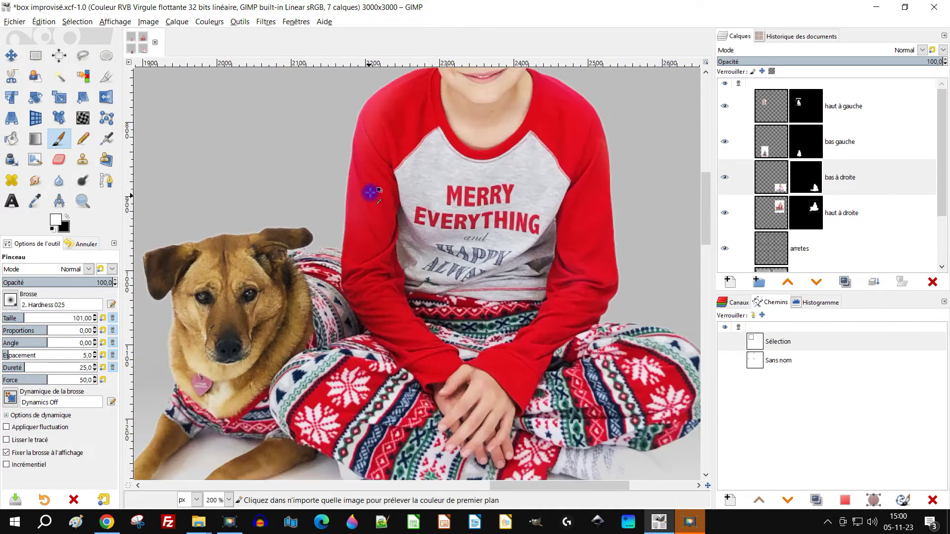
pyautogui.keyDown('ctrl'); pyautogui.scroll(-3, 369, 195); pyautogui.keyUp('ctrl')
pyautogui.keyDown('ctrl'); pyautogui.scroll(5, 437, 197); pyautogui.keyUp('ctrl')
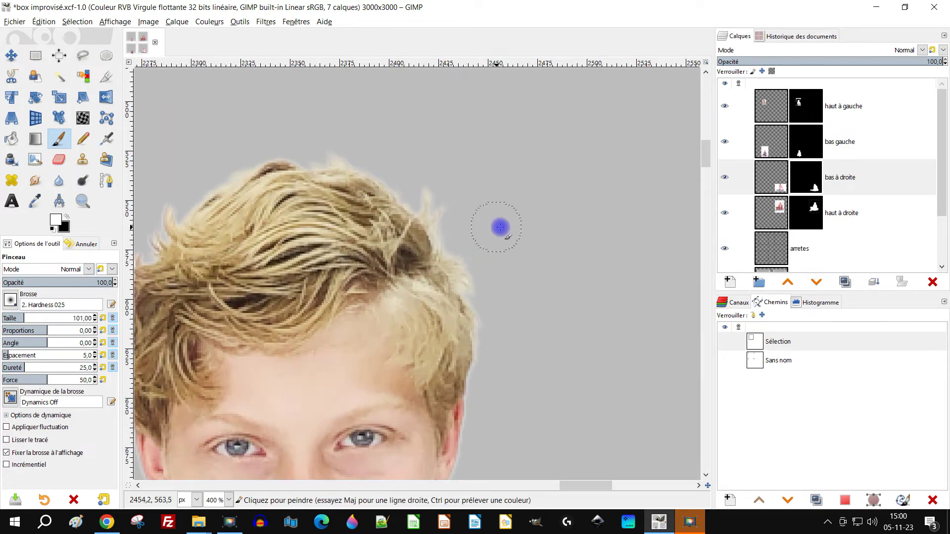
pyautogui.click(825, 216)
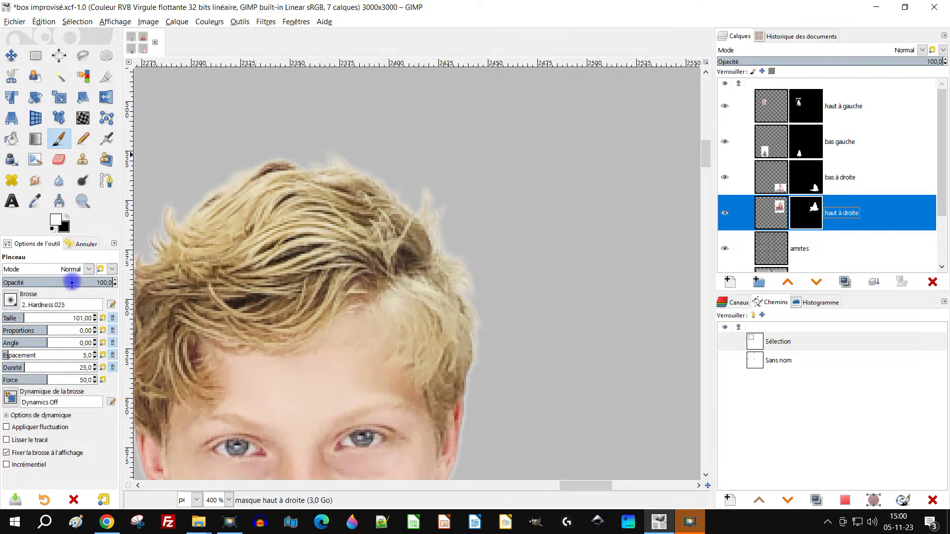
pyautogui.click(72, 283)
pyautogui.click(805, 215)
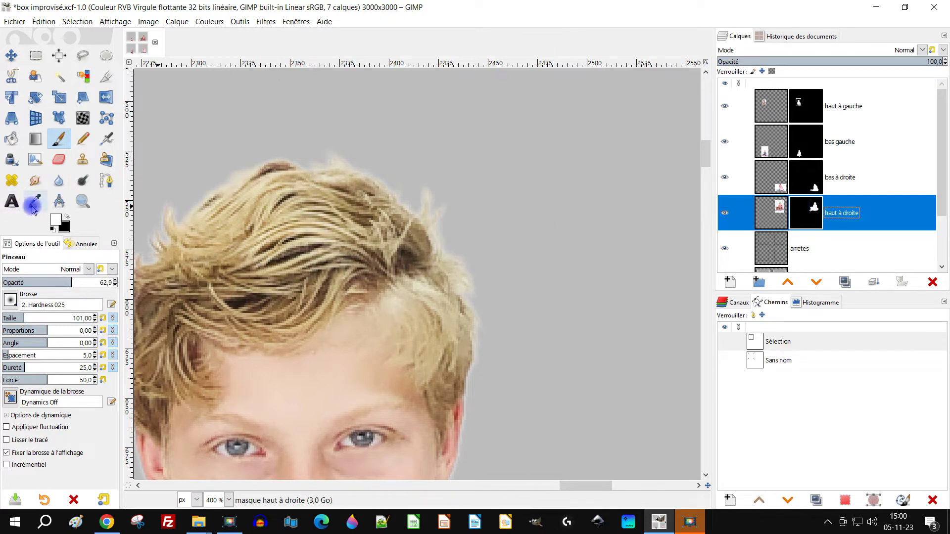
pyautogui.click(66, 218)
pyautogui.moveTo(438, 215); pyautogui.dragTo(441, 204)
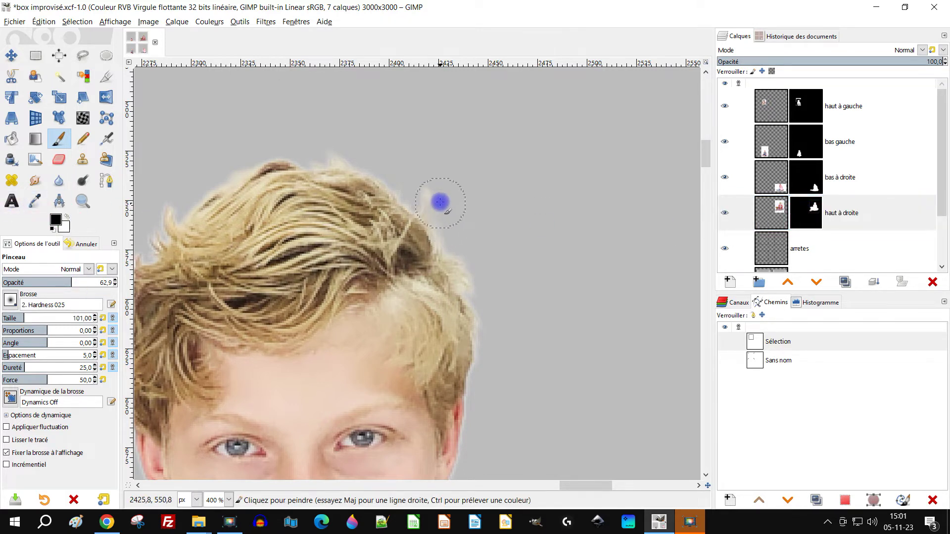
pyautogui.hotkey('ctrl', 'z')
# Set the brush opacity to 23.7 and soften the pale halo around the boy's hair with black.
pyautogui.moveTo(49, 279); pyautogui.dragTo(30, 282)
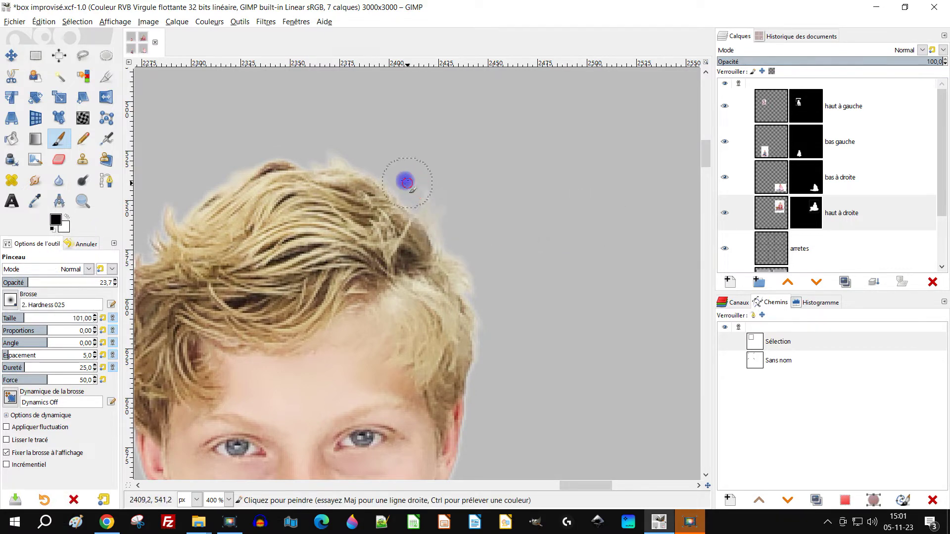
pyautogui.moveTo(280, 152); pyautogui.dragTo(219, 180)
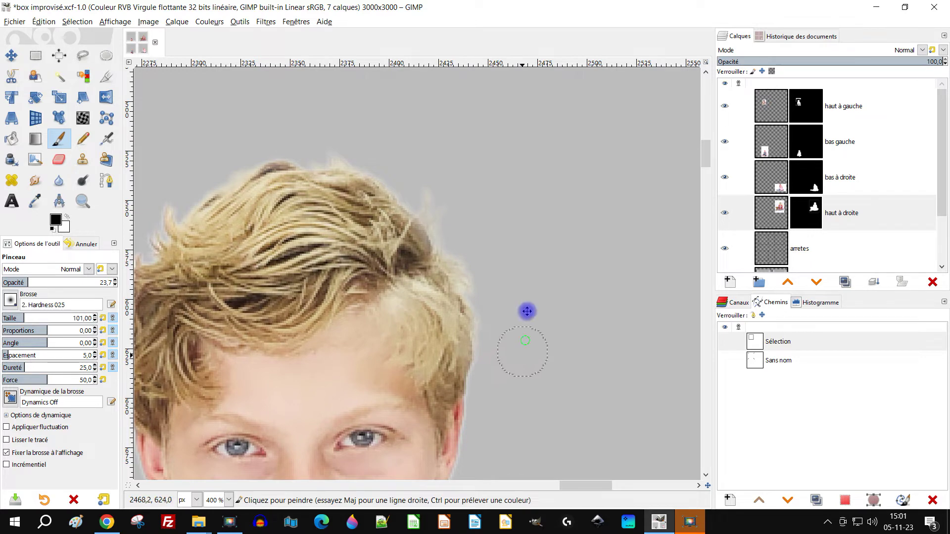
pyautogui.scroll(-4, 527, 311)
pyautogui.moveTo(311, 169); pyautogui.dragTo(483, 256)
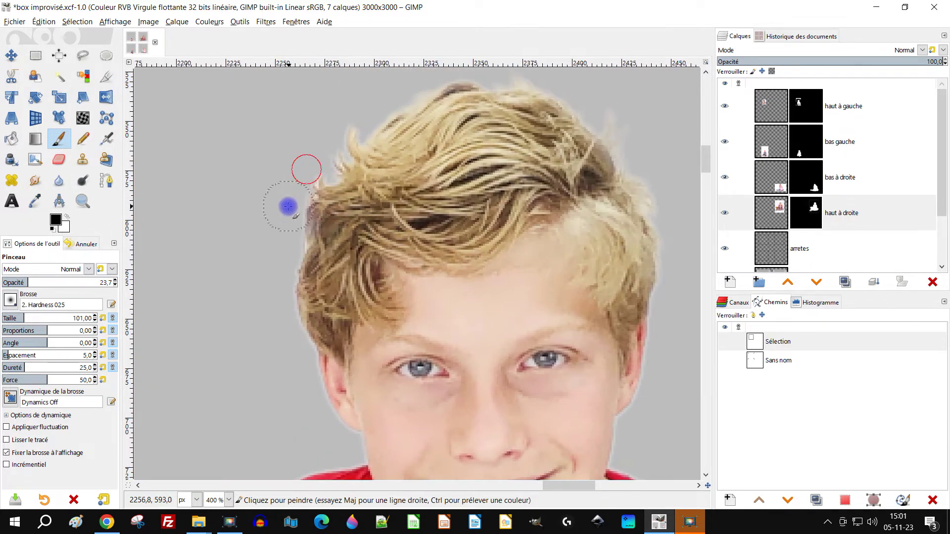
pyautogui.scroll(2, 288, 206)
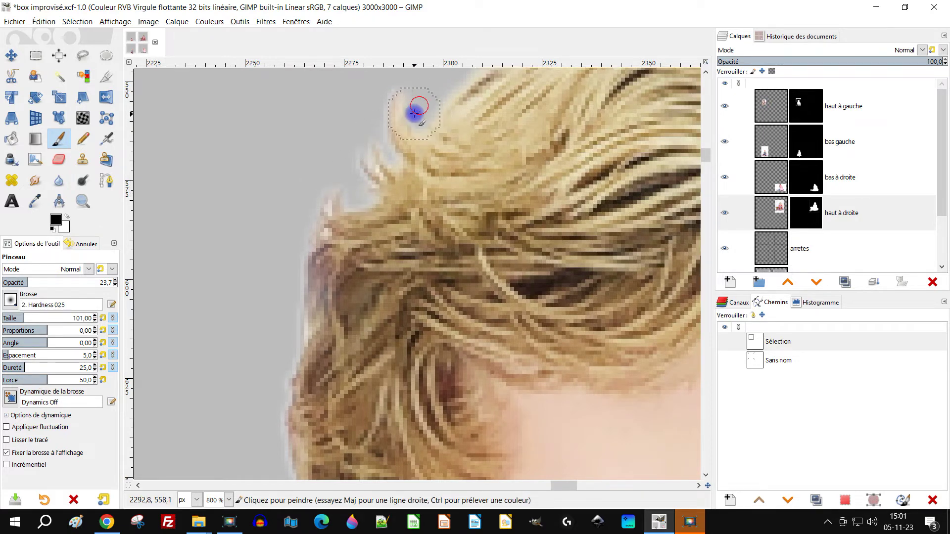
pyautogui.scroll(-6, 391, 138)
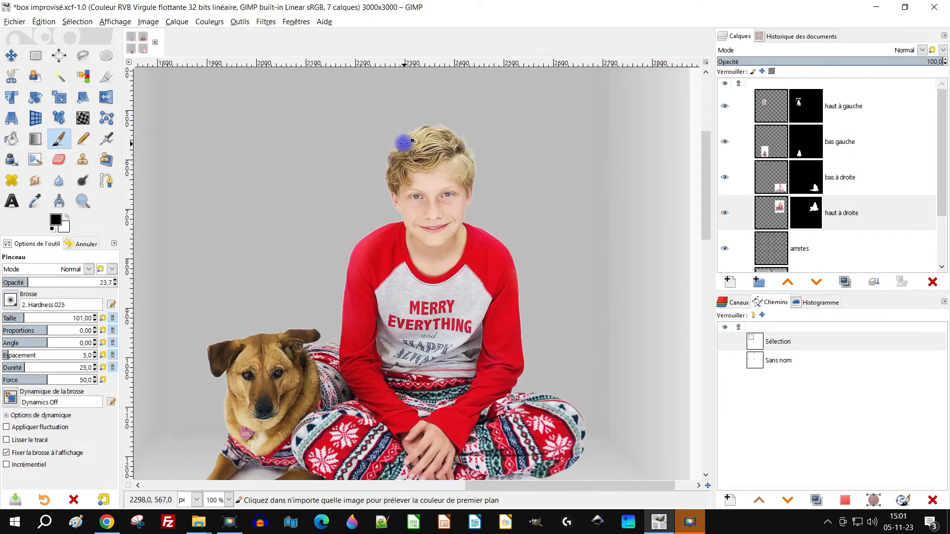
# Examine the full four-compartment composition, toggling the visibility of the "haut à droite" layer.
pyautogui.scroll(-6, 447, 172)
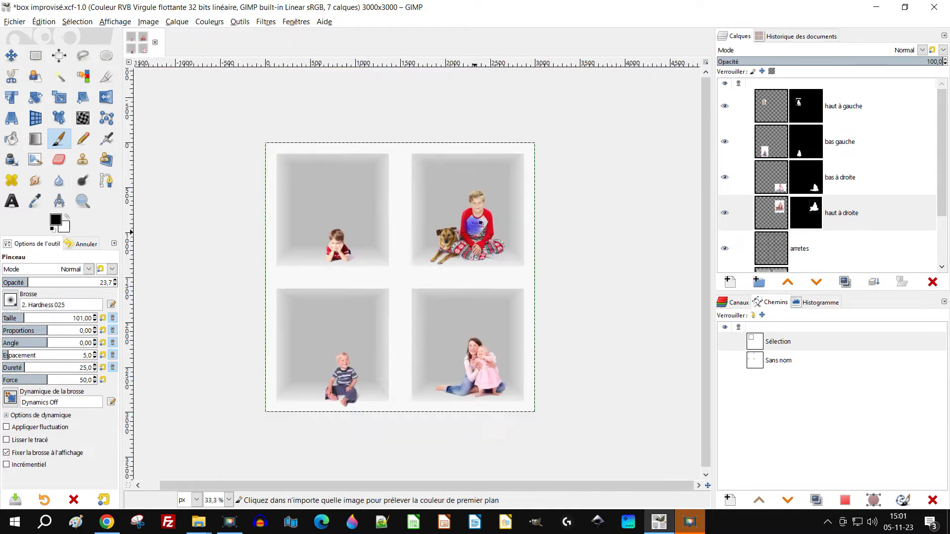
pyautogui.scroll(2, 465, 296)
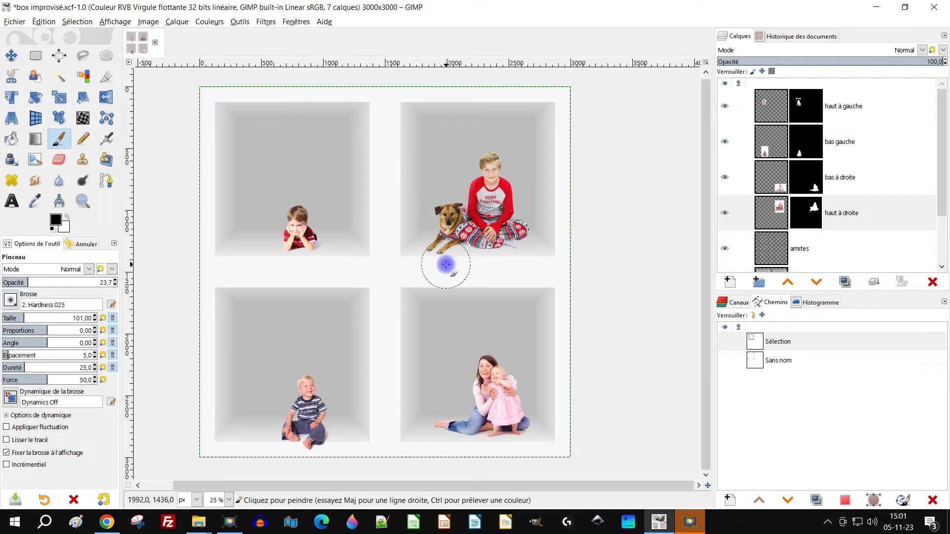
pyautogui.moveTo(504, 202); pyautogui.dragTo(522, 218)
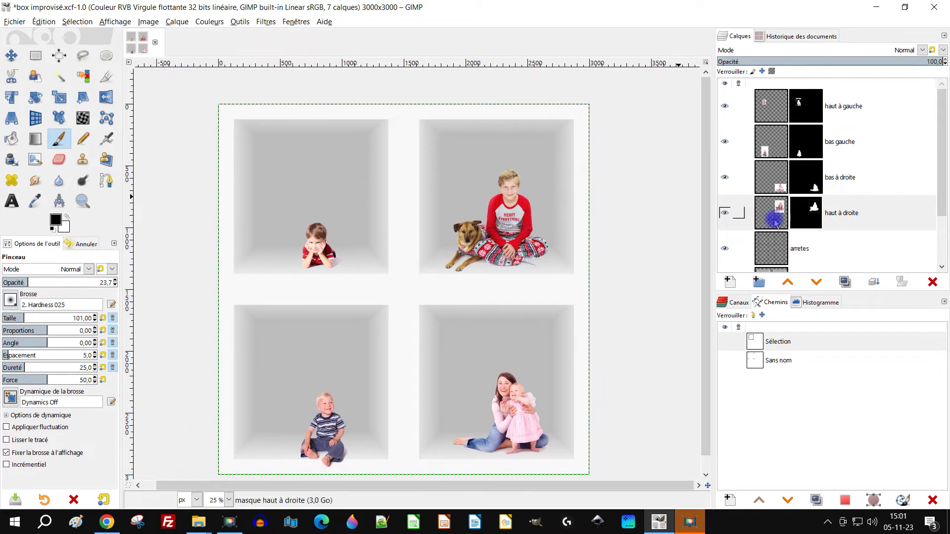
pyautogui.click(728, 215)
pyautogui.click(728, 218)
# Paint white on the "bas à droite" mask over the boy's patterned sock at opacity 100, with brush sizes 164 and 259.
pyautogui.click(816, 179)
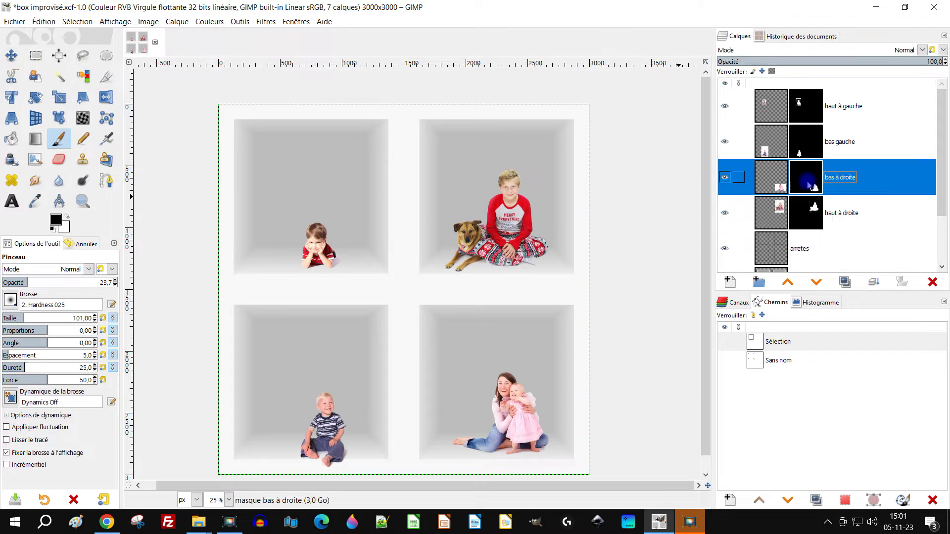
pyautogui.rightClick(809, 184)
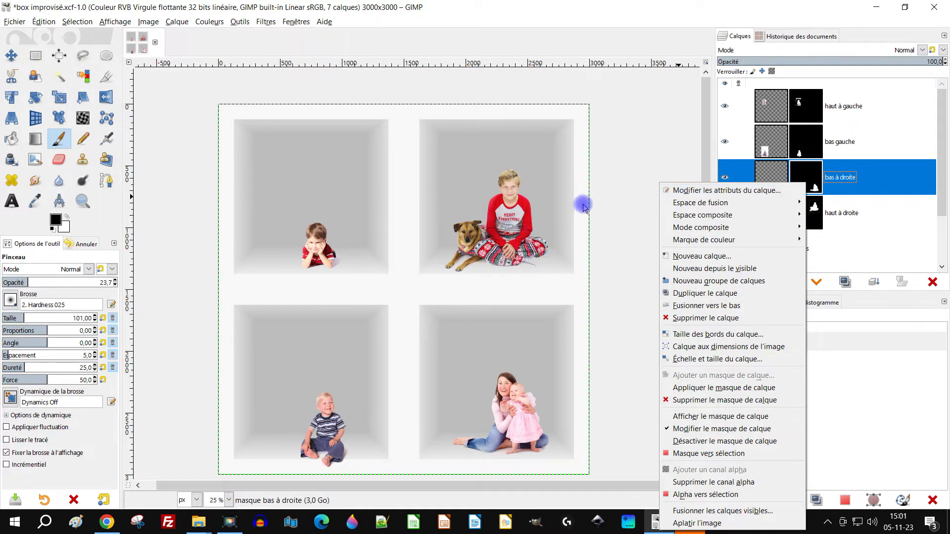
pyautogui.press('Escape')
pyautogui.scroll(7, 544, 265)
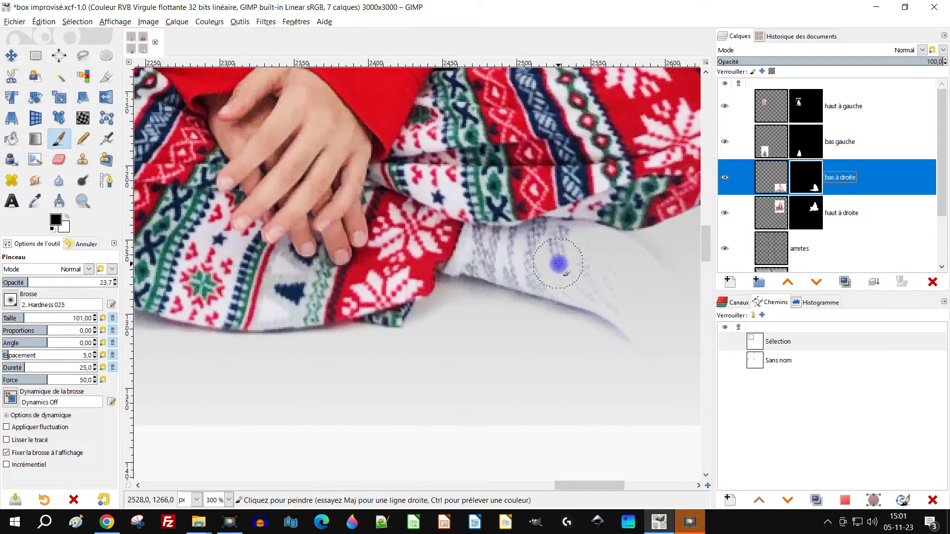
pyautogui.moveTo(559, 265); pyautogui.dragTo(415, 221)
pyautogui.click(814, 187)
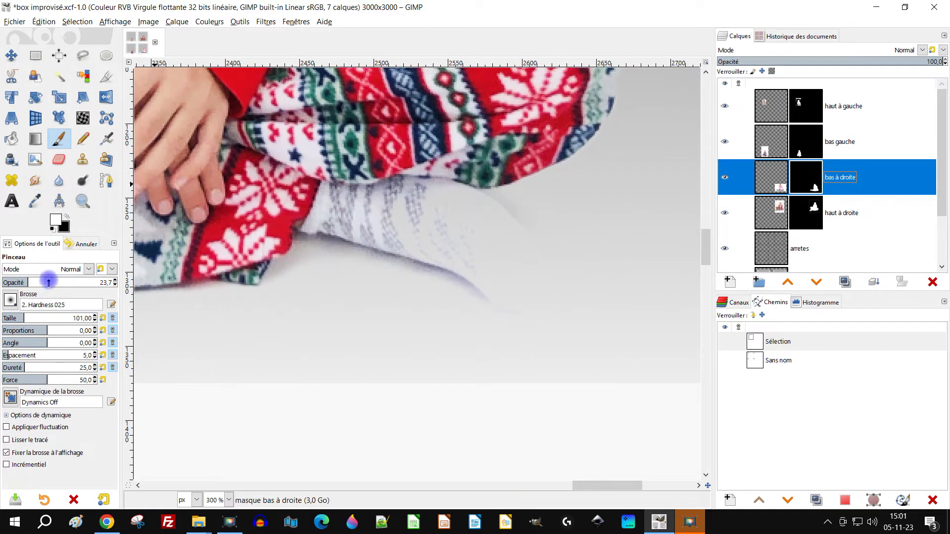
pyautogui.moveTo(48, 282); pyautogui.dragTo(441, 295)
pyautogui.click(32, 317)
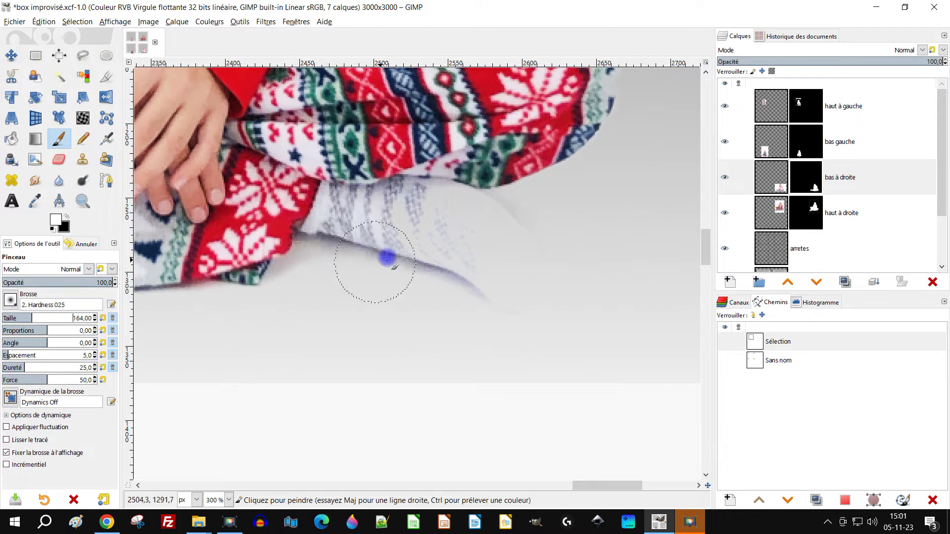
pyautogui.click(814, 189)
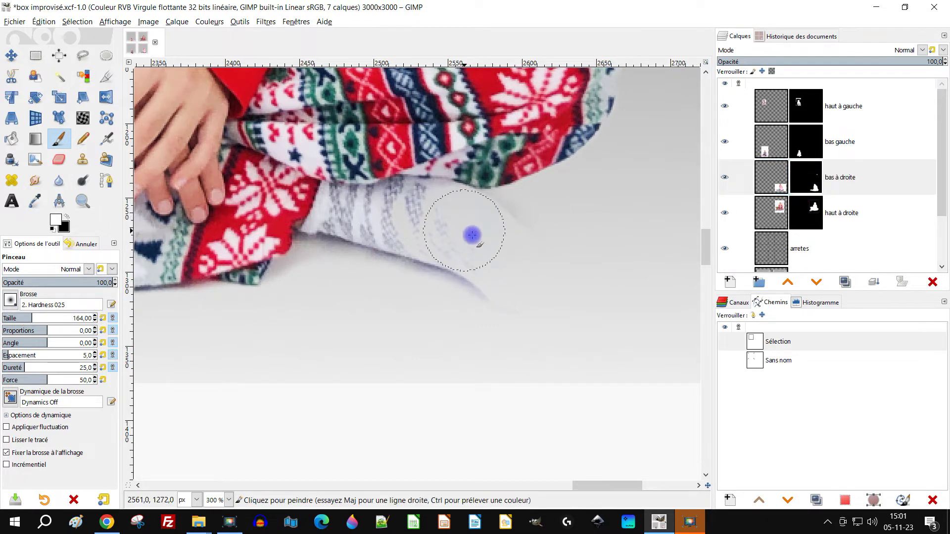
pyautogui.scroll(-3, 498, 256)
pyautogui.scroll(4, 496, 255)
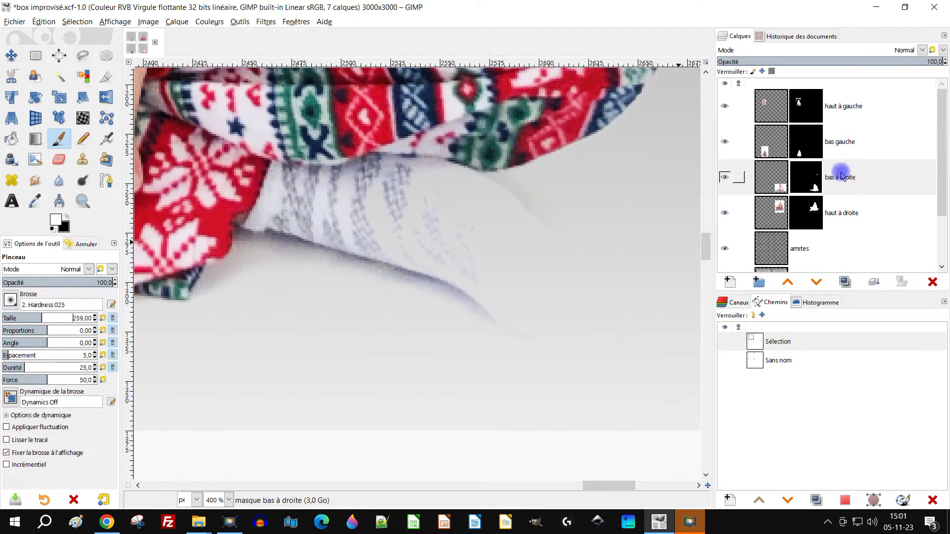
# Show the "bas à droite" layer mask on the canvas to check the painted area.
pyautogui.click(803, 180)
pyautogui.rightClick(811, 175)
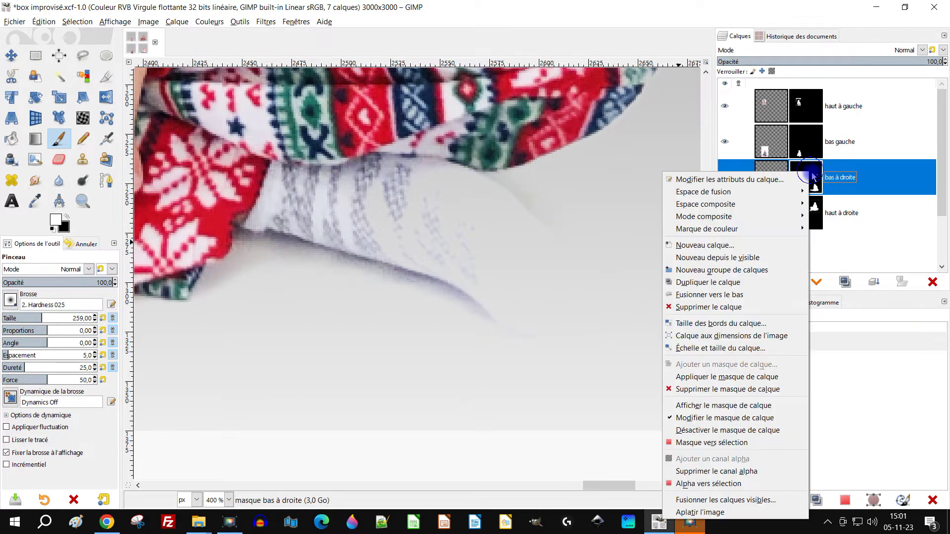
pyautogui.click(764, 404)
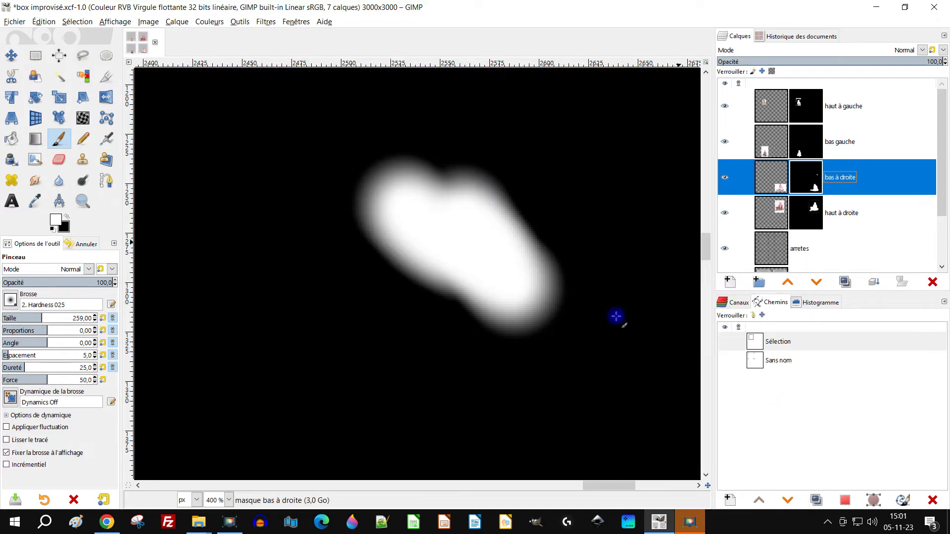
# Stop displaying the "bas à droite" layer mask and inspect the boy and dog in the composite image.
pyautogui.scroll(-4, 523, 246)
pyautogui.scroll(-2, 567, 262)
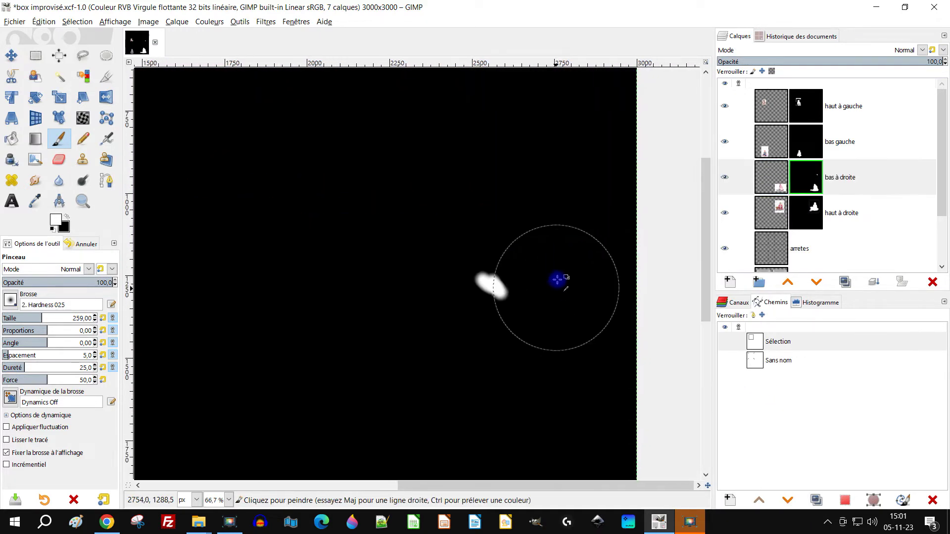
pyautogui.scroll(-1, 558, 269)
pyautogui.scroll(3, 557, 265)
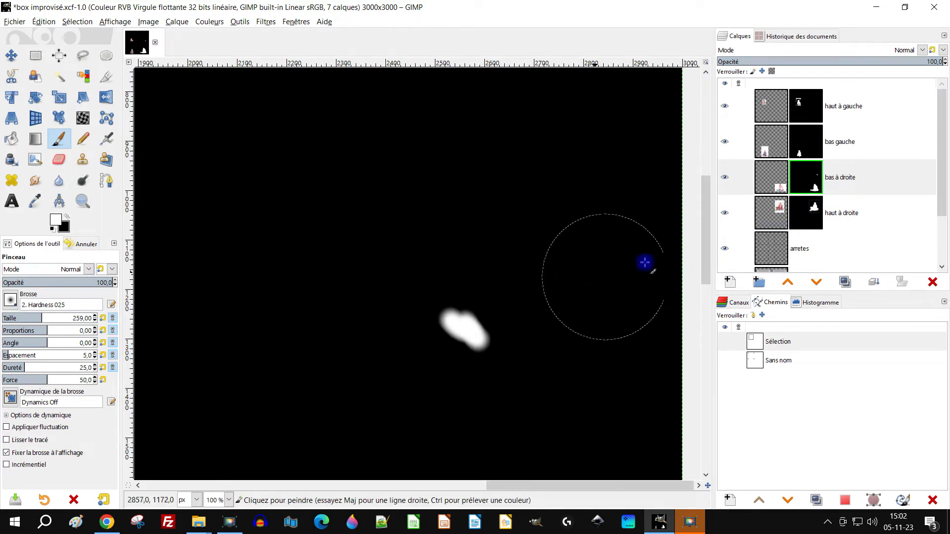
pyautogui.rightClick(803, 185)
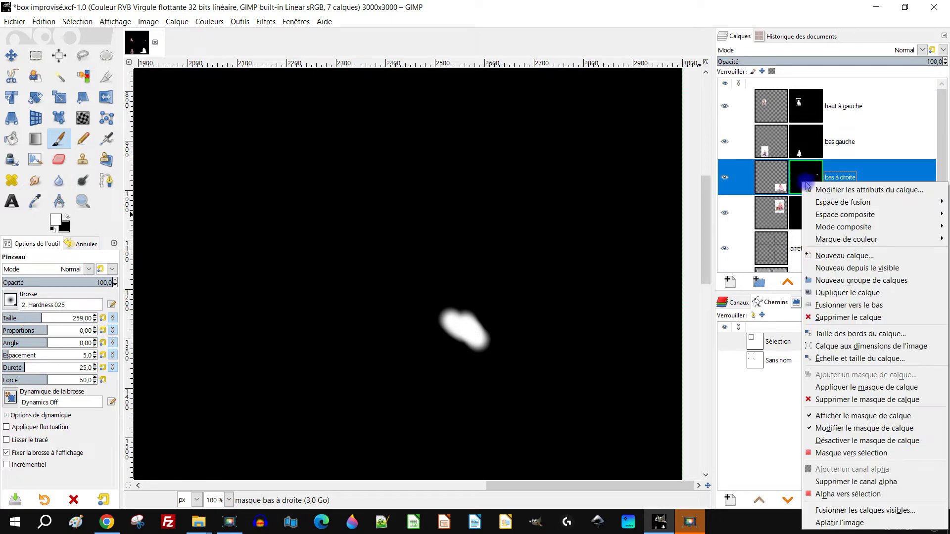
pyautogui.click(861, 414)
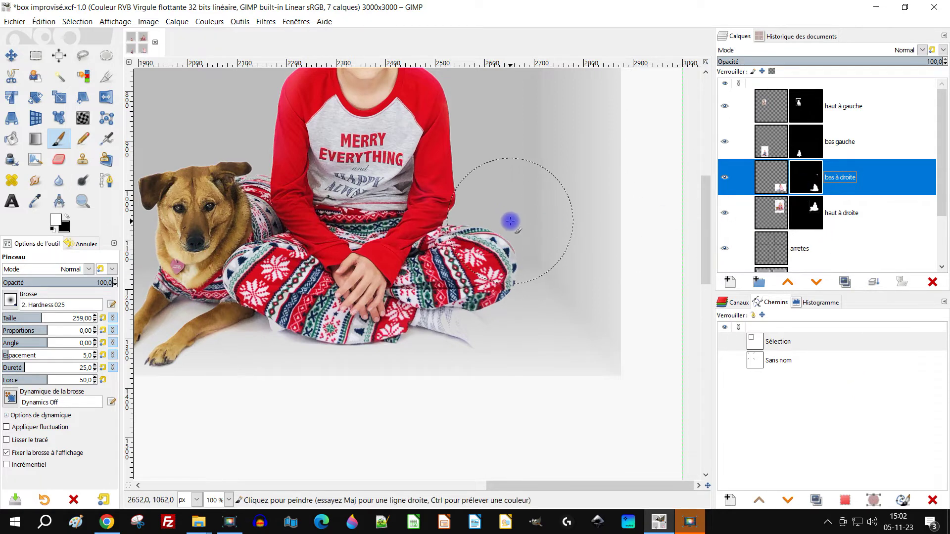
pyautogui.scroll(-2, 505, 224)
pyautogui.moveTo(505, 224); pyautogui.dragTo(549, 346)
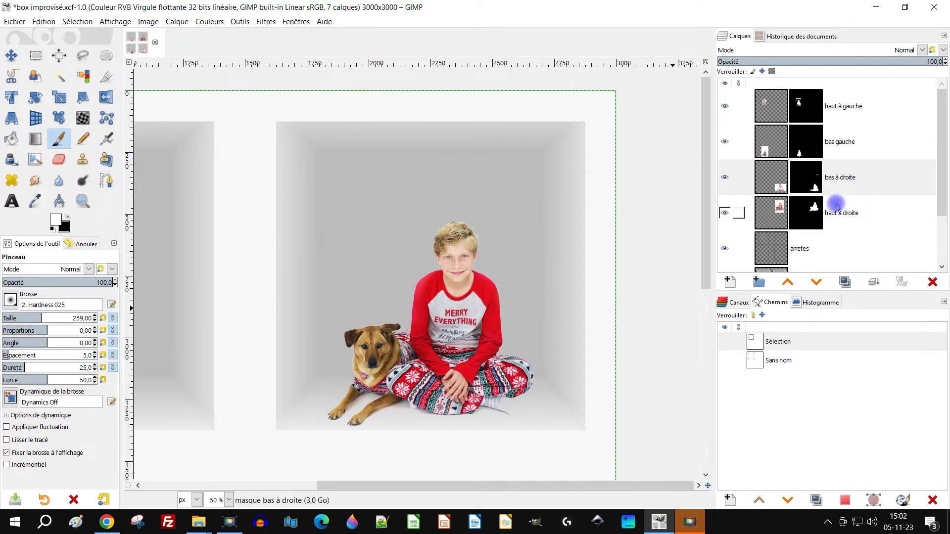
# Display the "bas à droite" layer mask, paint its stray white spot black, and return to the image view.
pyautogui.rightClick(814, 187)
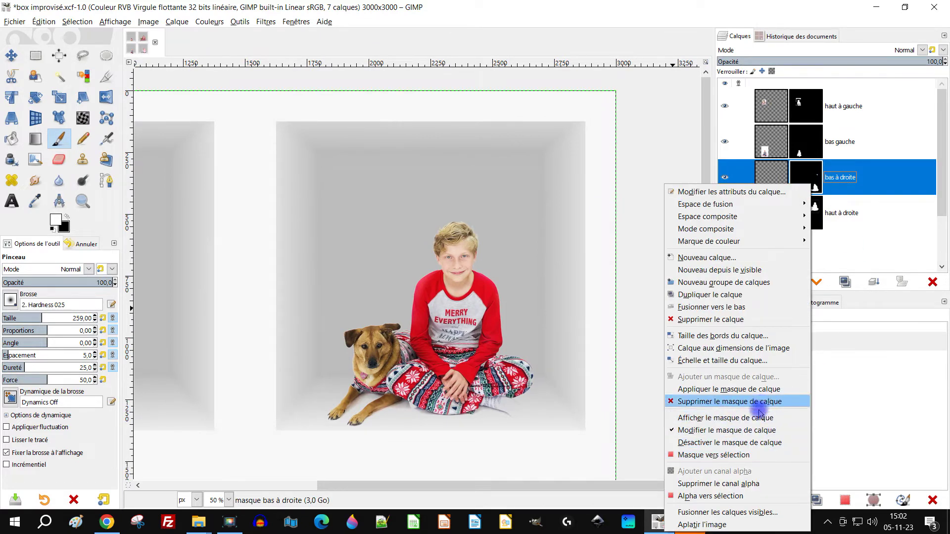
pyautogui.click(759, 416)
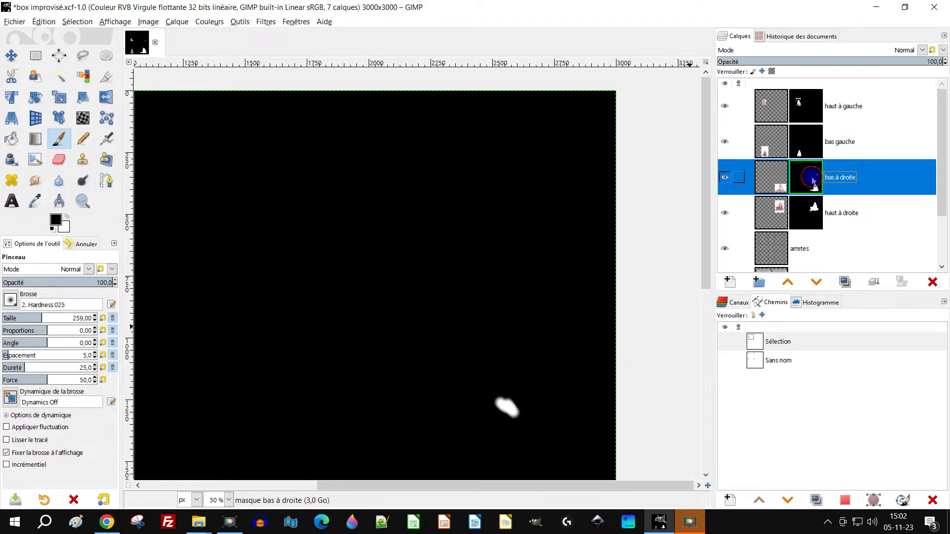
pyautogui.click(507, 410)
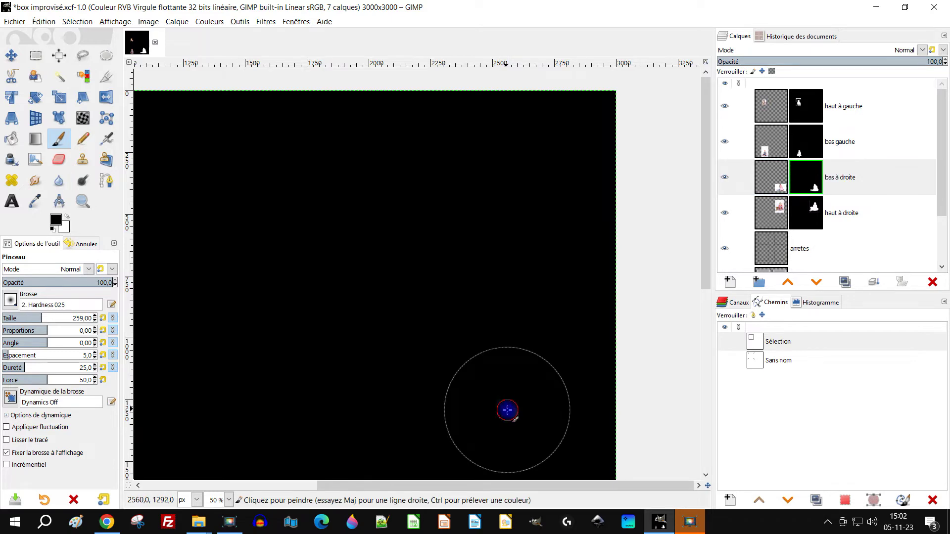
pyautogui.rightClick(812, 187)
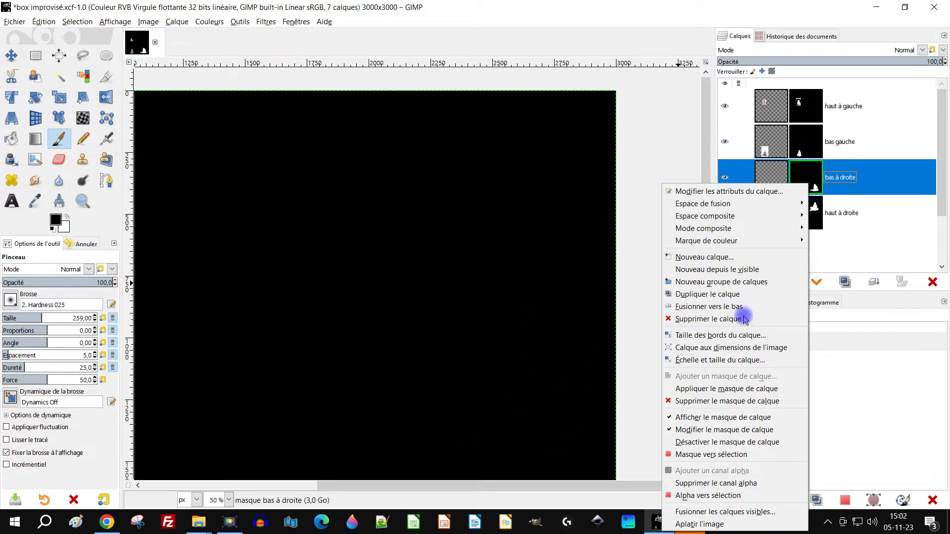
pyautogui.click(723, 417)
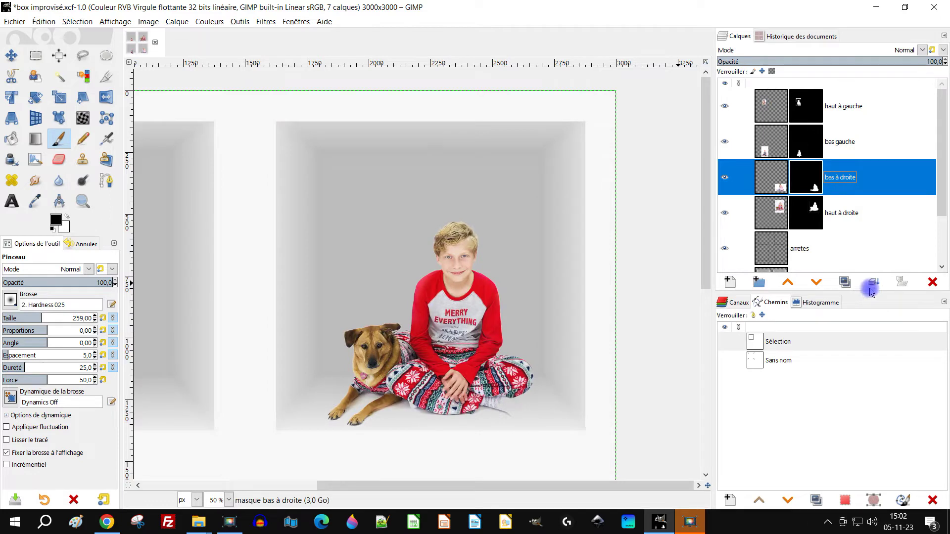
# Convert the "bas à droite" layer mask to a selection.
pyautogui.moveTo(530, 303); pyautogui.dragTo(563, 257)
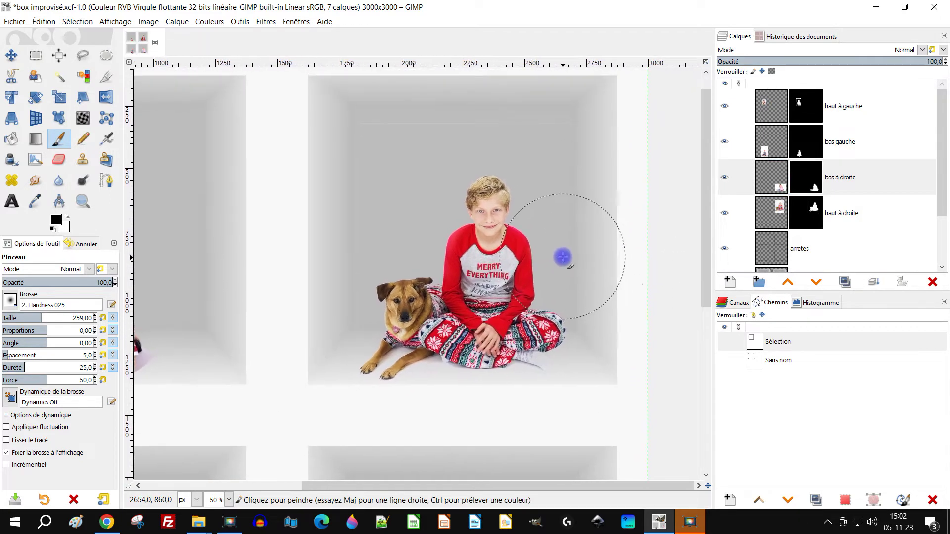
pyautogui.rightClick(804, 185)
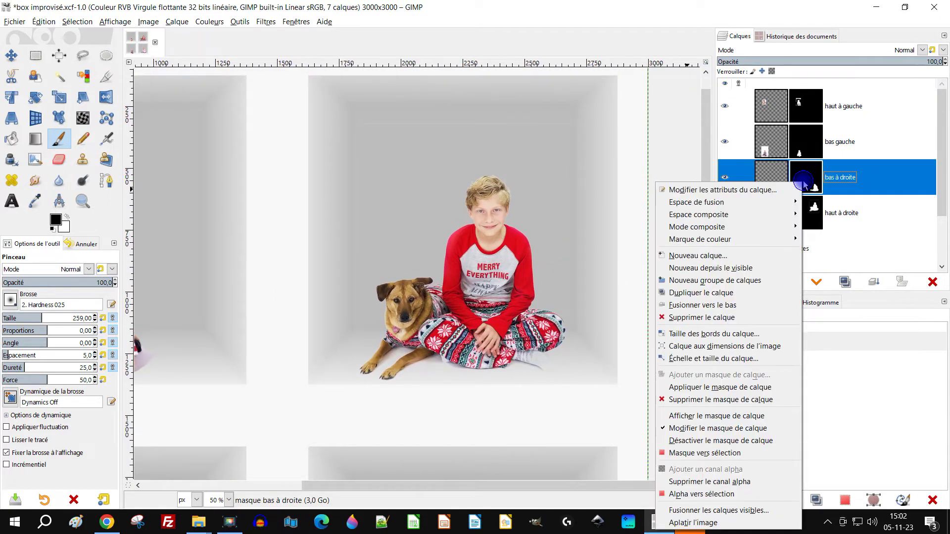
pyautogui.click(745, 457)
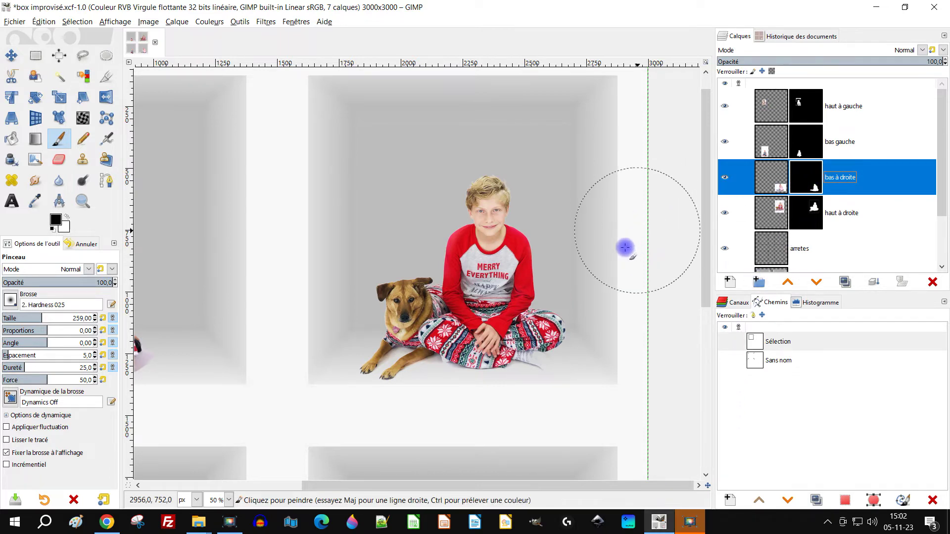
pyautogui.scroll(-2, 611, 263)
pyautogui.scroll(2, 495, 280)
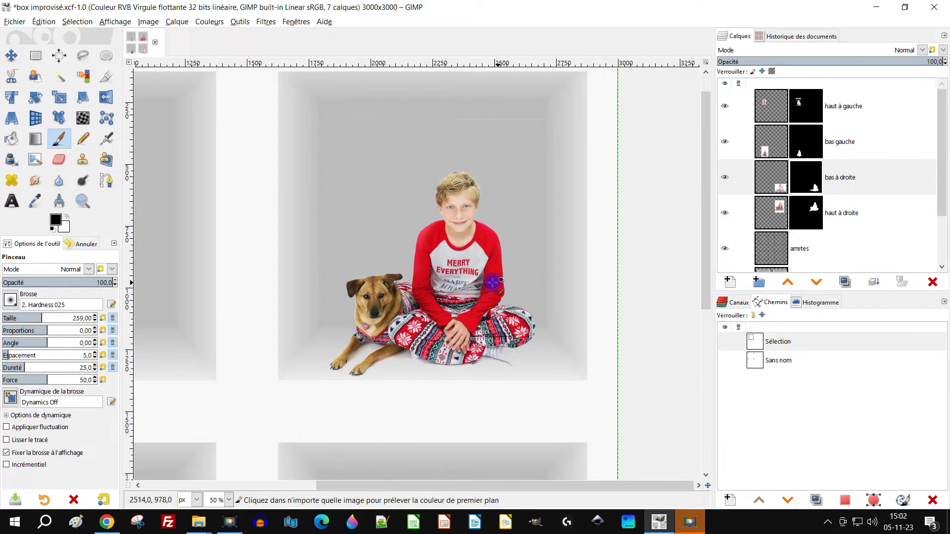
pyautogui.scroll(3, 493, 283)
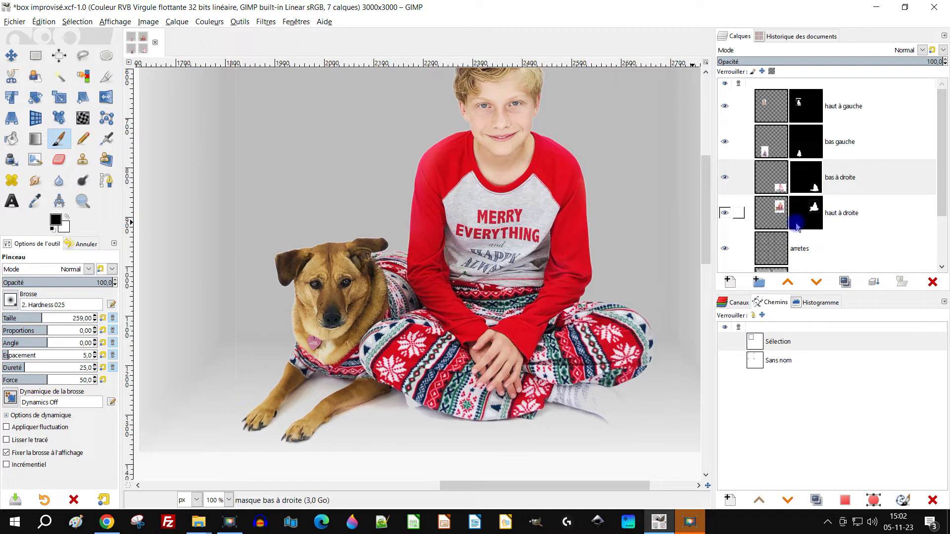
# Apply the layer mask of "bas à droite" permanently to its layer.
pyautogui.rightClick(816, 190)
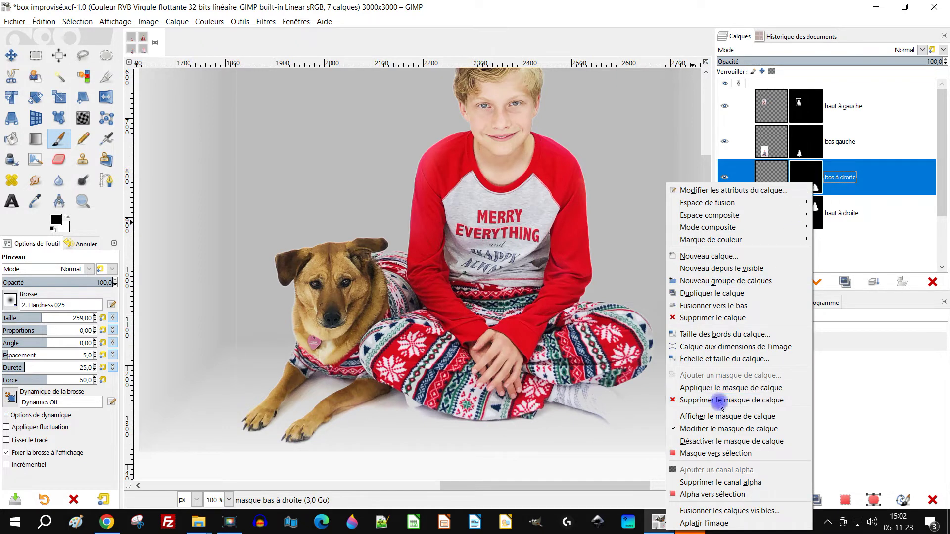
pyautogui.click(734, 388)
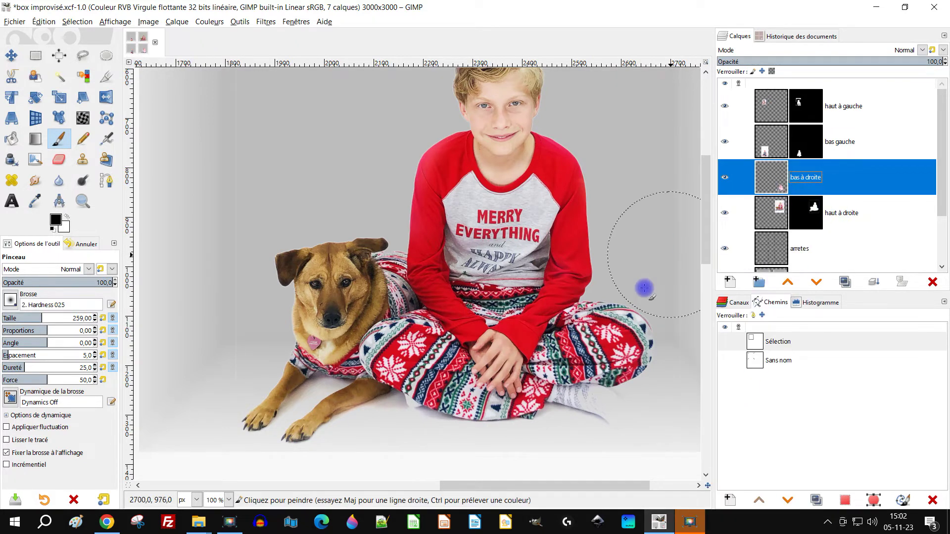
pyautogui.scroll(-2, 564, 296)
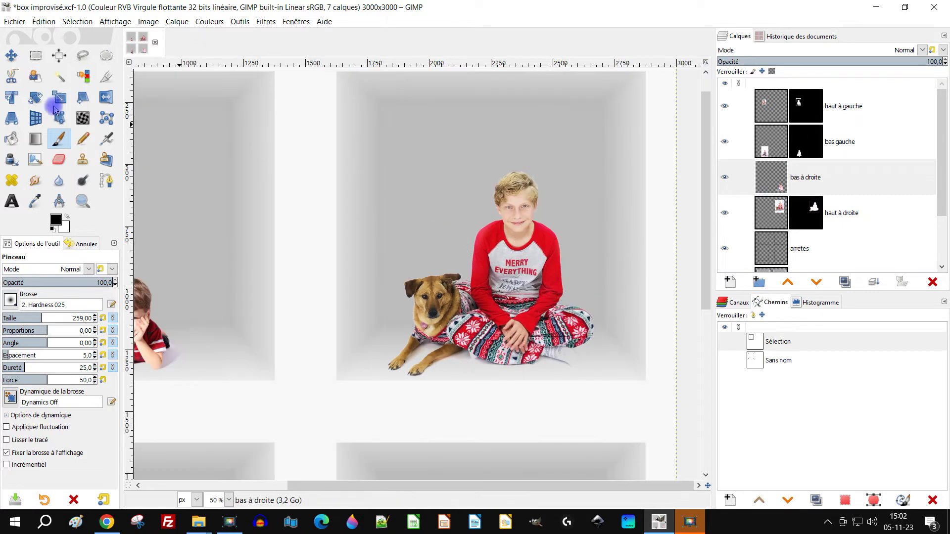
pyautogui.click(59, 100)
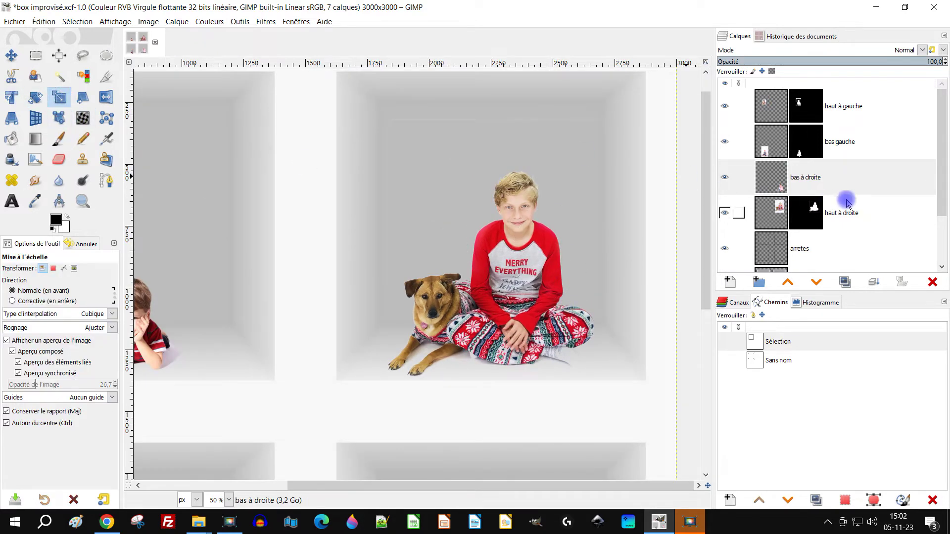
pyautogui.click(778, 188)
pyautogui.click(184, 22)
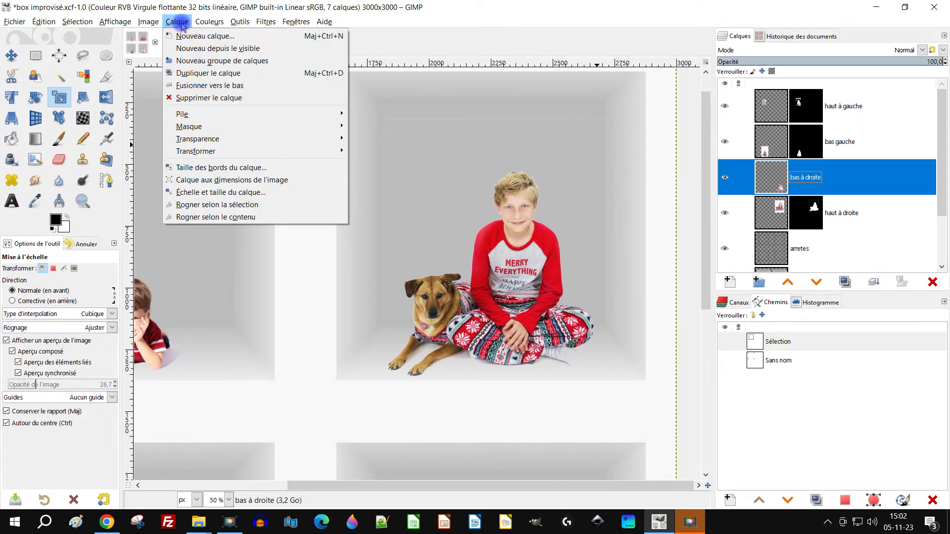
pyautogui.click(796, 167)
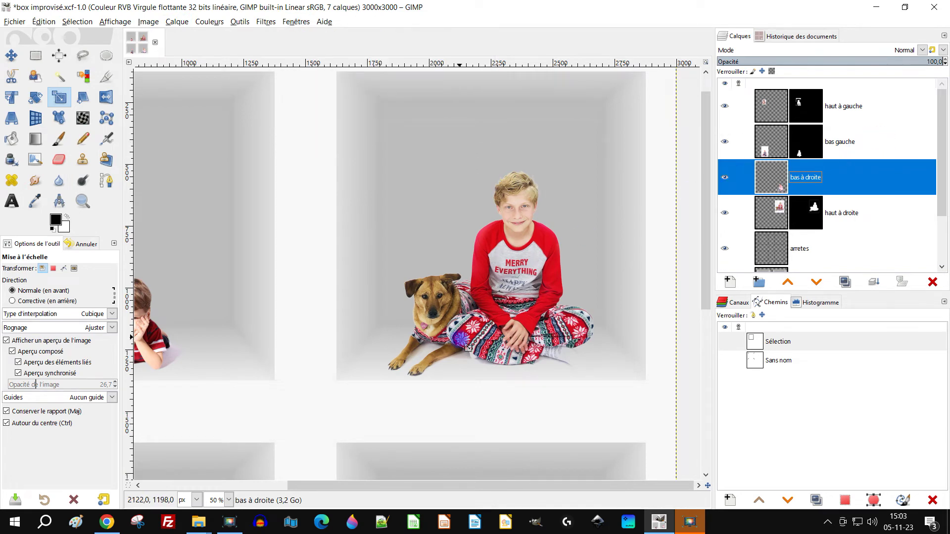
# Undo the mask application and the selection made from the "bas à droite" mask.
pyautogui.scroll(-1, 467, 348)
pyautogui.hotkey('ctrl', 'z')
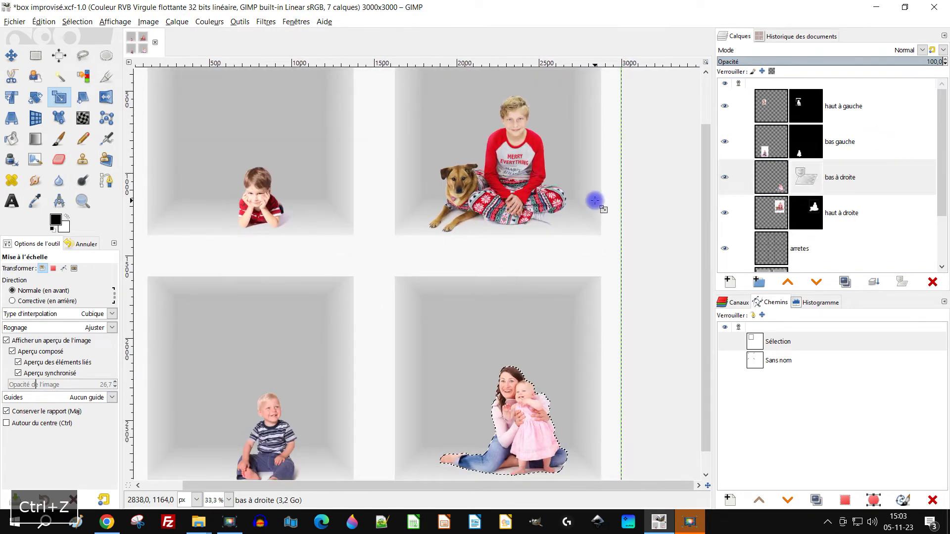
pyautogui.hotkey('ctrl', 'z')
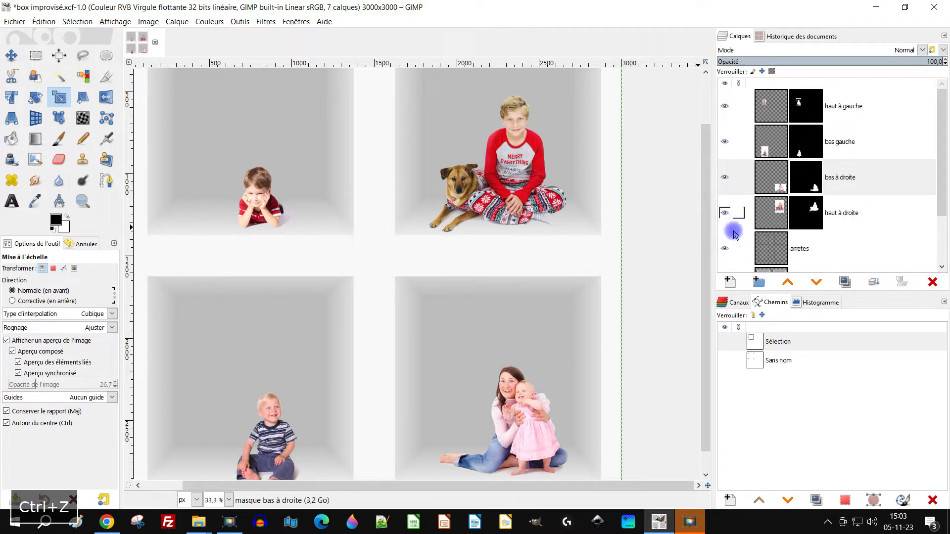
# Paint white on the "haut à droite" layer mask with the Paintbrush to reveal the boy's missing sock and foot.
pyautogui.click(771, 214)
pyautogui.click(725, 213)
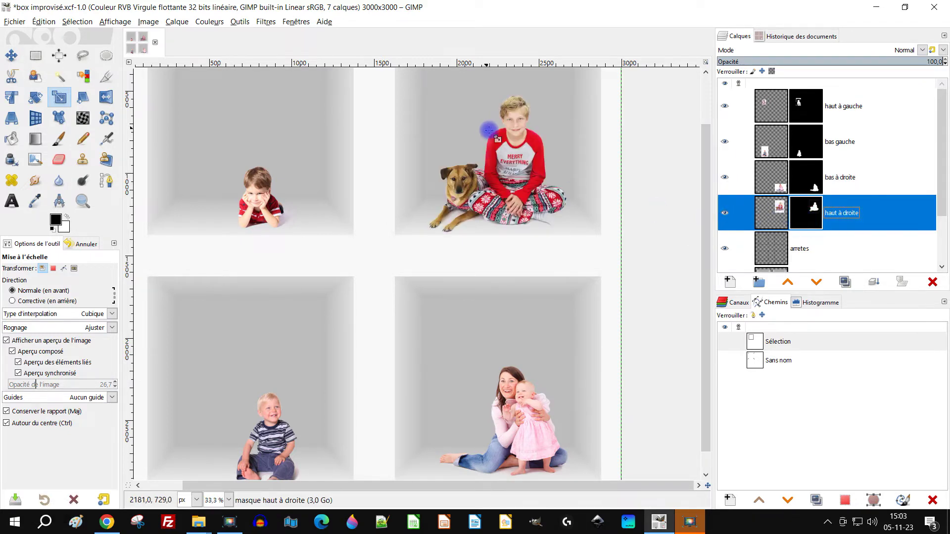
pyautogui.scroll(2, 485, 126)
pyautogui.scroll(4, 471, 327)
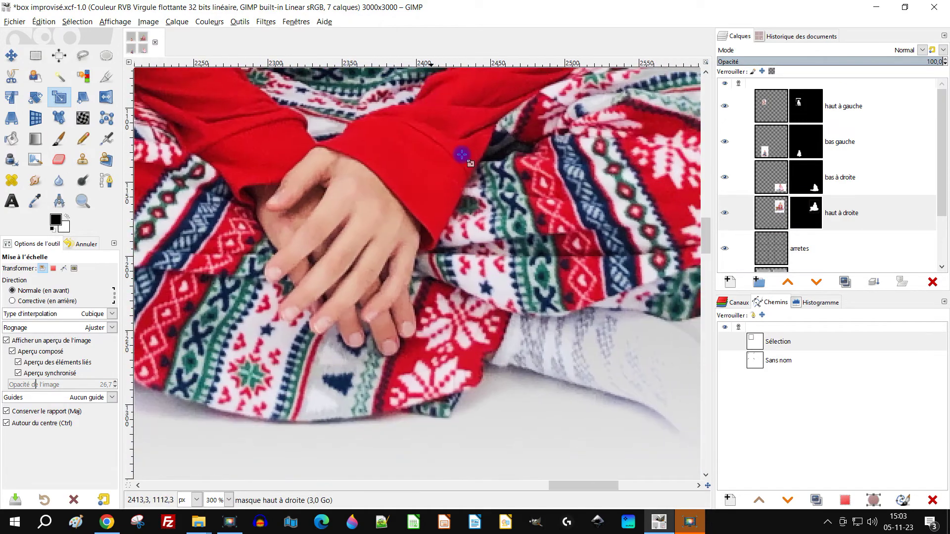
pyautogui.moveTo(540, 211); pyautogui.dragTo(373, 186)
pyautogui.click(65, 143)
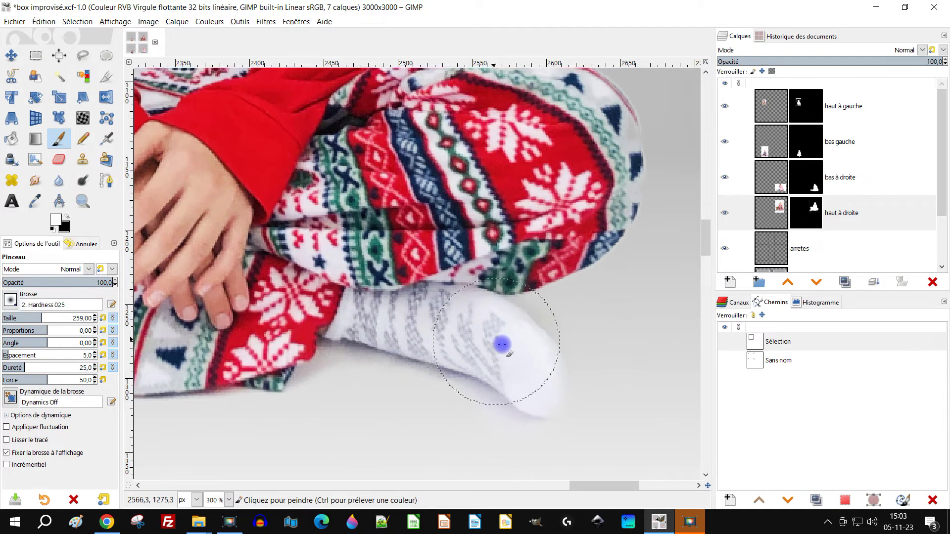
pyautogui.click(547, 189)
pyautogui.scroll(5, 532, 147)
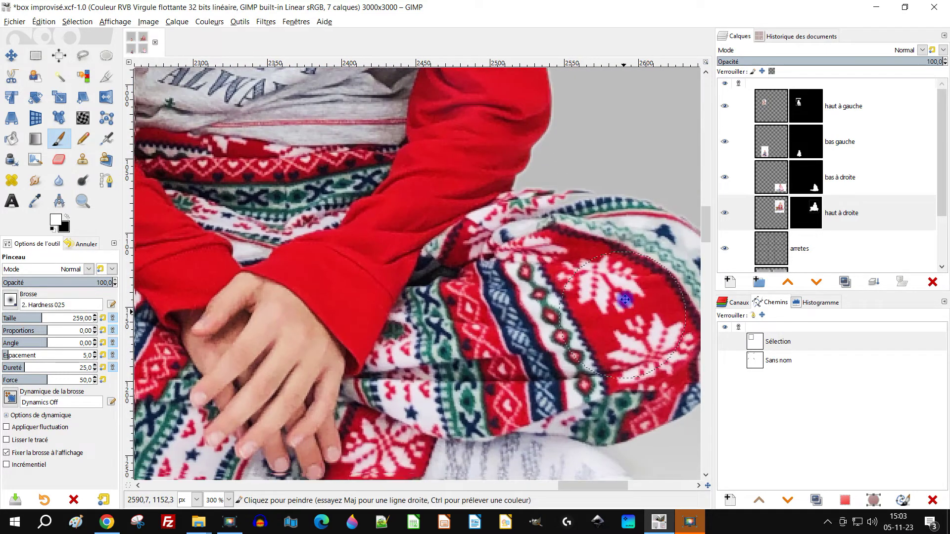
pyautogui.hscroll(-3, 532, 147)
# Display the "haut à droite" layer mask and paint over the dark streak inside the silhouette in white with brush size 119.
pyautogui.rightClick(812, 212)
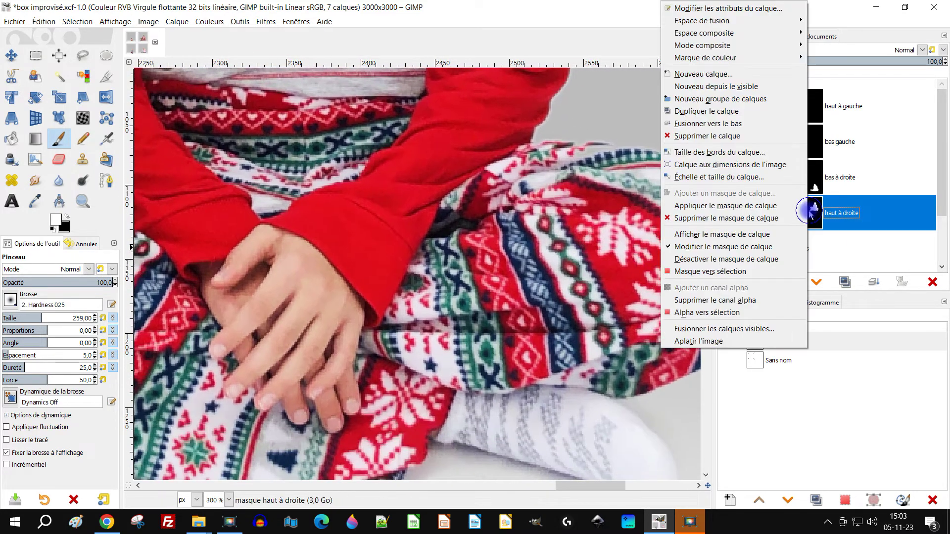
pyautogui.click(767, 239)
pyautogui.scroll(-4, 484, 267)
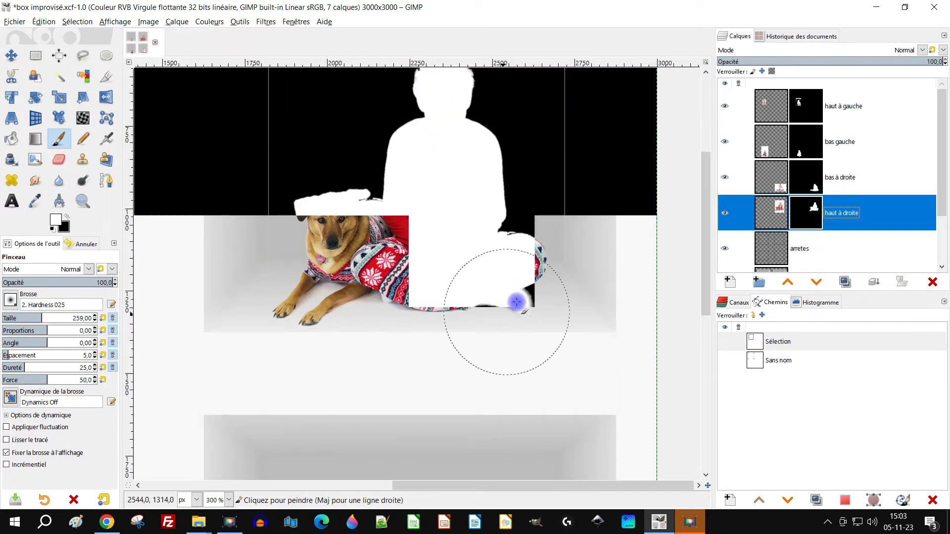
pyautogui.scroll(4, 421, 284)
pyautogui.moveTo(420, 356); pyautogui.dragTo(474, 192)
pyautogui.scroll(3, 446, 322)
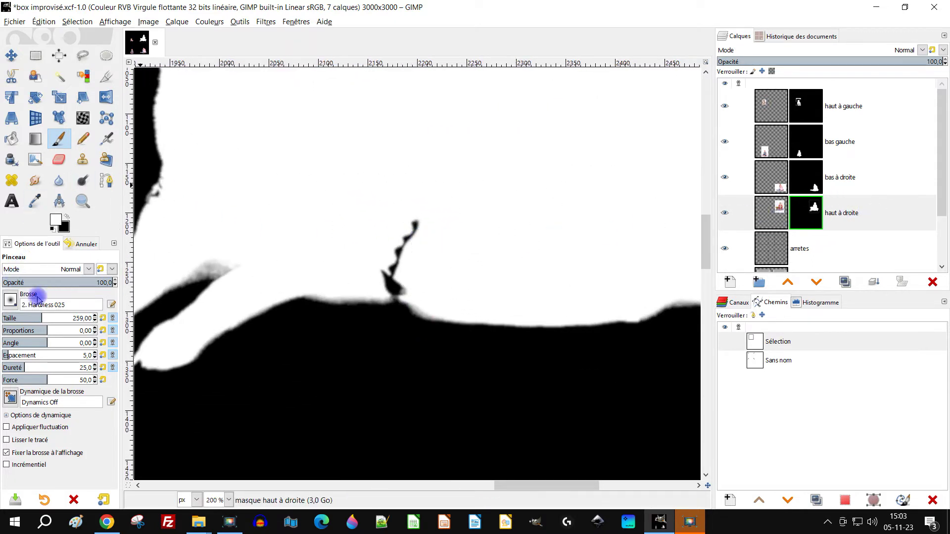
pyautogui.click(26, 319)
pyautogui.moveTo(431, 232)
pyautogui.mouseDown()
pyautogui.moveTo(490, 235)
pyautogui.moveTo(425, 251)
pyautogui.moveTo(400, 266)
pyautogui.moveTo(412, 279)
pyautogui.moveTo(392, 265)
pyautogui.mouseUp()
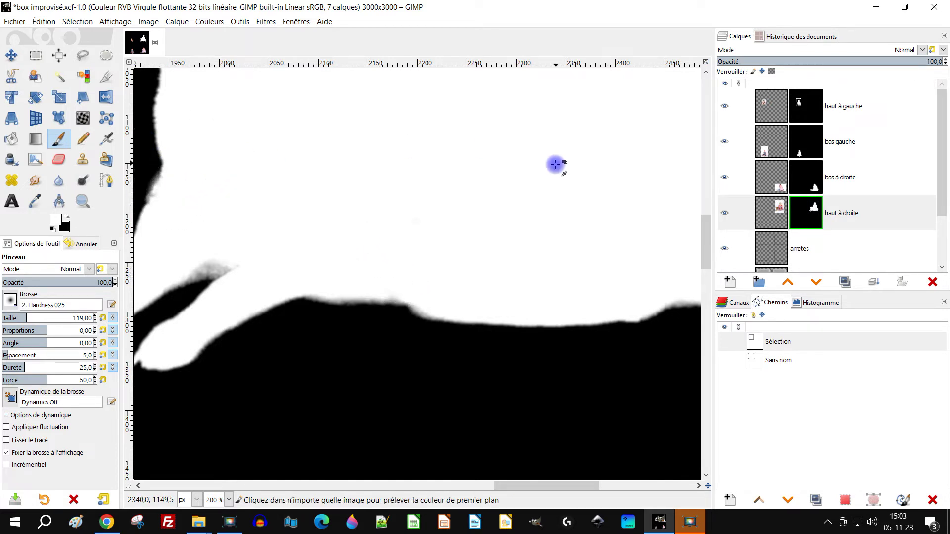
# Fill the dark notches along the boy's outer knee edge on the mask with white.
pyautogui.scroll(-2, 588, 184)
pyautogui.moveTo(588, 184); pyautogui.dragTo(564, 242)
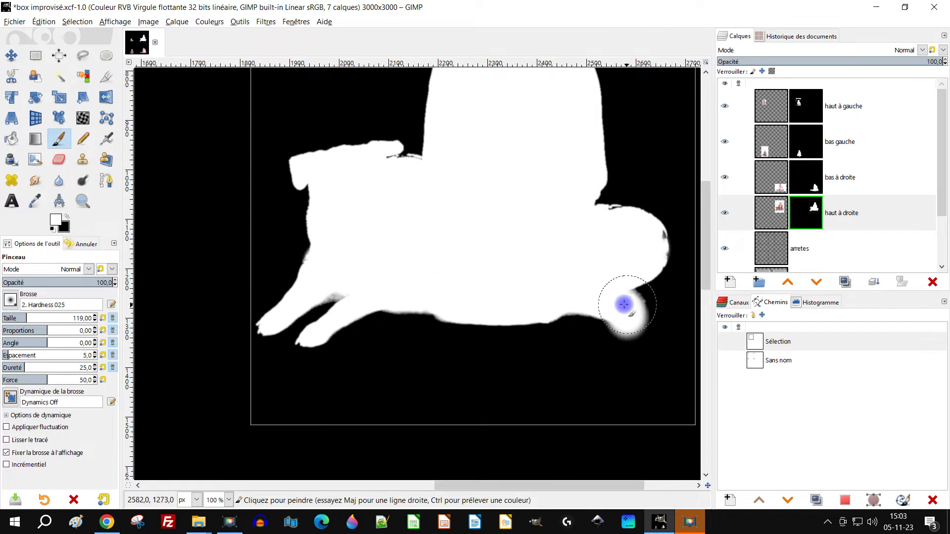
pyautogui.moveTo(620, 299); pyautogui.dragTo(559, 299)
pyautogui.scroll(4, 594, 258)
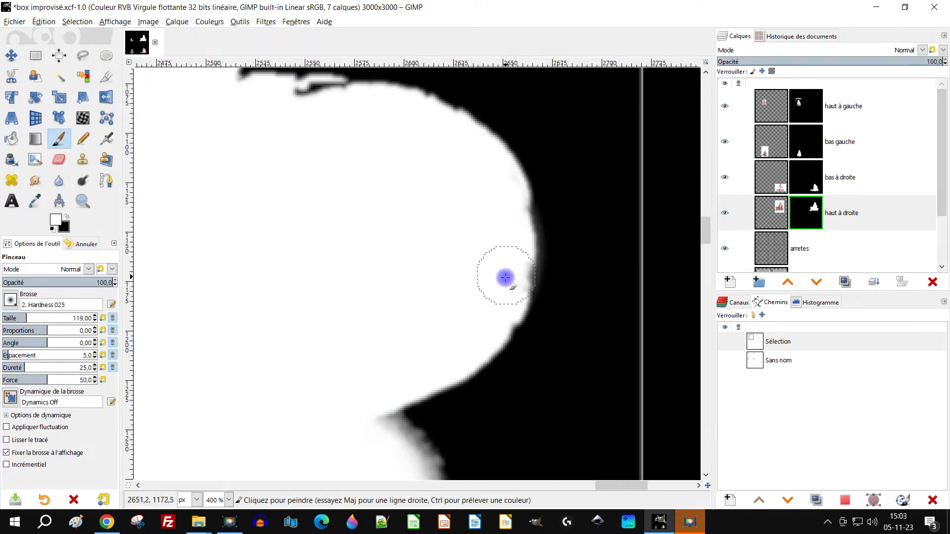
pyautogui.moveTo(347, 142)
pyautogui.mouseDown()
pyautogui.moveTo(308, 110)
pyautogui.moveTo(339, 108)
pyautogui.moveTo(297, 102)
pyautogui.moveTo(343, 101)
pyautogui.moveTo(348, 106)
pyautogui.moveTo(252, 94)
pyautogui.mouseUp()
# Check the boy's foot area on the "haut à droite" mask and turn off the layer mask display.
pyautogui.scroll(-8, 401, 227)
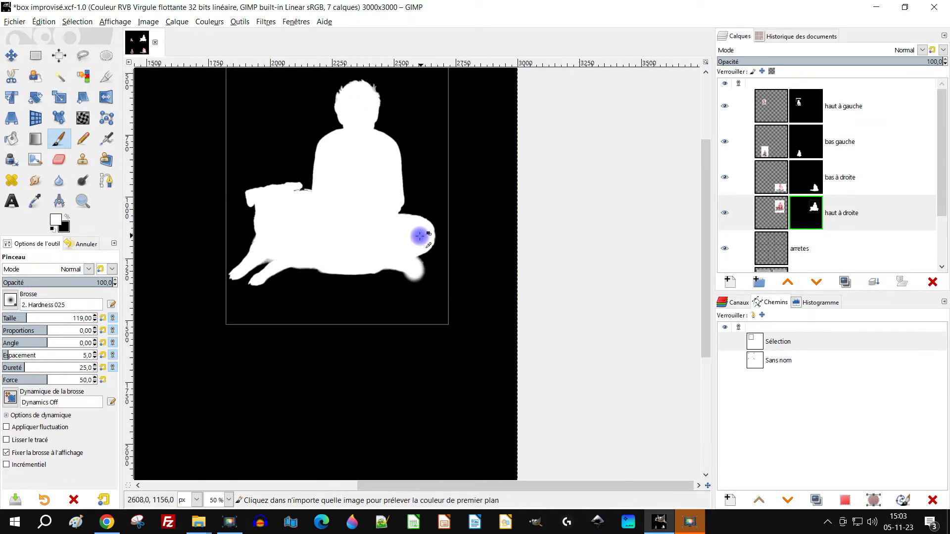
pyautogui.scroll(6, 418, 236)
pyautogui.moveTo(360, 183)
pyautogui.mouseDown()
pyautogui.moveTo(361, 163)
pyautogui.moveTo(373, 206)
pyautogui.moveTo(360, 218)
pyautogui.moveTo(342, 202)
pyautogui.mouseUp()
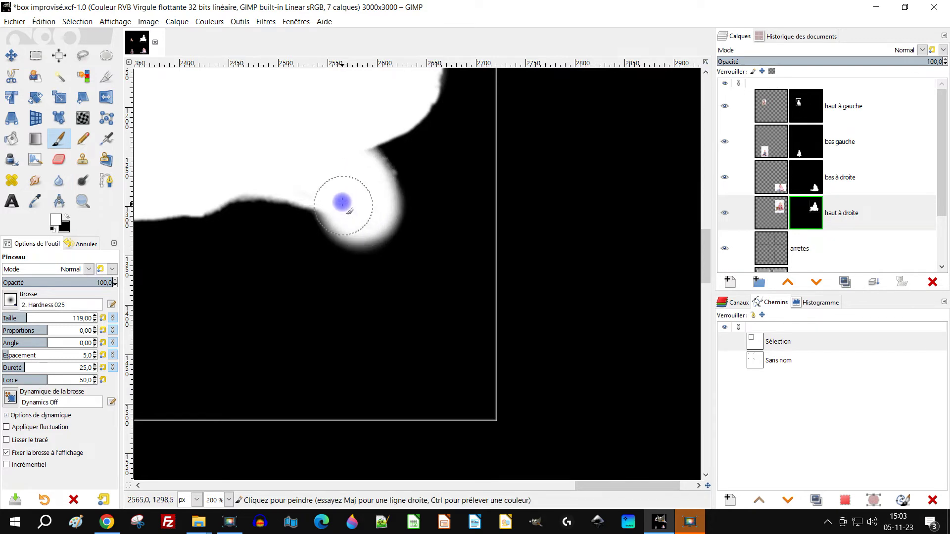
pyautogui.rightClick(803, 212)
pyautogui.click(746, 232)
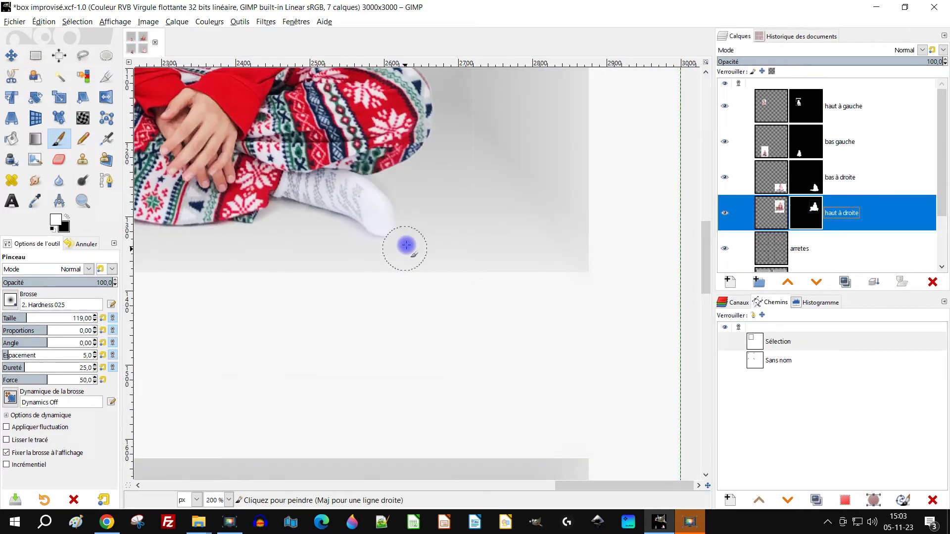
pyautogui.scroll(-3, 609, 273)
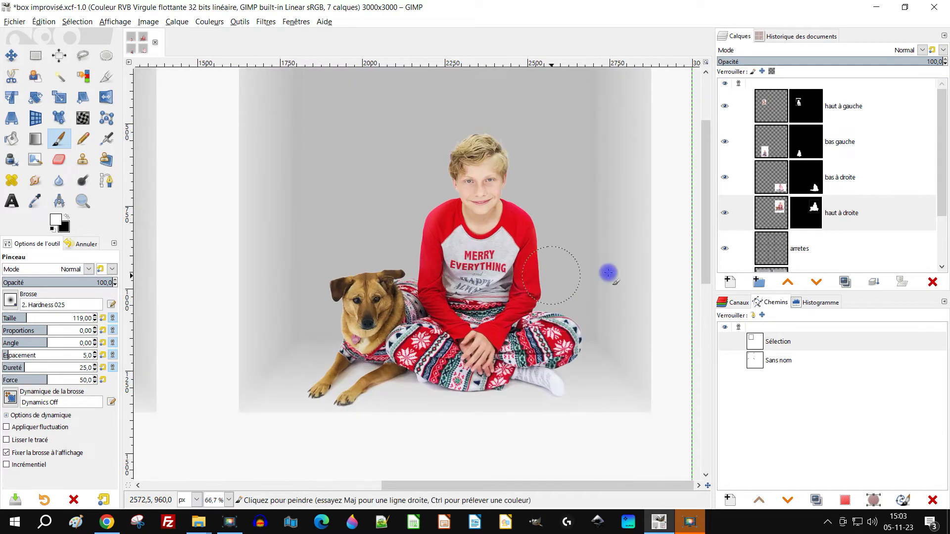
# Apply the layer mask to the "haut à droite" layer and crop the layer to its content.
pyautogui.rightClick(809, 217)
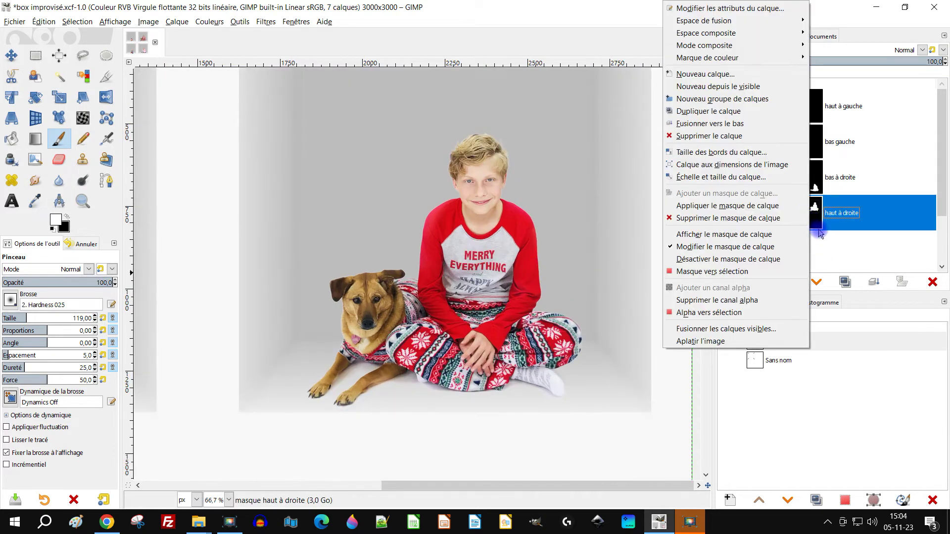
pyautogui.click(747, 207)
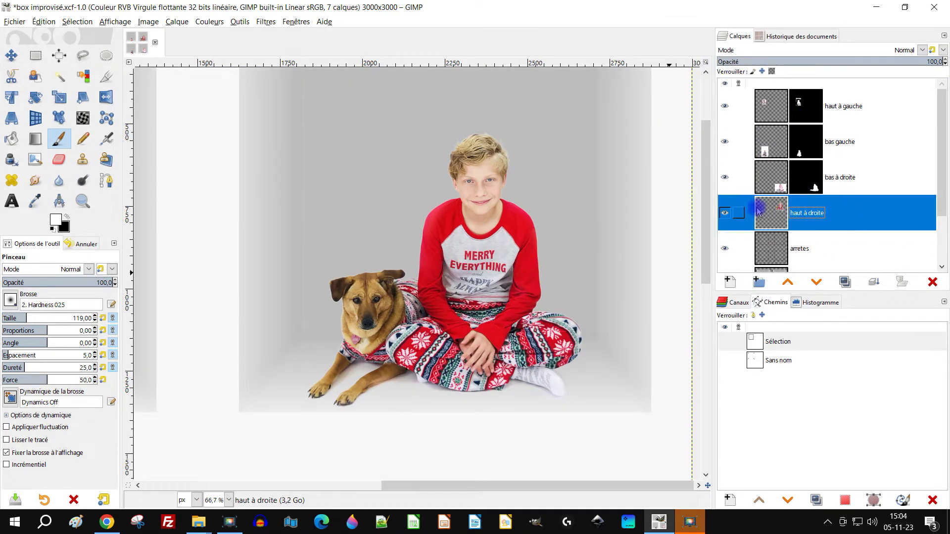
pyautogui.click(209, 22)
pyautogui.moveTo(180, 33)
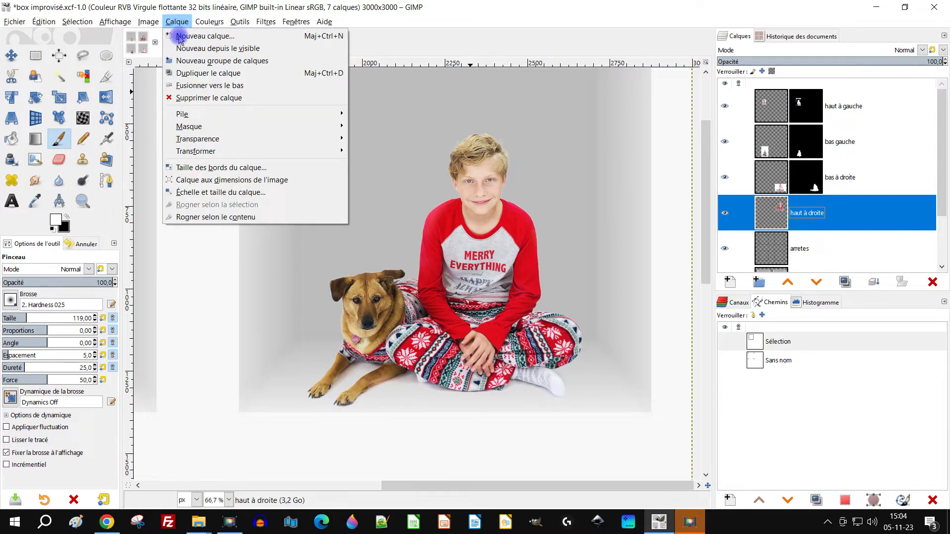
pyautogui.click(218, 216)
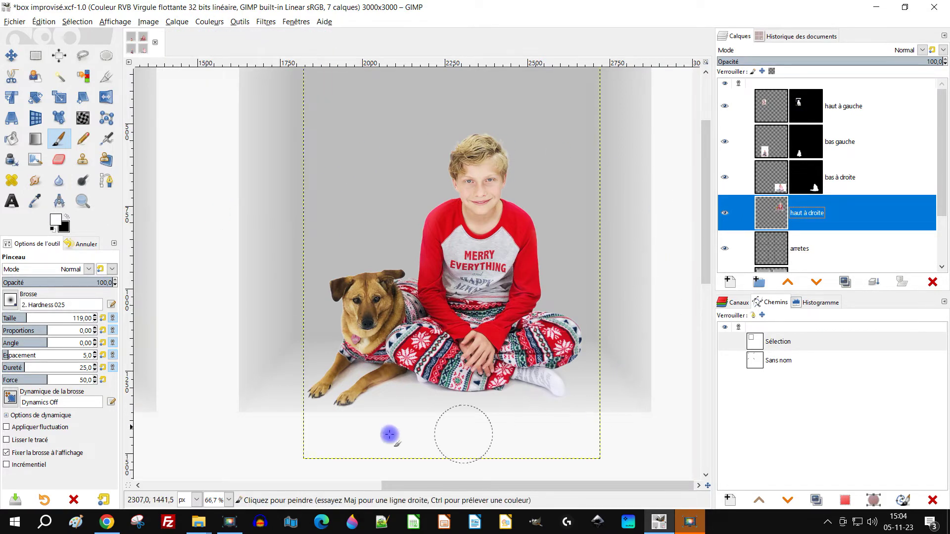
pyautogui.keyDown('ctrl'); pyautogui.scroll(-1, 450, 255); pyautogui.keyUp('ctrl')
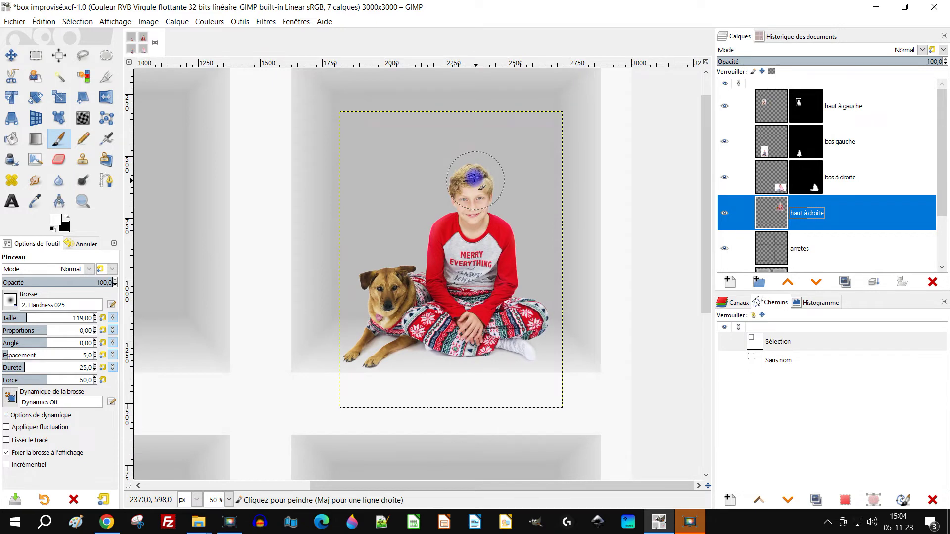
pyautogui.scroll(1, 472, 178)
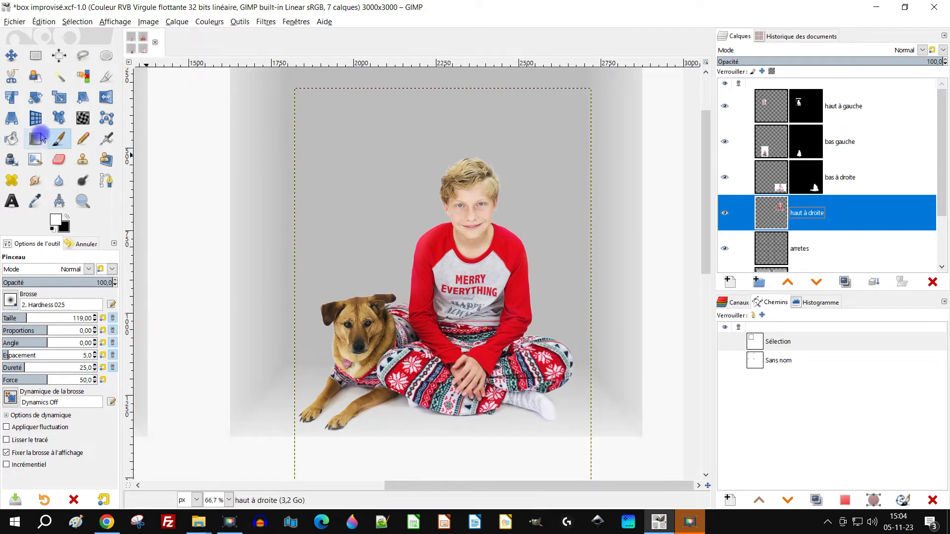
# Turn the "haut à droite" layer's alpha into a selection around the boy and dog, and clear that selection.
pyautogui.click(57, 159)
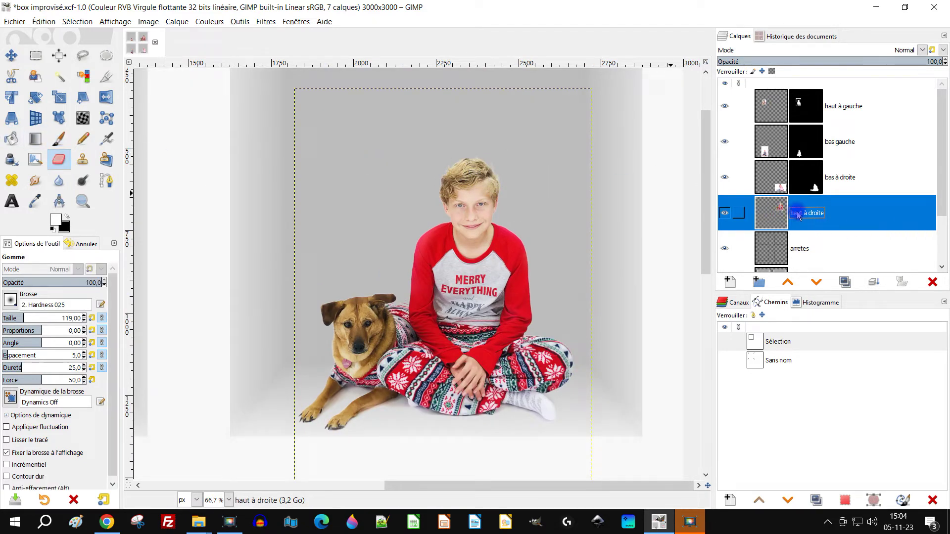
pyautogui.rightClick(780, 213)
pyautogui.click(836, 312)
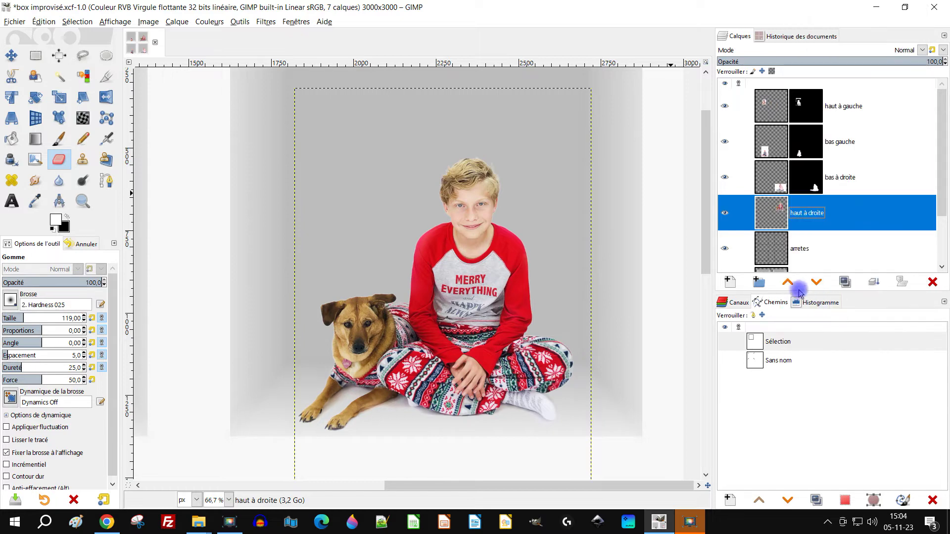
pyautogui.moveTo(534, 211); pyautogui.dragTo(549, 236)
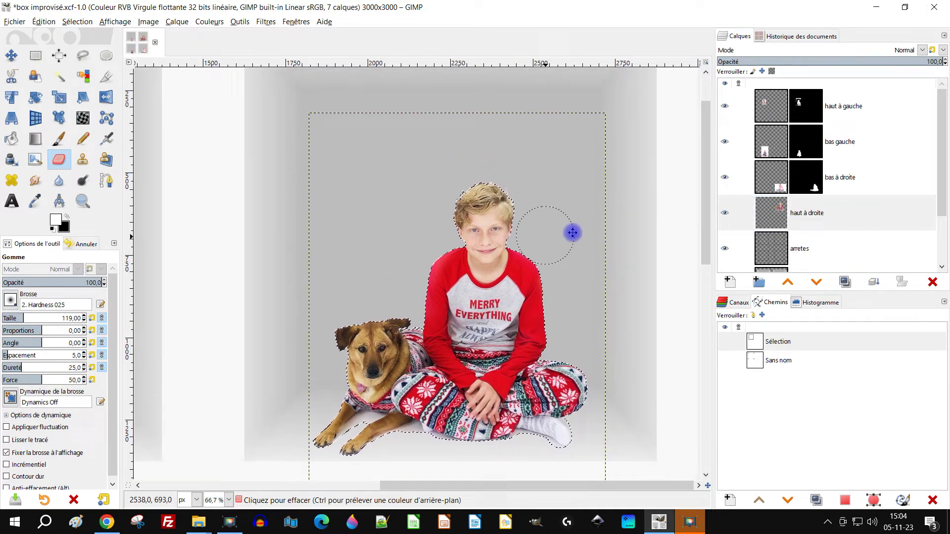
pyautogui.click(73, 23)
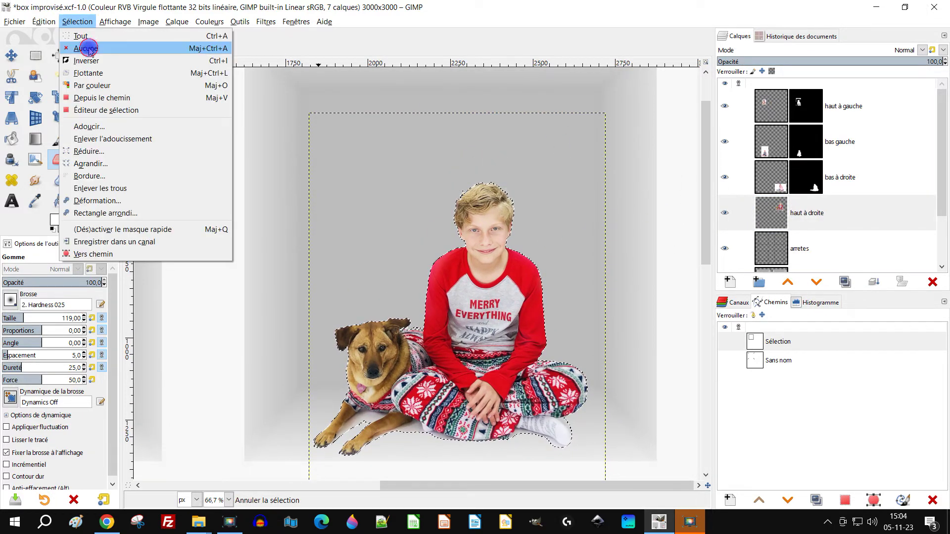
pyautogui.click(89, 50)
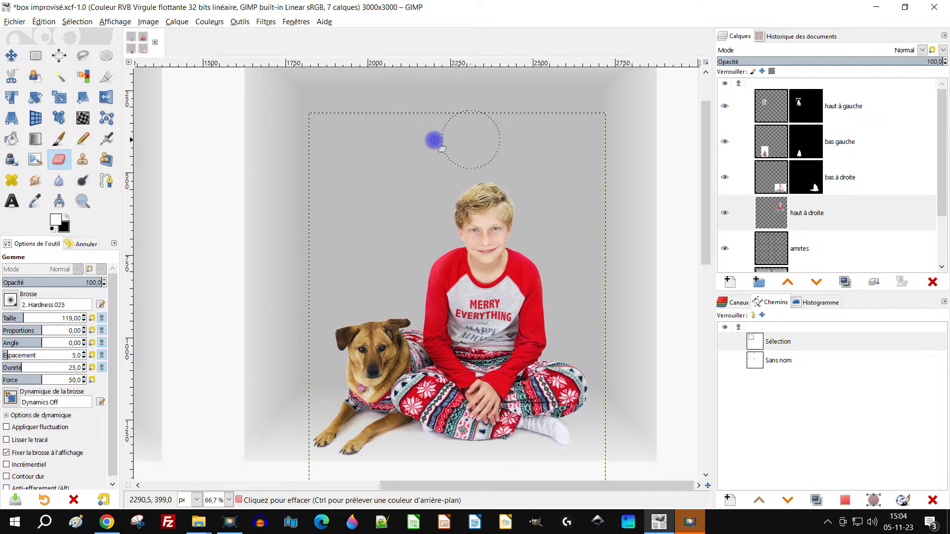
# Try once more to crop the "haut à droite" layer to its content.
pyautogui.scroll(-5, 488, 260)
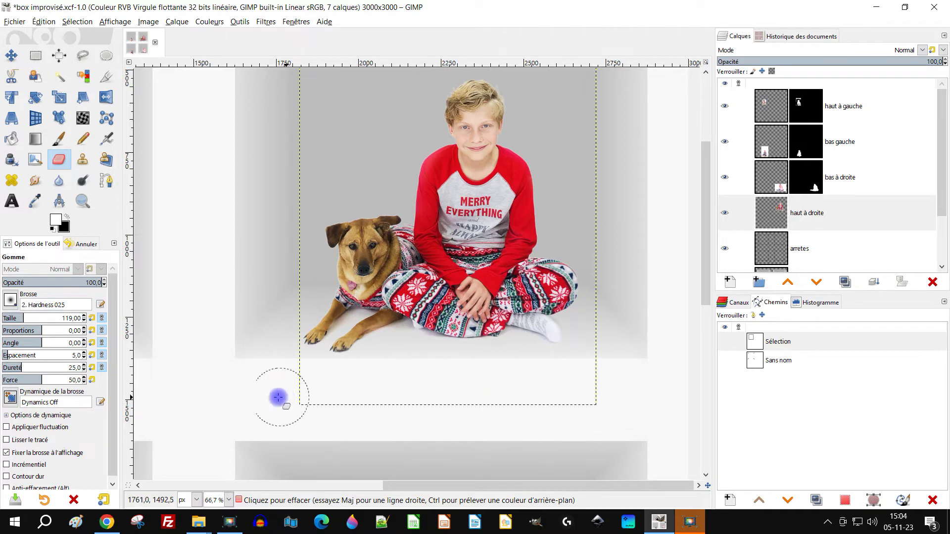
pyautogui.click(177, 21)
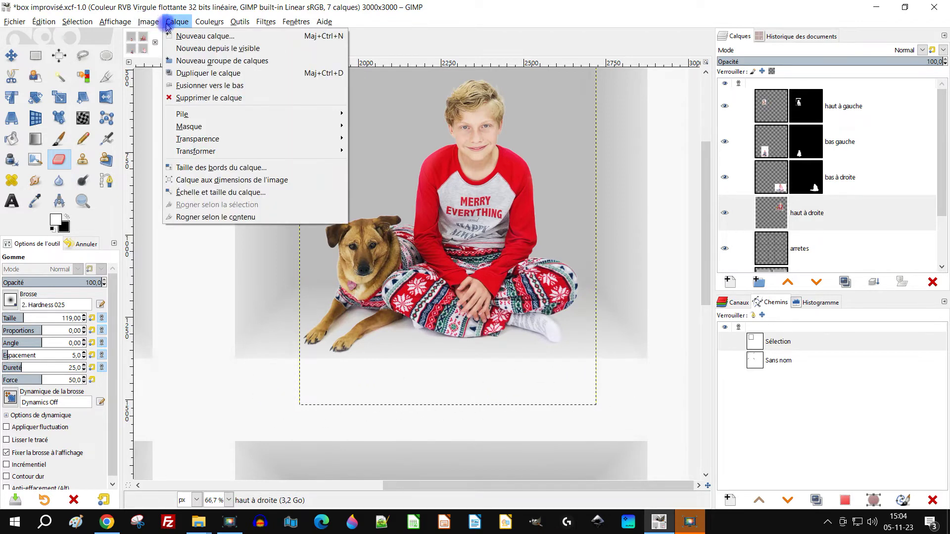
pyautogui.click(213, 215)
pyautogui.click(550, 298)
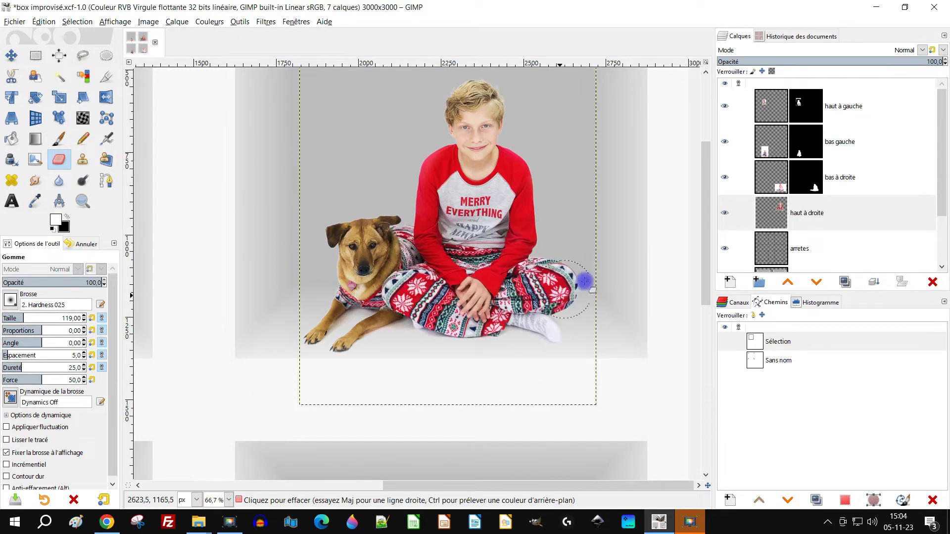
pyautogui.click(768, 227)
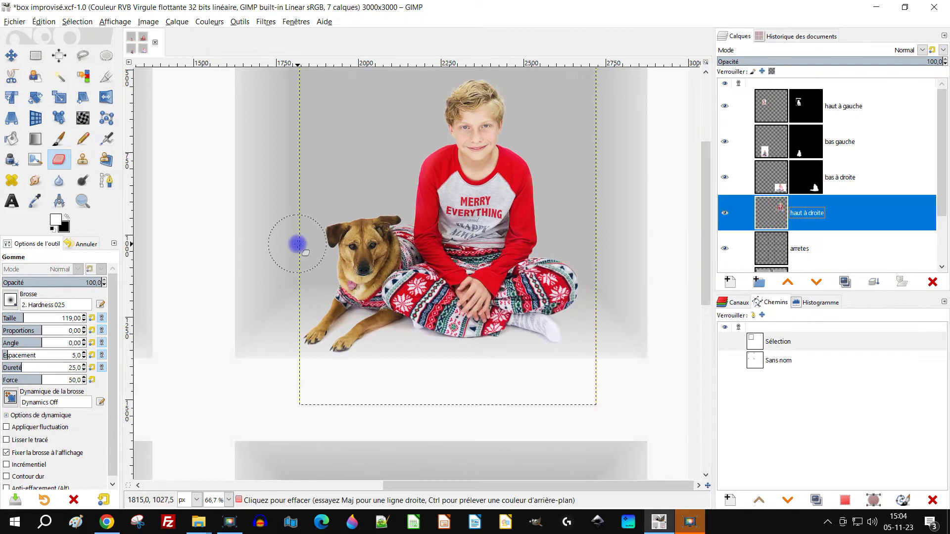
pyautogui.moveTo(647, 164); pyautogui.dragTo(627, 262)
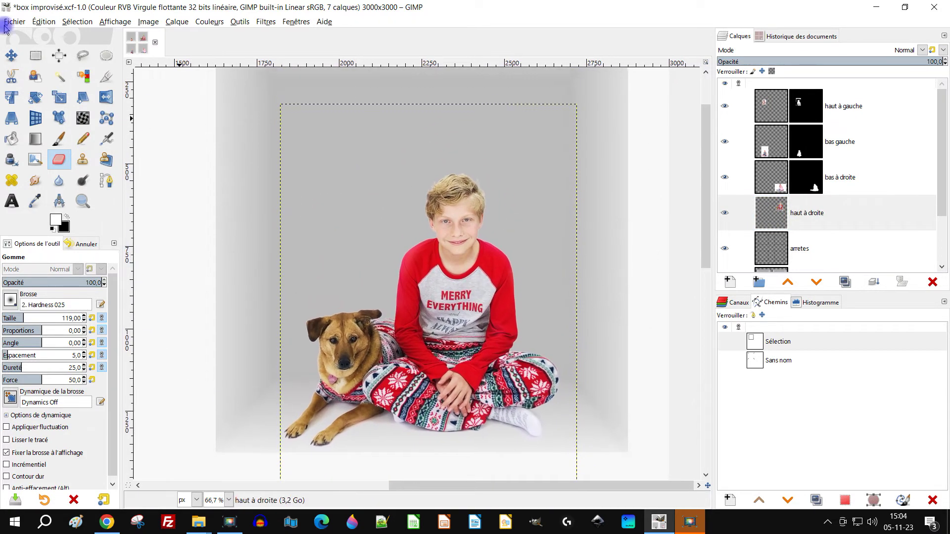
# Select a rectangle of about 1190 × 249 px above the boy's head and delete its contents from the layer.
pyautogui.click(42, 57)
pyautogui.moveTo(244, 80); pyautogui.dragTo(637, 161)
pyautogui.press('Delete')
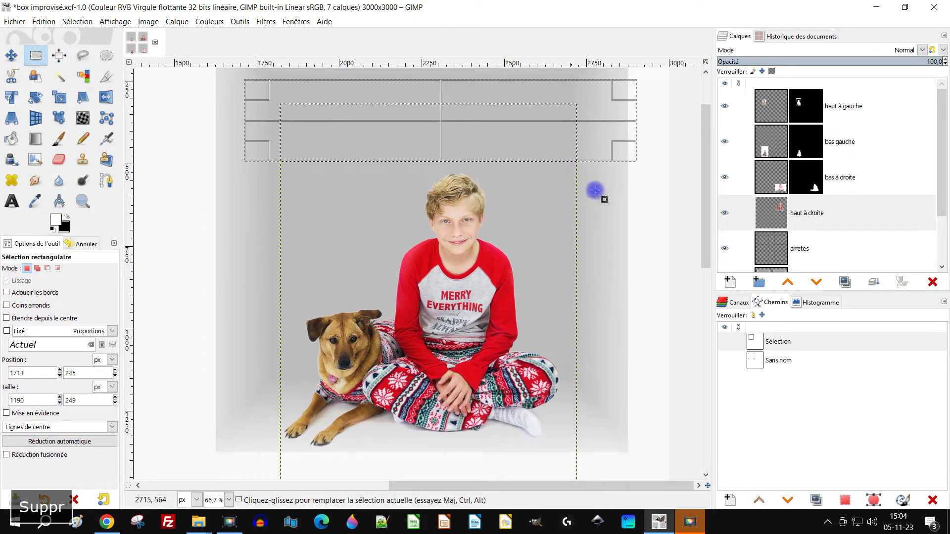
# Delete the layer's contents in a rectangle of about 1200 × 266 px below the boy and dog, and clear the selection.
pyautogui.scroll(-5, 615, 80)
pyautogui.moveTo(609, 370); pyautogui.dragTo(214, 284)
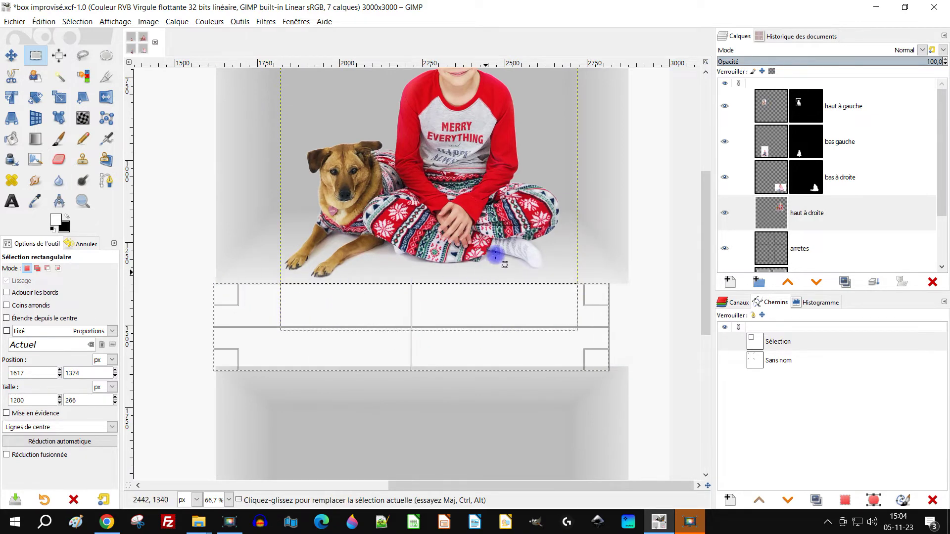
pyautogui.press('Delete')
pyautogui.click(726, 214)
pyautogui.click(726, 213)
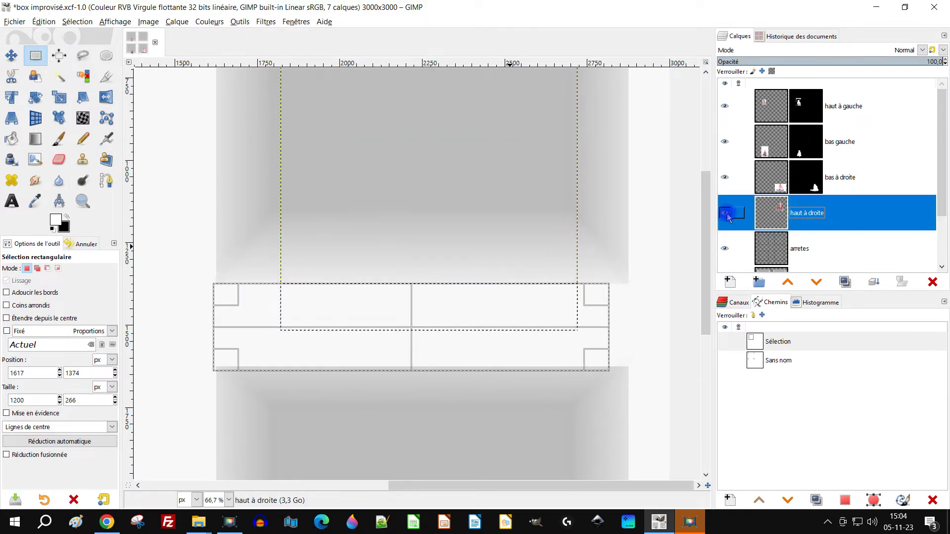
pyautogui.click(185, 157)
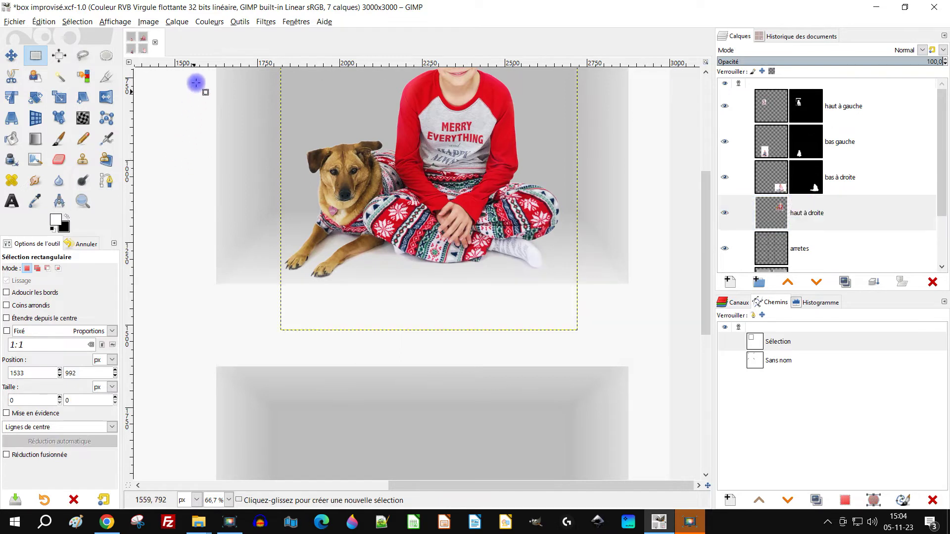
# Crop the "haut à droite" layer to its remaining content.
pyautogui.click(166, 22)
pyautogui.click(191, 213)
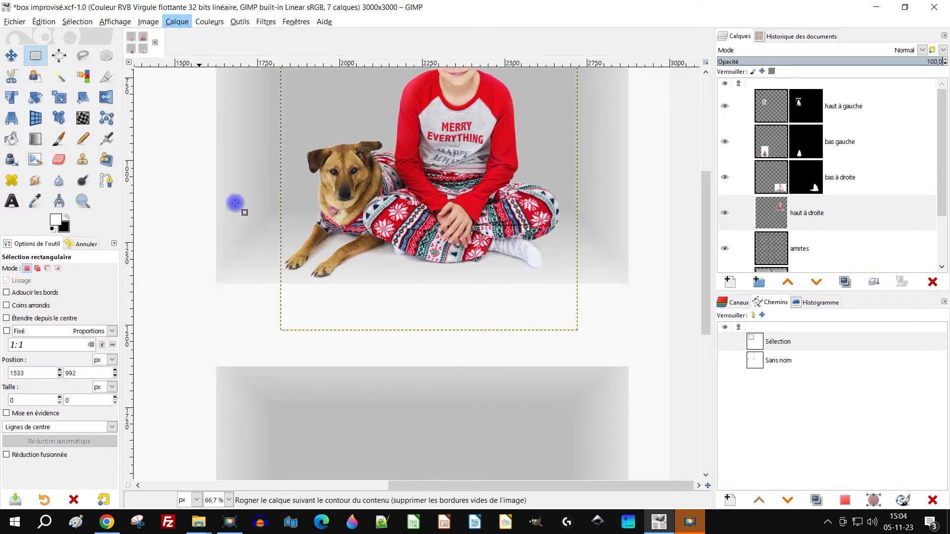
pyautogui.scroll(5, 480, 186)
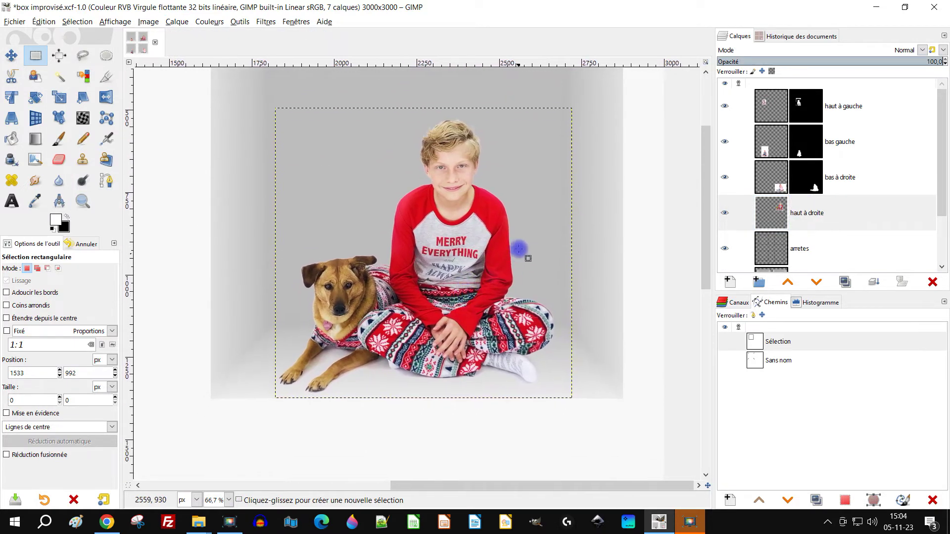
pyautogui.scroll(1, 609, 256)
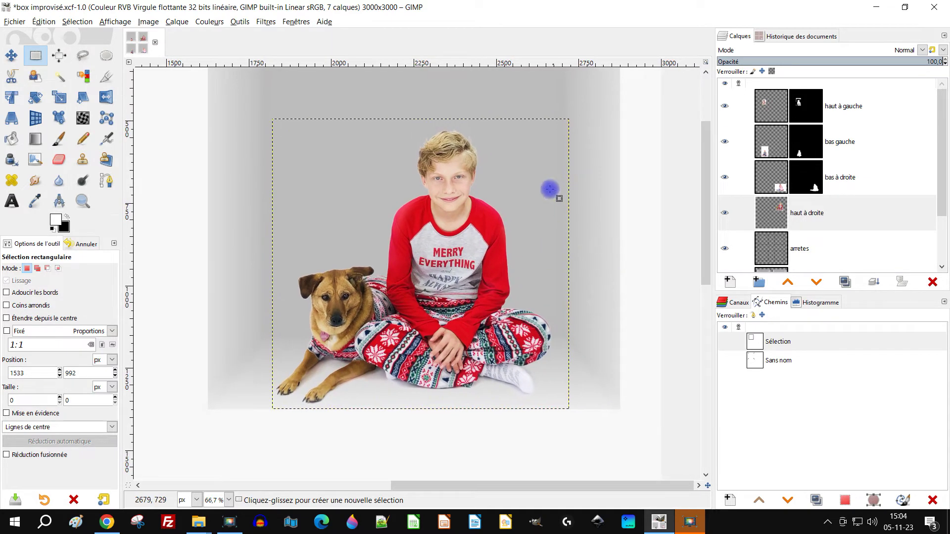
pyautogui.scroll(-4, 529, 219)
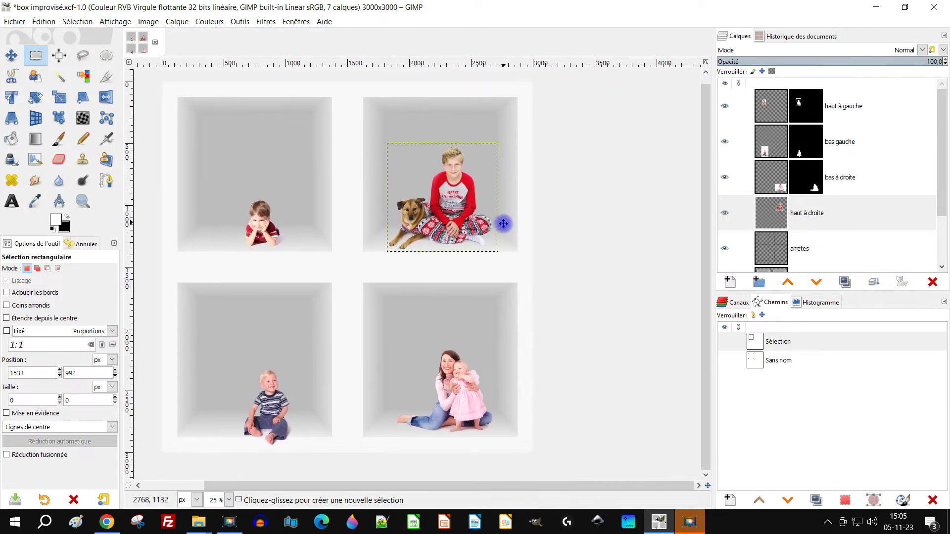
# Scale the boy and dog down proportionally to 776 × 759 px and move them down onto the box floor.
pyautogui.scroll(2, 506, 221)
pyautogui.click(61, 97)
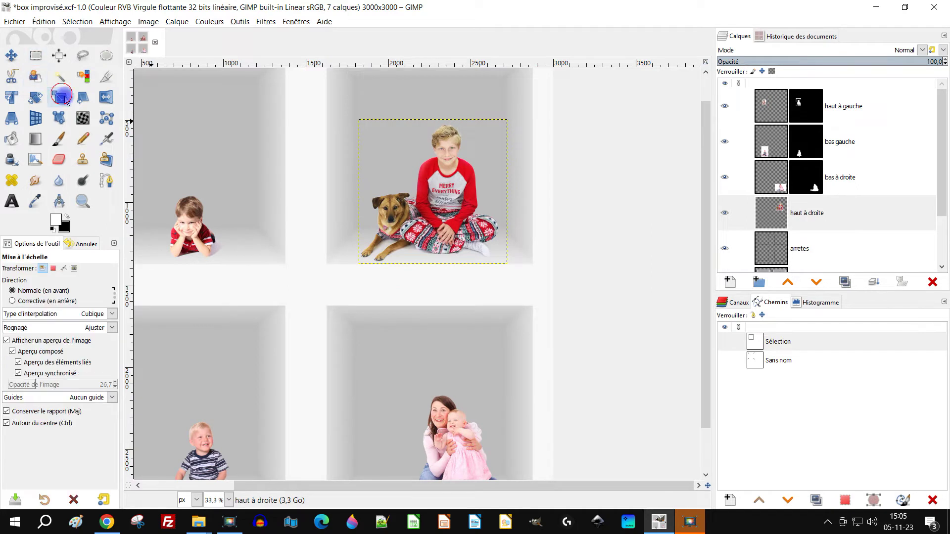
pyautogui.moveTo(770, 217); pyautogui.dragTo(456, 204)
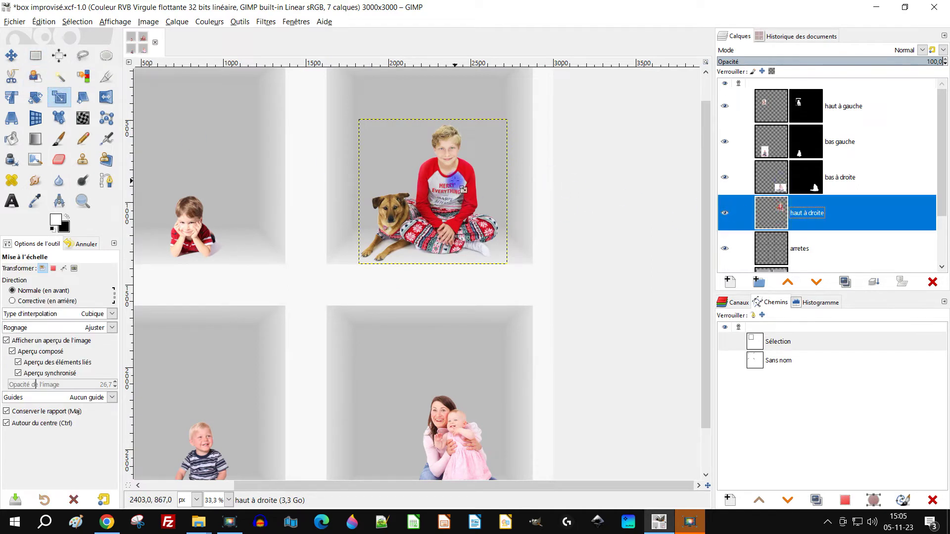
pyautogui.click(463, 189)
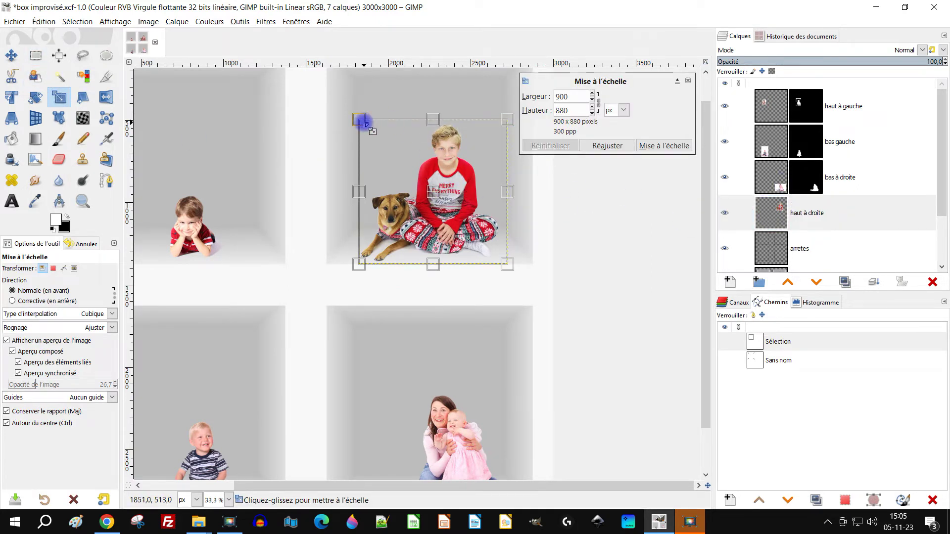
pyautogui.moveTo(365, 124); pyautogui.dragTo(382, 149)
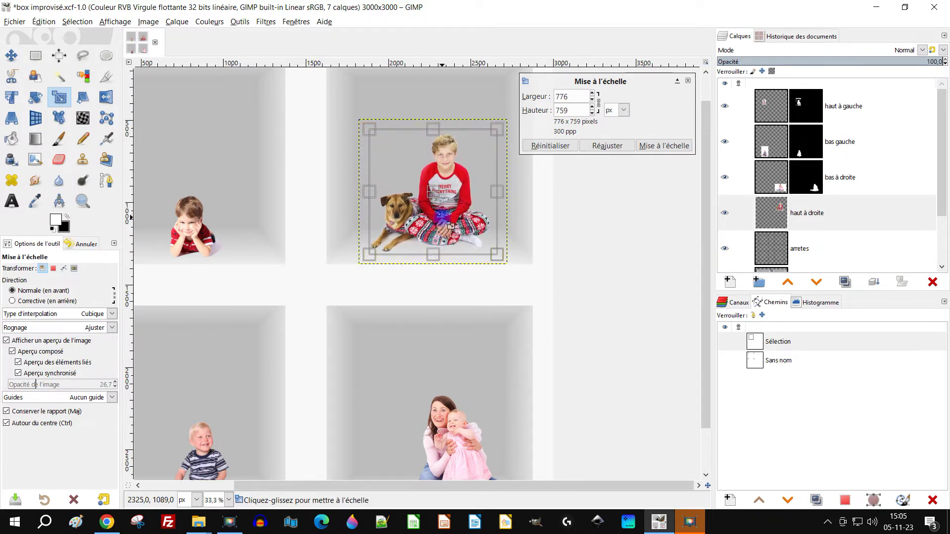
pyautogui.moveTo(431, 192); pyautogui.dragTo(438, 211)
pyautogui.scroll(-3, 468, 231)
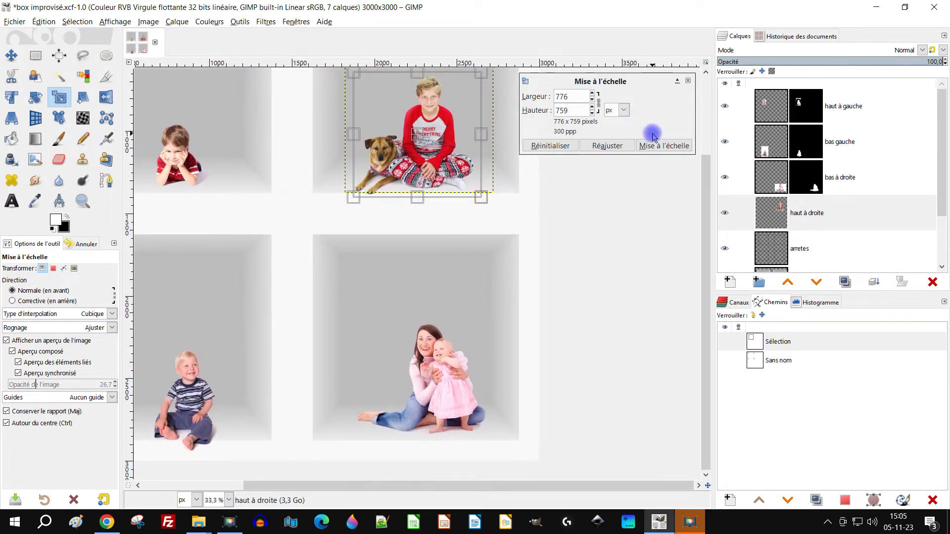
pyautogui.click(671, 144)
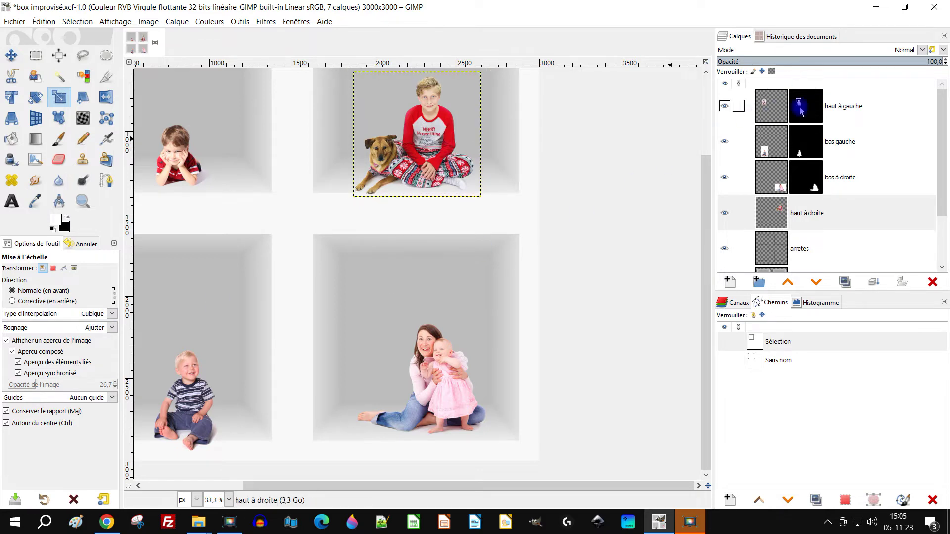
# Extend the "haut à droite" layer to the image dimensions.
pyautogui.rightClick(777, 212)
pyautogui.click(863, 165)
pyautogui.moveTo(577, 176); pyautogui.dragTo(665, 273)
pyautogui.scroll(-1, 625, 274)
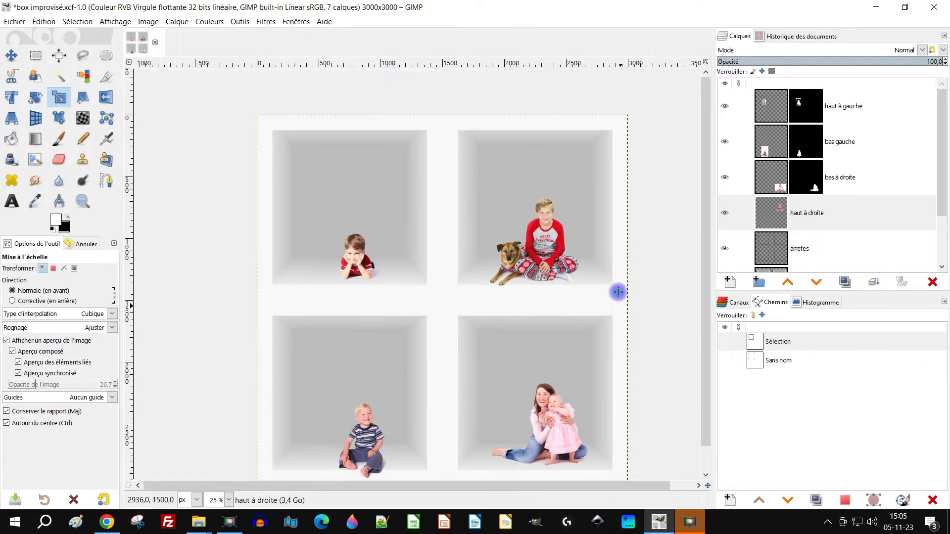
# Save the image.
pyautogui.moveTo(618, 292); pyautogui.dragTo(596, 259)
pyautogui.moveTo(509, 296); pyautogui.dragTo(522, 290)
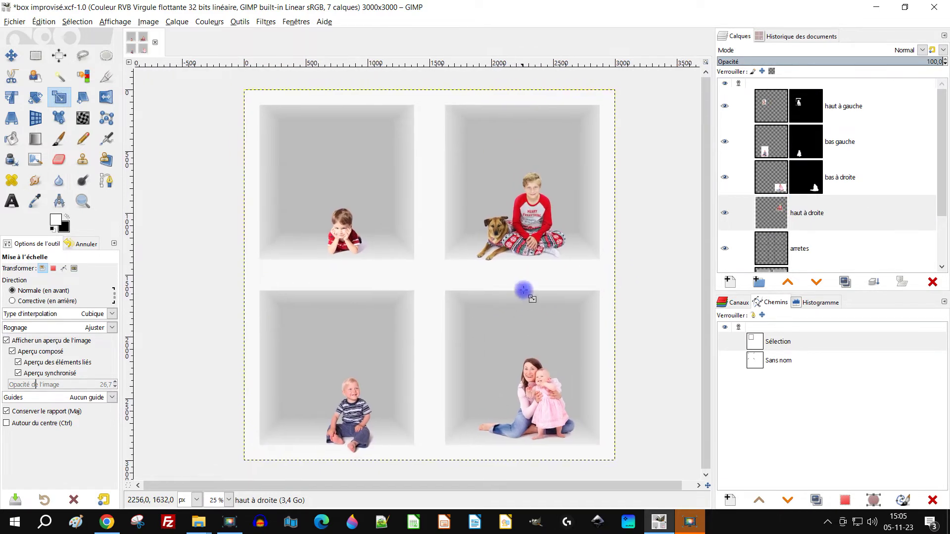
pyautogui.hotkey('ctrl', 's')
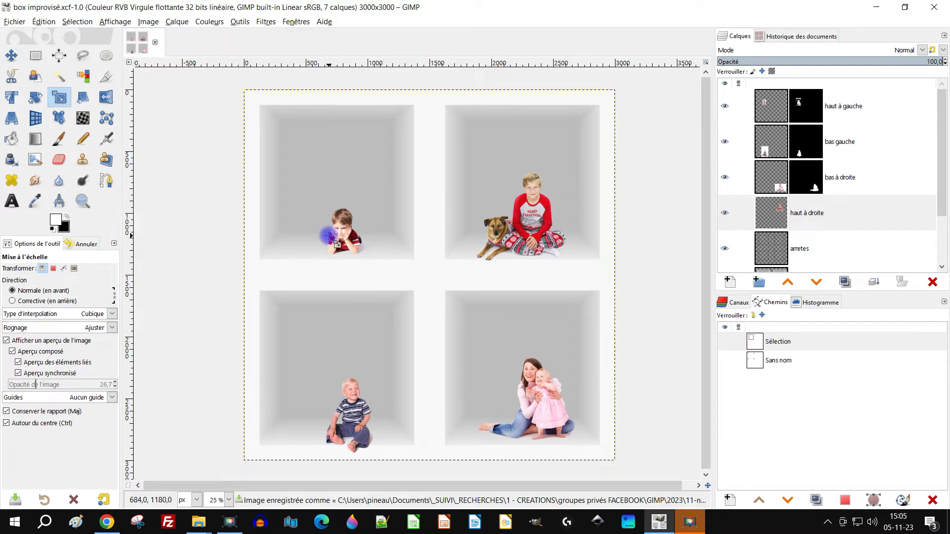
# Move the boy on the "haut à gauche" layer down onto the box floor and extend the layer to the image dimensions.
pyautogui.press('ctrl')
pyautogui.scroll(1, 337, 232)
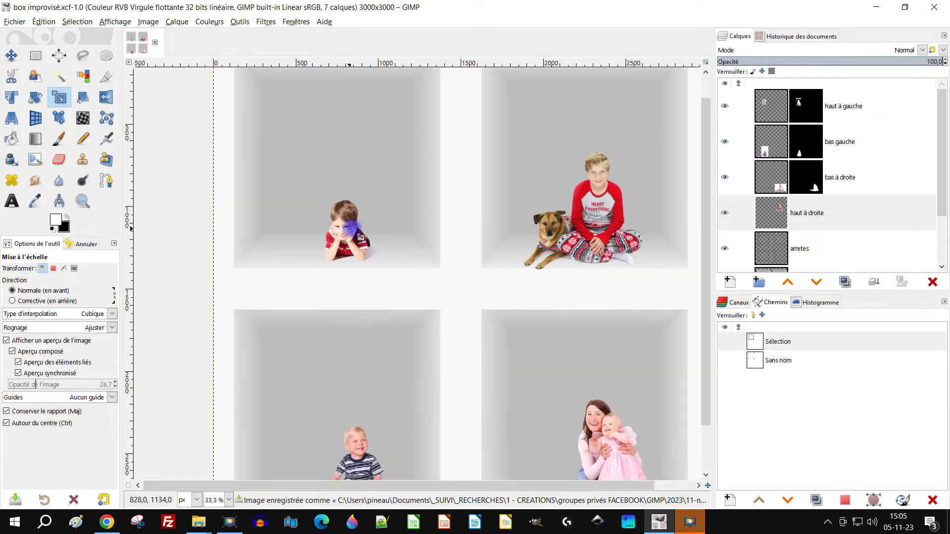
pyautogui.click(764, 107)
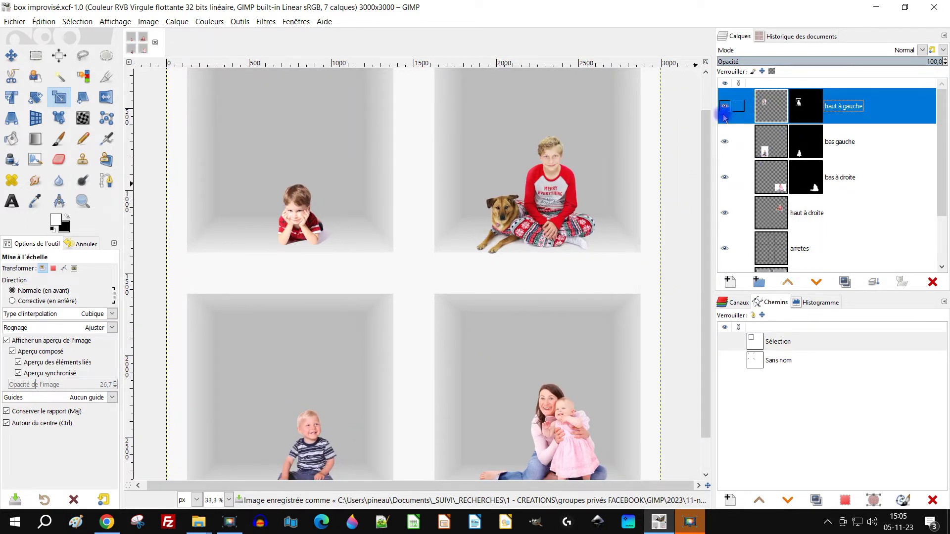
pyautogui.click(11, 55)
pyautogui.moveTo(314, 225); pyautogui.dragTo(316, 234)
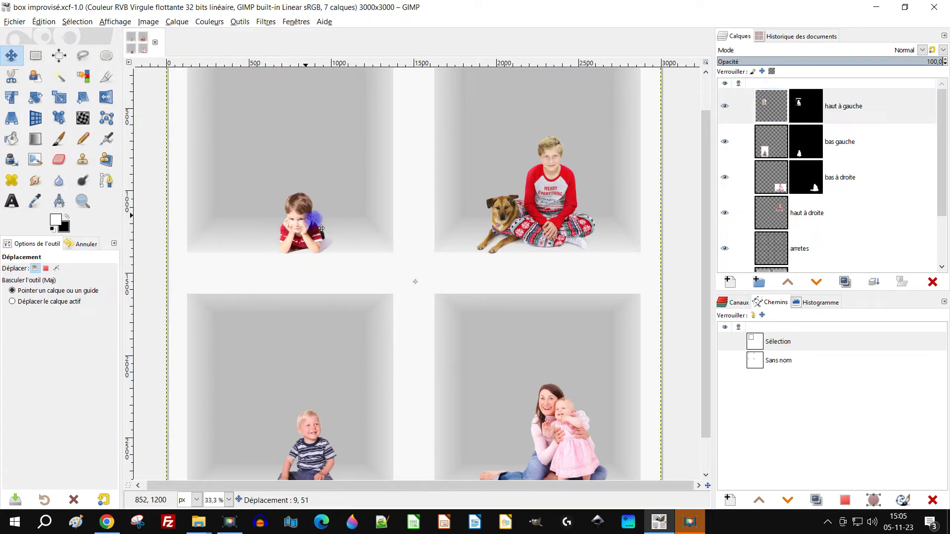
pyautogui.keyDown('ctrl'); pyautogui.scroll(-2, 397, 236); pyautogui.keyUp('ctrl')
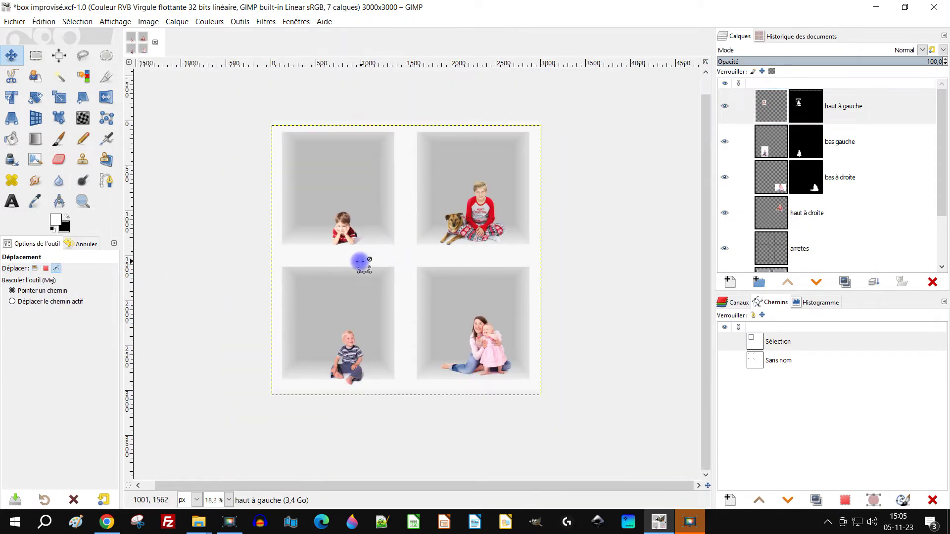
pyautogui.keyDown('ctrl'); pyautogui.scroll(3, 346, 247); pyautogui.keyUp('ctrl')
pyautogui.keyDown('ctrl'); pyautogui.scroll(-3, 400, 218); pyautogui.keyUp('ctrl')
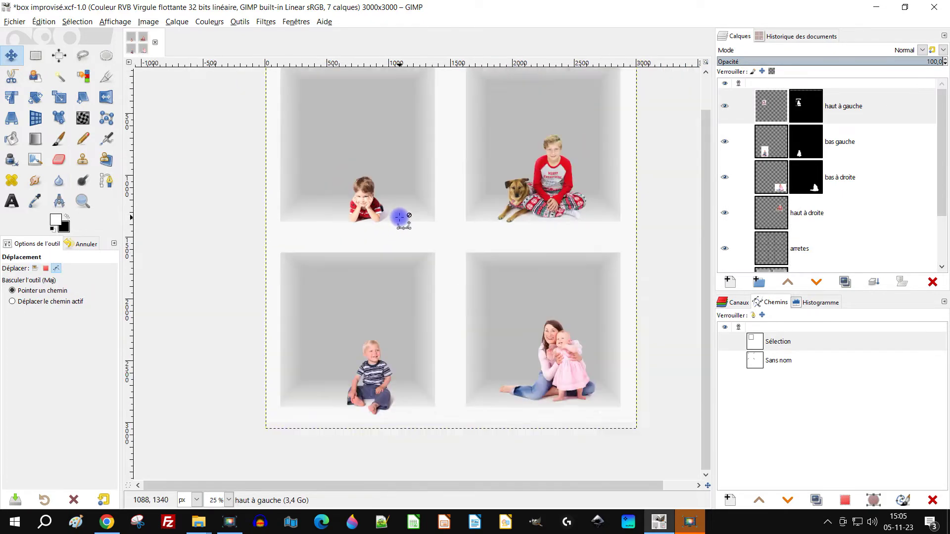
pyautogui.keyDown('ctrl'); pyautogui.scroll(1, 483, 202); pyautogui.keyUp('ctrl')
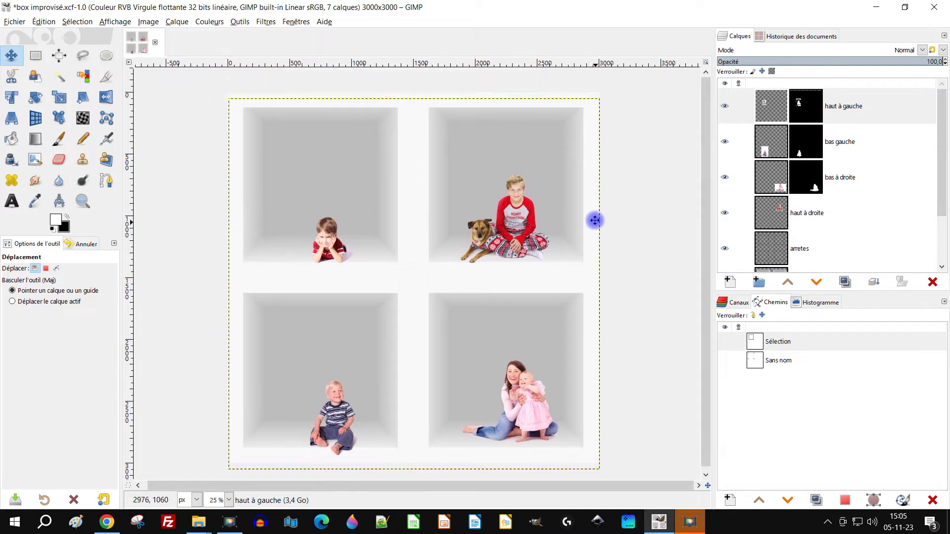
pyautogui.rightClick(772, 108)
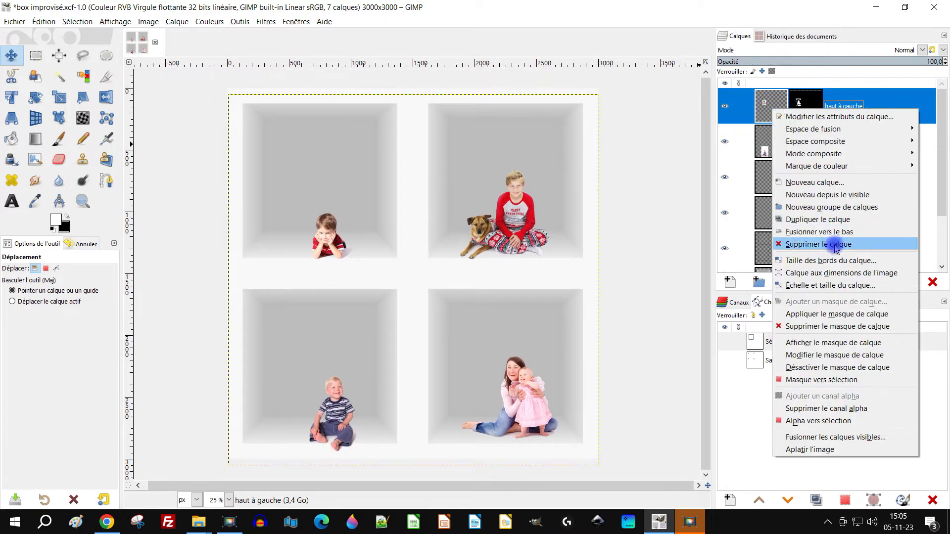
pyautogui.click(833, 273)
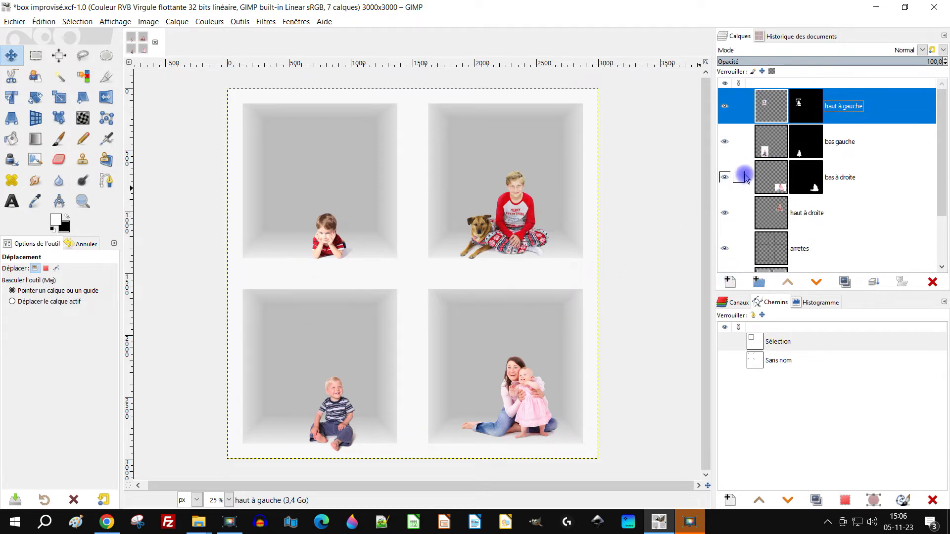
pyautogui.scroll(-3, 822, 223)
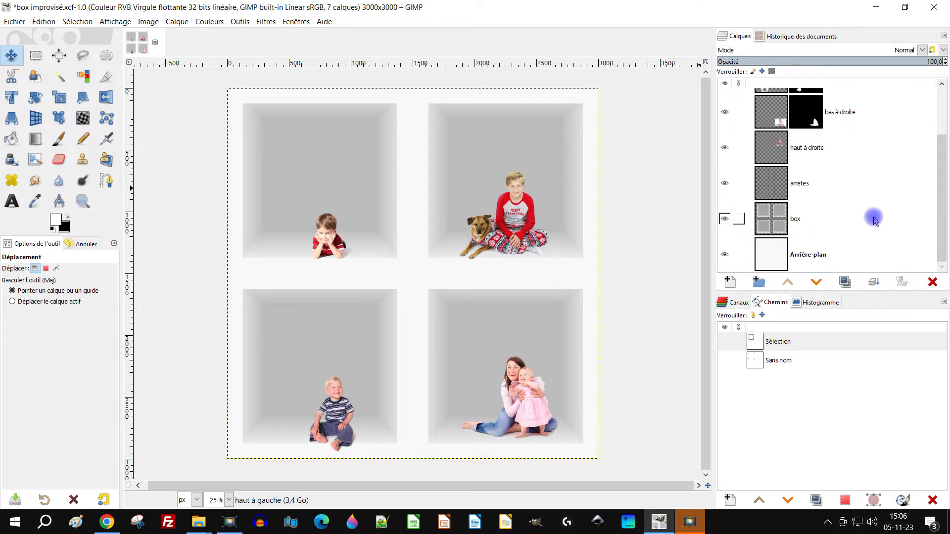
pyautogui.click(768, 263)
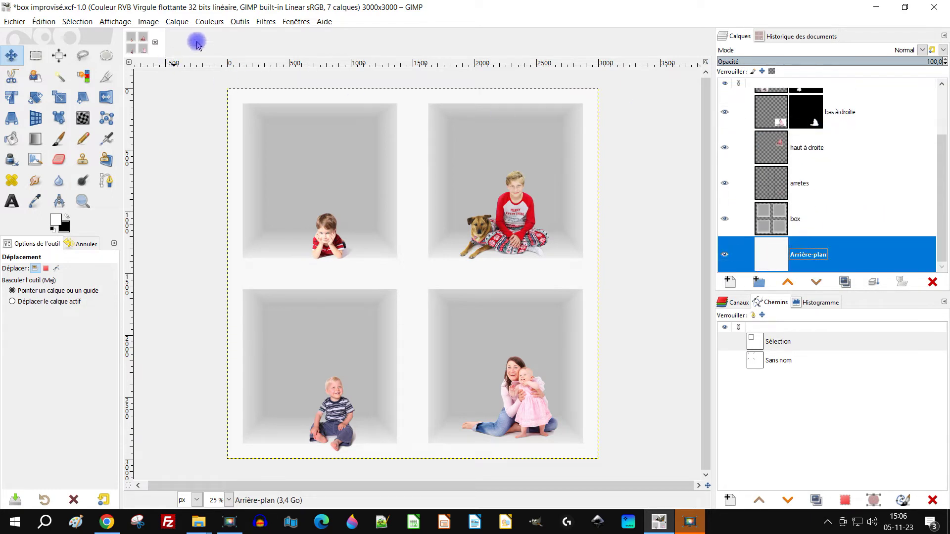
pyautogui.click(208, 21)
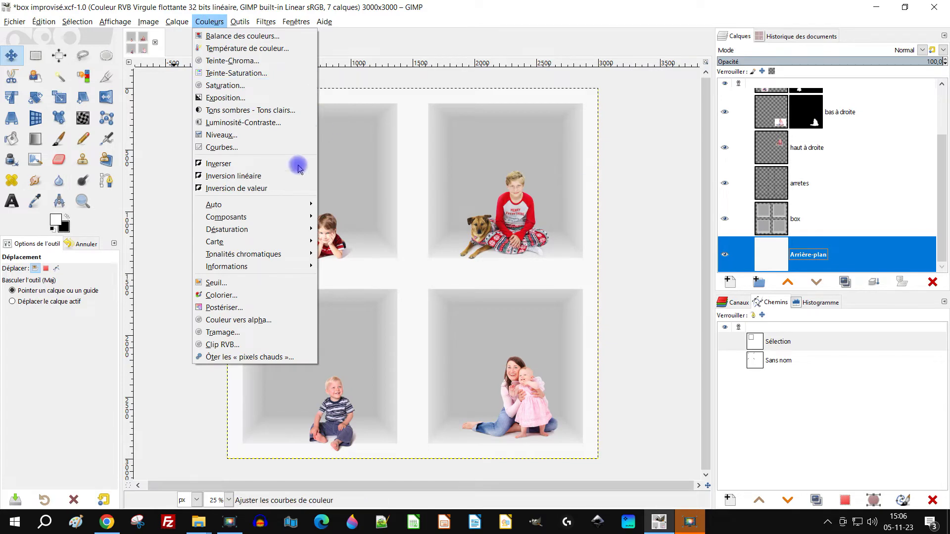
pyautogui.click(238, 295)
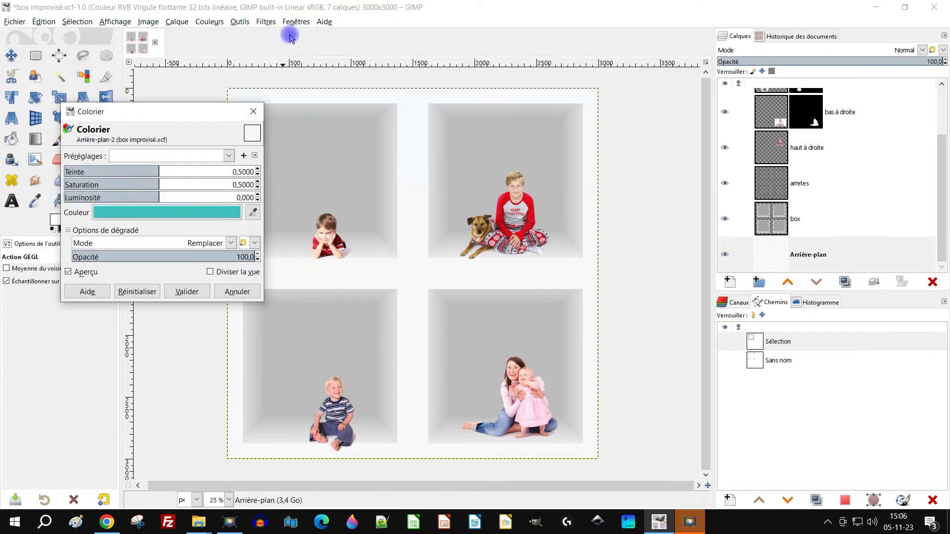
pyautogui.click(197, 214)
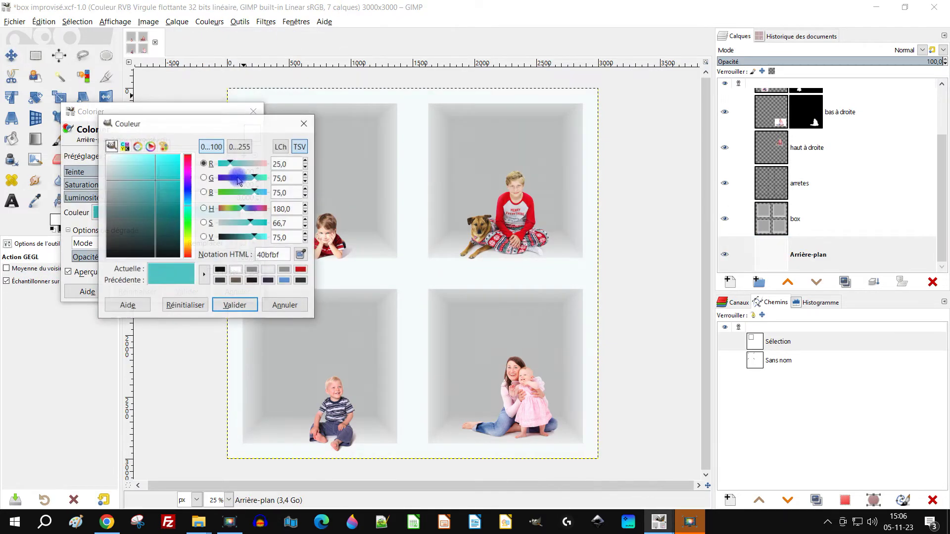
pyautogui.click(188, 249)
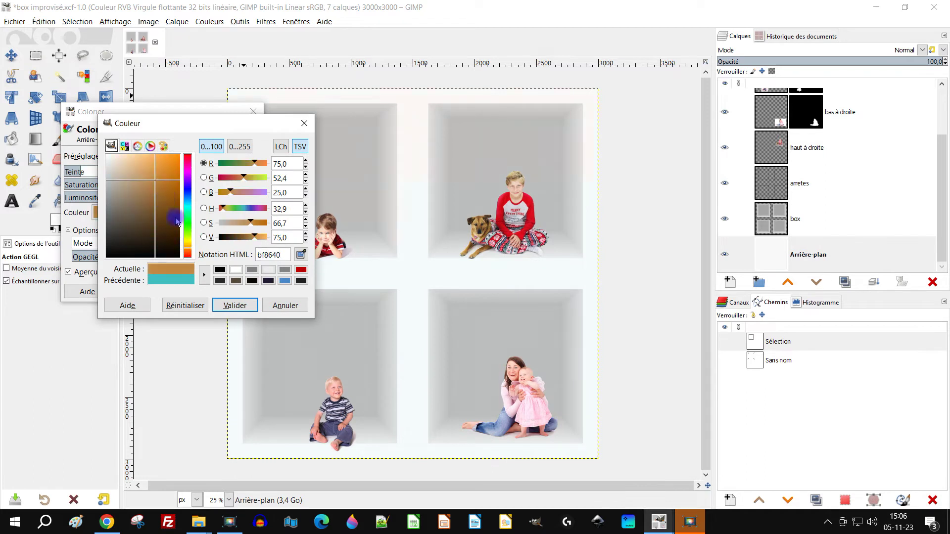
pyautogui.moveTo(189, 158); pyautogui.dragTo(189, 149)
pyautogui.moveTo(154, 182); pyautogui.dragTo(177, 163)
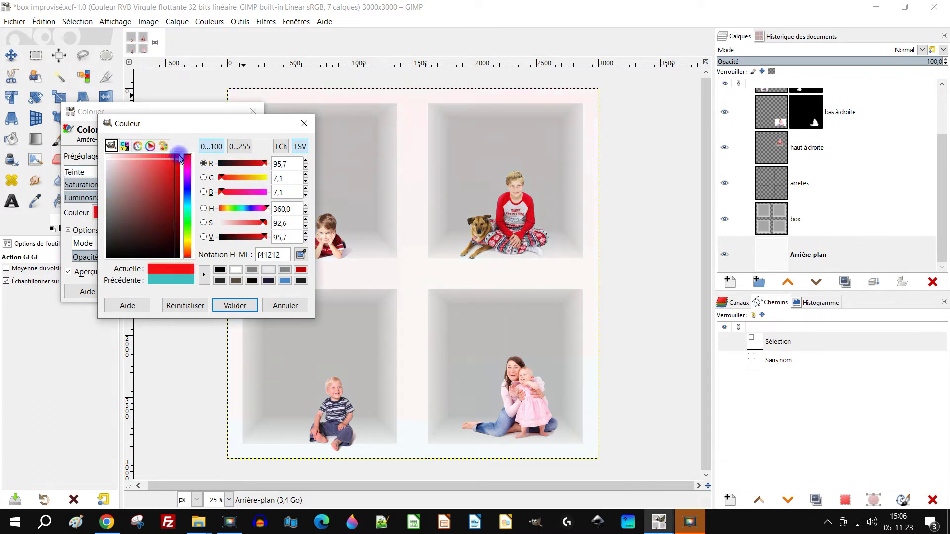
pyautogui.moveTo(210, 123); pyautogui.dragTo(149, 93)
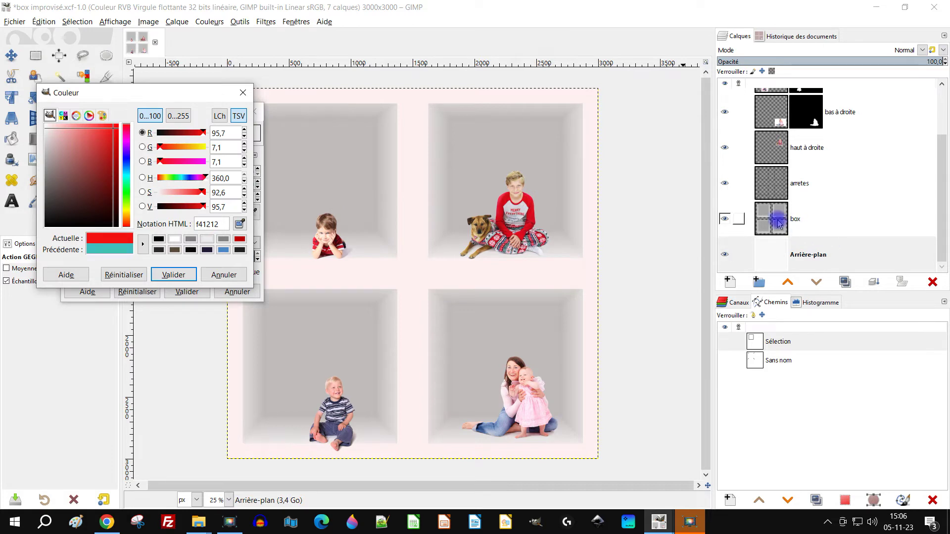
pyautogui.click(224, 274)
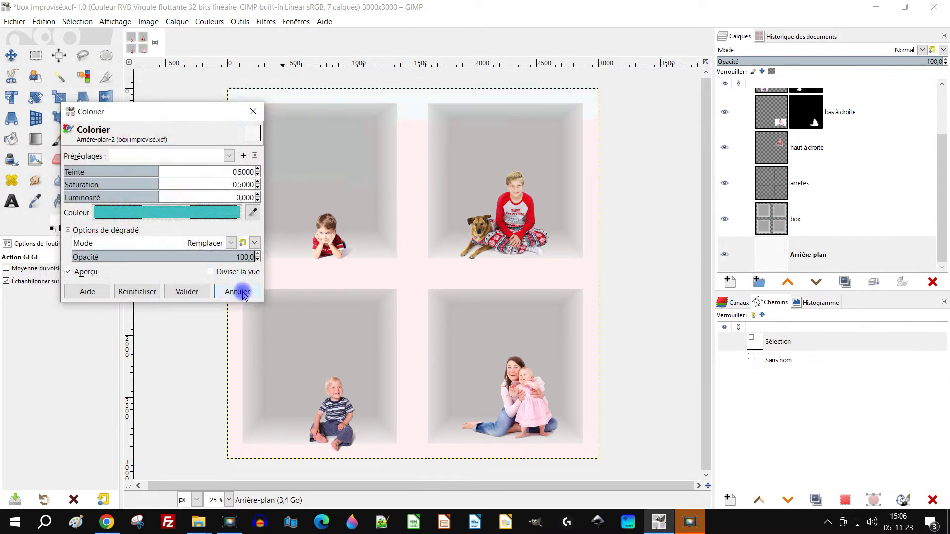
pyautogui.click(239, 291)
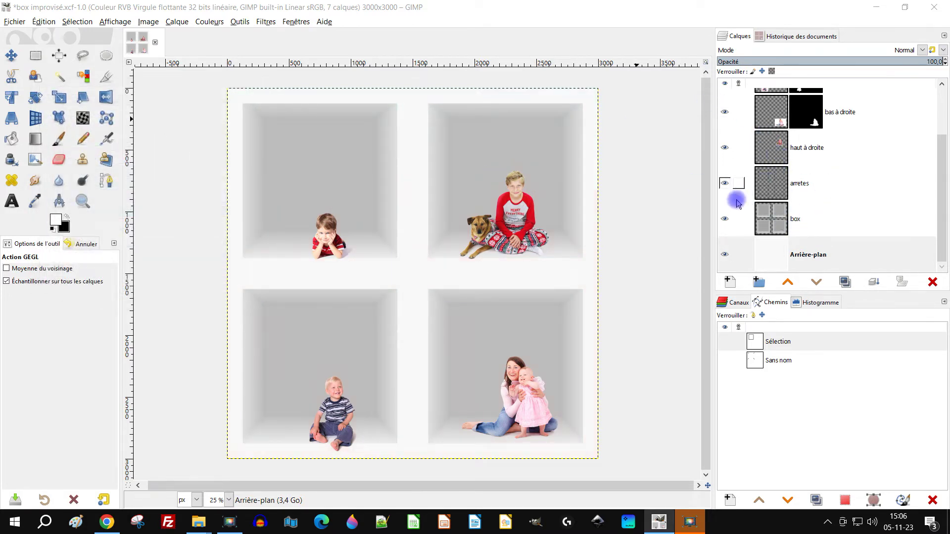
# Hide the four people layers: "haut à gauche", "bas gauche", "bas à droite" and "haut à droite".
pyautogui.scroll(3, 770, 182)
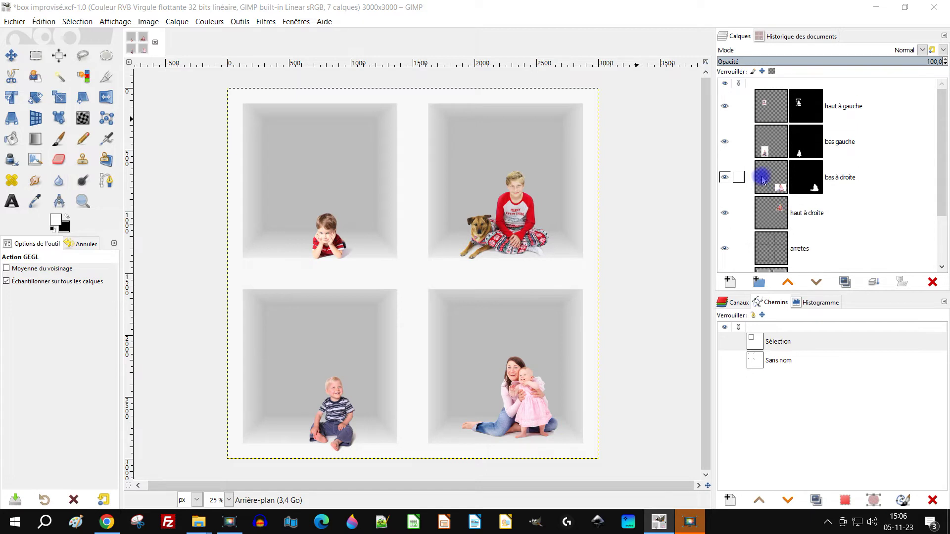
pyautogui.click(725, 177)
pyautogui.click(725, 144)
pyautogui.click(725, 106)
pyautogui.click(725, 213)
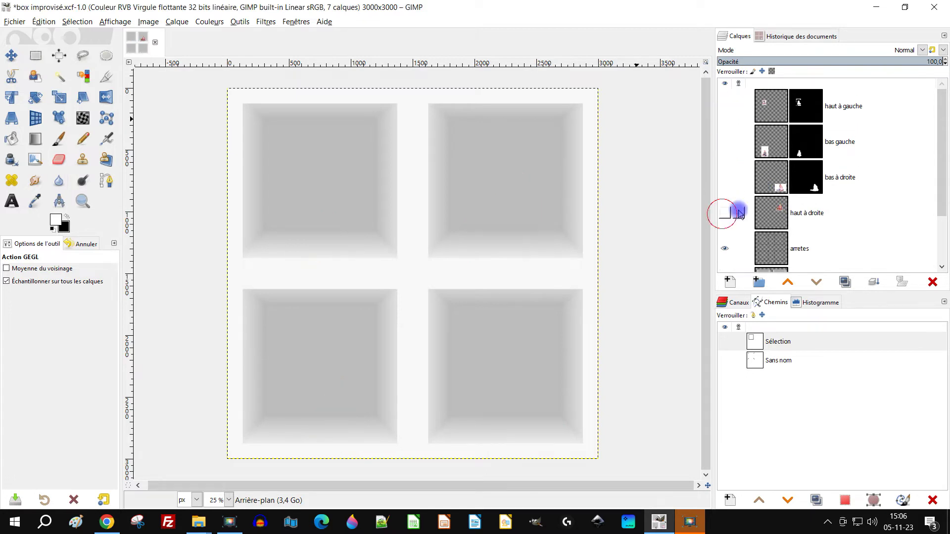
# Create a new layer from the visible boxes and background directly above the "arretes" layer.
pyautogui.scroll(-3, 803, 198)
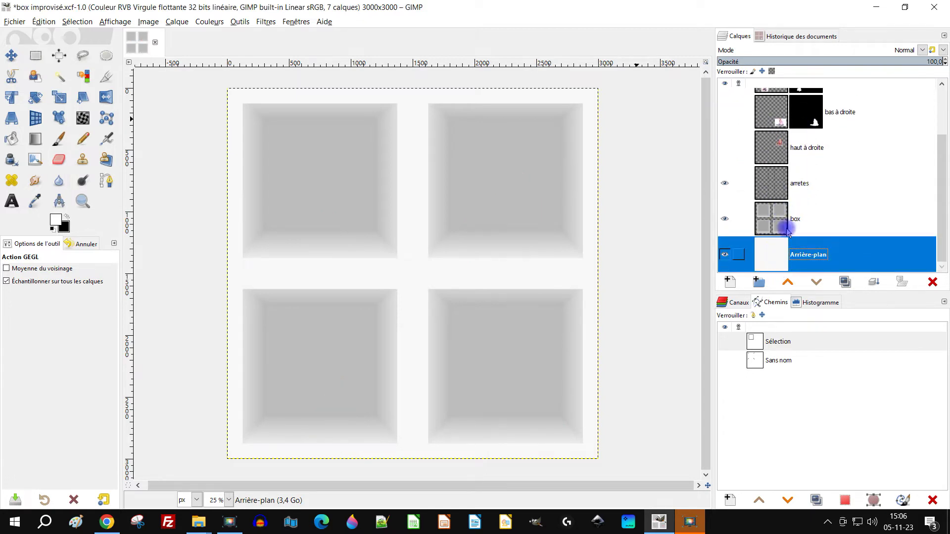
pyautogui.rightClick(773, 192)
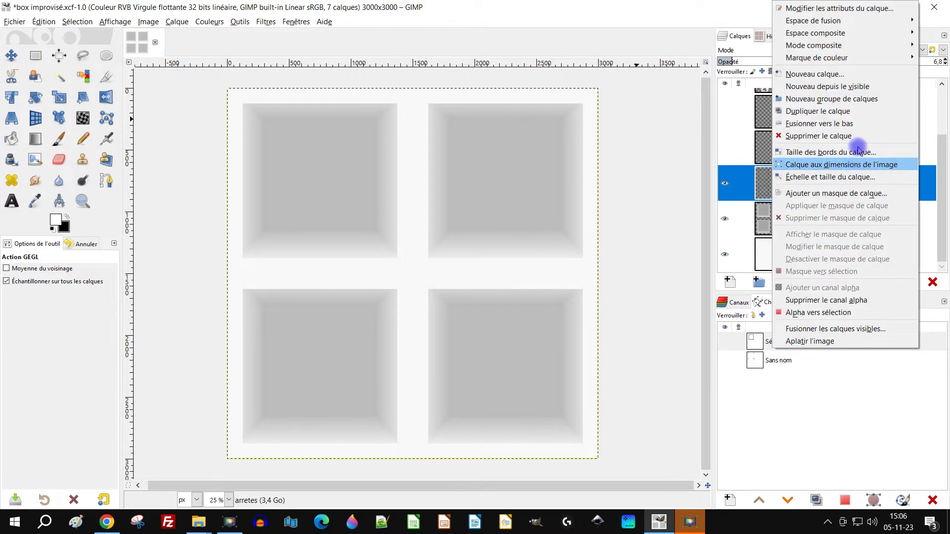
pyautogui.click(852, 88)
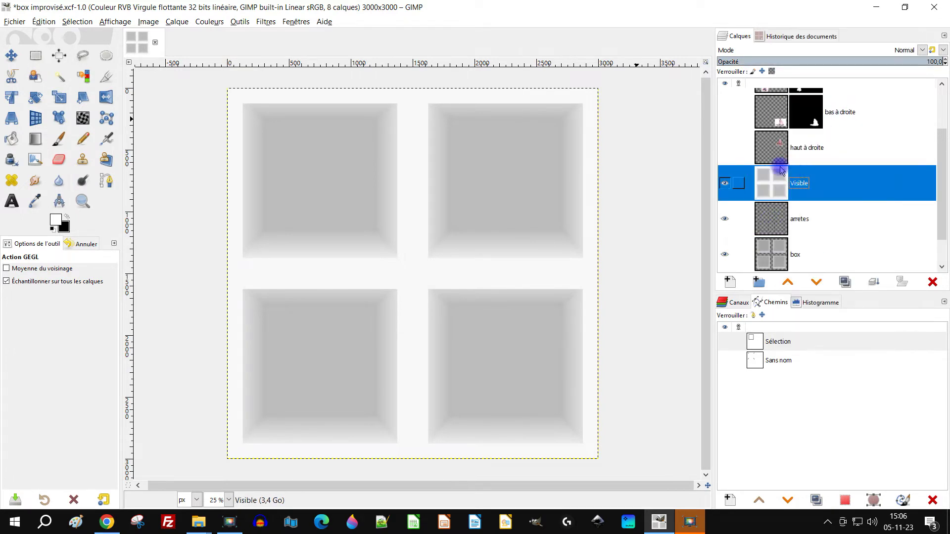
# Show the four people layers "haut à droite", "bas à droite", "bas gauche" and "haut à gauche" again.
pyautogui.click(725, 146)
pyautogui.click(726, 113)
pyautogui.scroll(2, 771, 142)
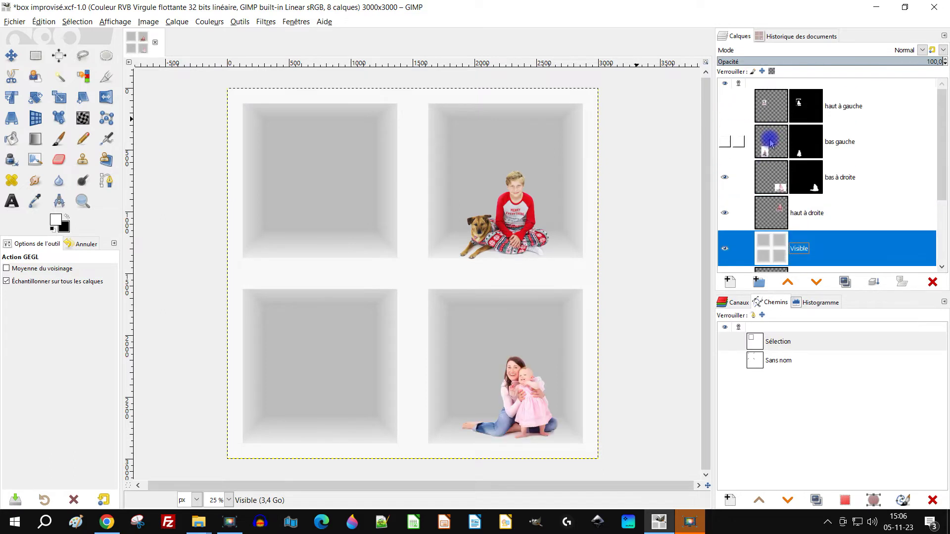
pyautogui.click(726, 142)
pyautogui.click(725, 106)
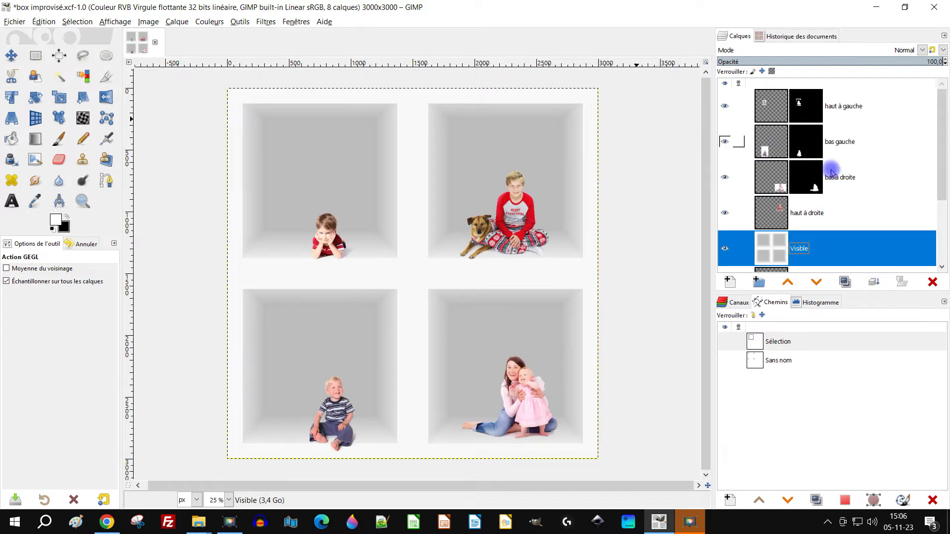
# Start a Colorize adjustment on the "Visible" layer and set its colour to red bf4040.
pyautogui.scroll(-4, 834, 169)
pyautogui.click(768, 151)
pyautogui.click(209, 21)
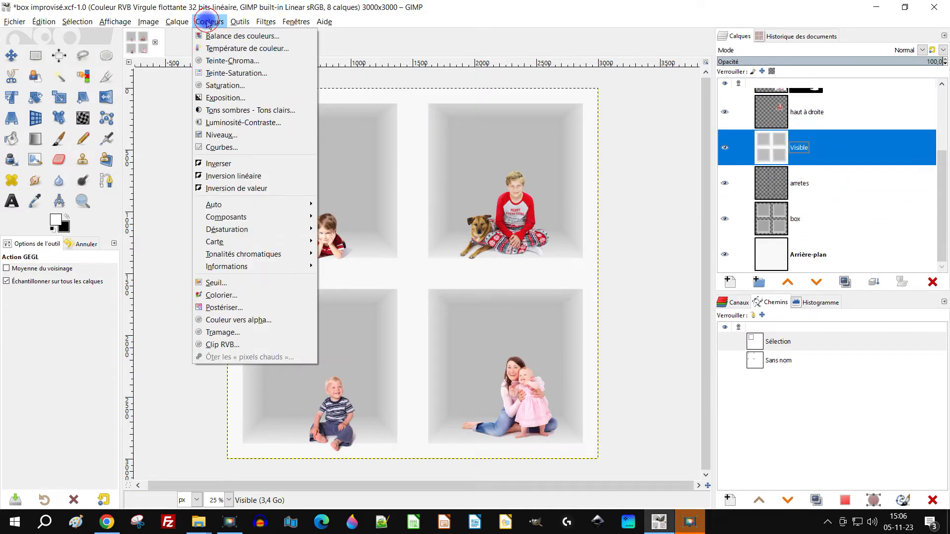
pyautogui.click(237, 296)
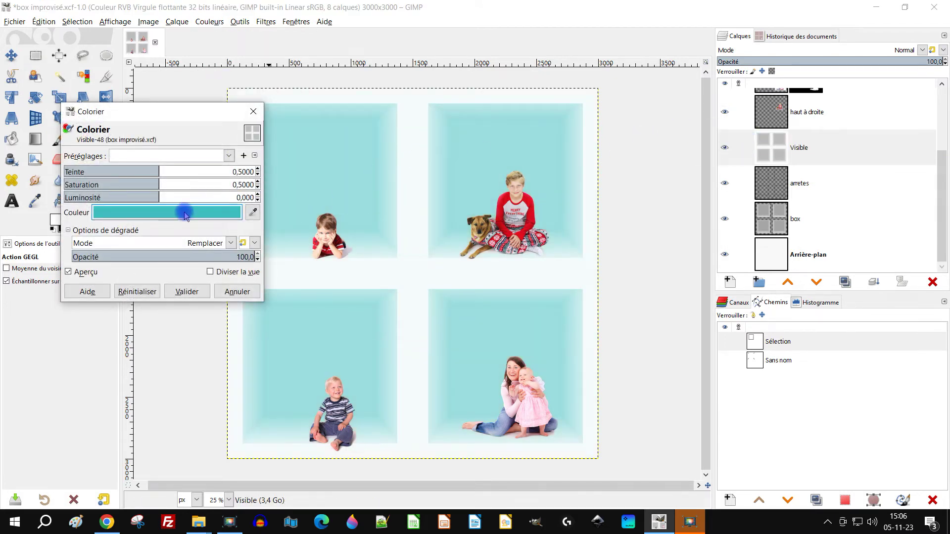
pyautogui.click(185, 213)
pyautogui.moveTo(171, 162); pyautogui.dragTo(170, 140)
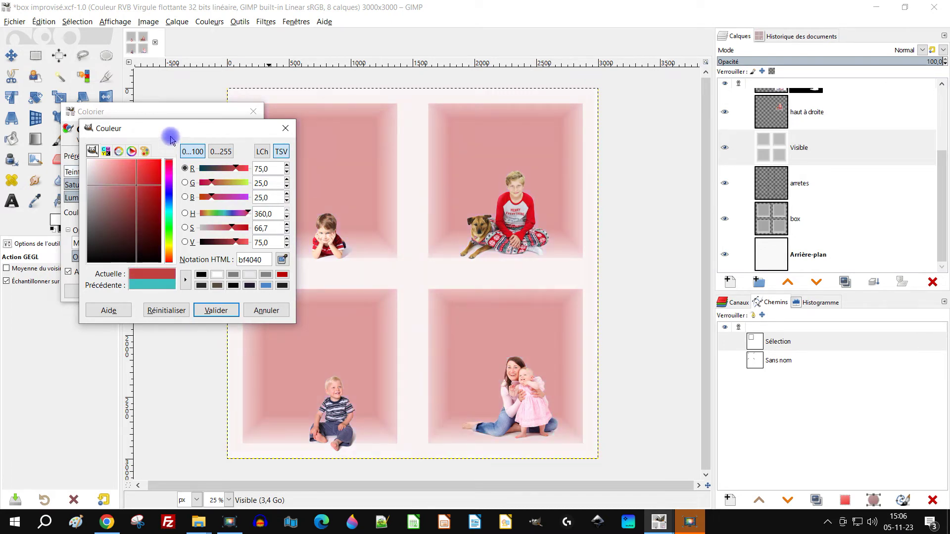
pyautogui.click(211, 309)
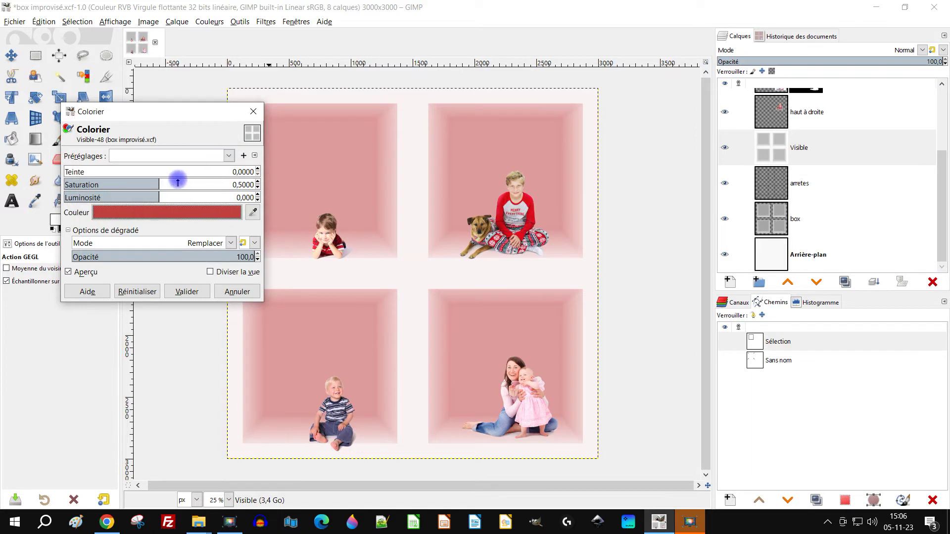
# Set the colorization's hue to 0.0100, saturation to 0.4409 and lightness to 0.026, and apply it to the "Visible" layer.
pyautogui.moveTo(199, 112); pyautogui.dragTo(155, 111)
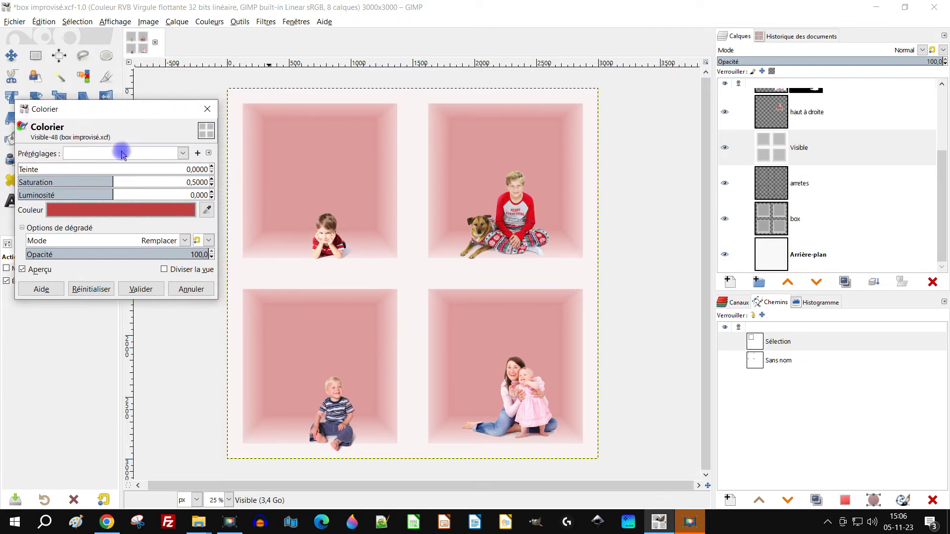
pyautogui.moveTo(109, 182); pyautogui.dragTo(87, 178)
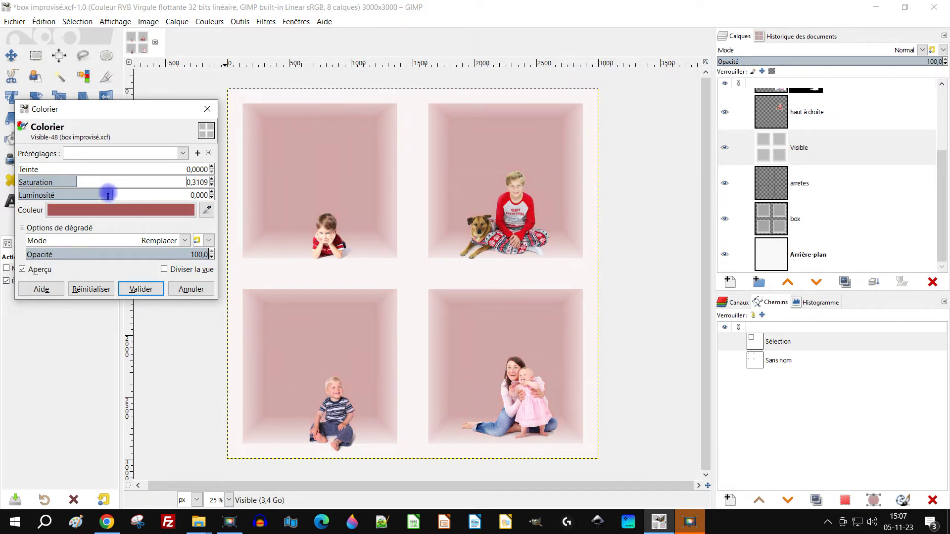
pyautogui.moveTo(108, 194); pyautogui.dragTo(105, 193)
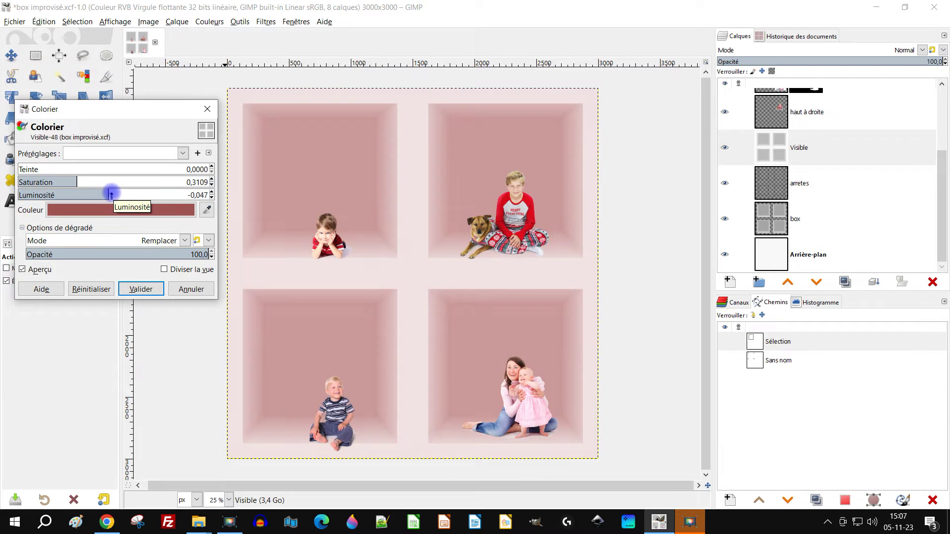
pyautogui.moveTo(111, 194); pyautogui.dragTo(112, 194)
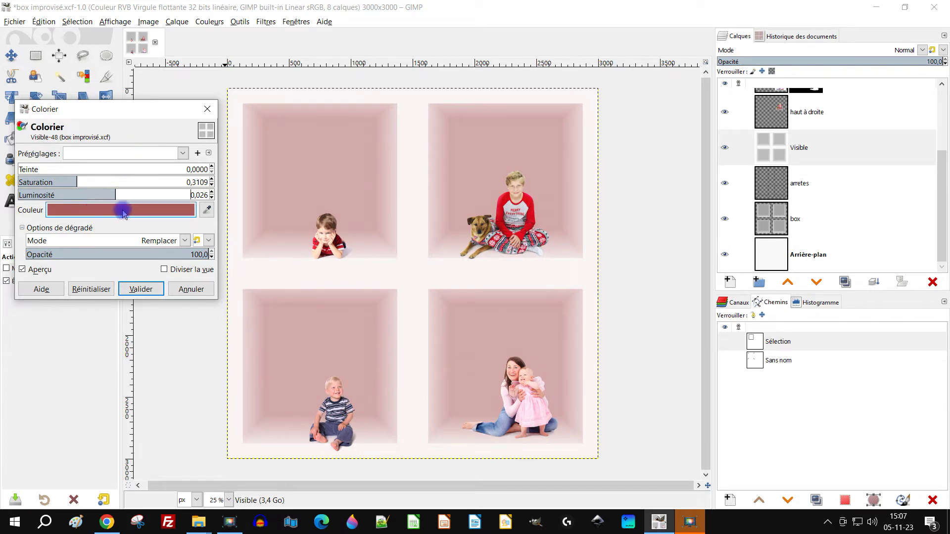
pyautogui.scroll(1, 116, 193)
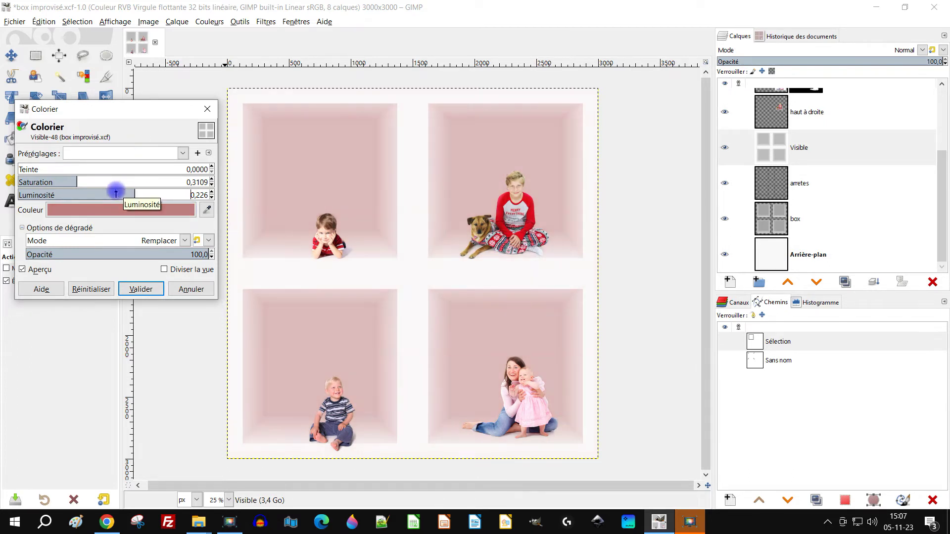
pyautogui.scroll(-1, 115, 193)
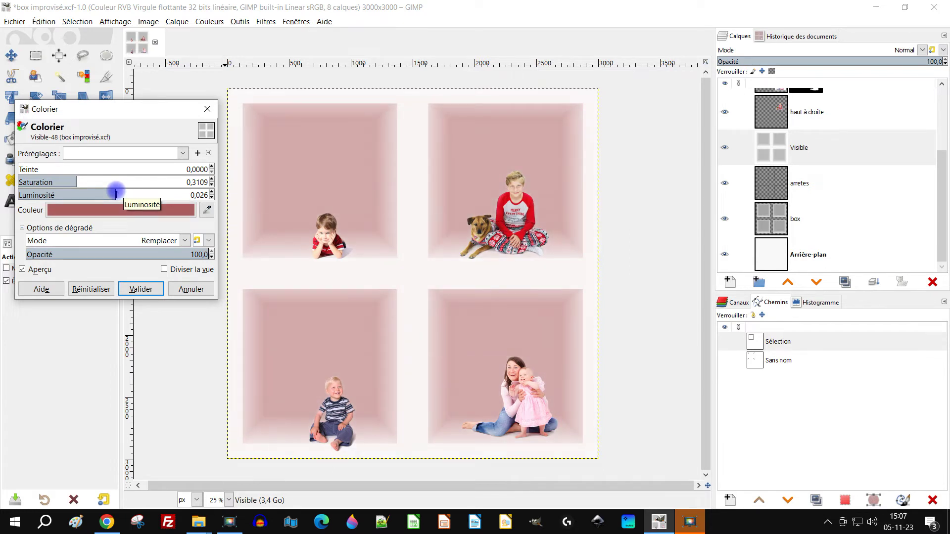
pyautogui.scroll(-1, 116, 194)
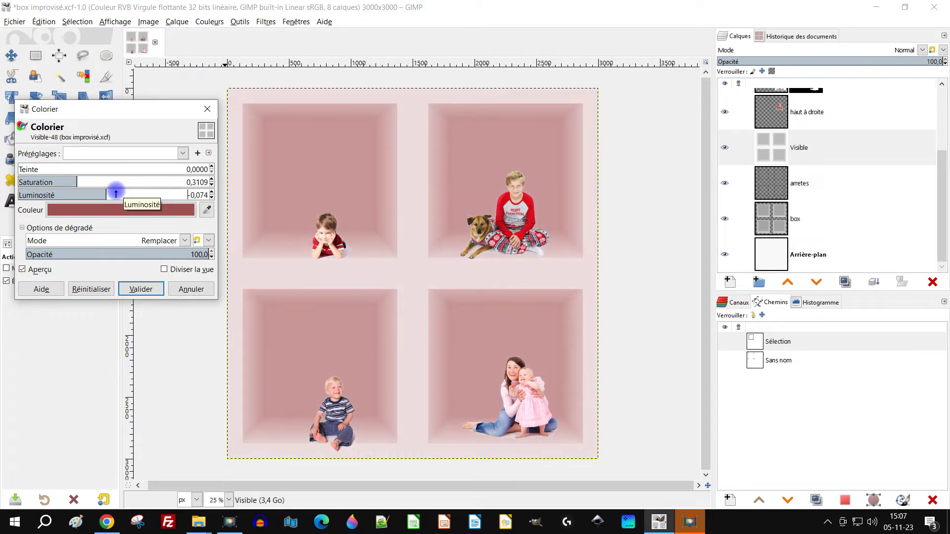
pyautogui.scroll(1, 116, 193)
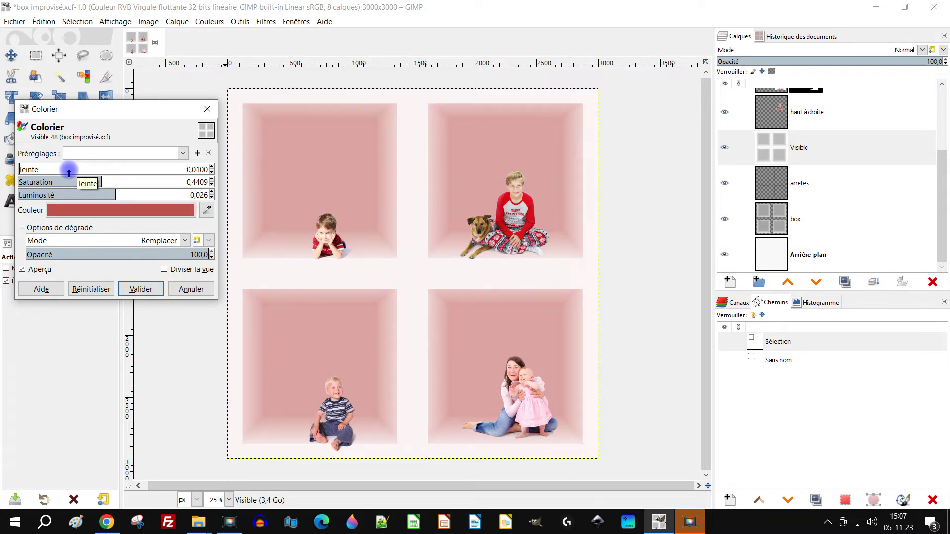
pyautogui.click(141, 288)
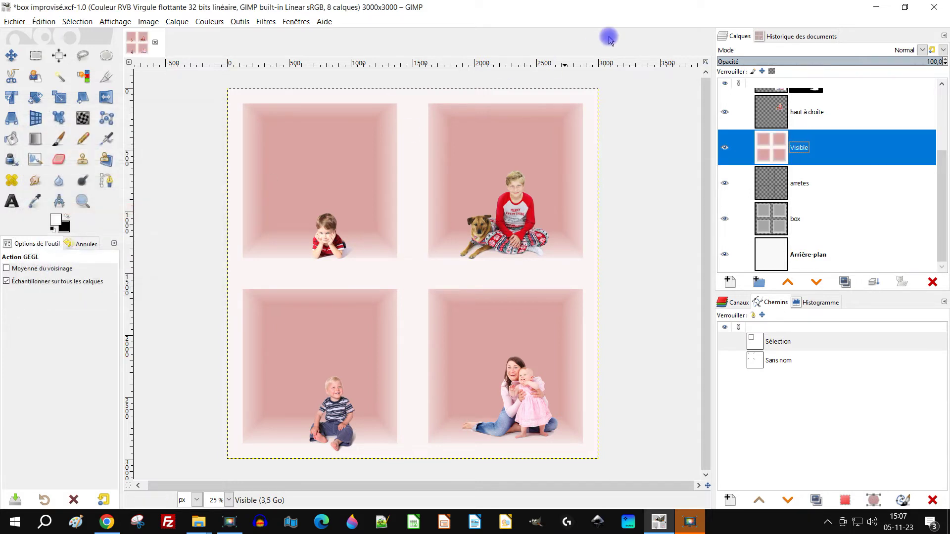
# Display the layer mask of the "haut à gauche" layer on the canvas around the boy's silhouette.
pyautogui.moveTo(534, 258); pyautogui.dragTo(549, 261)
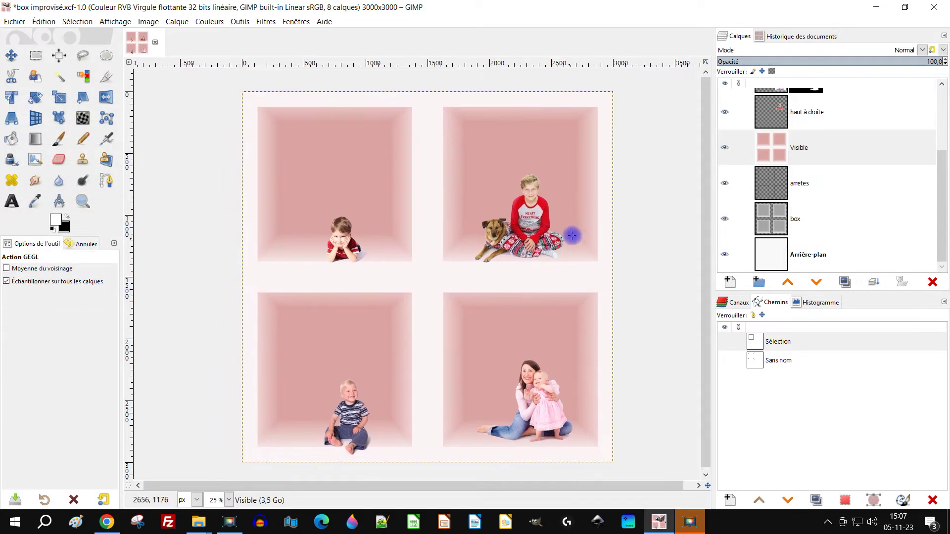
pyautogui.scroll(3, 838, 170)
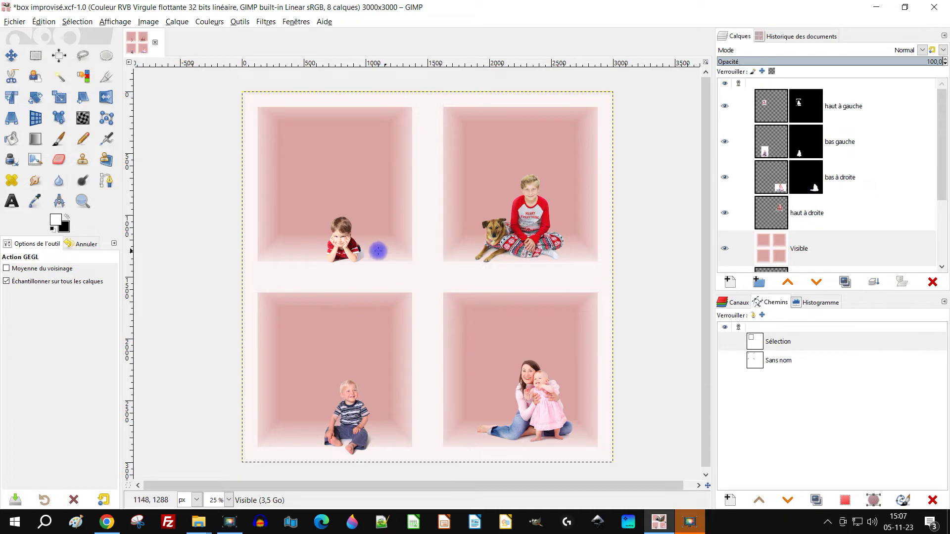
pyautogui.keyDown('ctrl'); pyautogui.scroll(6, 390, 233); pyautogui.keyUp('ctrl')
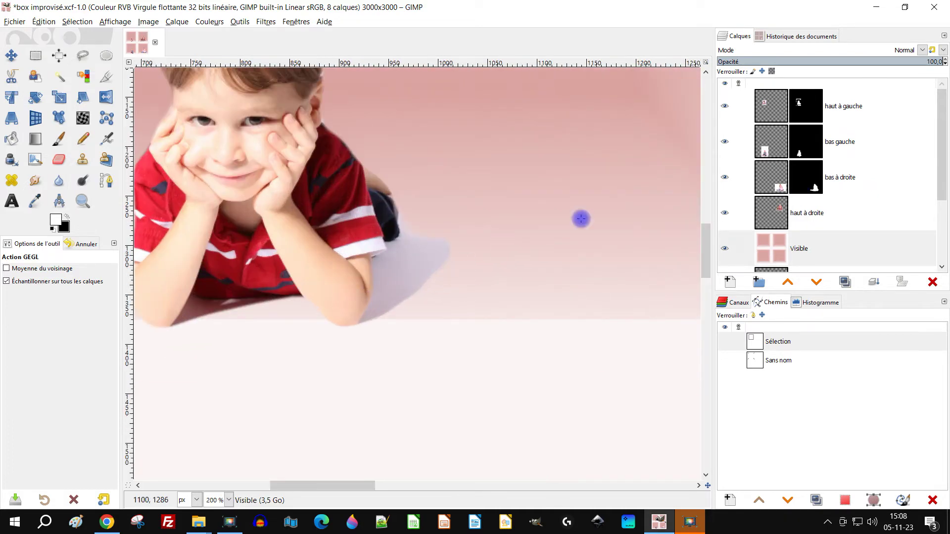
pyautogui.click(804, 113)
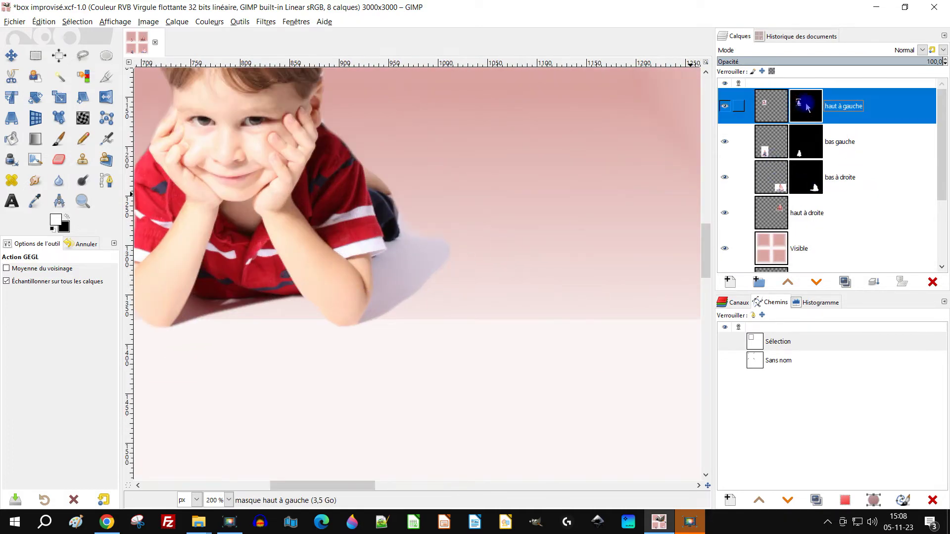
pyautogui.rightClick(801, 106)
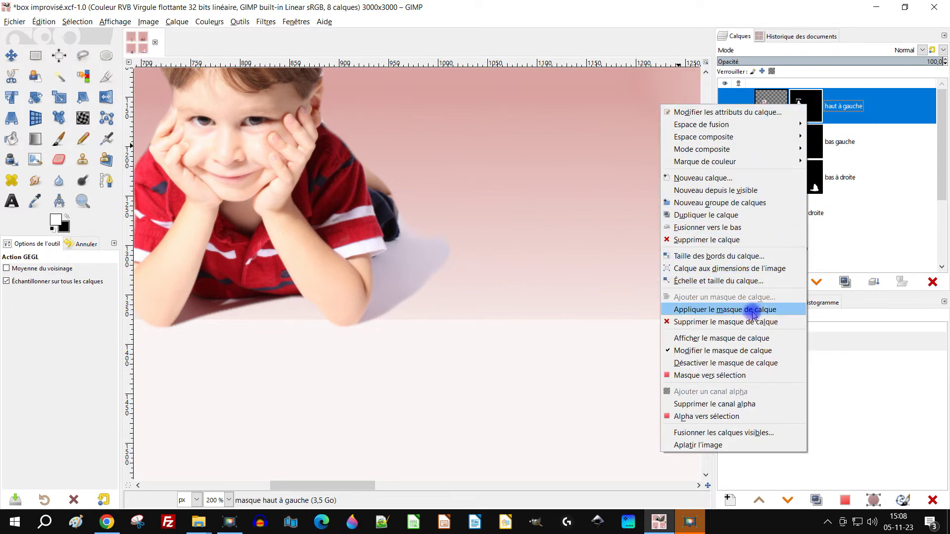
pyautogui.click(732, 338)
pyautogui.scroll(-2, 495, 252)
pyautogui.moveTo(454, 250); pyautogui.dragTo(447, 300)
pyautogui.scroll(1, 396, 311)
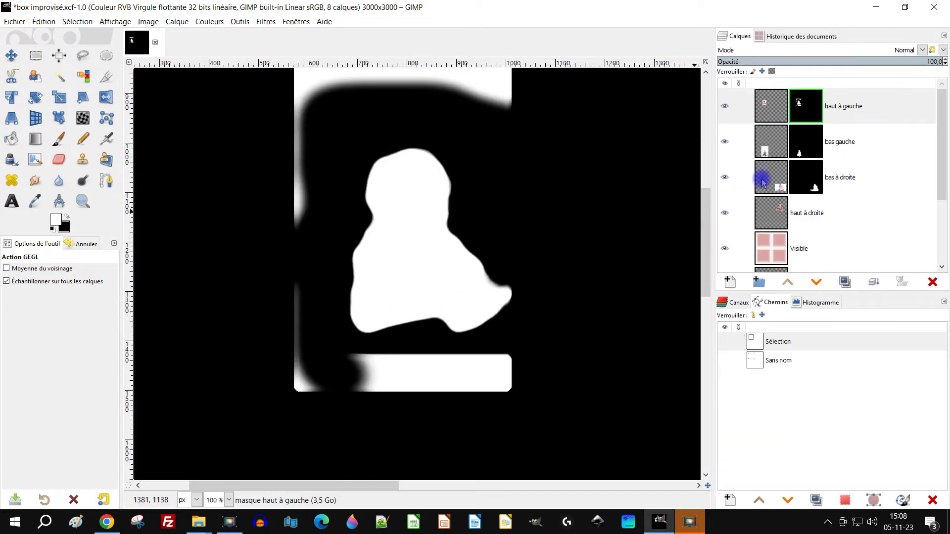
# Paint the stray white areas around the boy's silhouette black on the mask with the 119 px Hardness 025 brush, and return to the normal view.
pyautogui.click(814, 107)
pyautogui.click(57, 139)
pyautogui.click(66, 216)
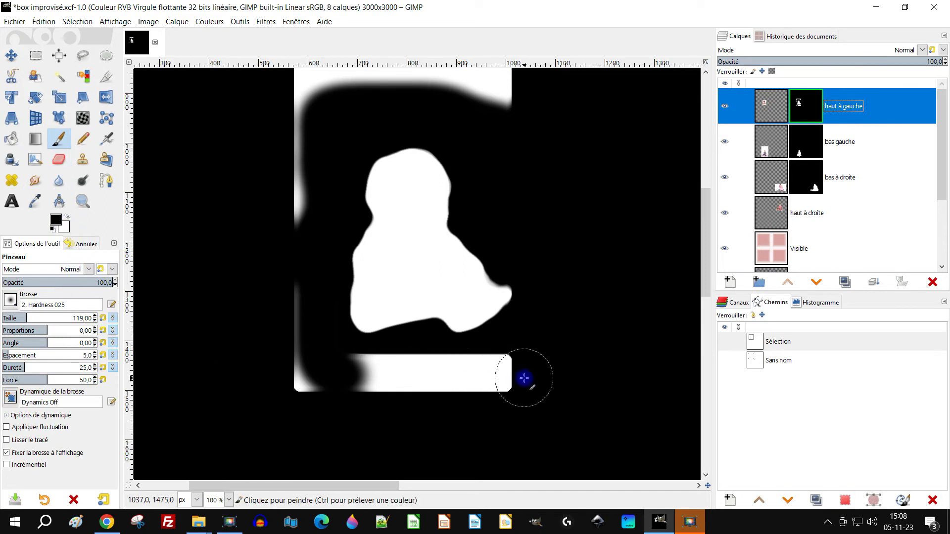
pyautogui.click(809, 101)
pyautogui.moveTo(530, 371)
pyautogui.mouseDown()
pyautogui.moveTo(300, 376)
pyautogui.moveTo(535, 383)
pyautogui.moveTo(539, 369)
pyautogui.moveTo(322, 361)
pyautogui.moveTo(499, 363)
pyautogui.moveTo(504, 381)
pyautogui.moveTo(414, 396)
pyautogui.moveTo(280, 397)
pyautogui.moveTo(299, 362)
pyautogui.moveTo(298, 103)
pyautogui.mouseUp()
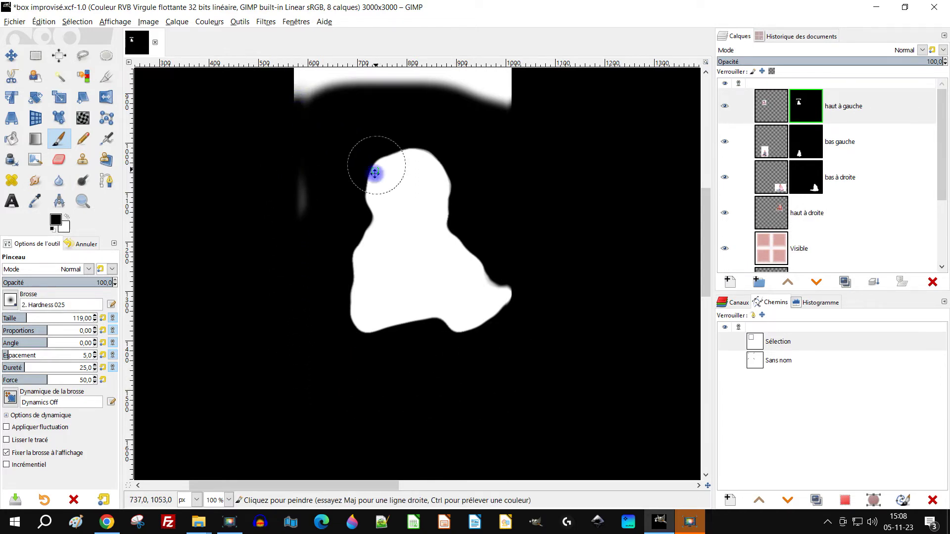
pyautogui.scroll(4, 341, 238)
pyautogui.moveTo(285, 177)
pyautogui.mouseDown()
pyautogui.moveTo(564, 170)
pyautogui.moveTo(340, 173)
pyautogui.moveTo(453, 178)
pyautogui.moveTo(513, 204)
pyautogui.mouseUp()
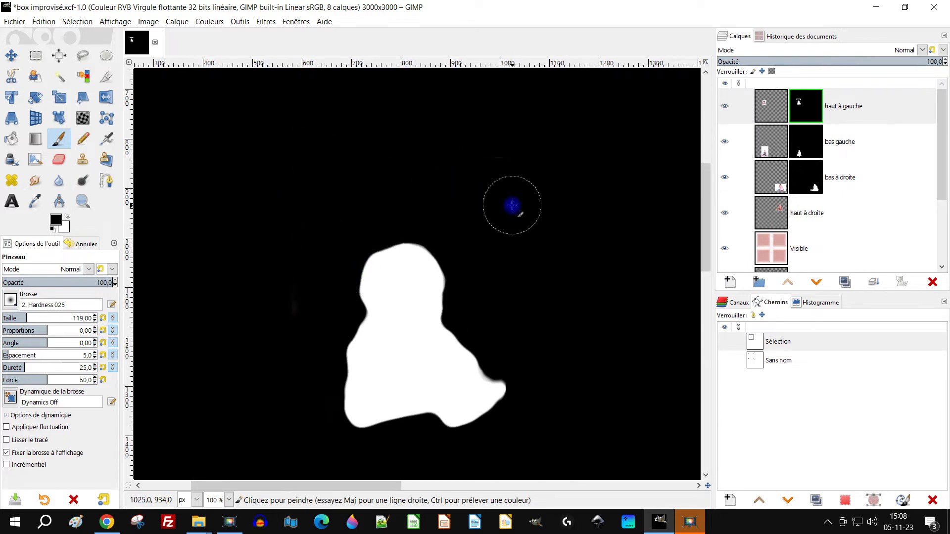
pyautogui.rightClick(812, 108)
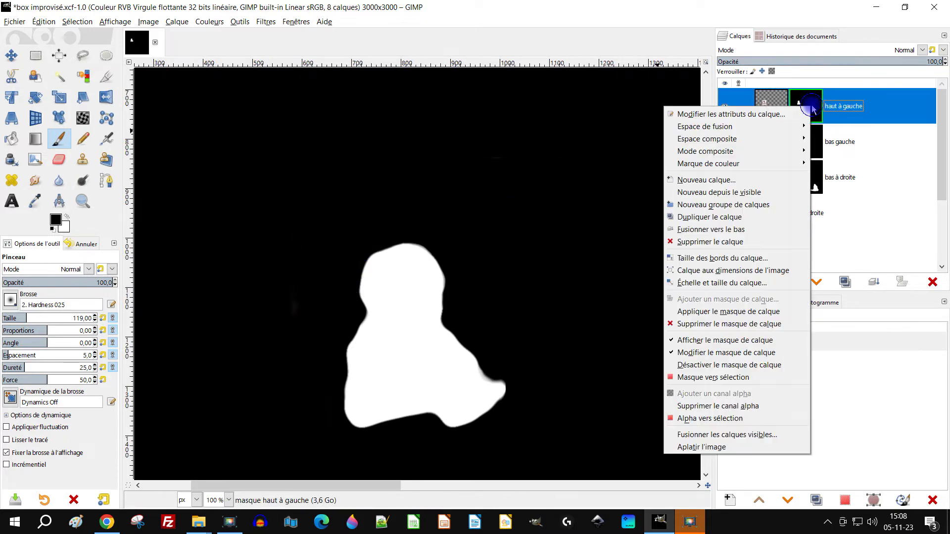
pyautogui.click(720, 339)
# Paint black on the "haut à gauche" mask to remove the pale fringe along the boy's bare leg and shoulder.
pyautogui.keyDown('ctrl'); pyautogui.scroll(3, 472, 429); pyautogui.keyUp('ctrl')
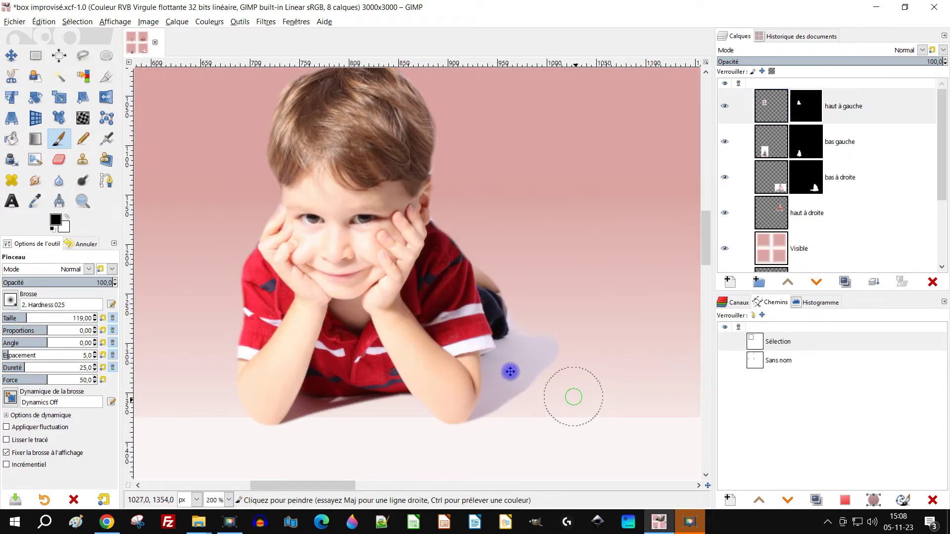
pyautogui.click(68, 219)
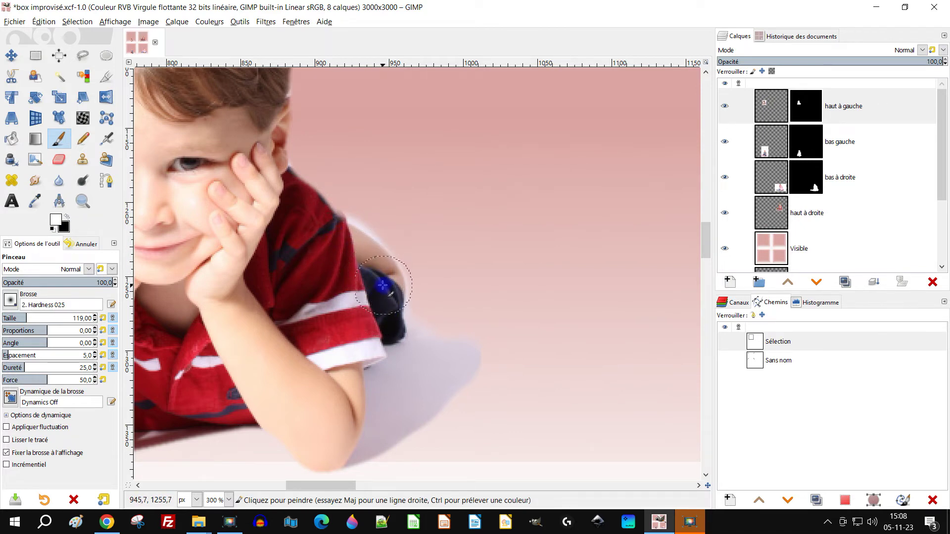
pyautogui.scroll(-2, 370, 314)
pyautogui.scroll(2, 400, 178)
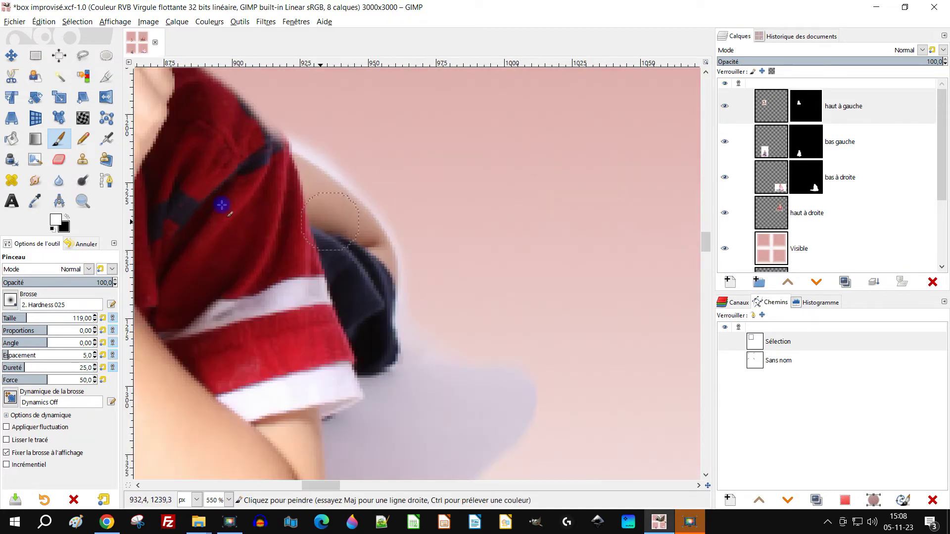
pyautogui.click(67, 218)
pyautogui.scroll(1, 496, 276)
pyautogui.scroll(1, 331, 401)
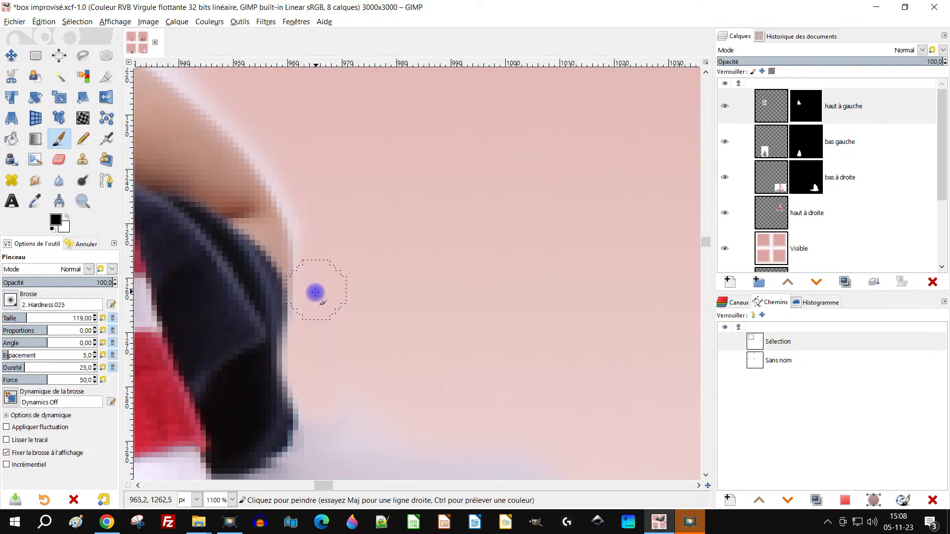
pyautogui.moveTo(297, 142); pyautogui.dragTo(394, 278)
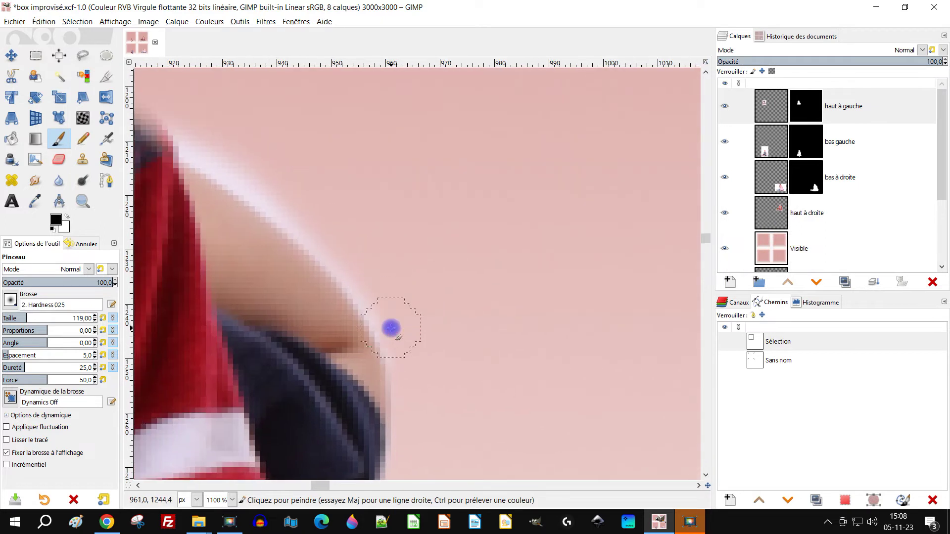
pyautogui.moveTo(379, 313); pyautogui.dragTo(278, 209)
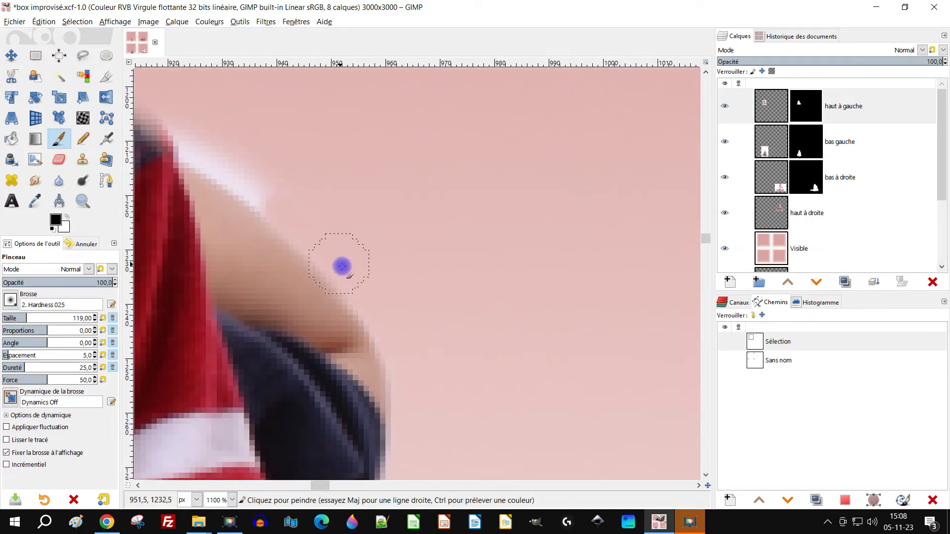
pyautogui.moveTo(396, 357)
pyautogui.mouseDown()
pyautogui.moveTo(394, 306)
pyautogui.moveTo(394, 319)
pyautogui.moveTo(352, 287)
pyautogui.moveTo(379, 318)
pyautogui.moveTo(287, 243)
pyautogui.mouseUp()
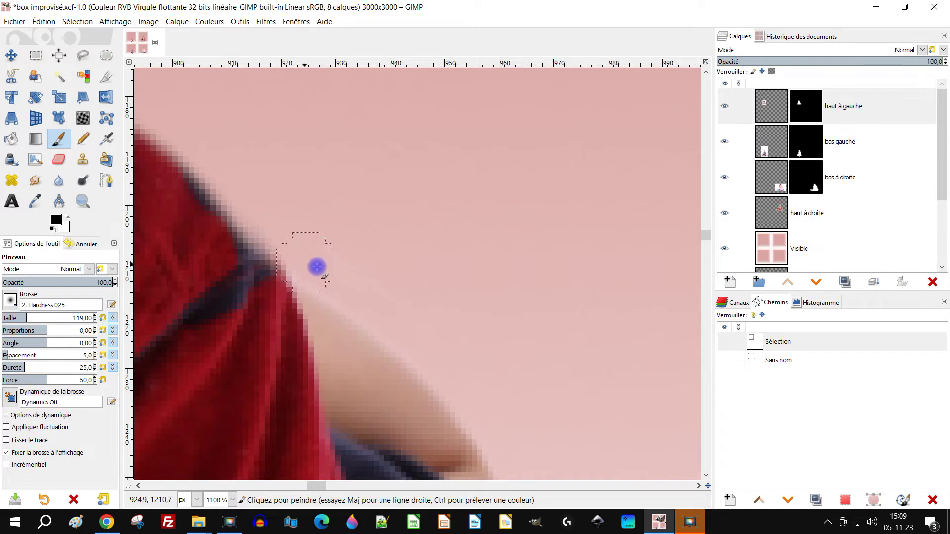
# Restore the boy's shoulder edge with white on the mask, and trim its remaining pale halo with black.
pyautogui.click(52, 220)
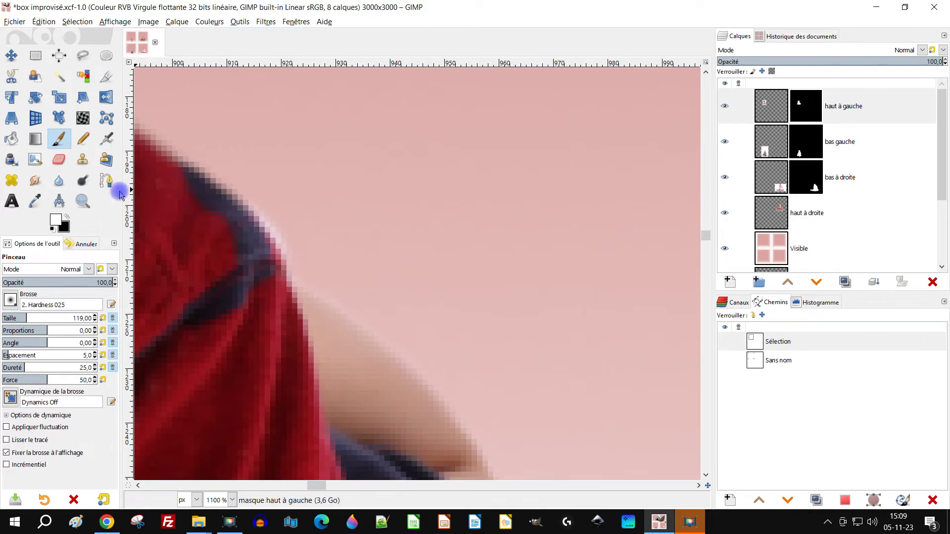
pyautogui.moveTo(312, 219); pyautogui.dragTo(304, 229)
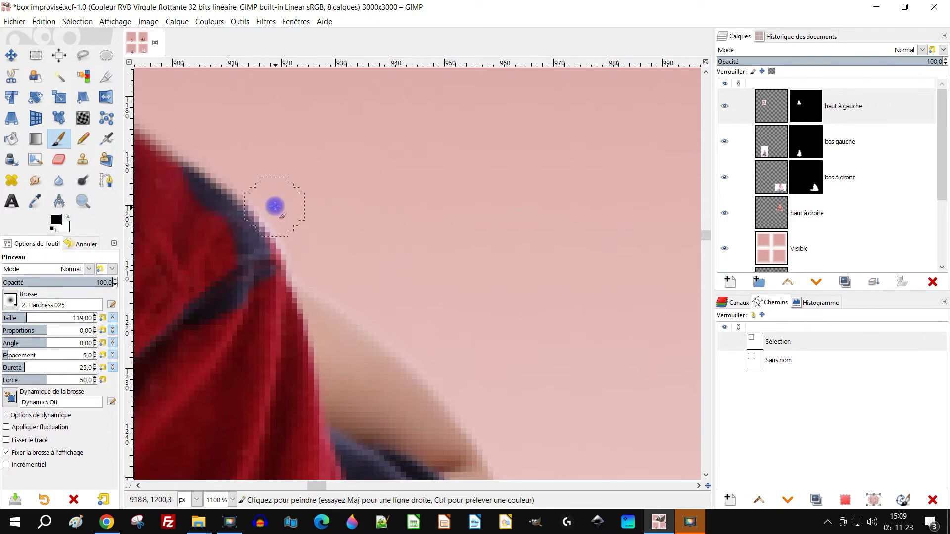
pyautogui.moveTo(272, 198); pyautogui.dragTo(291, 234)
pyautogui.moveTo(311, 272); pyautogui.dragTo(224, 161)
# Move the "haut à gauche" layer up slightly so the boy's elbows rest inside the box's lower edge.
pyautogui.scroll(-6, 346, 191)
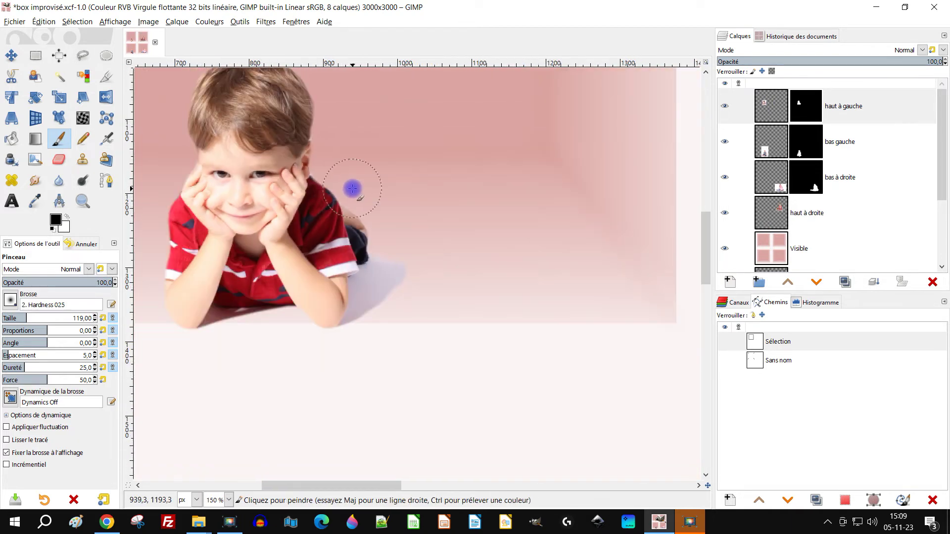
pyautogui.scroll(-2, 395, 208)
pyautogui.scroll(2, 392, 263)
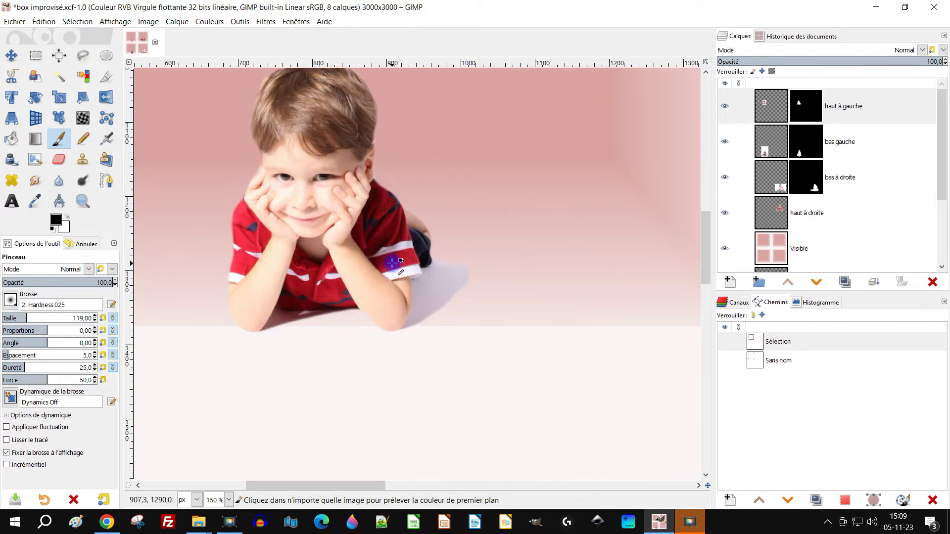
pyautogui.scroll(-2, 349, 317)
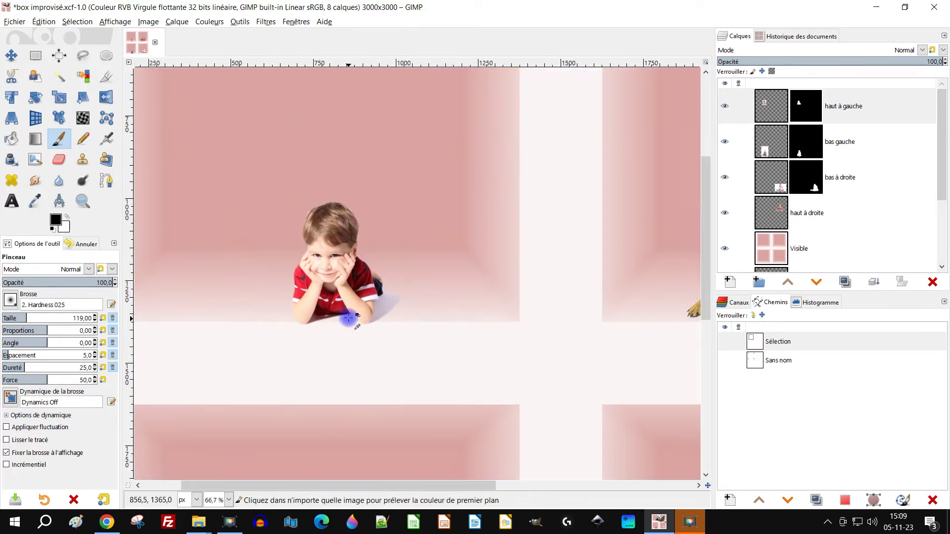
pyautogui.scroll(3, 348, 318)
pyautogui.press('m')
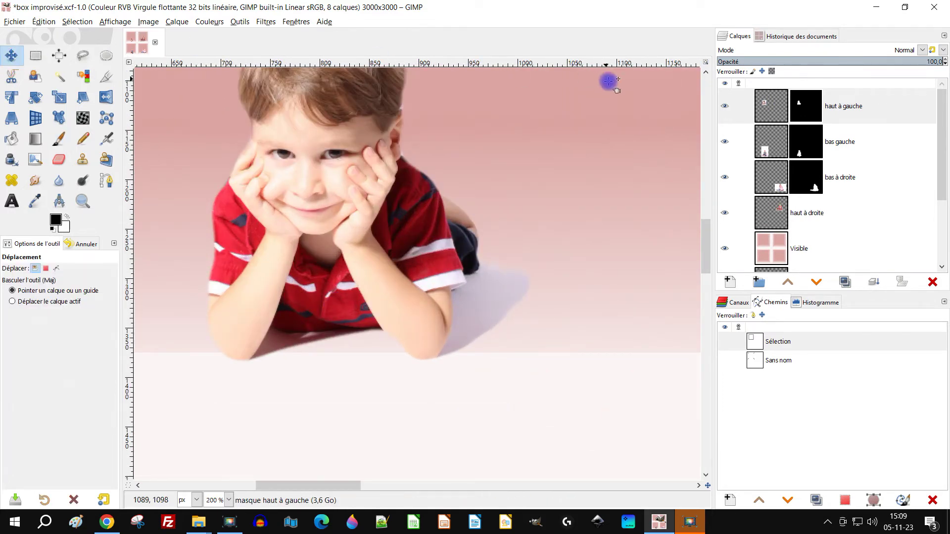
pyautogui.click(776, 110)
pyautogui.moveTo(331, 248); pyautogui.dragTo(329, 235)
# Lighten the grey shadow beneath the dog's foreleg and pyjama leg on the "haut à droite" layer, using the Eraser at opacity 17,3 and size 165.
pyautogui.scroll(-3, 445, 195)
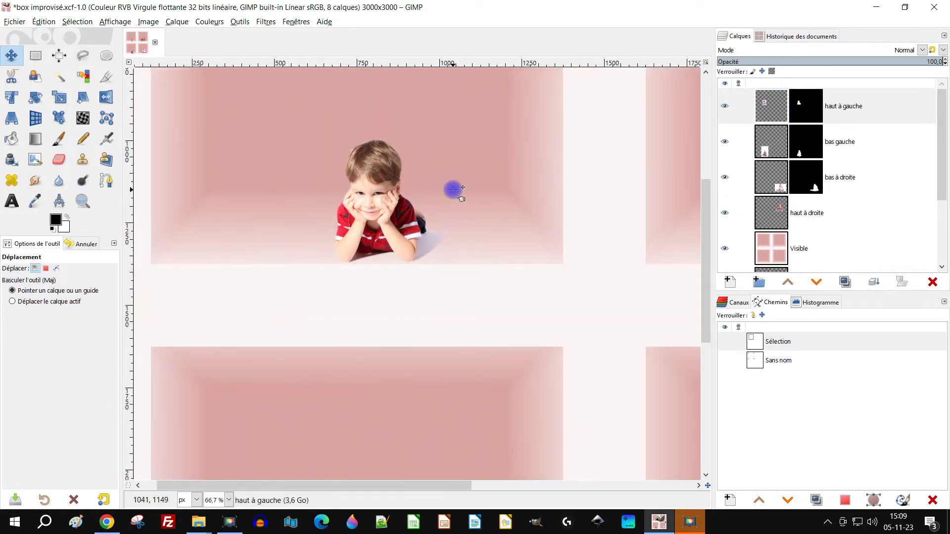
pyautogui.moveTo(625, 269); pyautogui.dragTo(236, 350)
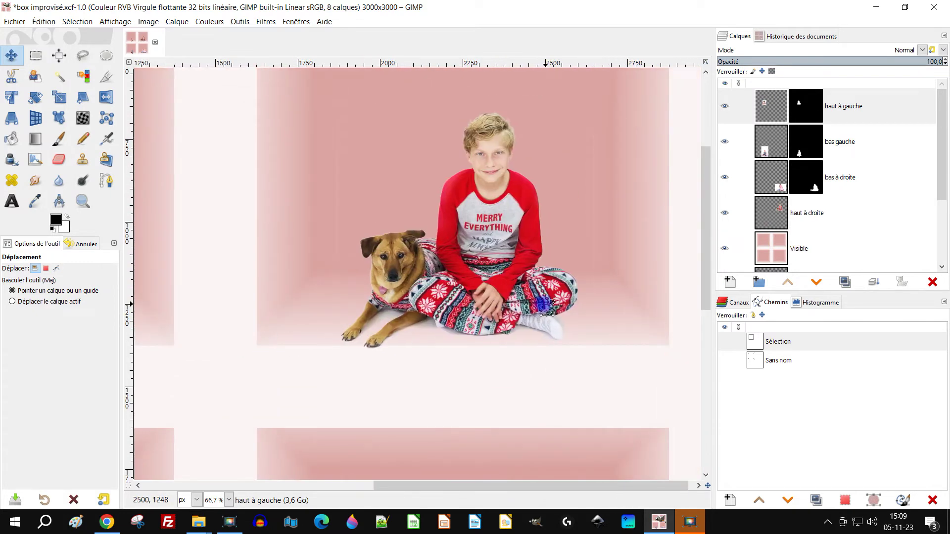
pyautogui.scroll(2, 467, 329)
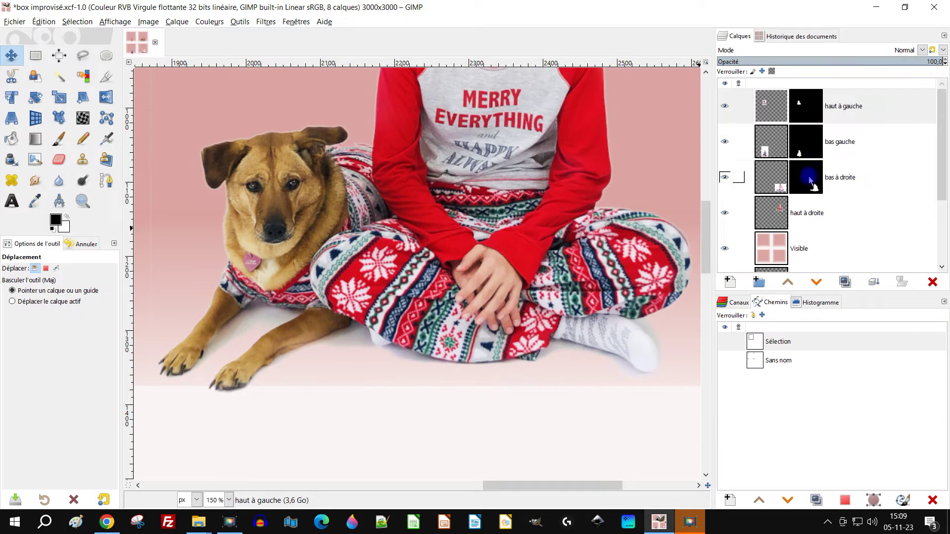
pyautogui.click(776, 218)
pyautogui.click(58, 159)
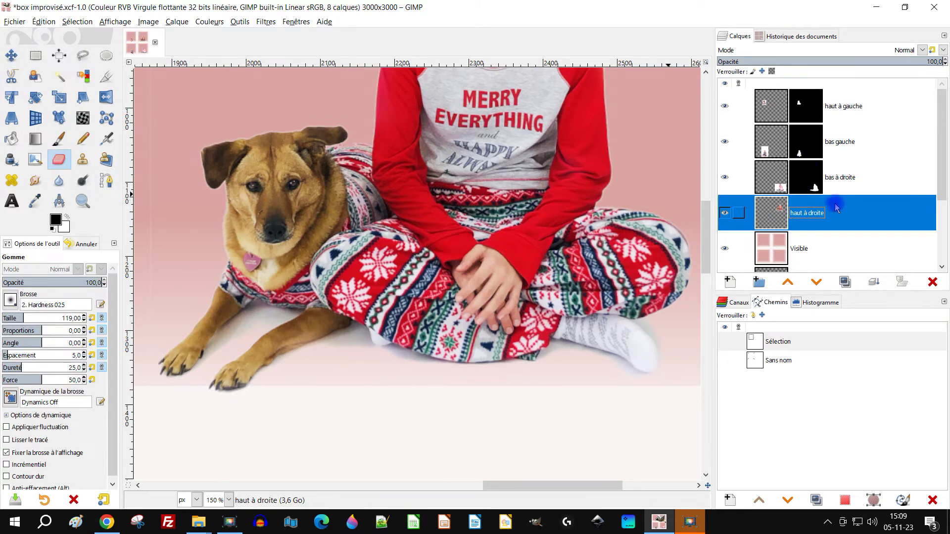
pyautogui.scroll(2, 346, 364)
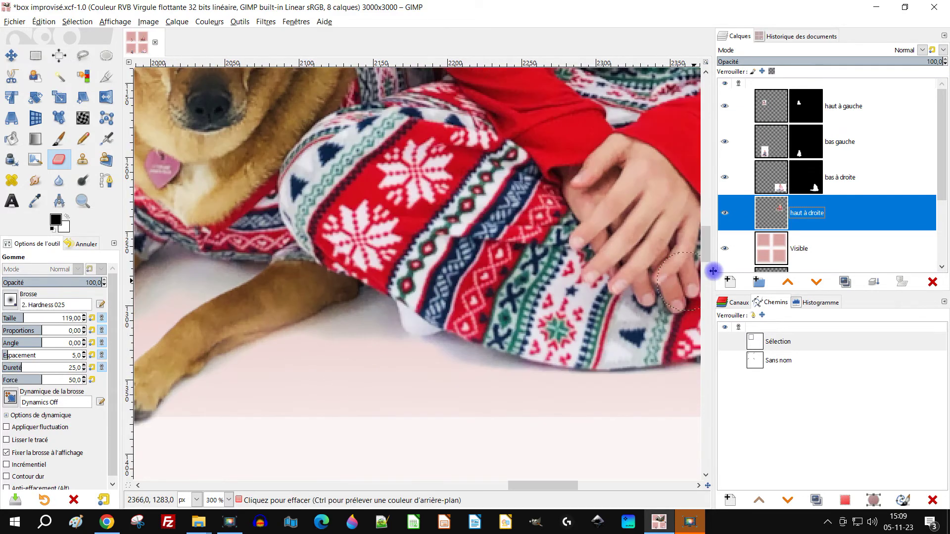
pyautogui.click(46, 283)
pyautogui.scroll(1, 313, 297)
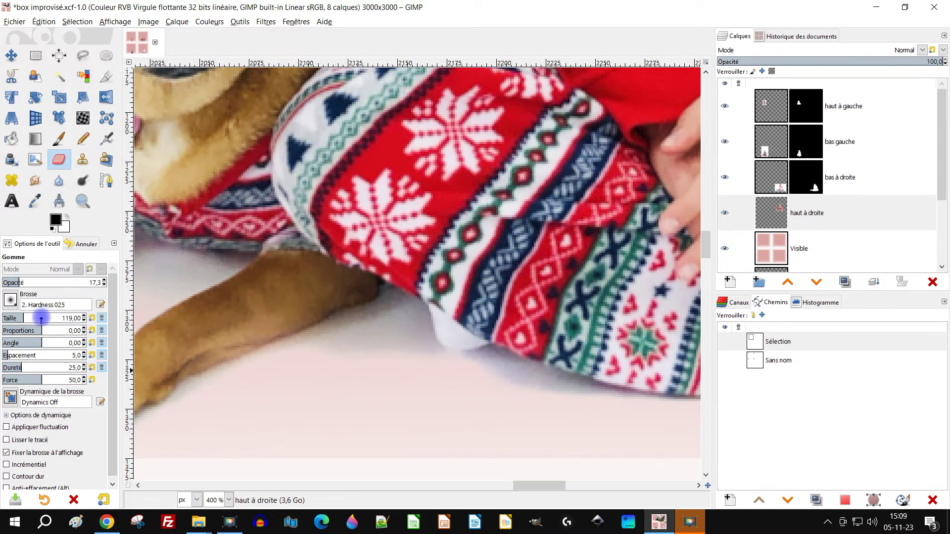
pyautogui.scroll(1, 455, 339)
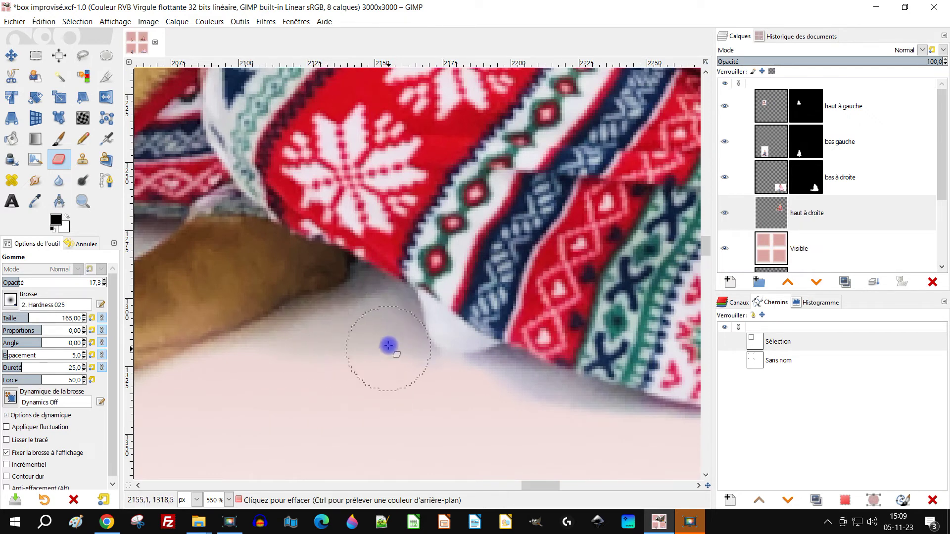
pyautogui.click(323, 347)
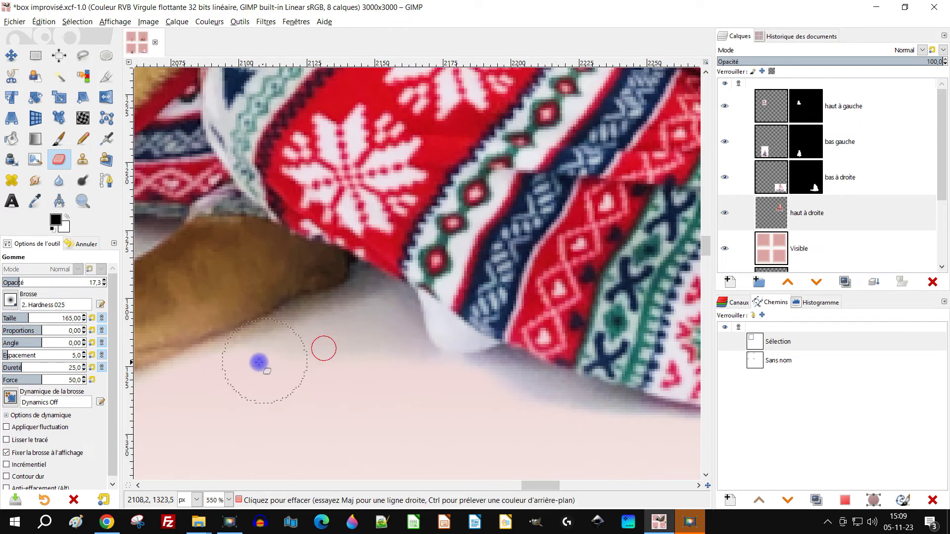
pyautogui.moveTo(294, 355)
pyautogui.mouseDown()
pyautogui.moveTo(349, 337)
pyautogui.moveTo(281, 357)
pyautogui.moveTo(365, 338)
pyautogui.moveTo(378, 321)
pyautogui.moveTo(388, 353)
pyautogui.moveTo(394, 343)
pyautogui.moveTo(418, 374)
pyautogui.moveTo(411, 364)
pyautogui.moveTo(443, 386)
pyautogui.moveTo(623, 423)
pyautogui.moveTo(491, 390)
pyautogui.moveTo(522, 393)
pyautogui.moveTo(626, 427)
pyautogui.moveTo(518, 408)
pyautogui.moveTo(659, 430)
pyautogui.moveTo(493, 387)
pyautogui.moveTo(612, 419)
pyautogui.moveTo(568, 416)
pyautogui.mouseUp()
pyautogui.click(333, 340)
pyautogui.click(285, 347)
pyautogui.scroll(-8, 258, 357)
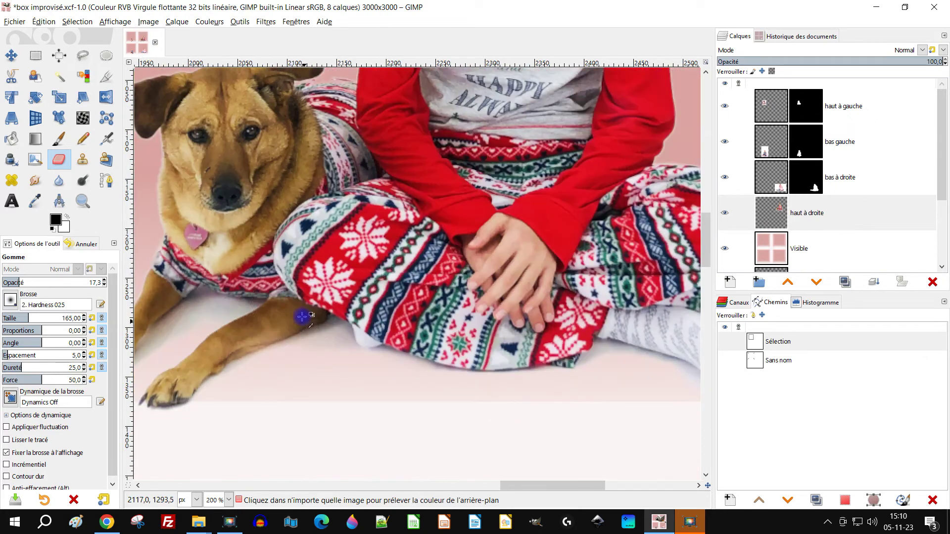
# Erase more of the leftover pale background around the dog's front legs with the same soft eraser.
pyautogui.scroll(8, 302, 317)
pyautogui.moveTo(298, 325); pyautogui.dragTo(270, 347)
pyautogui.moveTo(233, 377)
pyautogui.mouseDown()
pyautogui.moveTo(297, 319)
pyautogui.moveTo(153, 435)
pyautogui.moveTo(322, 336)
pyautogui.moveTo(351, 278)
pyautogui.moveTo(321, 286)
pyautogui.moveTo(395, 283)
pyautogui.moveTo(338, 290)
pyautogui.moveTo(423, 295)
pyautogui.moveTo(559, 262)
pyautogui.mouseUp()
pyautogui.scroll(3, 423, 281)
pyautogui.moveTo(512, 304)
pyautogui.mouseDown()
pyautogui.moveTo(452, 322)
pyautogui.moveTo(507, 295)
pyautogui.moveTo(423, 278)
pyautogui.mouseUp()
pyautogui.moveTo(428, 240)
pyautogui.mouseDown()
pyautogui.moveTo(349, 246)
pyautogui.moveTo(369, 332)
pyautogui.moveTo(380, 337)
pyautogui.moveTo(251, 306)
pyautogui.moveTo(322, 282)
pyautogui.mouseUp()
pyautogui.scroll(-6, 376, 285)
pyautogui.scroll(-3, 376, 285)
pyautogui.scroll(8, 364, 277)
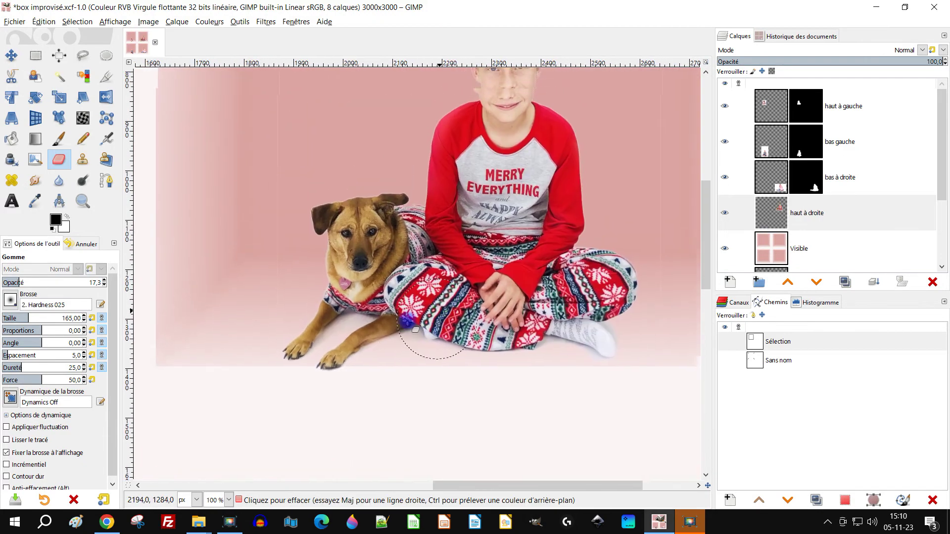
# Erase the pale fringe along the outer edge of the dog's neck and patterned coat.
pyautogui.scroll(3, 373, 278)
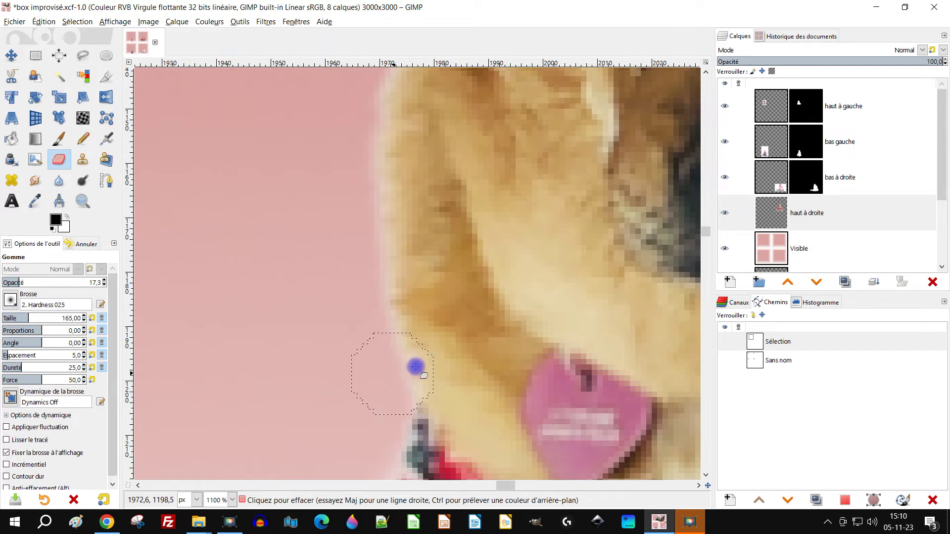
pyautogui.scroll(-5, 404, 194)
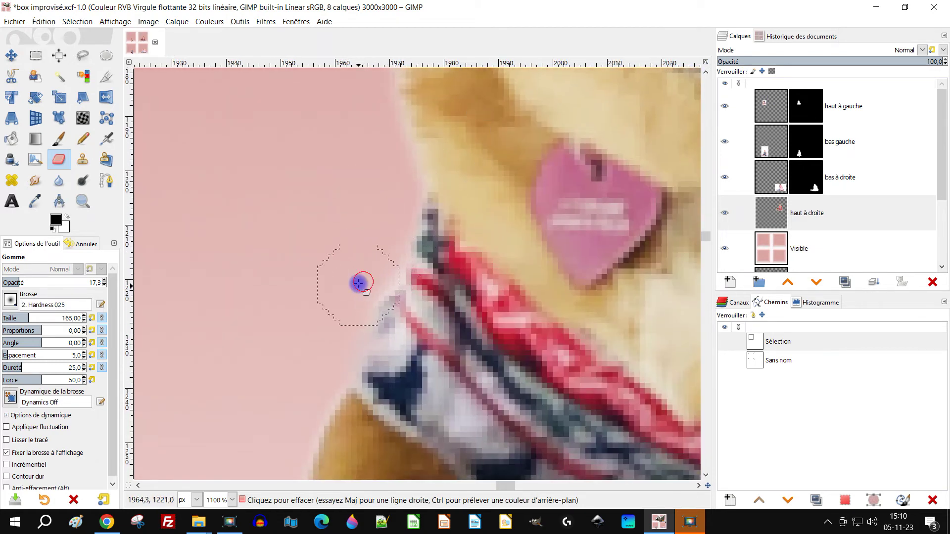
pyautogui.click(395, 246)
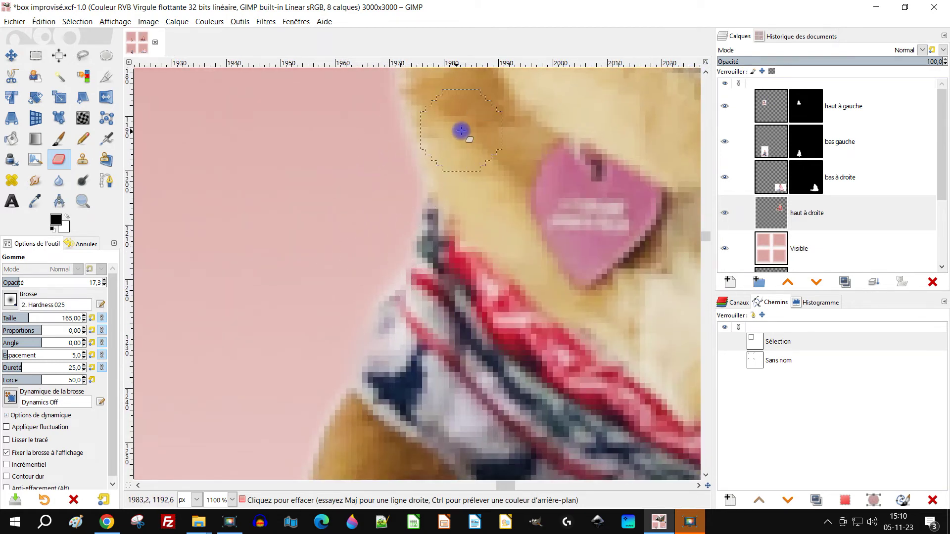
pyautogui.scroll(5, 457, 220)
pyautogui.hscroll(-2, 457, 219)
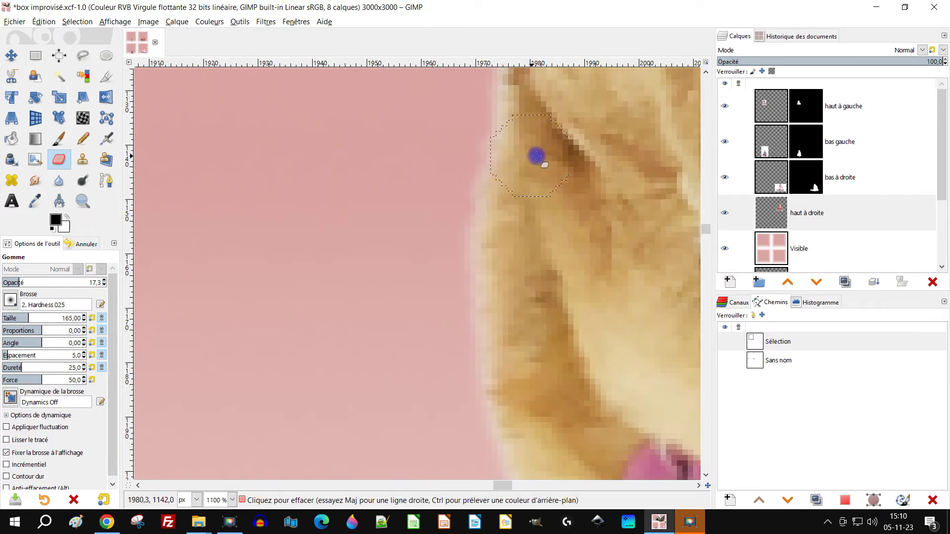
pyautogui.scroll(5, 481, 310)
pyautogui.hscroll(1, 481, 311)
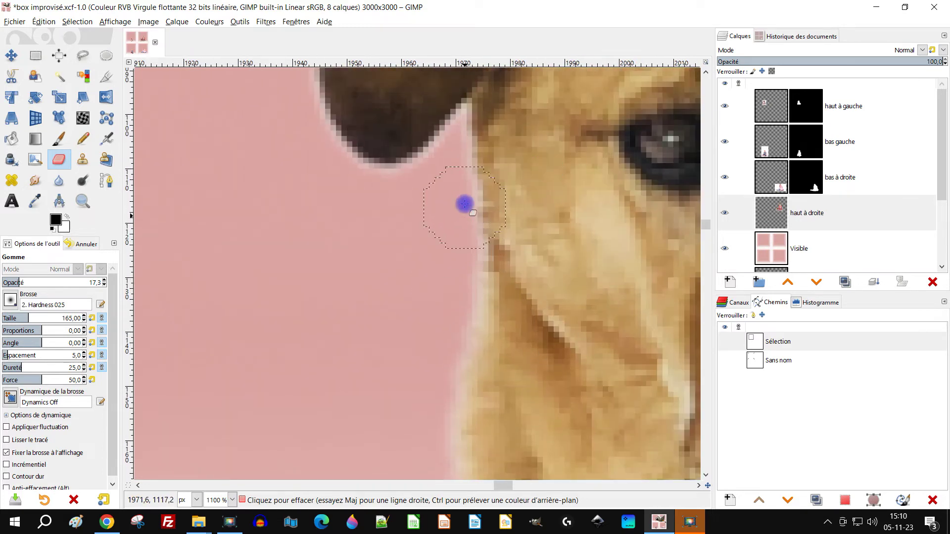
# Erase the light halo in the gap between the dog's cheek and the tip of its drooping ear.
pyautogui.scroll(2, 465, 198)
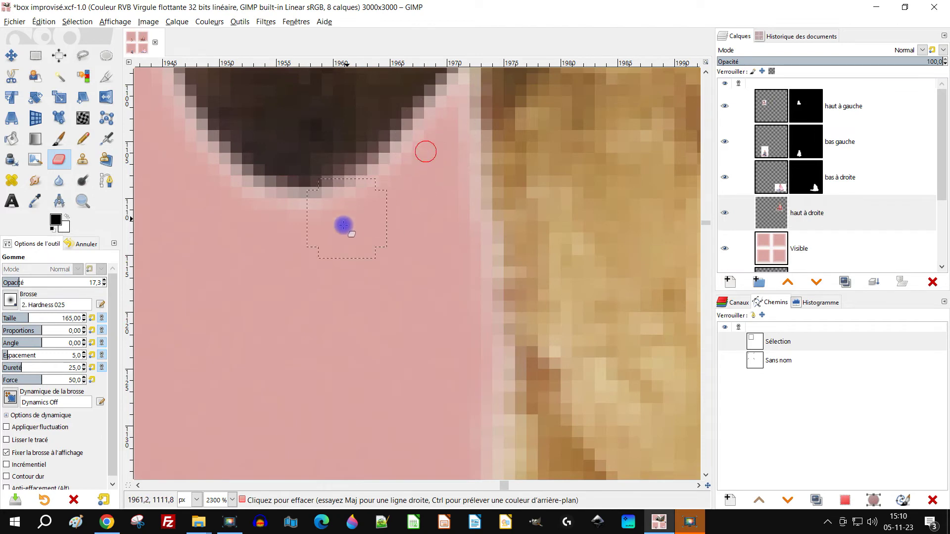
pyautogui.scroll(3, 474, 296)
pyautogui.hscroll(-1, 473, 296)
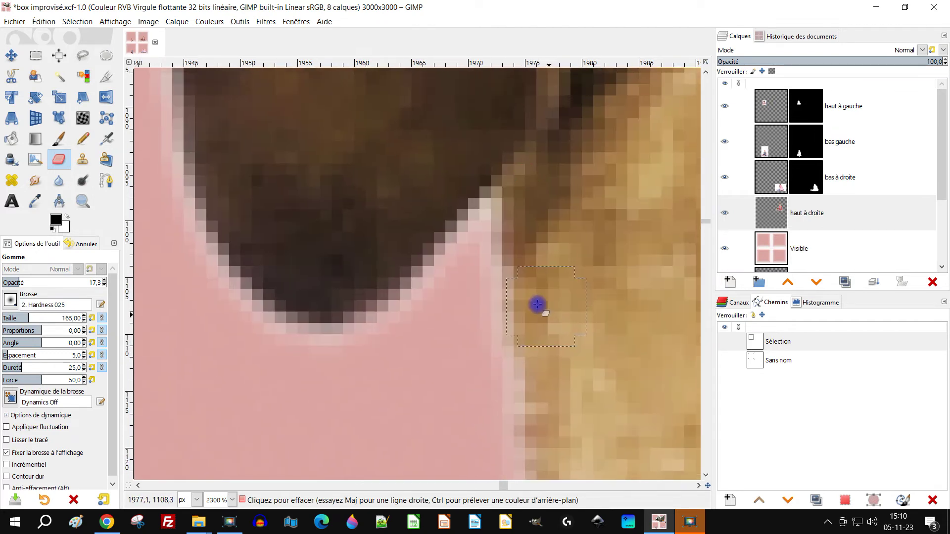
pyautogui.click(482, 222)
pyautogui.click(414, 318)
pyautogui.click(346, 354)
pyautogui.click(305, 350)
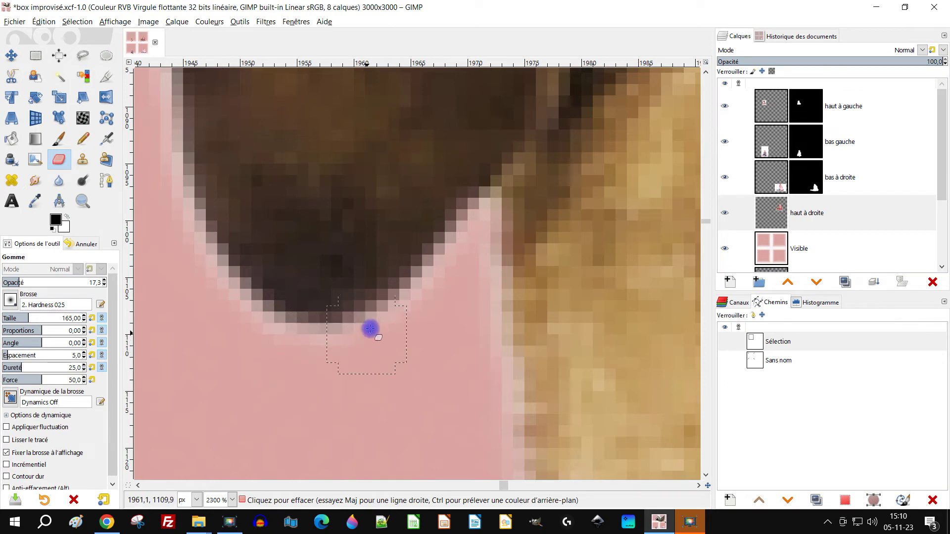
# Raise the eraser opacity to 45,5 and remove the remaining light halo around the dog's drooping ear tip.
pyautogui.scroll(2, 367, 336)
pyautogui.hscroll(-2, 396, 376)
pyautogui.click(55, 281)
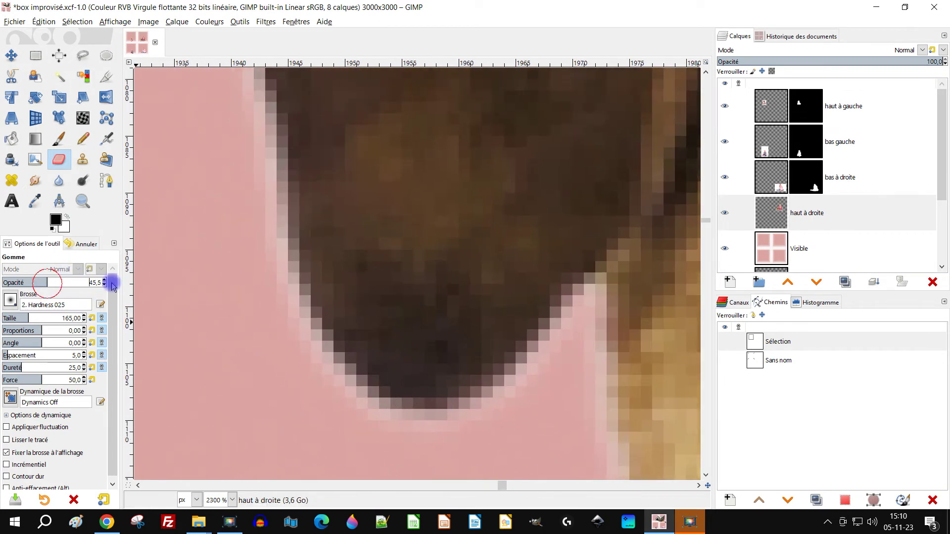
pyautogui.moveTo(309, 370); pyautogui.dragTo(403, 443)
pyautogui.moveTo(285, 343)
pyautogui.mouseDown()
pyautogui.moveTo(361, 418)
pyautogui.moveTo(442, 459)
pyautogui.mouseUp()
pyautogui.moveTo(415, 429)
pyautogui.mouseDown()
pyautogui.moveTo(475, 422)
pyautogui.moveTo(573, 380)
pyautogui.mouseUp()
pyautogui.scroll(-5, 572, 380)
pyautogui.scroll(-2, 424, 206)
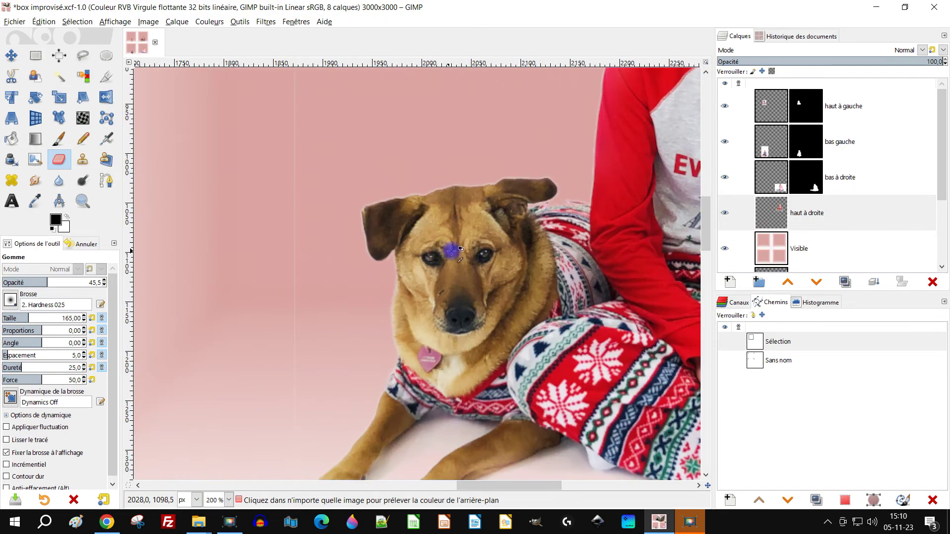
# Touch up the upper edge of the dog's coat between its ear and the boy's red sleeve with the Eraser.
pyautogui.scroll(2, 481, 160)
pyautogui.scroll(3, 481, 160)
pyautogui.scroll(5, 481, 160)
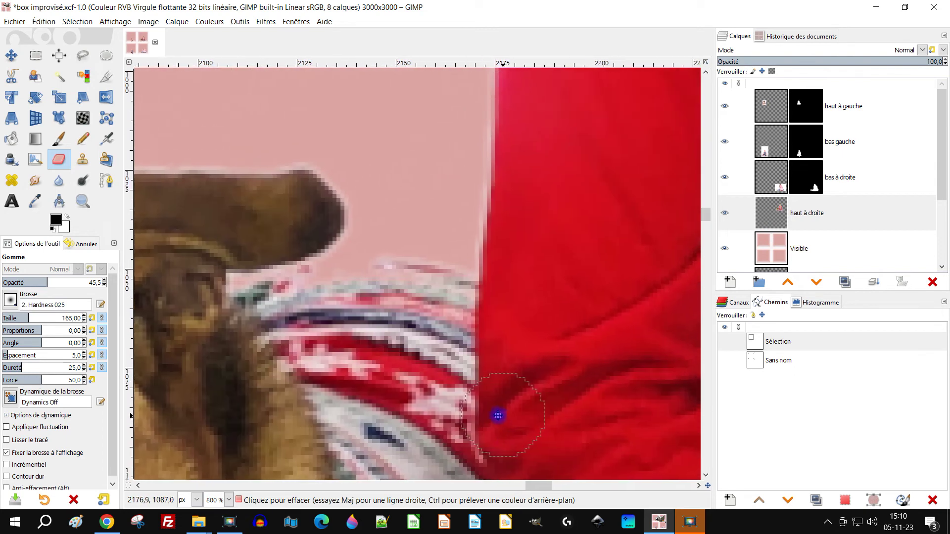
pyautogui.moveTo(371, 304)
pyautogui.mouseDown()
pyautogui.moveTo(355, 290)
pyautogui.moveTo(317, 303)
pyautogui.moveTo(389, 294)
pyautogui.moveTo(370, 290)
pyautogui.moveTo(415, 299)
pyautogui.mouseUp()
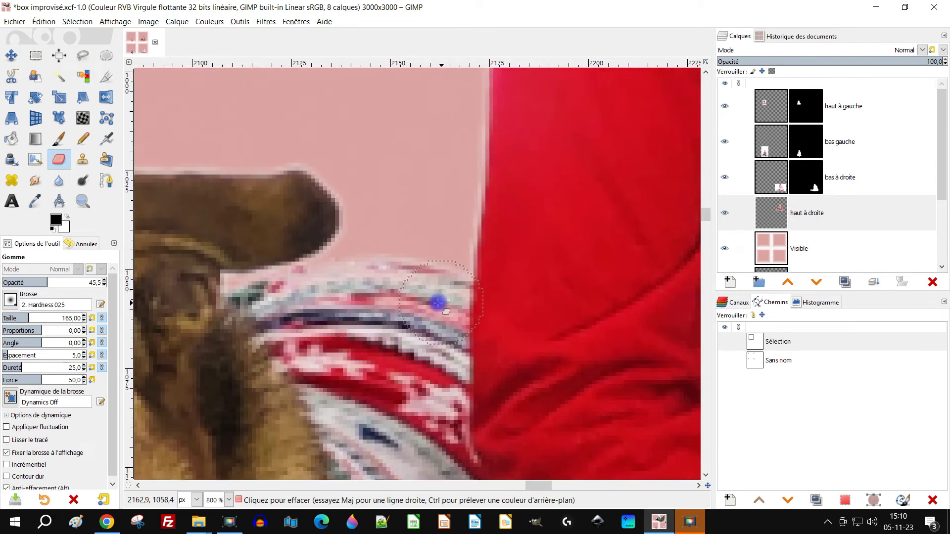
pyautogui.scroll(-1, 415, 287)
pyautogui.scroll(-3, 415, 287)
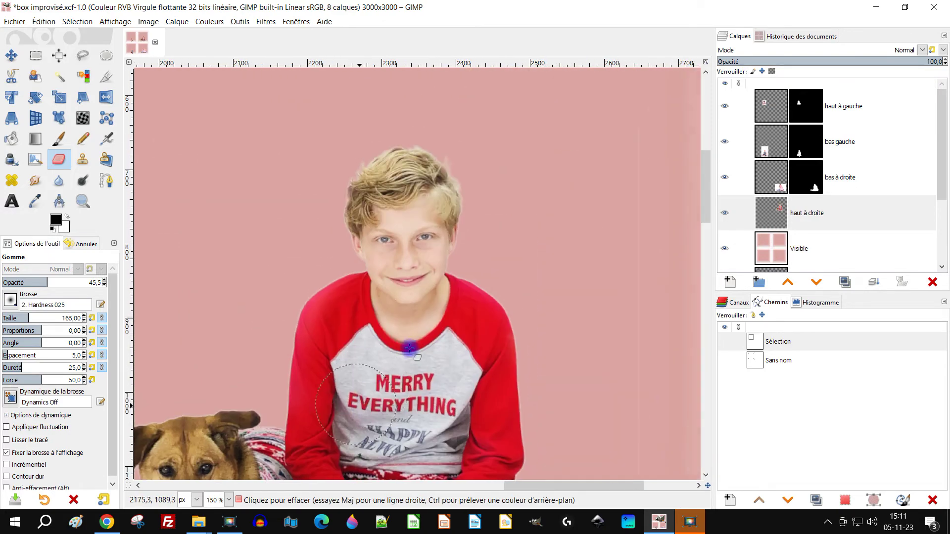
# Convert the alpha channel of the "haut à droite" layer to a selection around the boy and dog.
pyautogui.scroll(3, 436, 159)
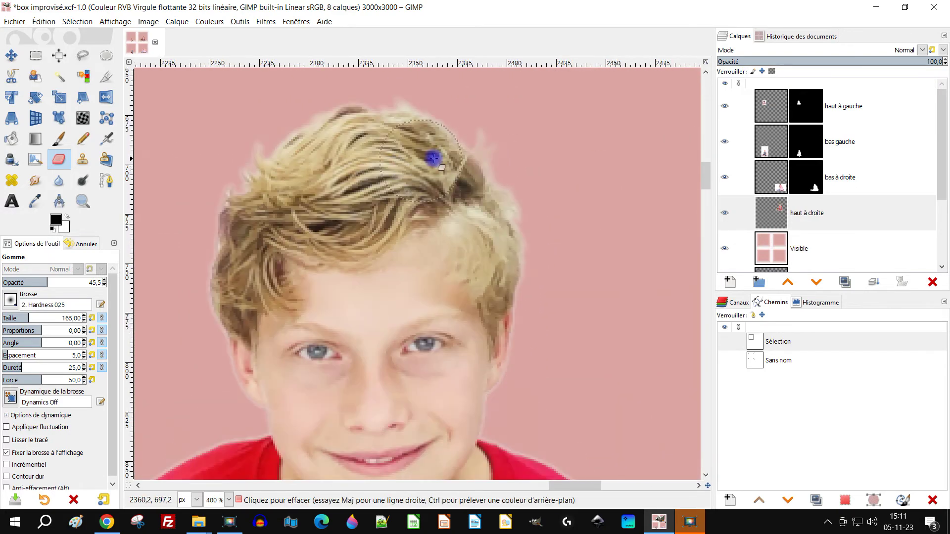
pyautogui.click(775, 218)
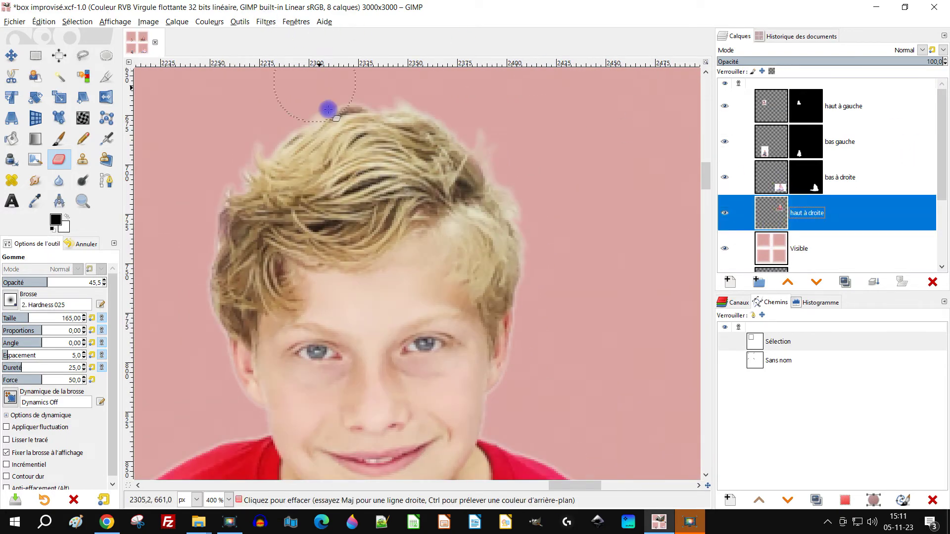
pyautogui.scroll(-4, 324, 233)
pyautogui.scroll(2, 396, 221)
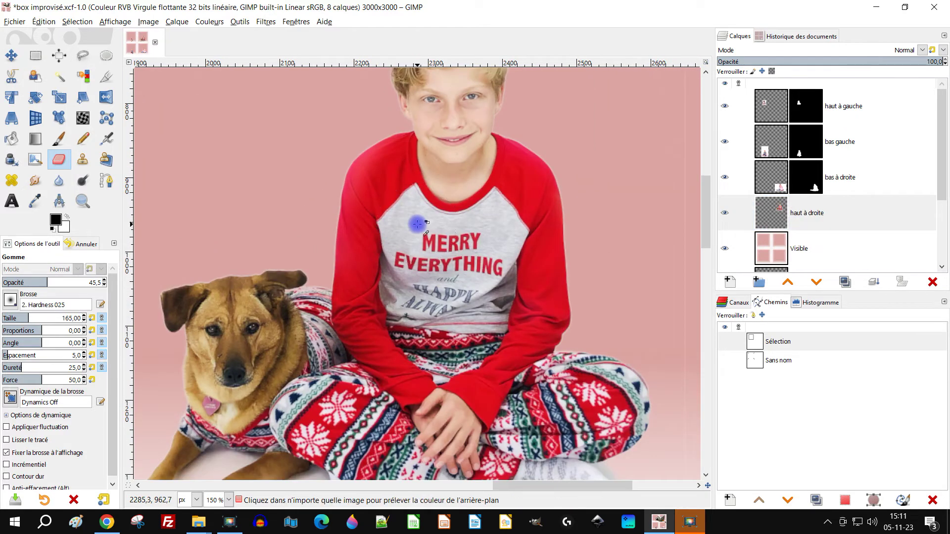
pyautogui.scroll(-2, 425, 232)
pyautogui.rightClick(781, 212)
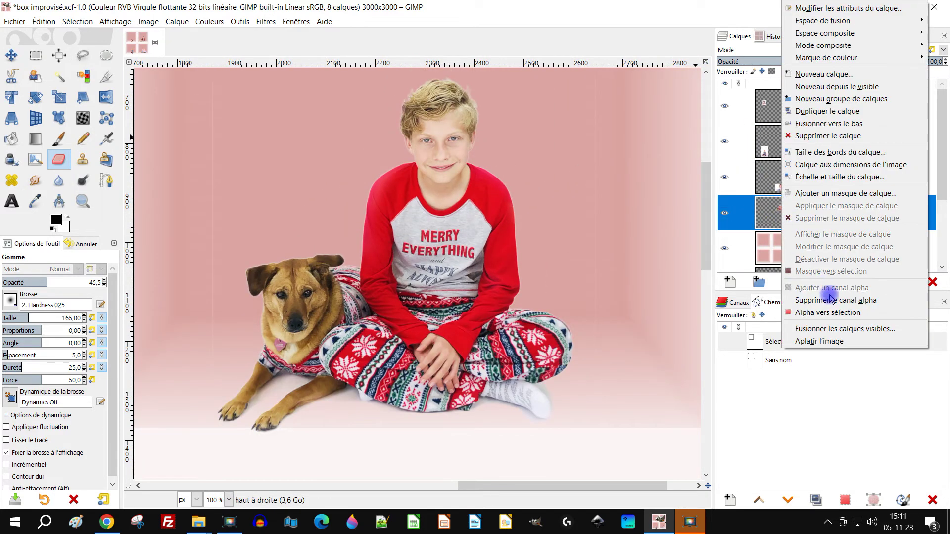
pyautogui.click(831, 312)
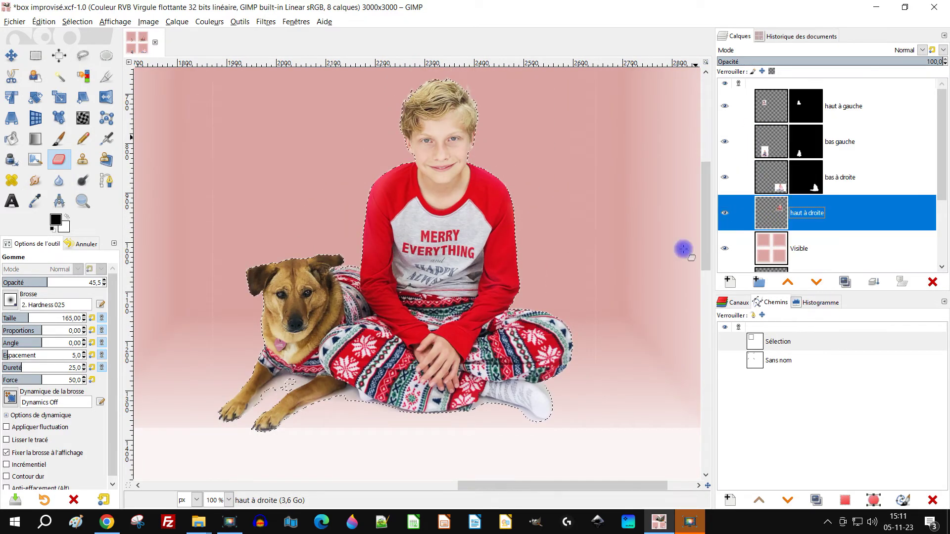
# Add a mask to the "haut à droite" layer initialized to Sélection with Inverser le masque disabled, and clear the selection.
pyautogui.rightClick(773, 216)
pyautogui.click(843, 194)
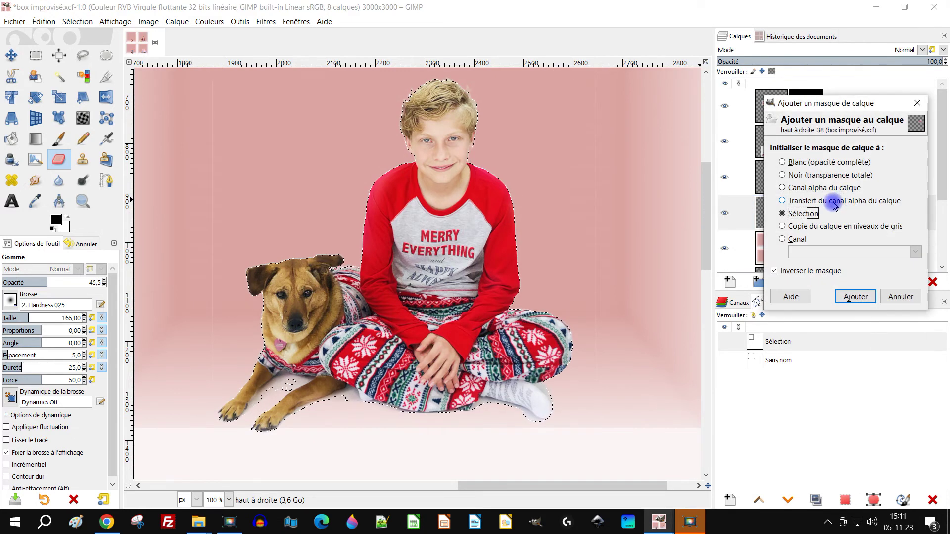
pyautogui.click(811, 273)
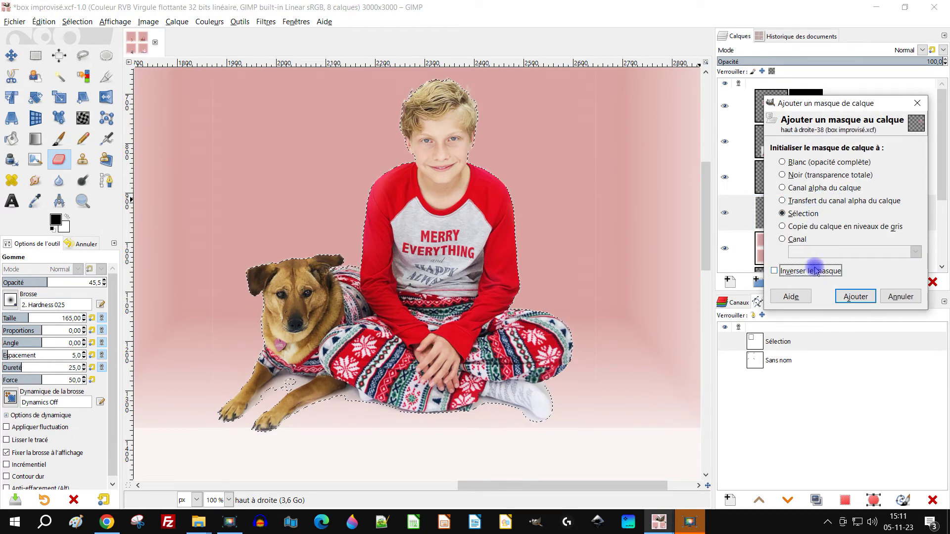
pyautogui.click(856, 296)
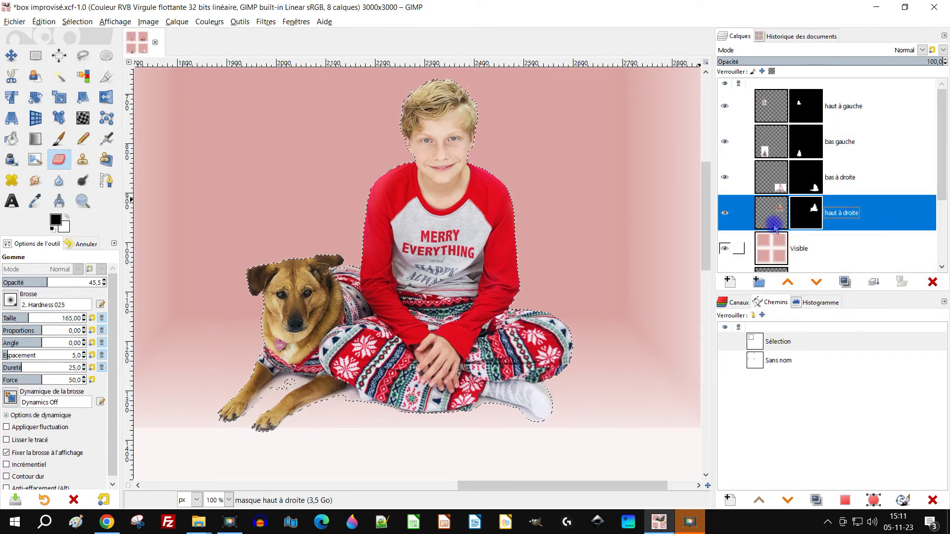
pyautogui.click(77, 22)
pyautogui.click(87, 48)
pyautogui.click(271, 22)
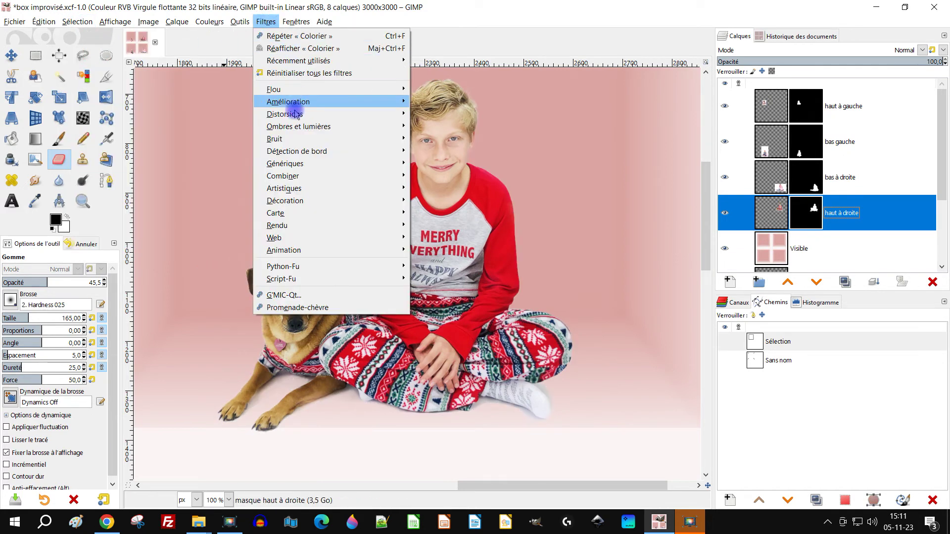
pyautogui.click(684, 526)
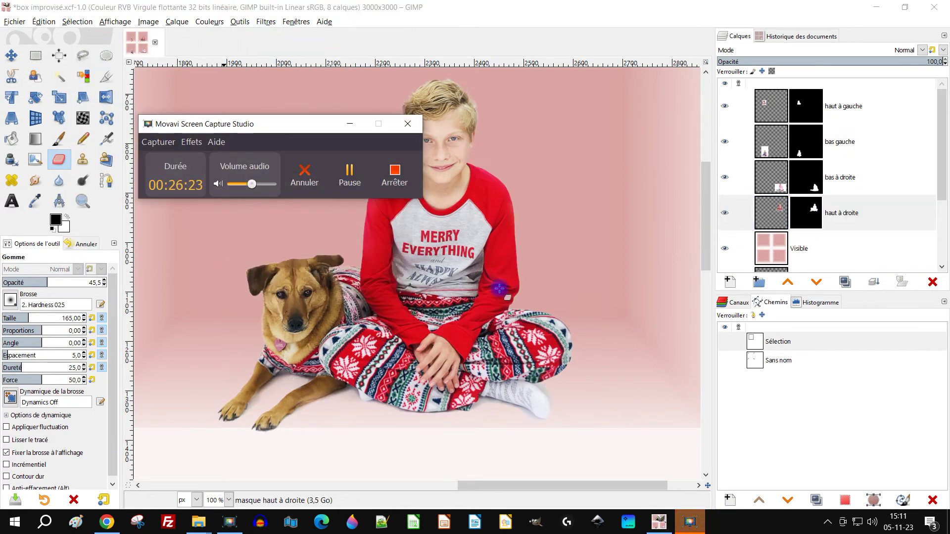
pyautogui.click(354, 122)
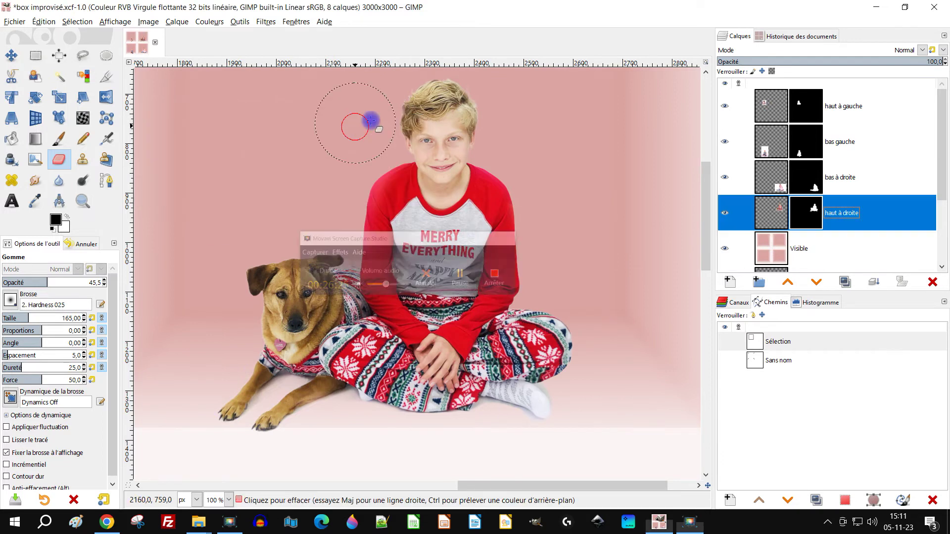
# Open the Flou médiane filter on the "haut à droite" layer's mask and preview it on the outline of the dog and boy.
pyautogui.click(260, 23)
pyautogui.moveTo(373, 91)
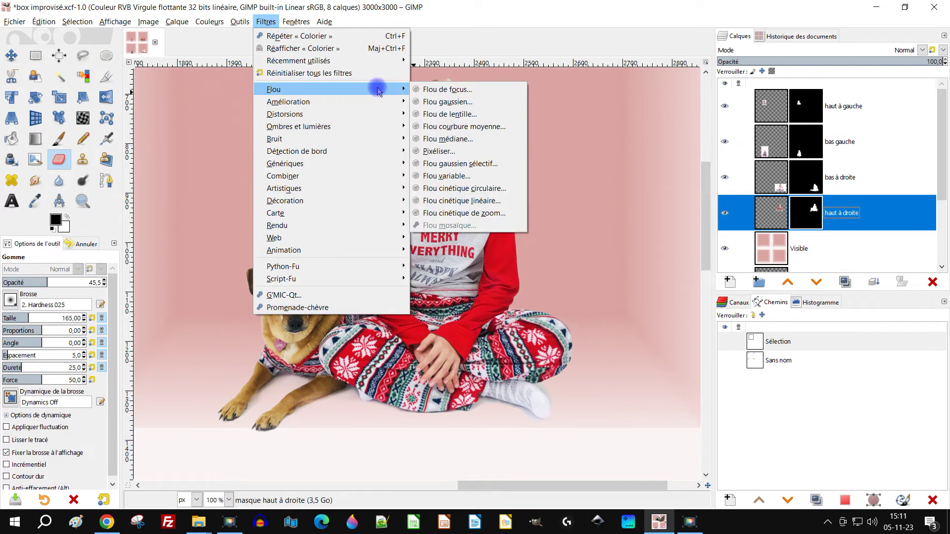
pyautogui.click(458, 139)
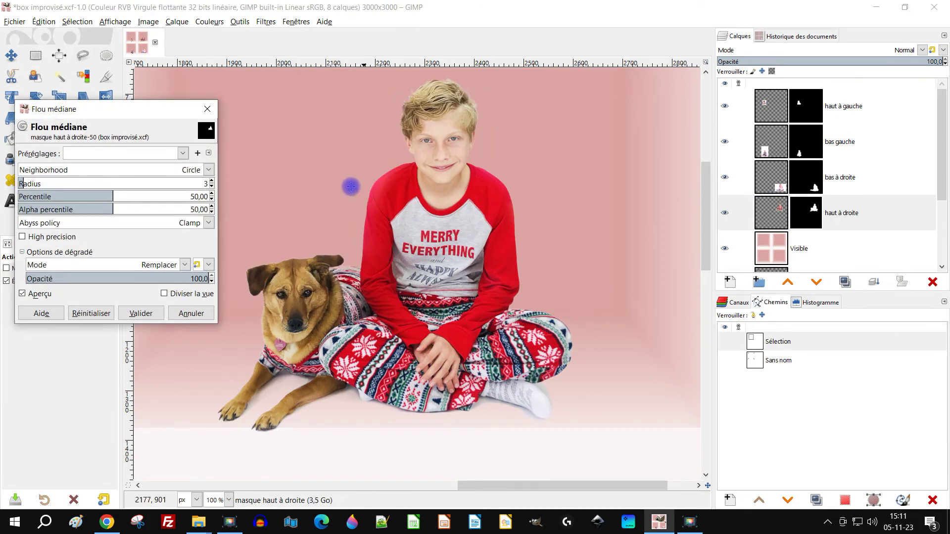
pyautogui.scroll(3, 326, 271)
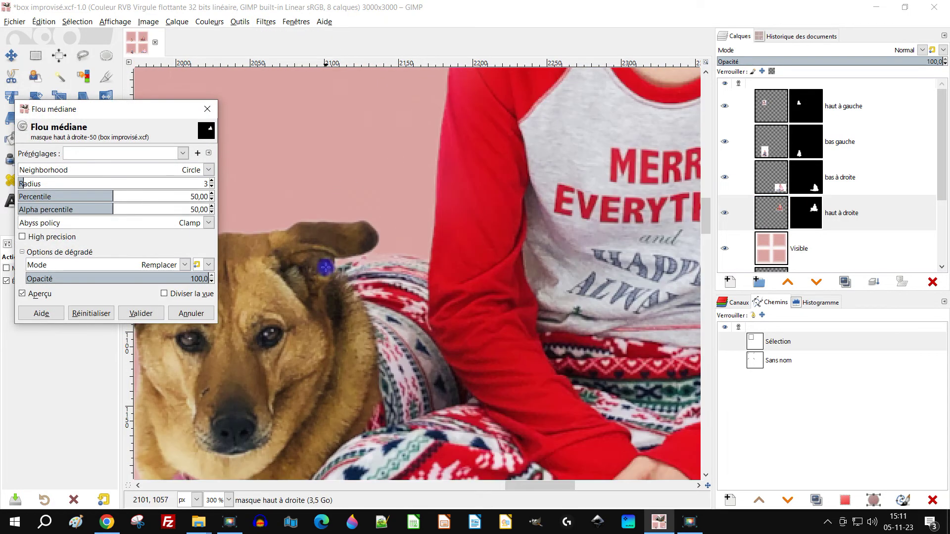
pyautogui.moveTo(356, 153); pyautogui.dragTo(410, 188)
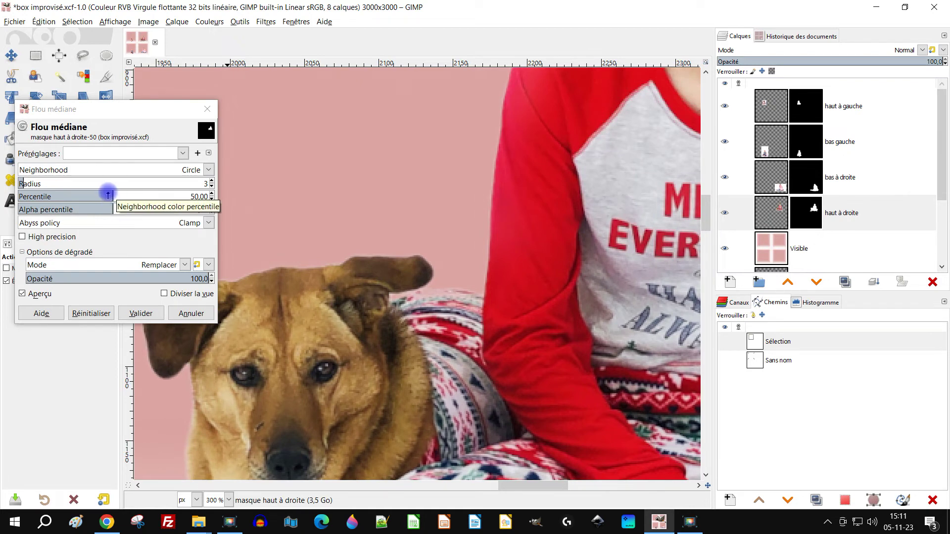
pyautogui.scroll(5, 510, 185)
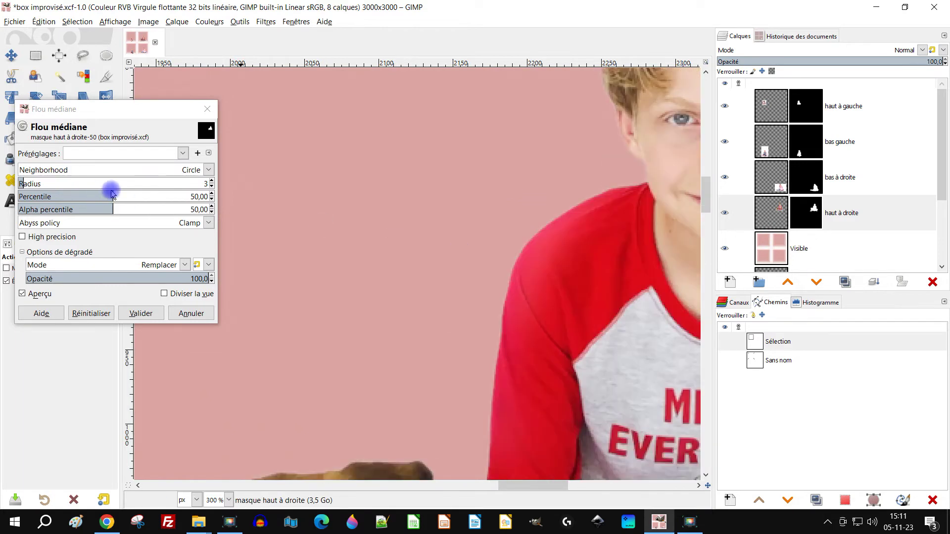
# Lower the median blur's Percentile to 36,53, check the cut-out edges around the boy and dog, and apply the filter to the mask.
pyautogui.moveTo(106, 193); pyautogui.dragTo(101, 195)
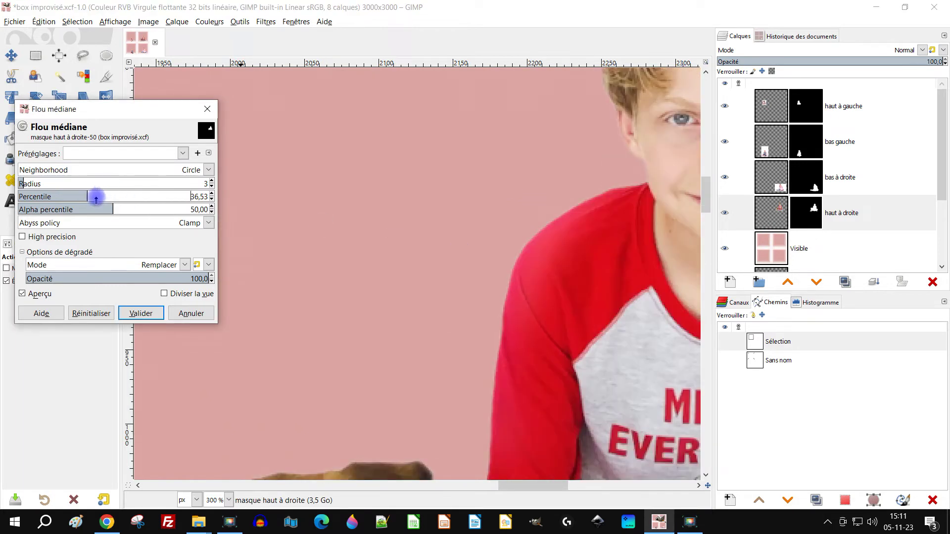
pyautogui.scroll(5, 535, 228)
pyautogui.moveTo(604, 253); pyautogui.dragTo(469, 120)
pyautogui.scroll(-8, 567, 124)
pyautogui.hscroll(-5, 488, 293)
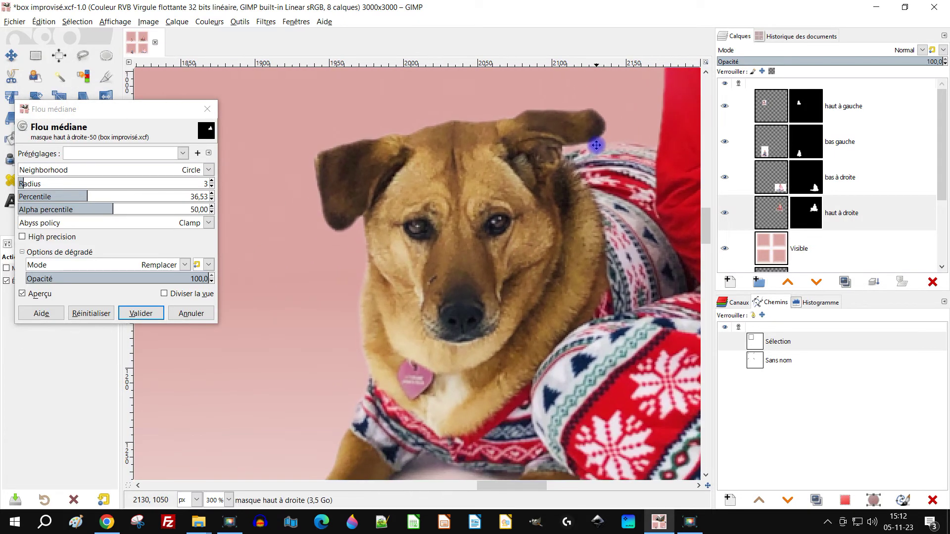
pyautogui.click(91, 314)
pyautogui.click(142, 313)
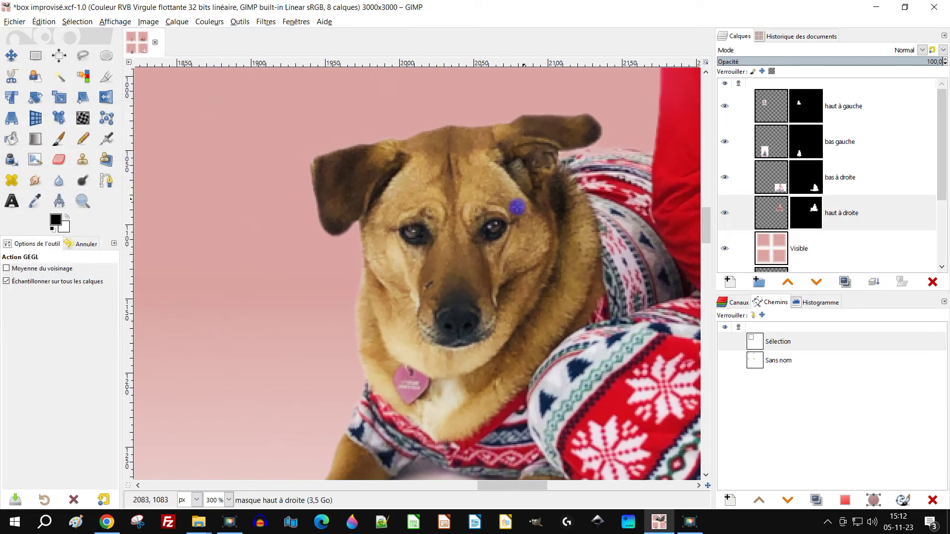
# Create a new transparent layer named "ombres" directly above the "Visible" layer.
pyautogui.scroll(-5, 528, 193)
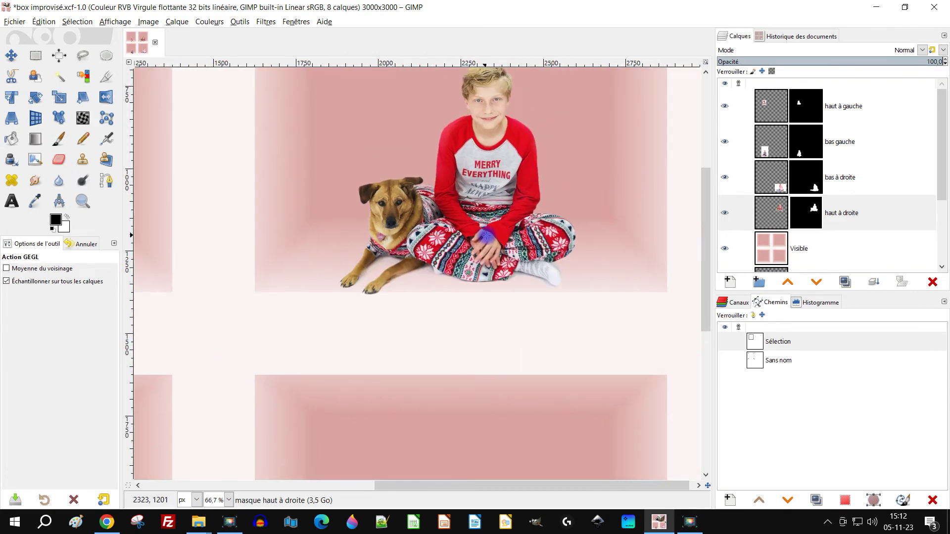
pyautogui.scroll(1, 484, 236)
pyautogui.moveTo(518, 263); pyautogui.dragTo(463, 307)
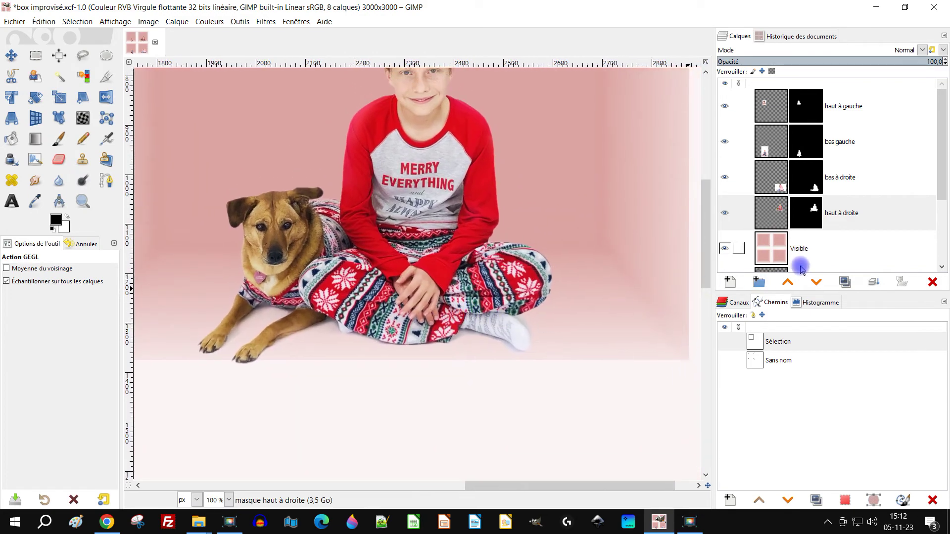
pyautogui.click(806, 245)
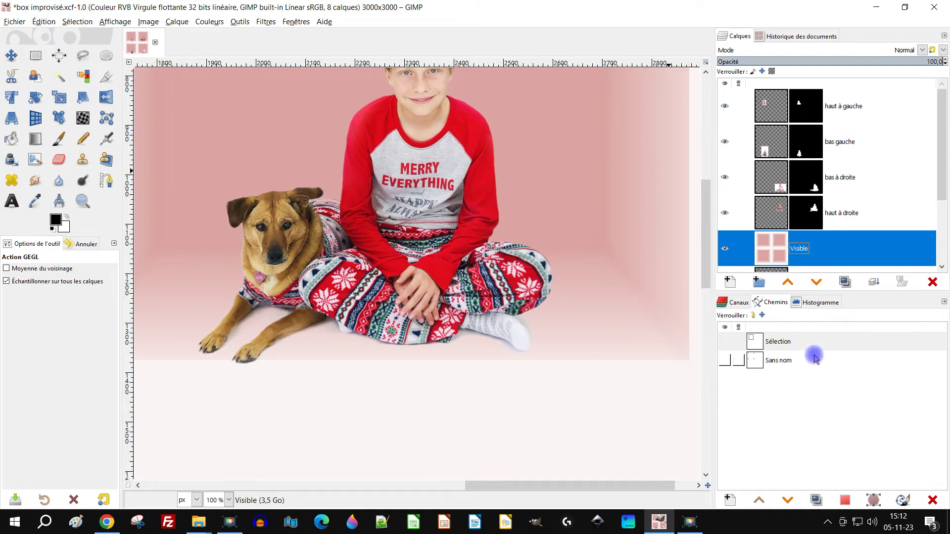
pyautogui.click(728, 281)
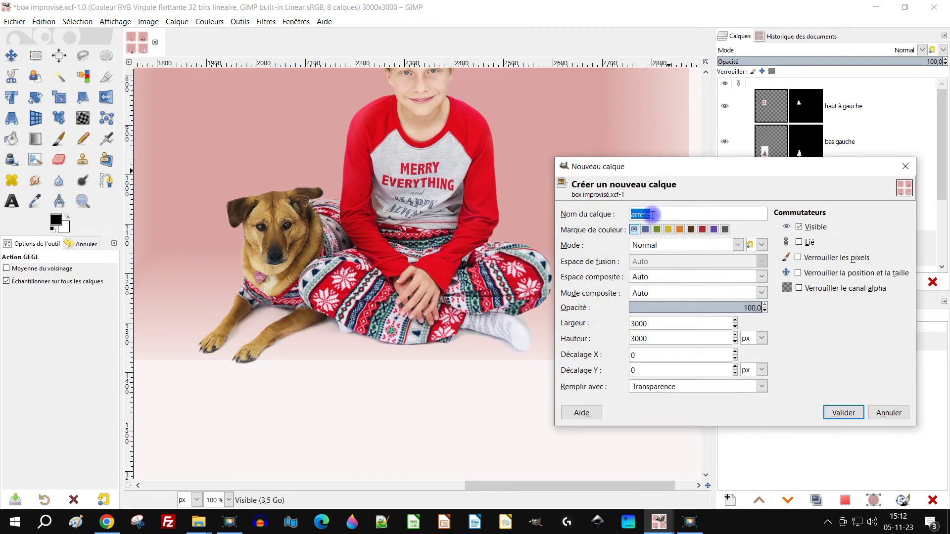
pyautogui.write('ombres')
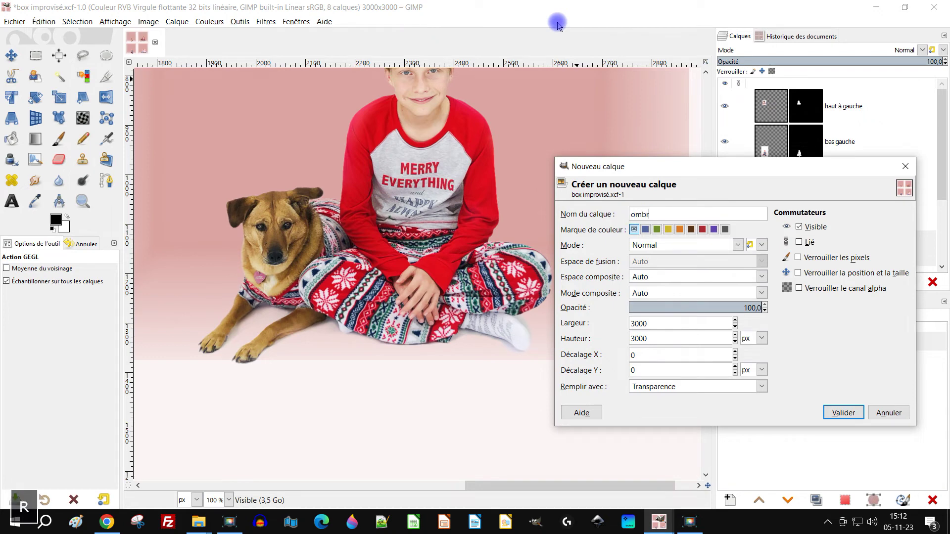
pyautogui.click(844, 413)
# Paint black on the "haut à droite" mask with the Paintbrush to hide the grey fringe between the trouser leg and the sock's outer edge.
pyautogui.click(58, 138)
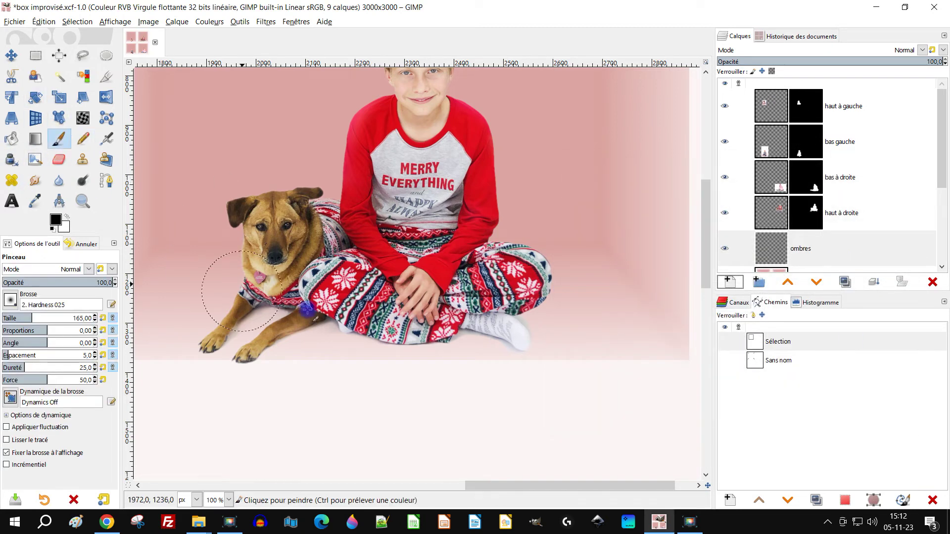
pyautogui.scroll(2, 589, 333)
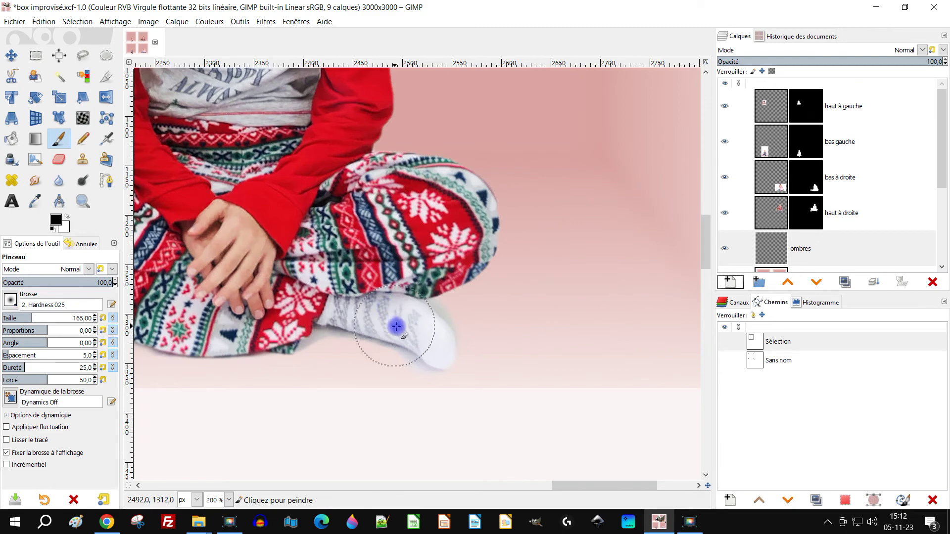
pyautogui.scroll(2, 396, 327)
pyautogui.click(806, 214)
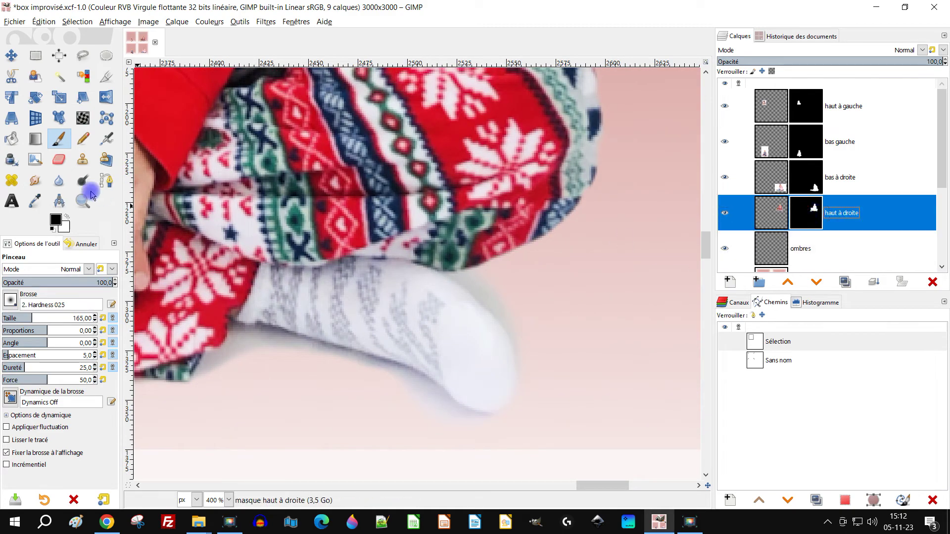
pyautogui.scroll(1, 544, 306)
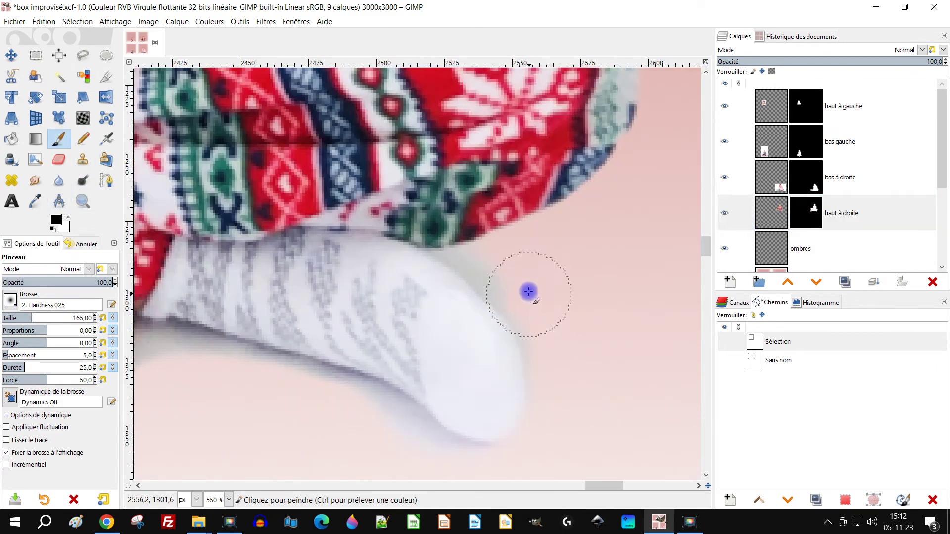
pyautogui.scroll(2, 519, 282)
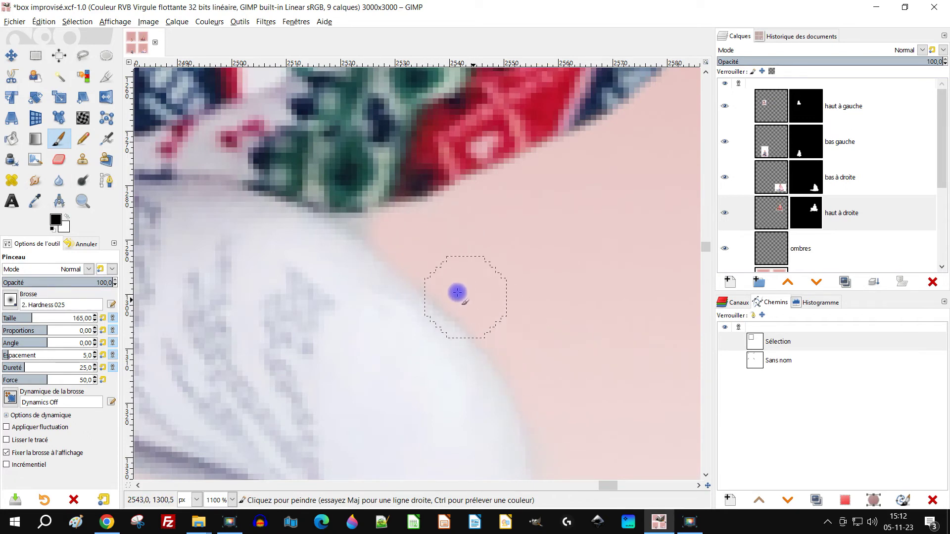
pyautogui.scroll(-3, 540, 342)
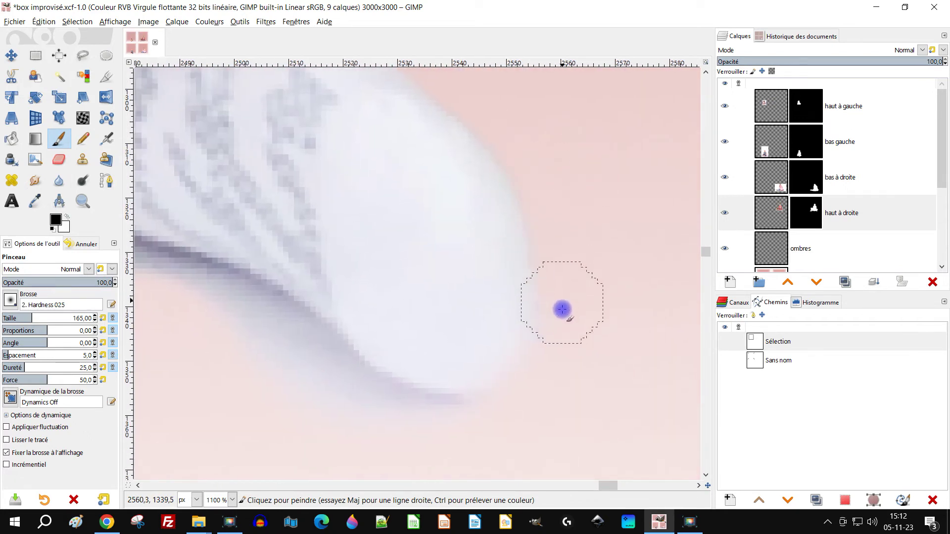
# Mask out the leftover shadow fringe beneath the boy's sock, from the toe back to the trouser cuff.
pyautogui.moveTo(362, 413)
pyautogui.mouseDown()
pyautogui.moveTo(336, 391)
pyautogui.moveTo(451, 434)
pyautogui.moveTo(346, 380)
pyautogui.moveTo(251, 301)
pyautogui.moveTo(318, 412)
pyautogui.mouseUp()
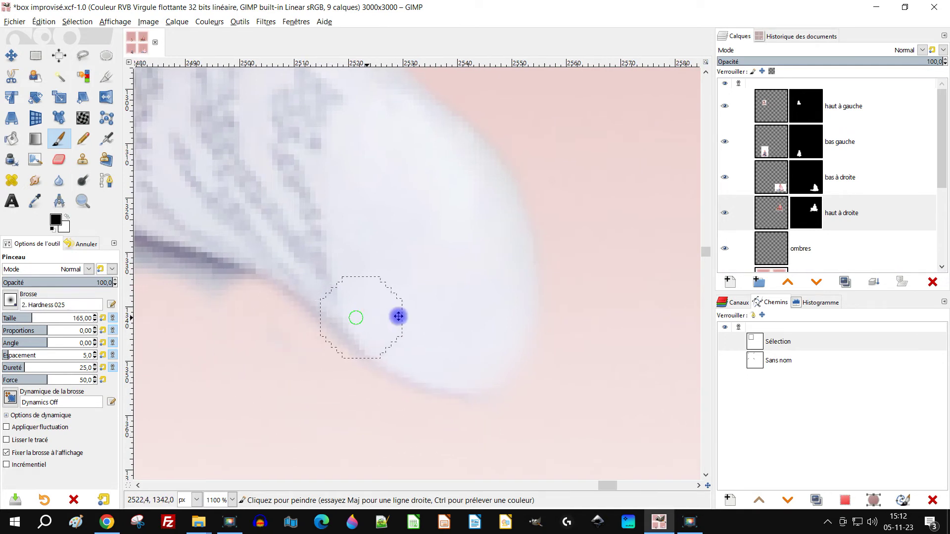
pyautogui.press('space')
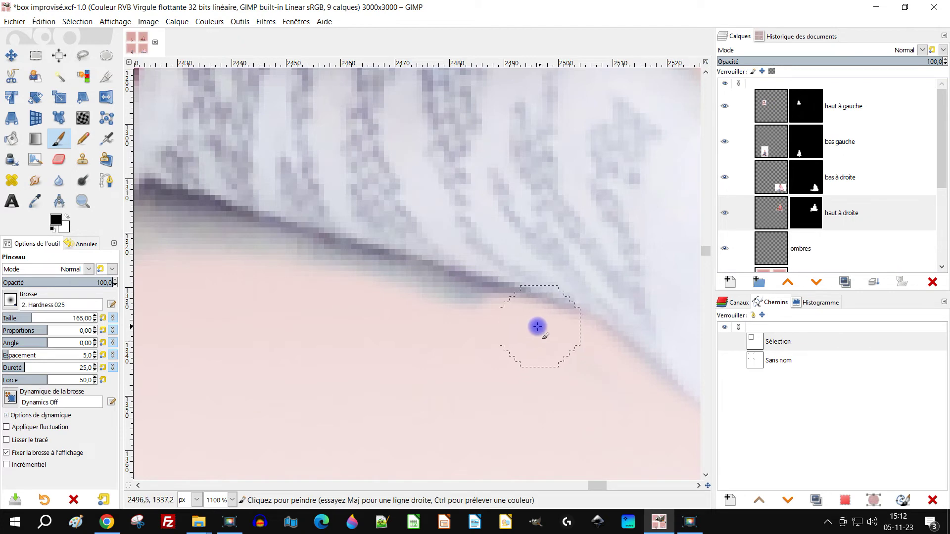
pyautogui.moveTo(557, 333)
pyautogui.mouseDown()
pyautogui.moveTo(307, 279)
pyautogui.moveTo(521, 330)
pyautogui.moveTo(338, 271)
pyautogui.moveTo(248, 279)
pyautogui.mouseUp()
pyautogui.press('space')
pyautogui.moveTo(532, 271)
pyautogui.mouseDown()
pyautogui.moveTo(489, 258)
pyautogui.moveTo(592, 269)
pyautogui.moveTo(652, 290)
pyautogui.moveTo(523, 252)
pyautogui.moveTo(456, 247)
pyautogui.moveTo(456, 276)
pyautogui.moveTo(417, 312)
pyautogui.moveTo(376, 330)
pyautogui.moveTo(366, 376)
pyautogui.mouseUp()
pyautogui.keyDown('ctrl'); pyautogui.scroll(-6, 516, 295); pyautogui.keyUp('ctrl')
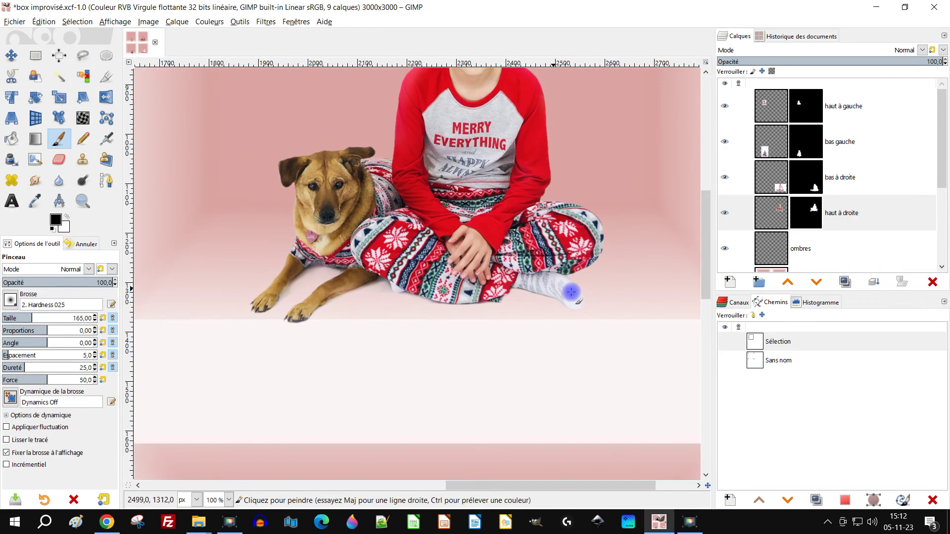
pyautogui.keyDown('ctrl'); pyautogui.scroll(3, 568, 291); pyautogui.keyUp('ctrl')
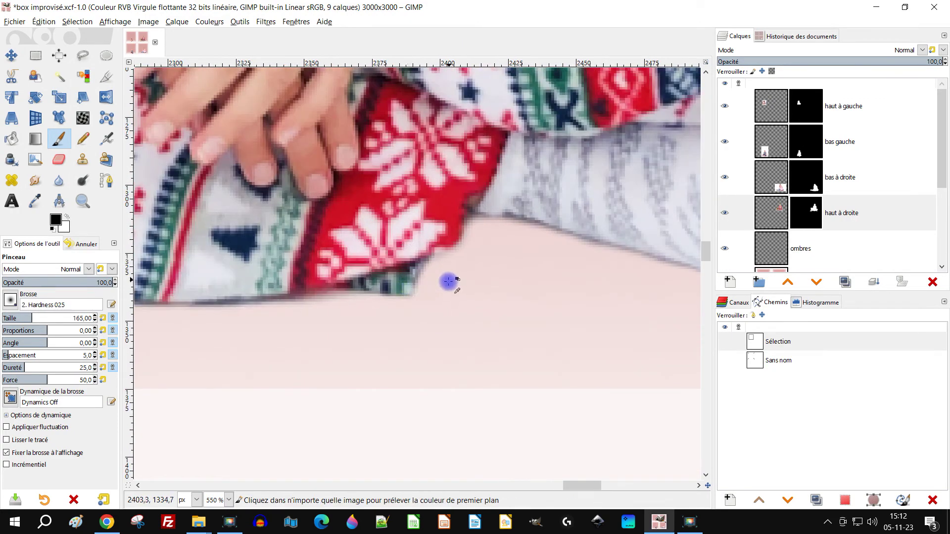
pyautogui.keyDown('ctrl'); pyautogui.scroll(-2, 450, 280); pyautogui.keyUp('ctrl')
pyautogui.keyDown('ctrl'); pyautogui.scroll(2, 603, 333); pyautogui.keyUp('ctrl')
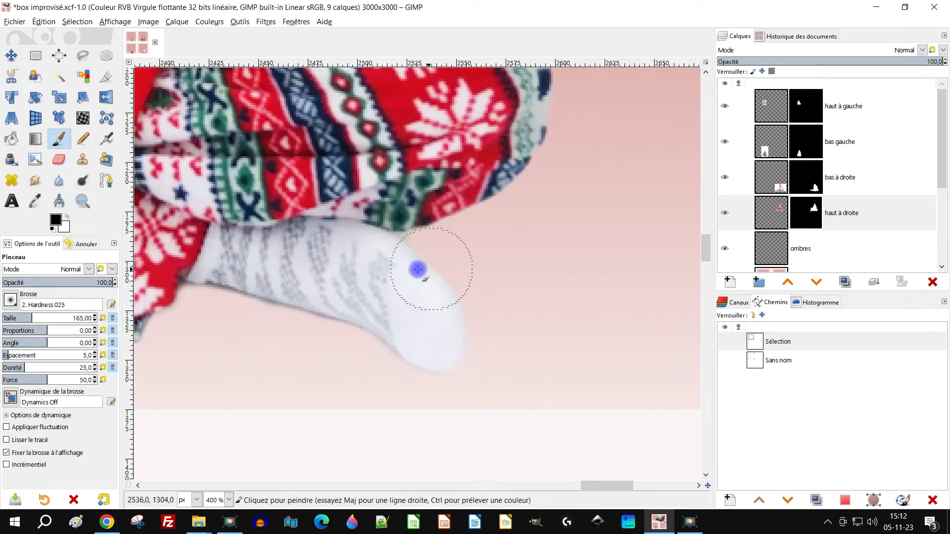
# Paint a black shadow on the "ombres" layer behind the boy's sock and under his bent knee with the 165 px soft brush.
pyautogui.click(777, 249)
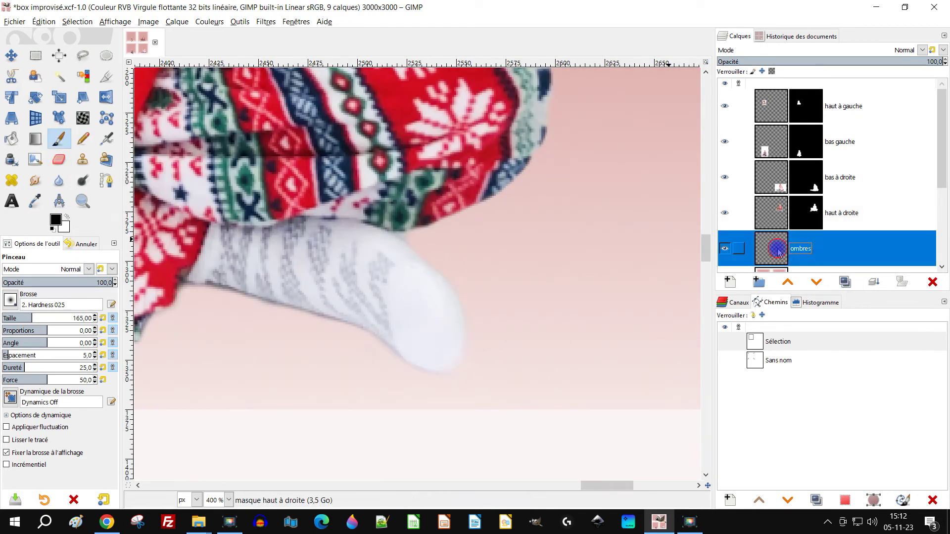
pyautogui.keyDown('ctrl'); pyautogui.scroll(-2, 489, 268); pyautogui.keyUp('ctrl')
pyautogui.moveTo(396, 305)
pyautogui.mouseDown()
pyautogui.moveTo(396, 322)
pyautogui.moveTo(410, 274)
pyautogui.moveTo(431, 277)
pyautogui.moveTo(390, 258)
pyautogui.moveTo(399, 324)
pyautogui.moveTo(387, 342)
pyautogui.moveTo(391, 373)
pyautogui.moveTo(403, 348)
pyautogui.mouseUp()
pyautogui.scroll(-2, 409, 332)
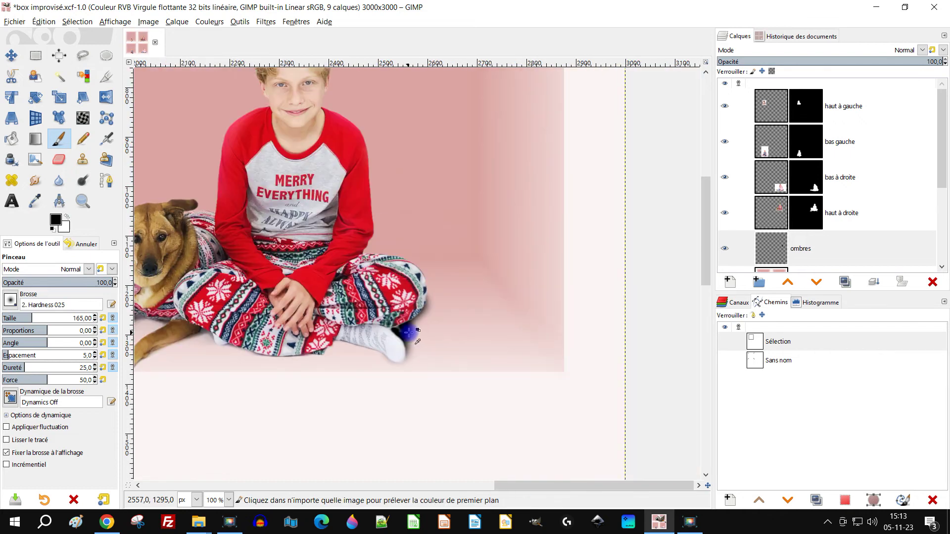
pyautogui.scroll(1, 365, 334)
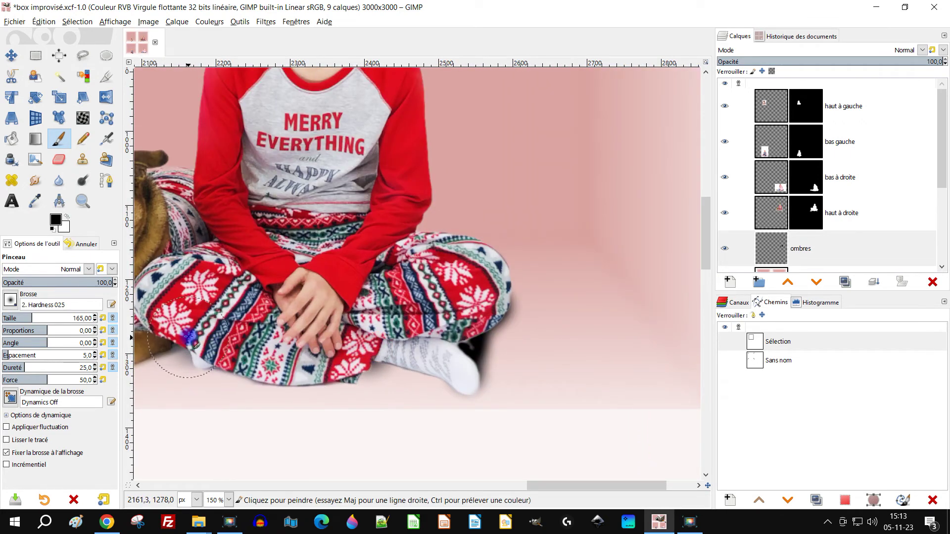
pyautogui.scroll(-2, 165, 337)
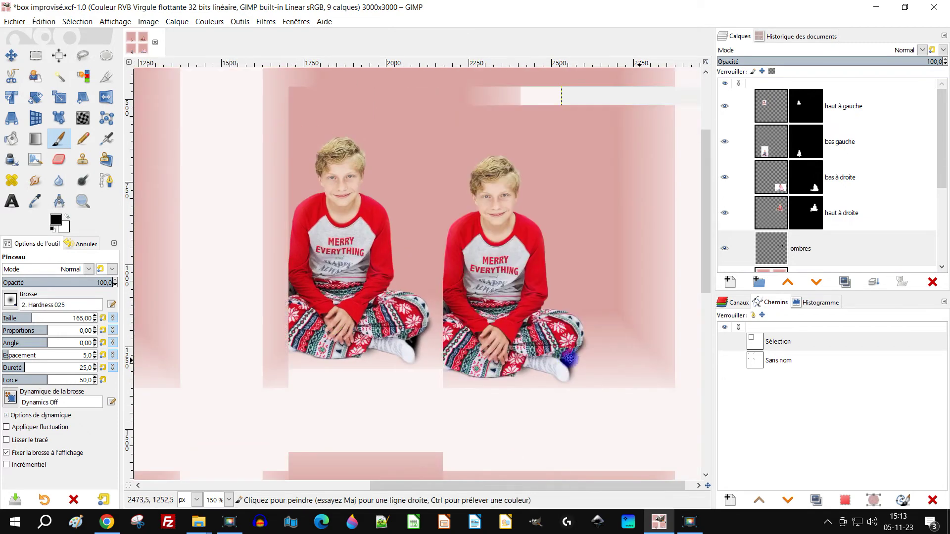
pyautogui.scroll(2, 451, 377)
pyautogui.moveTo(450, 362); pyautogui.dragTo(462, 362)
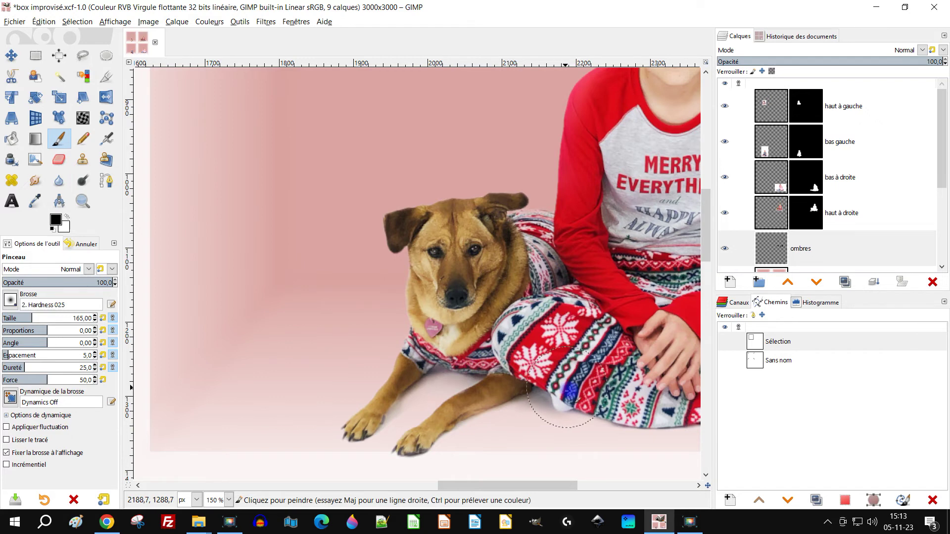
pyautogui.scroll(-1, 568, 388)
pyautogui.moveTo(598, 394); pyautogui.dragTo(312, 384)
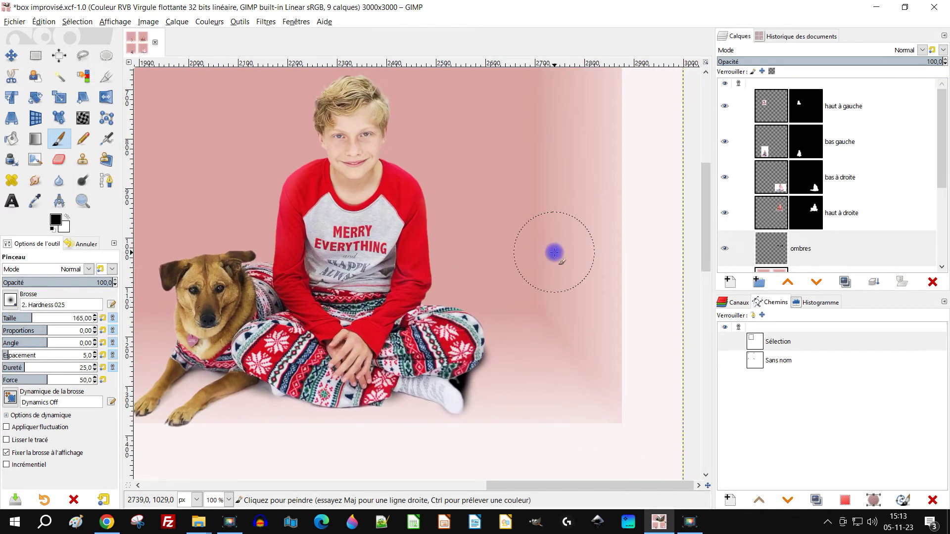
# Soften the black shadow beside the boy's sock and knee with the Smudge tool and reduce the "ombres" layer's opacity to 67,8.
pyautogui.click(35, 181)
pyautogui.click(779, 255)
pyautogui.moveTo(473, 364); pyautogui.dragTo(481, 363)
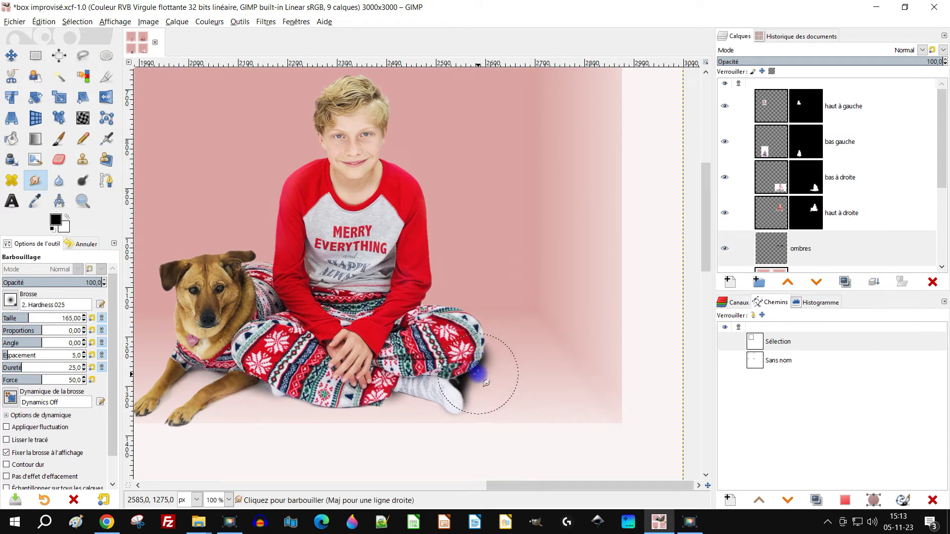
pyautogui.moveTo(471, 301); pyautogui.dragTo(474, 328)
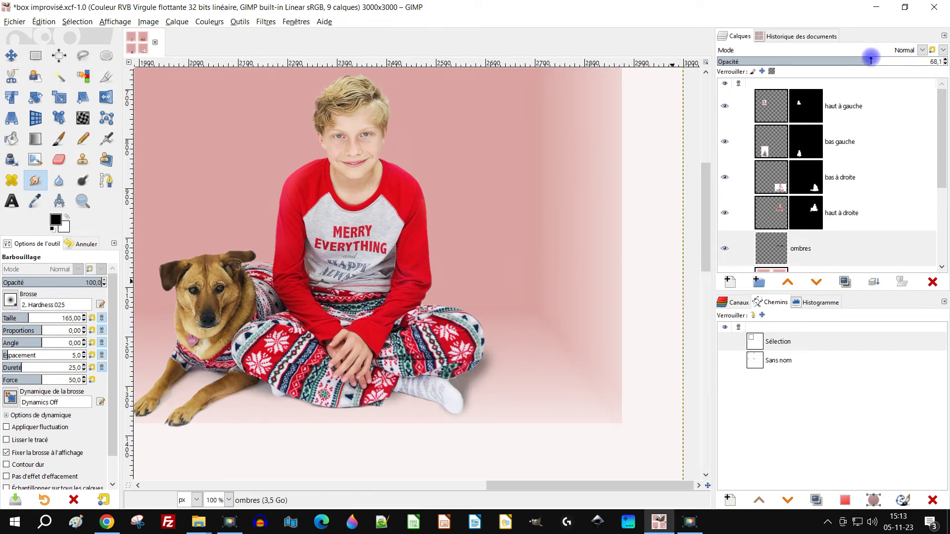
pyautogui.scroll(-2, 333, 355)
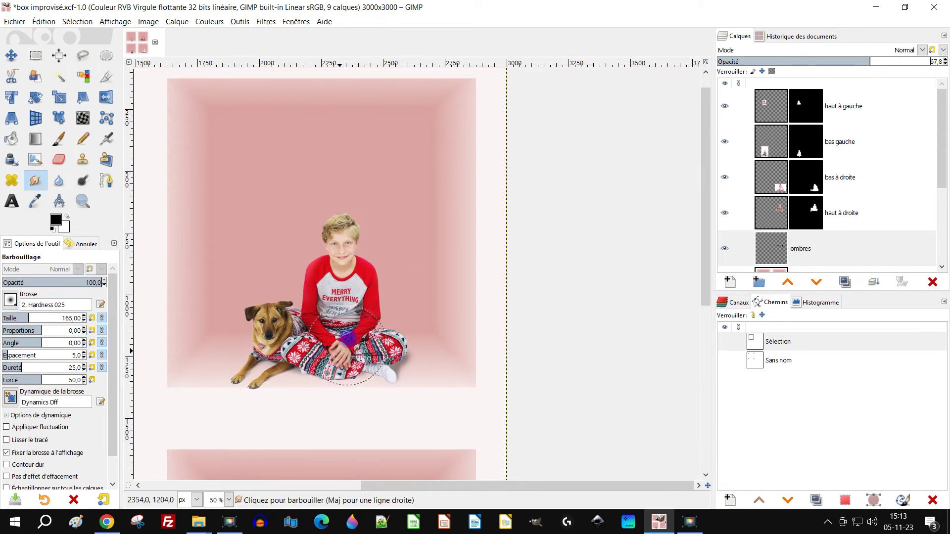
pyautogui.moveTo(351, 336); pyautogui.dragTo(448, 322)
pyautogui.scroll(3, 436, 208)
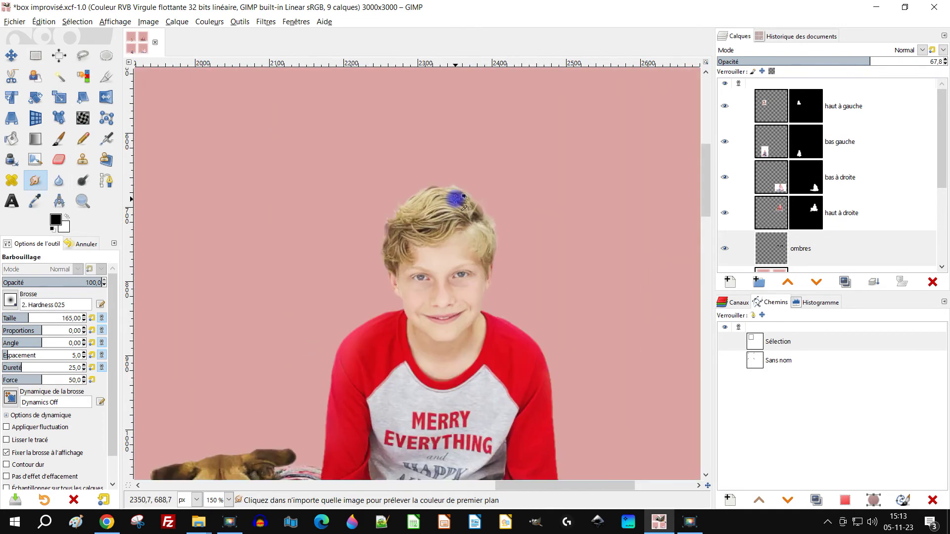
pyautogui.scroll(-5, 458, 199)
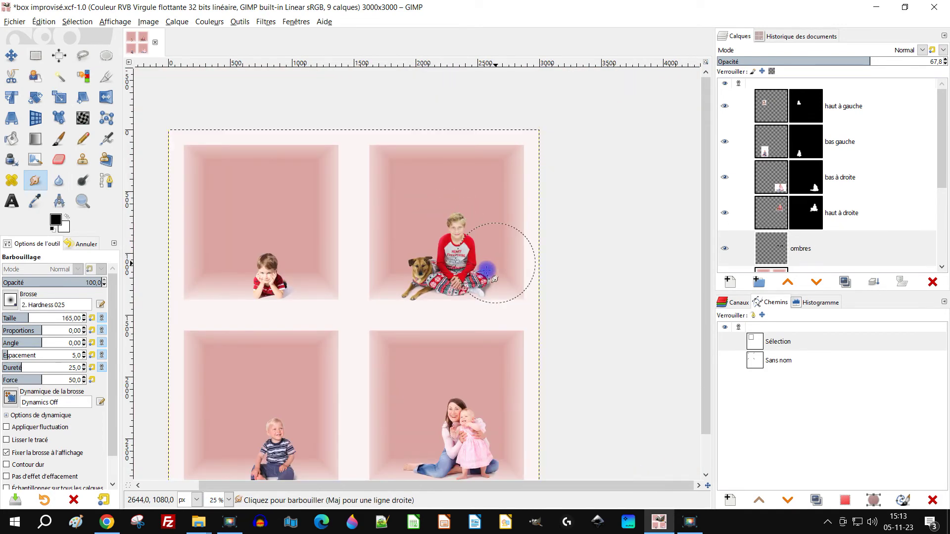
# Paint a black shadow on the "ombres" layer beneath the woman's bent knee in the lower-right box with the 165 px soft Paintbrush.
pyautogui.scroll(3, 456, 388)
pyautogui.scroll(-2, 432, 362)
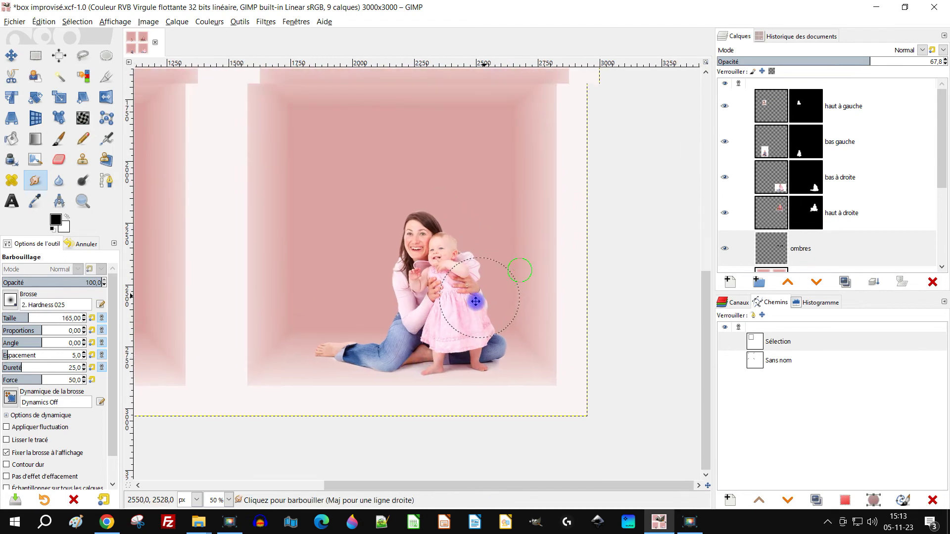
pyautogui.scroll(2, 432, 362)
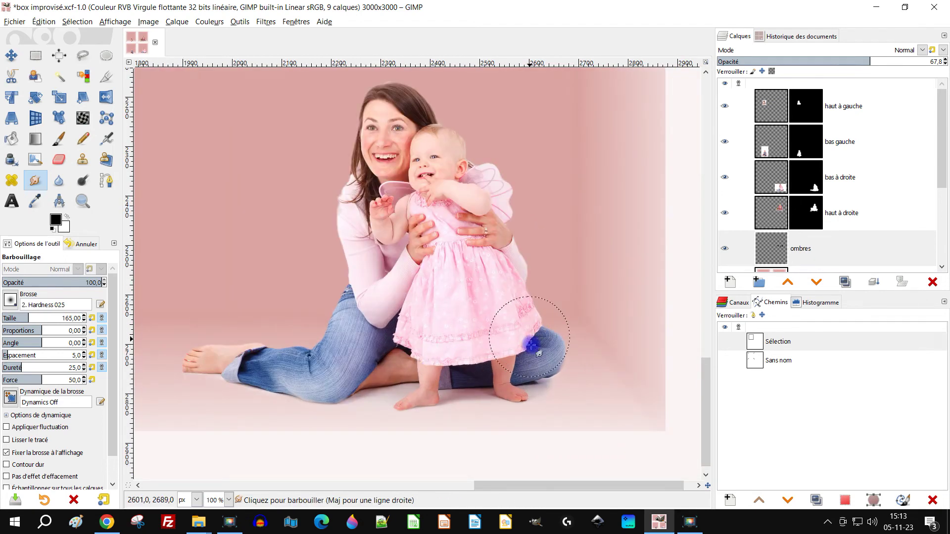
pyautogui.hscroll(2, 514, 398)
pyautogui.click(58, 139)
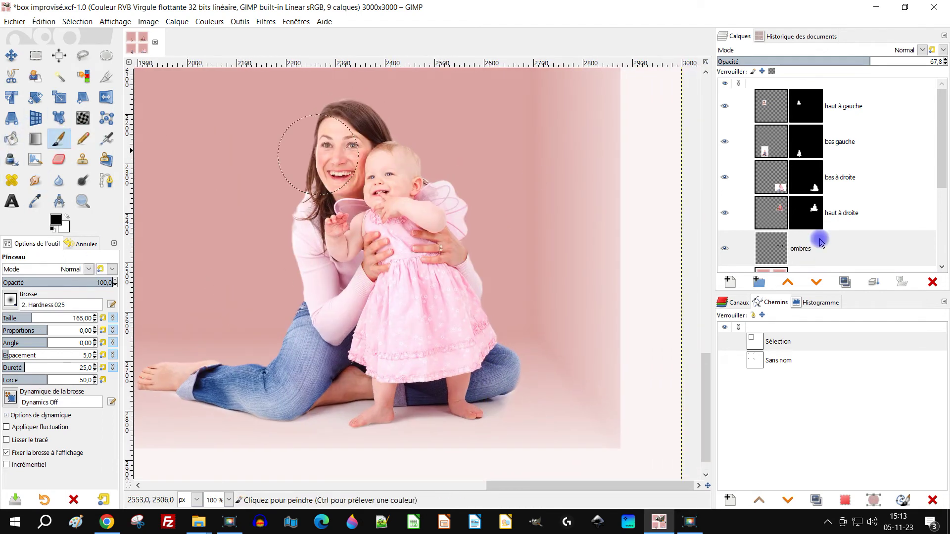
pyautogui.scroll(1, 484, 394)
pyautogui.moveTo(488, 390); pyautogui.dragTo(496, 388)
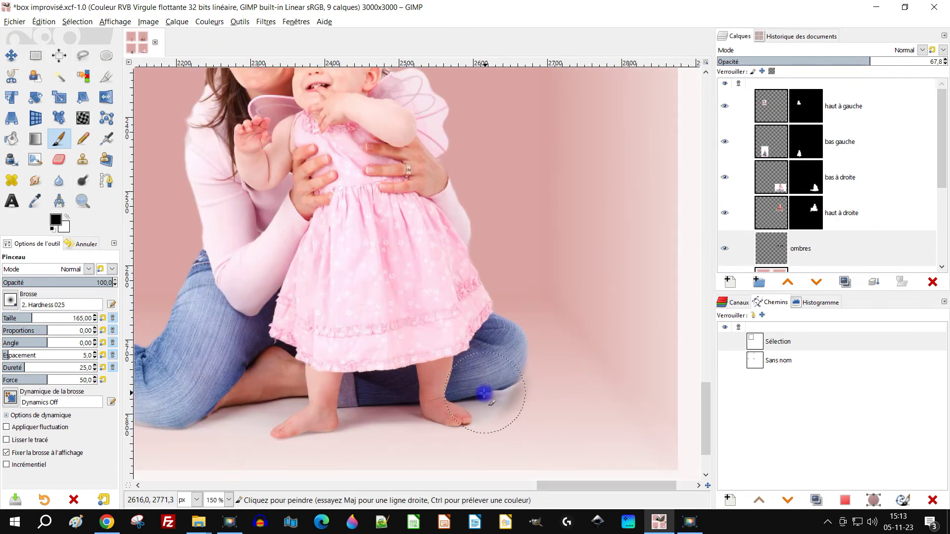
# Paint black on the "bas à droite" mask to hide the leftover pale floor beneath the woman's knee.
pyautogui.scroll(2, 476, 395)
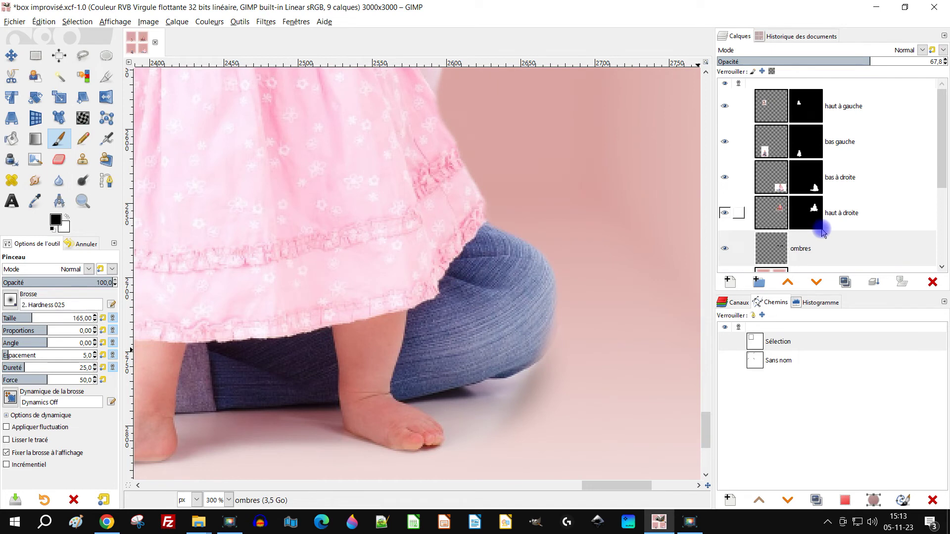
pyautogui.click(815, 190)
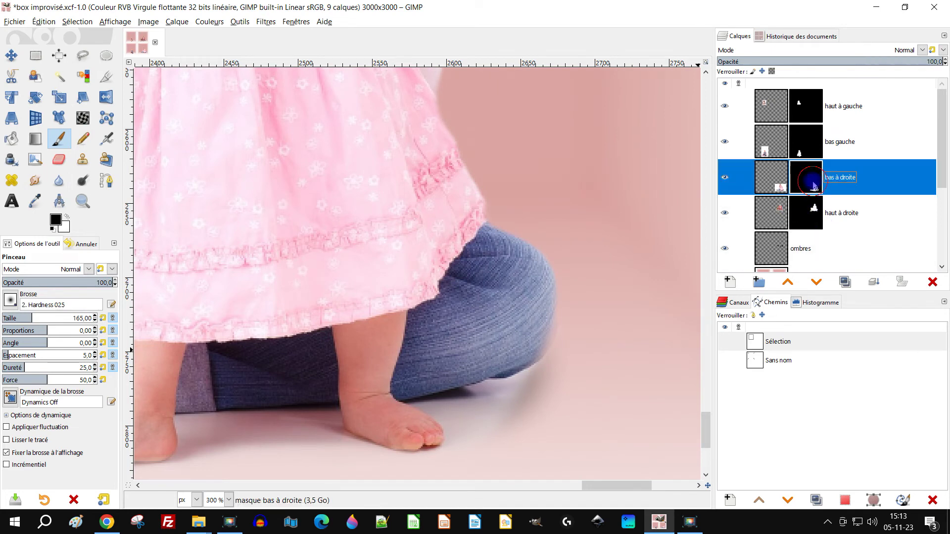
pyautogui.scroll(1, 486, 422)
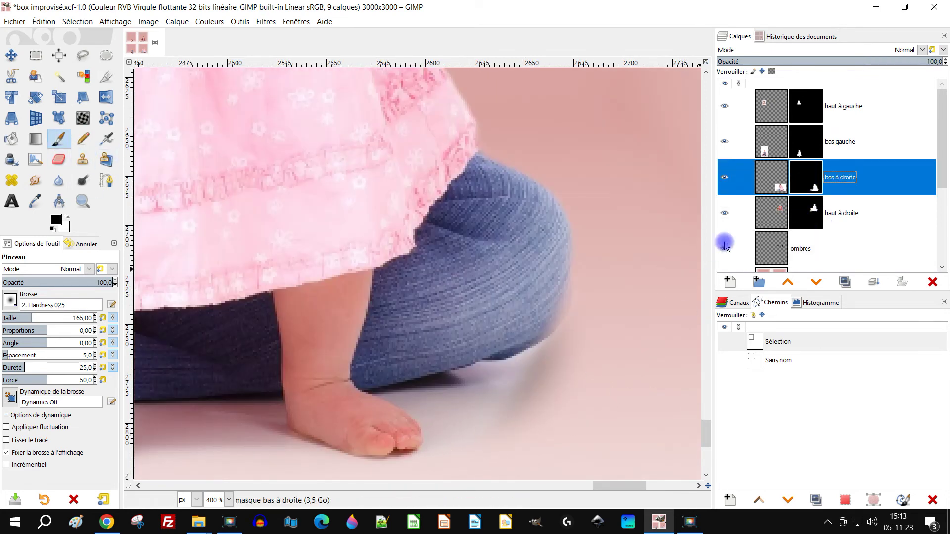
pyautogui.moveTo(485, 416)
pyautogui.mouseDown()
pyautogui.moveTo(532, 375)
pyautogui.moveTo(480, 388)
pyautogui.moveTo(547, 375)
pyautogui.moveTo(550, 363)
pyautogui.moveTo(489, 404)
pyautogui.moveTo(439, 409)
pyautogui.mouseUp()
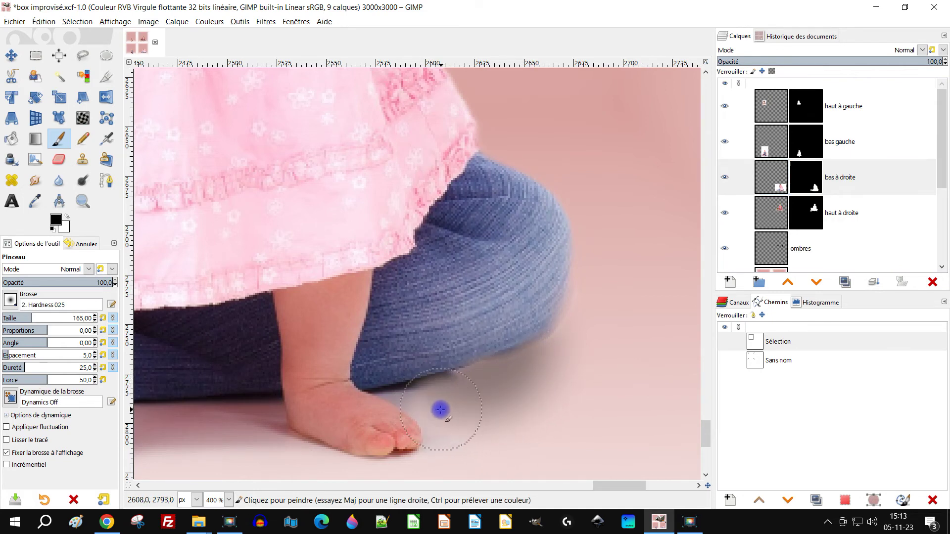
# Mask out the remaining floor fringe between the baby's toes and the underside of the jeans on the "bas à droite" mask.
pyautogui.scroll(2, 420, 413)
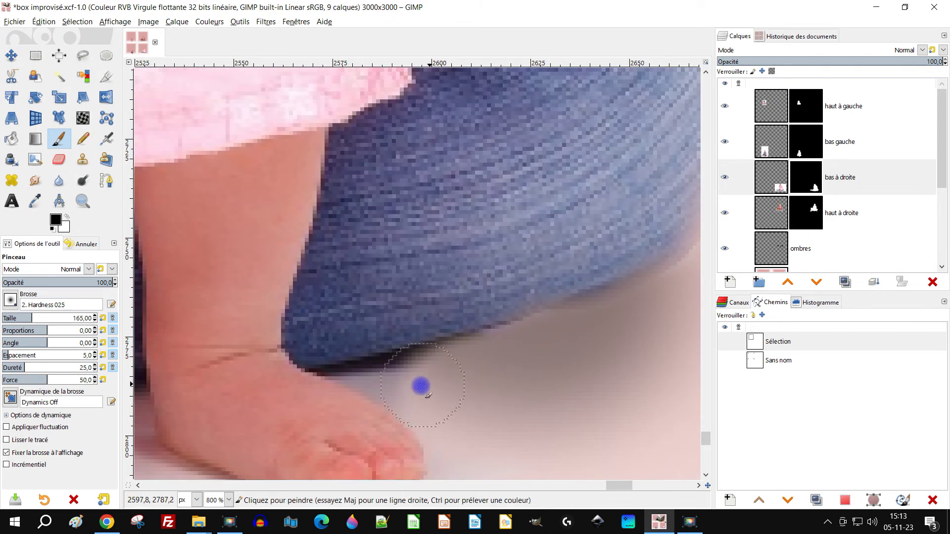
pyautogui.click(802, 187)
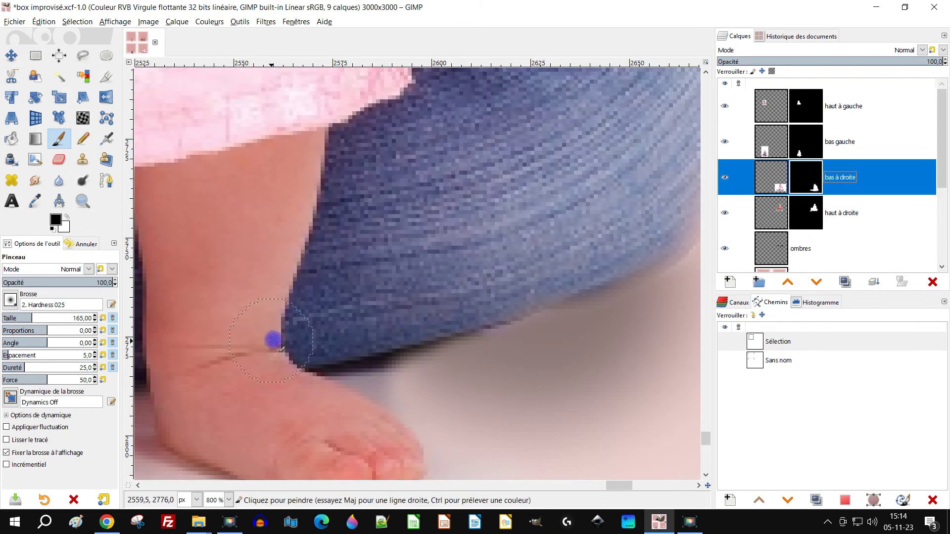
pyautogui.scroll(-2, 373, 240)
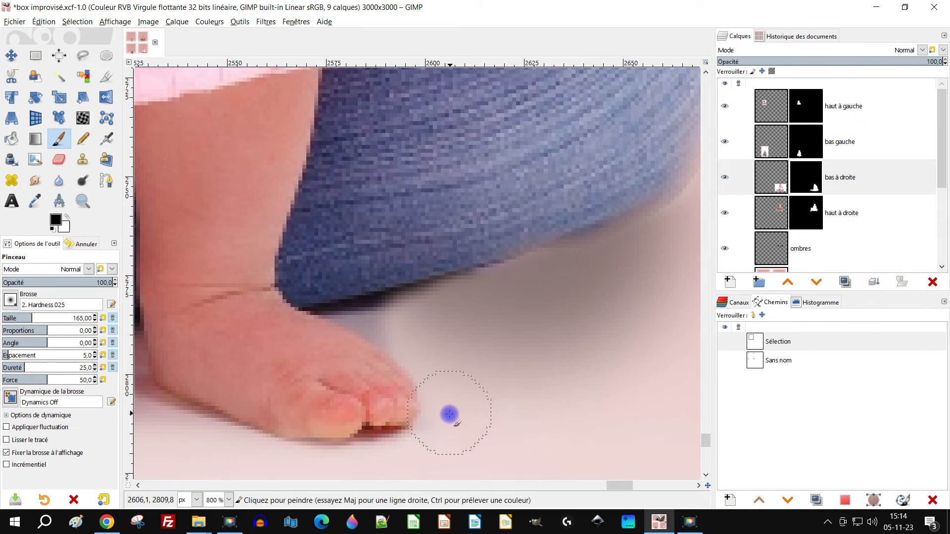
pyautogui.scroll(2, 405, 331)
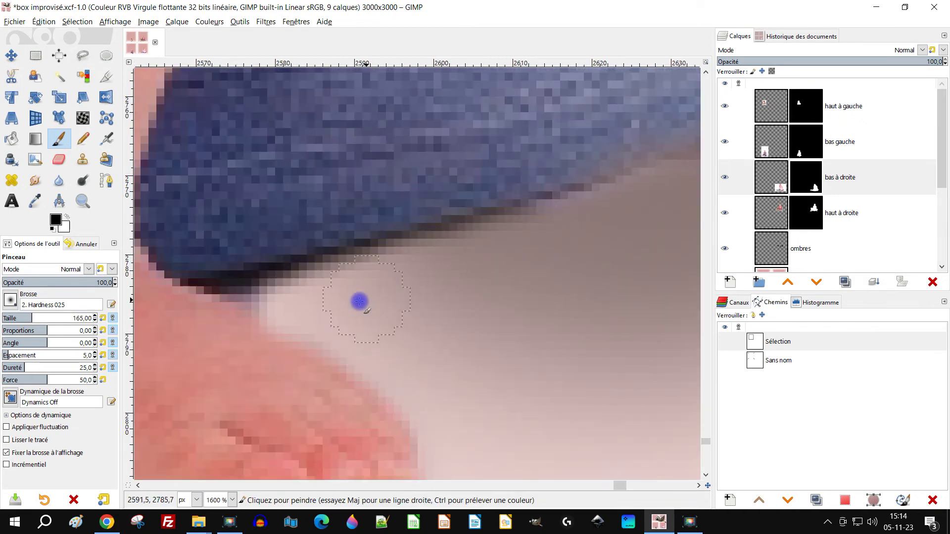
pyautogui.scroll(-6, 584, 299)
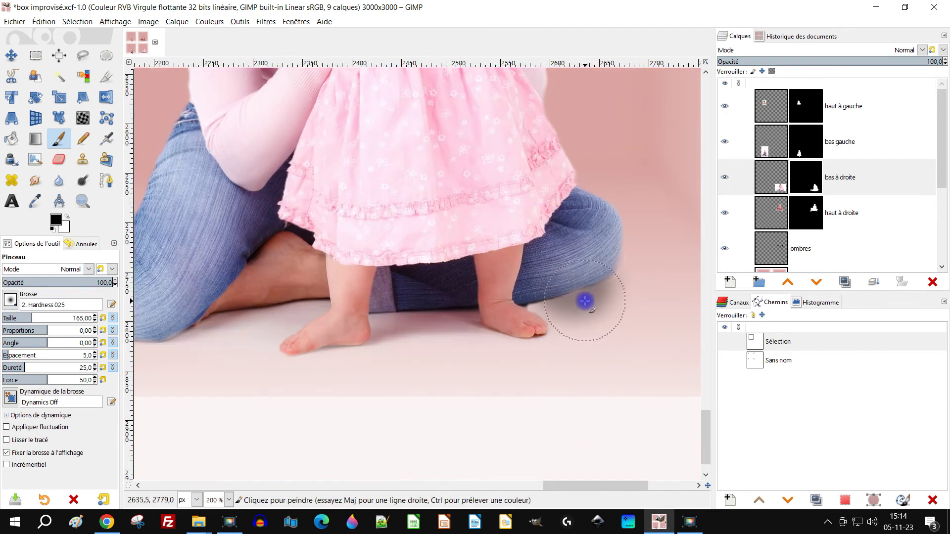
# Paint black on the "ombres" layer to extend the shadow from the baby's foot along the underside of the jeans to the knee.
pyautogui.scroll(4, 594, 301)
pyautogui.click(794, 248)
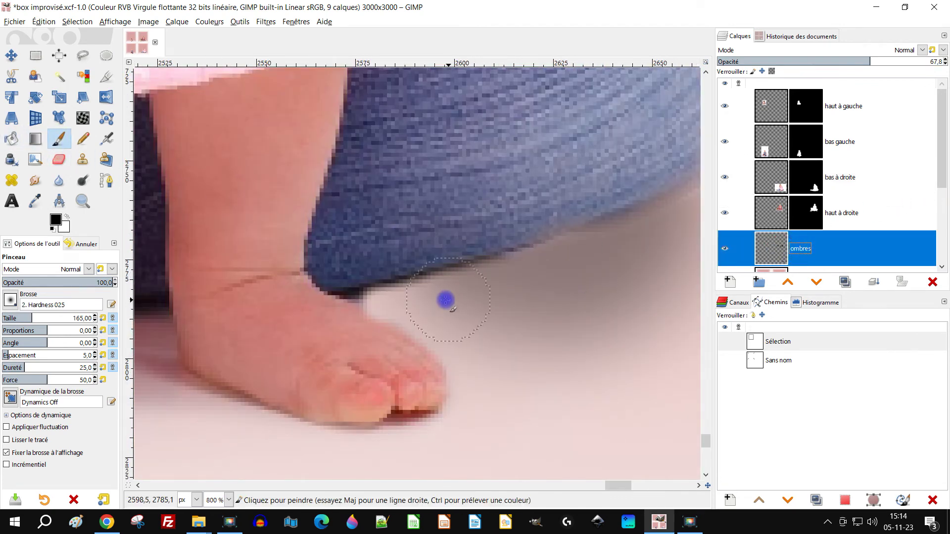
pyautogui.click(394, 311)
pyautogui.moveTo(395, 311)
pyautogui.mouseDown()
pyautogui.moveTo(507, 301)
pyautogui.moveTo(453, 347)
pyautogui.moveTo(465, 347)
pyautogui.moveTo(429, 337)
pyautogui.moveTo(471, 346)
pyautogui.moveTo(543, 320)
pyautogui.moveTo(598, 263)
pyautogui.mouseUp()
pyautogui.scroll(-1, 495, 259)
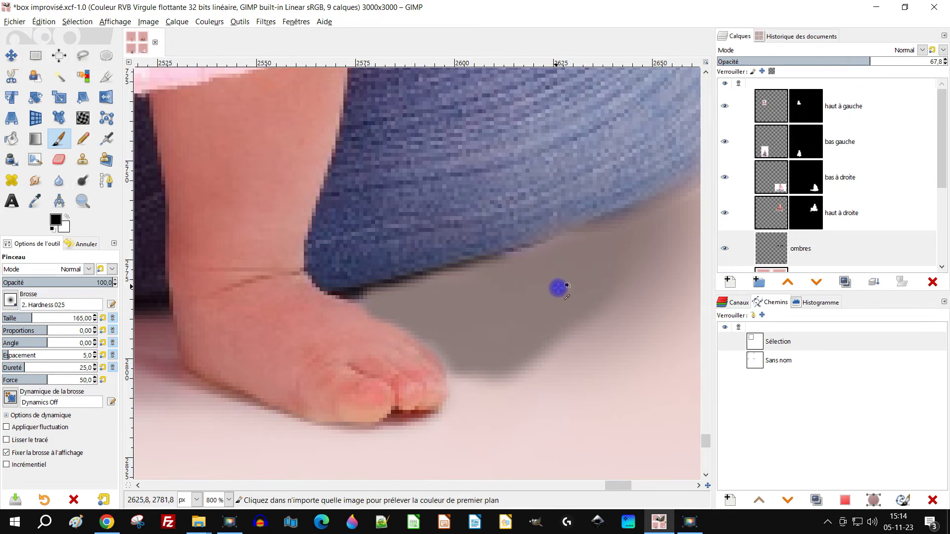
pyautogui.scroll(-1, 553, 284)
pyautogui.scroll(1, 514, 356)
pyautogui.click(493, 330)
pyautogui.moveTo(507, 326)
pyautogui.mouseDown()
pyautogui.moveTo(560, 302)
pyautogui.moveTo(589, 269)
pyautogui.moveTo(607, 270)
pyautogui.mouseUp()
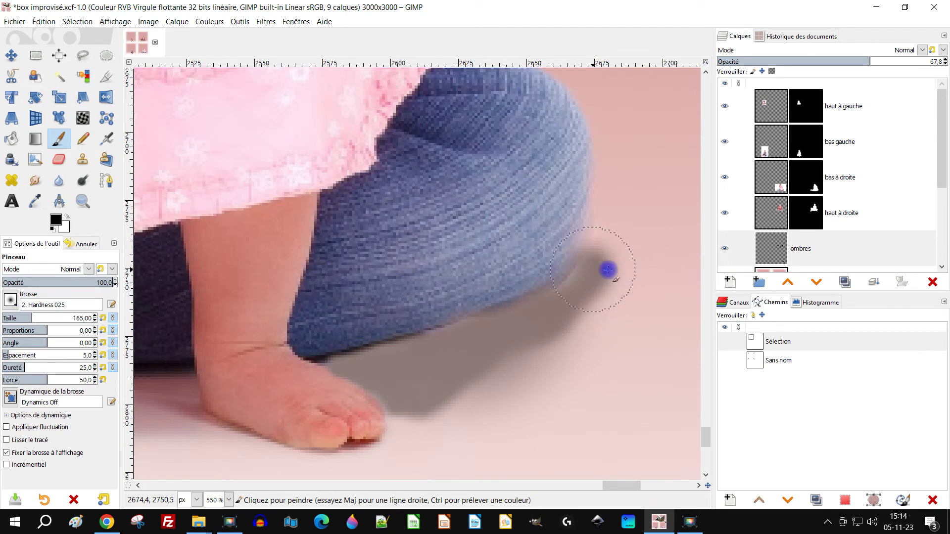
# Try to restore the jeans' knee edge by painting white on the "haut à droite" mask.
pyautogui.click(812, 213)
pyautogui.click(68, 222)
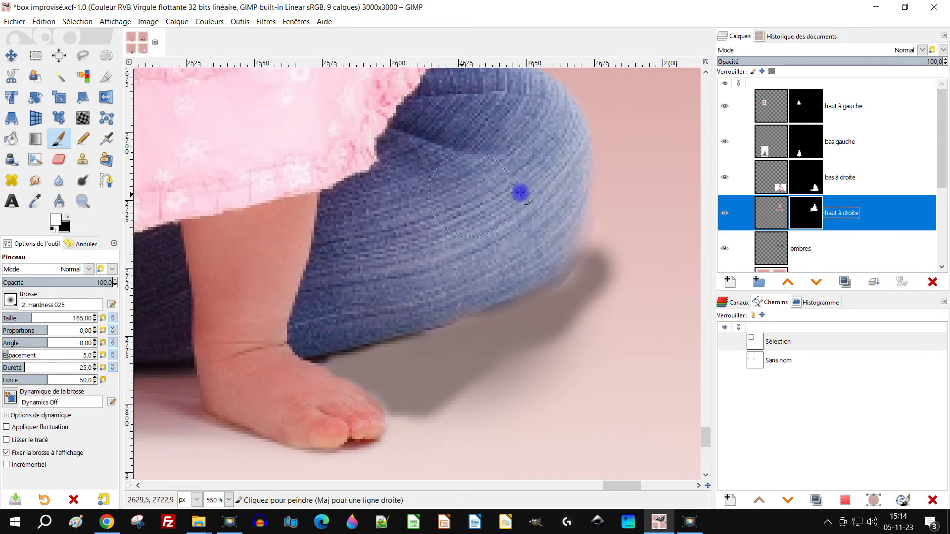
pyautogui.scroll(2, 579, 225)
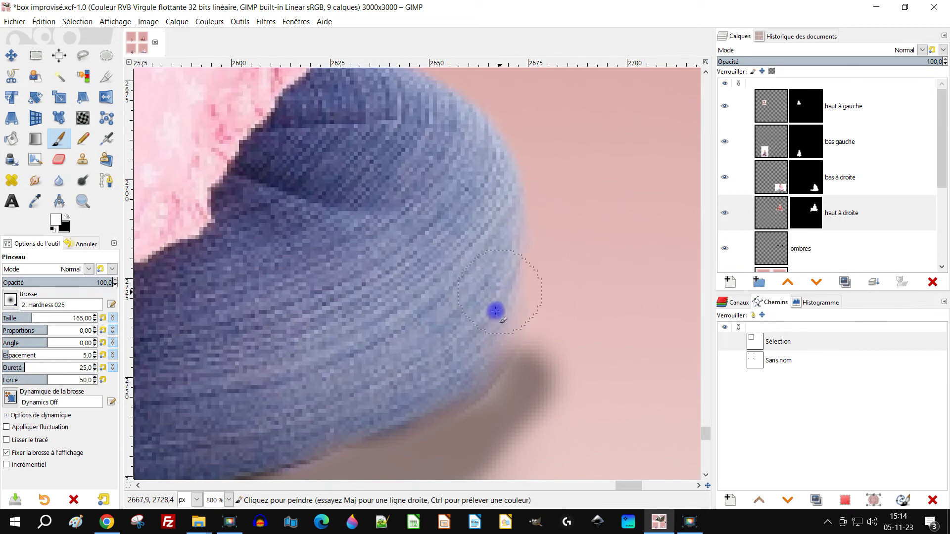
pyautogui.click(822, 217)
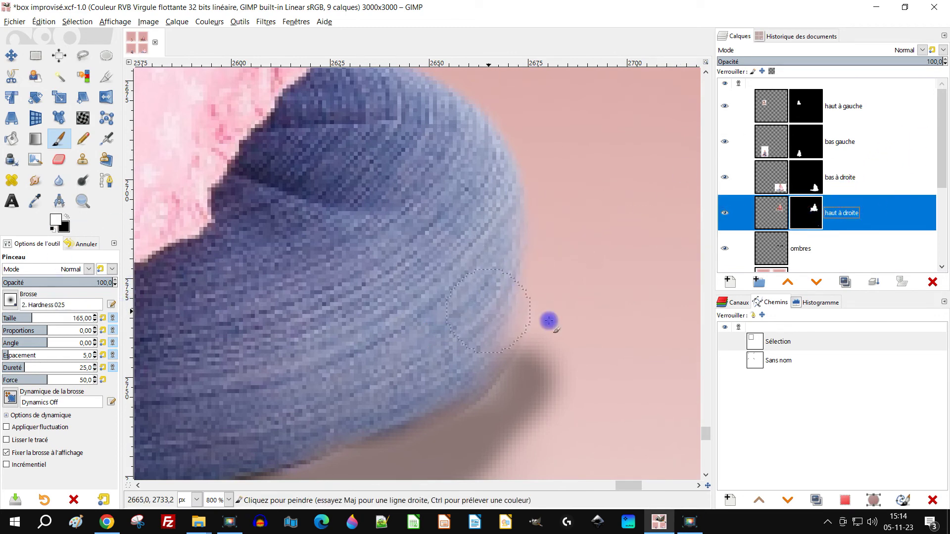
pyautogui.scroll(-3, 555, 327)
pyautogui.scroll(3, 558, 329)
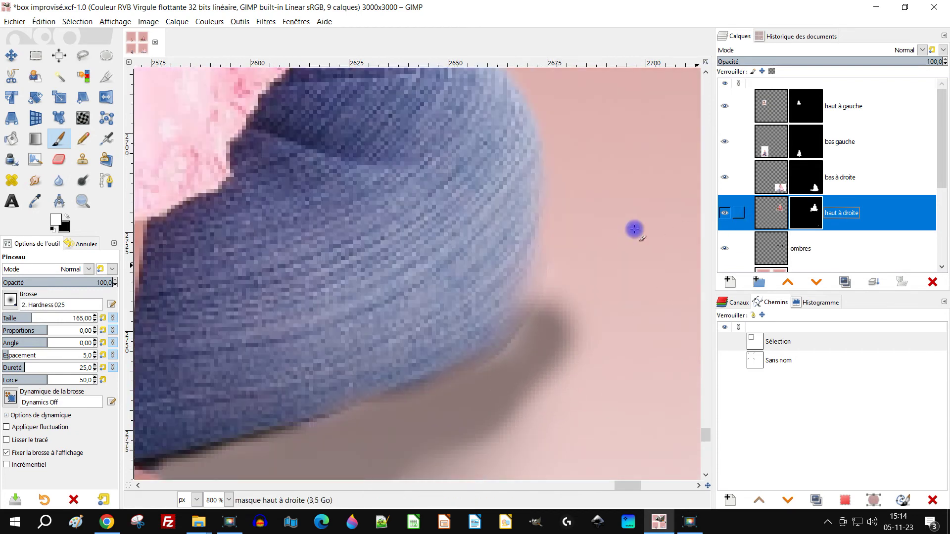
pyautogui.click(463, 310)
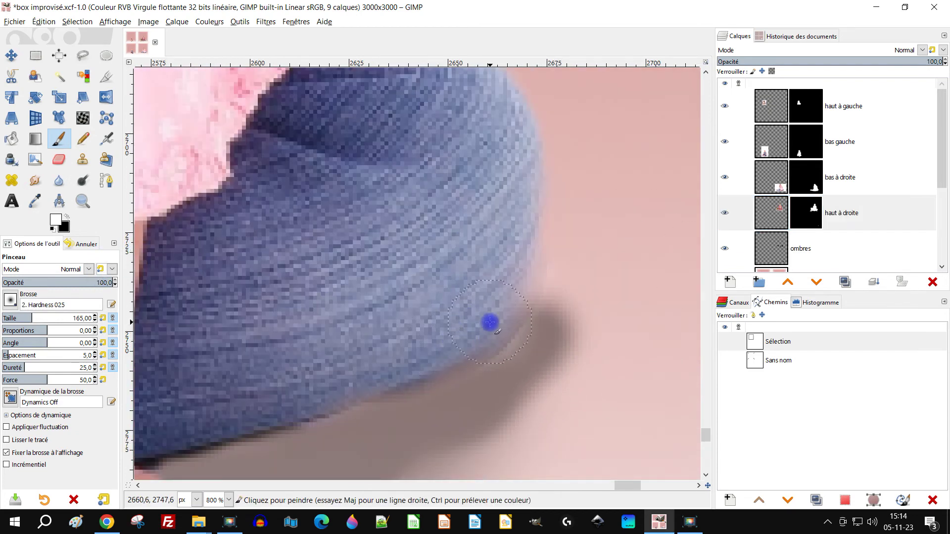
pyautogui.click(723, 214)
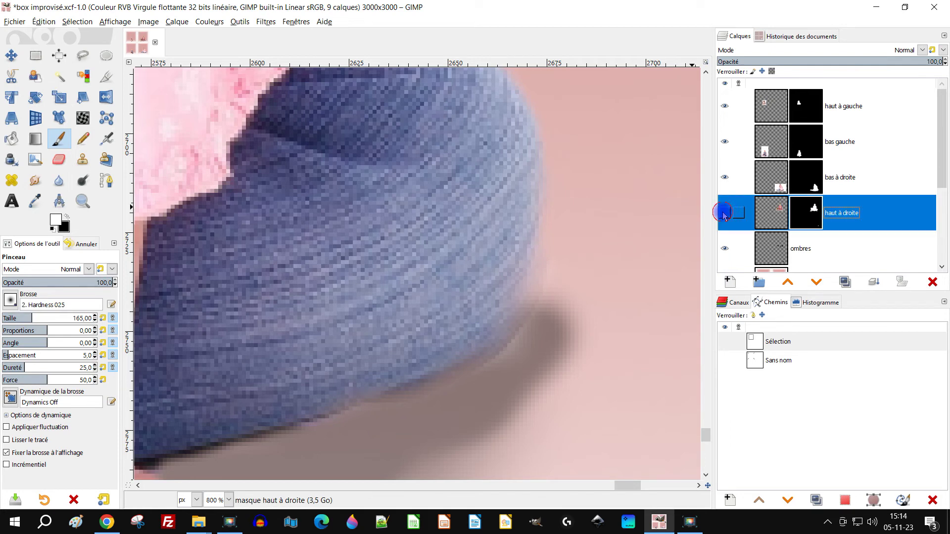
# Paint white on the "bas à droite" mask to restore the outer edge of the jeans around the knee.
pyautogui.click(804, 184)
pyautogui.moveTo(454, 327)
pyautogui.mouseDown()
pyautogui.moveTo(502, 279)
pyautogui.moveTo(510, 283)
pyautogui.moveTo(532, 231)
pyautogui.moveTo(530, 196)
pyautogui.mouseUp()
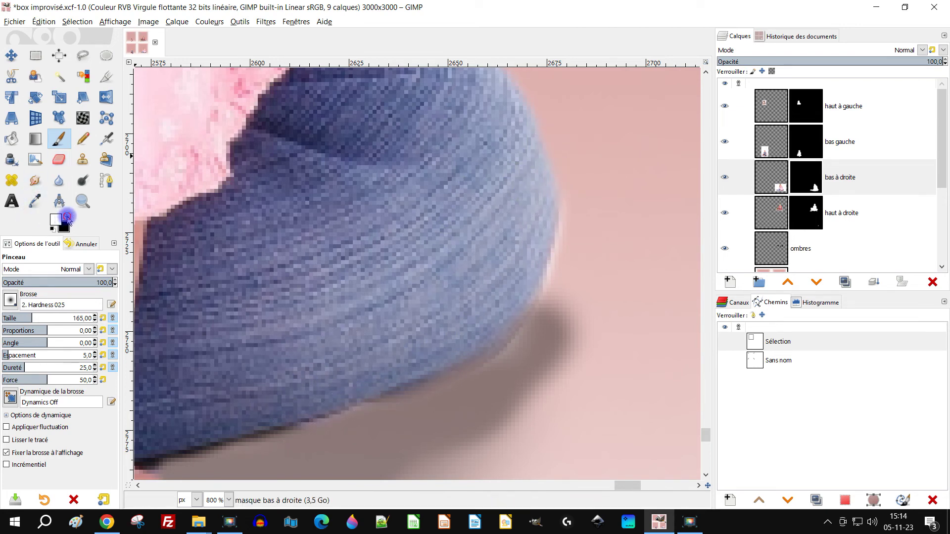
# Paint black on the "bas à droite" mask to remove the light fringe along the outer edge of the knee.
pyautogui.click(807, 188)
pyautogui.keyDown('ctrl'); pyautogui.scroll(1, 628, 254); pyautogui.keyUp('ctrl')
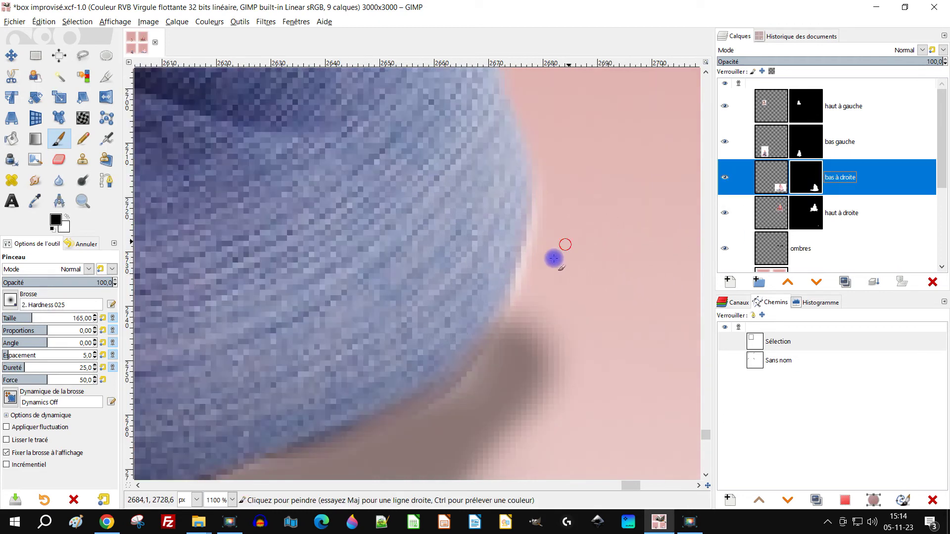
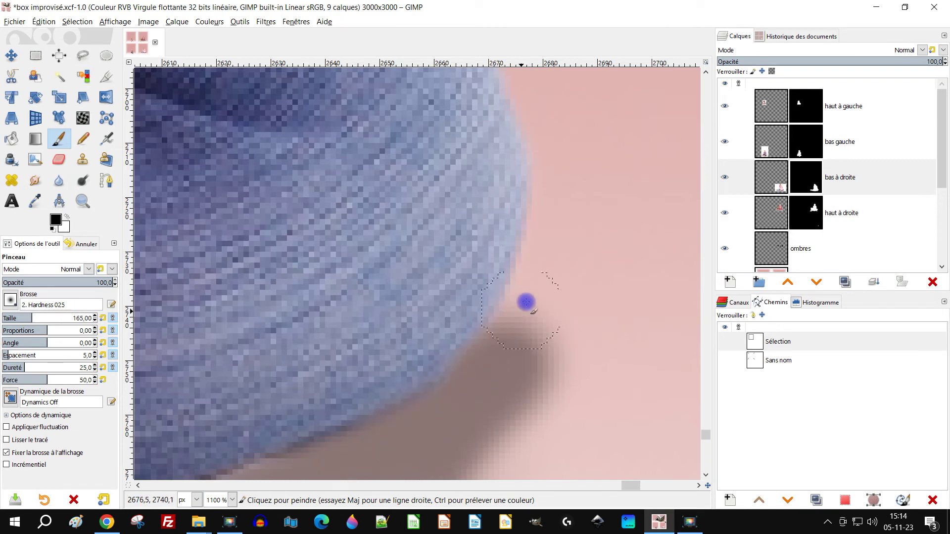
pyautogui.keyDown('ctrl'); pyautogui.scroll(-3, 524, 322); pyautogui.keyUp('ctrl')
# Paint black on the "bas à droite" mask to clean the dark edge under the jeans next to the baby's foot.
pyautogui.keyDown('ctrl'); pyautogui.scroll(2, 515, 326); pyautogui.keyUp('ctrl')
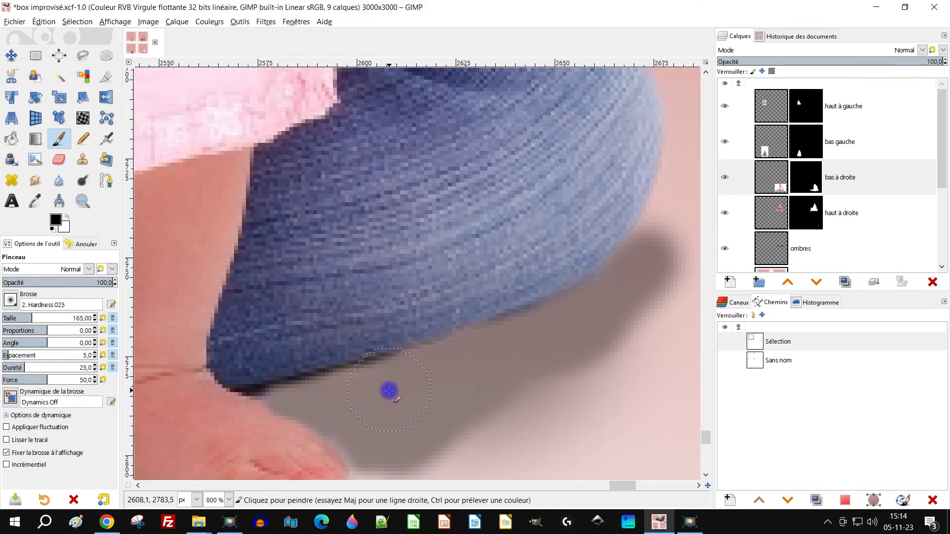
pyautogui.keyDown('ctrl'); pyautogui.scroll(2, 430, 376); pyautogui.keyUp('ctrl')
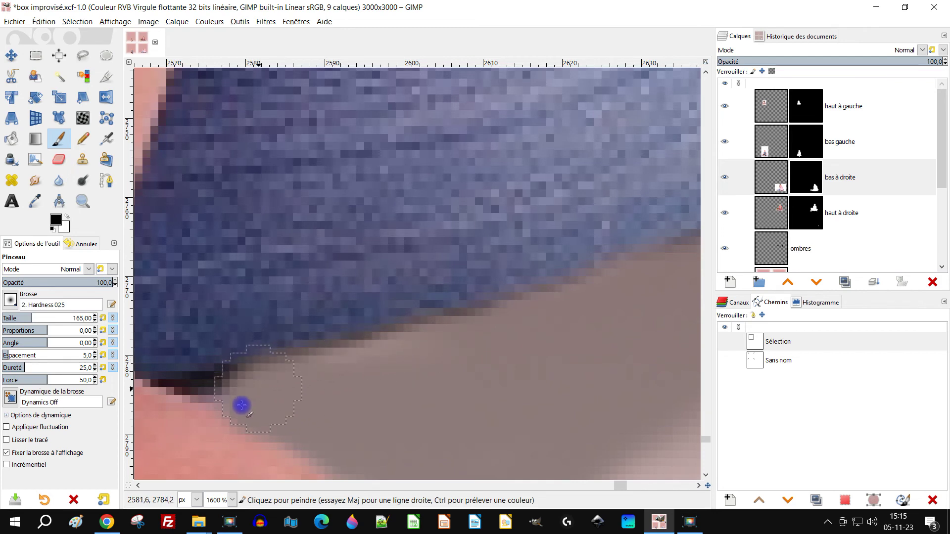
pyautogui.keyDown('ctrl'); pyautogui.scroll(2, 268, 386); pyautogui.keyUp('ctrl')
pyautogui.moveTo(295, 371)
pyautogui.mouseDown()
pyautogui.moveTo(186, 373)
pyautogui.moveTo(272, 399)
pyautogui.moveTo(435, 335)
pyautogui.mouseUp()
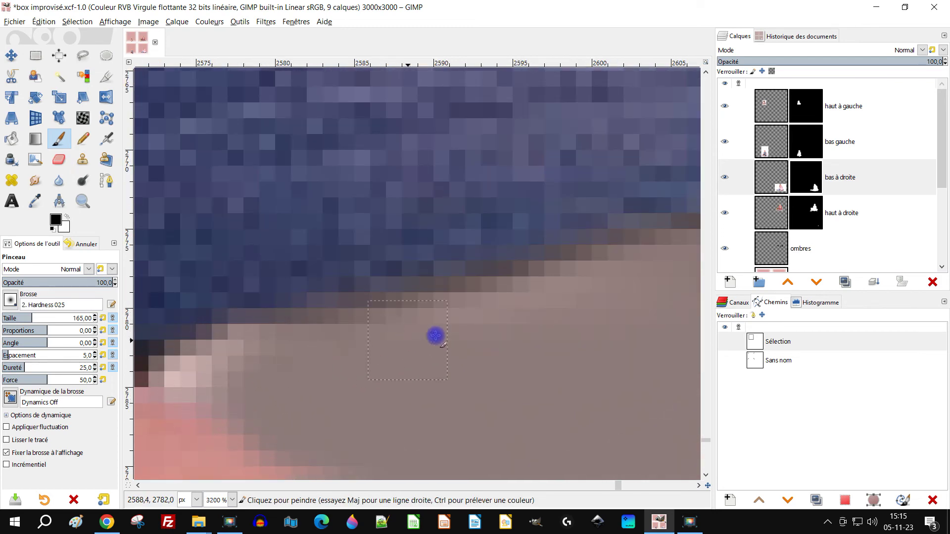
pyautogui.keyDown('ctrl'); pyautogui.scroll(-6, 571, 324); pyautogui.keyUp('ctrl')
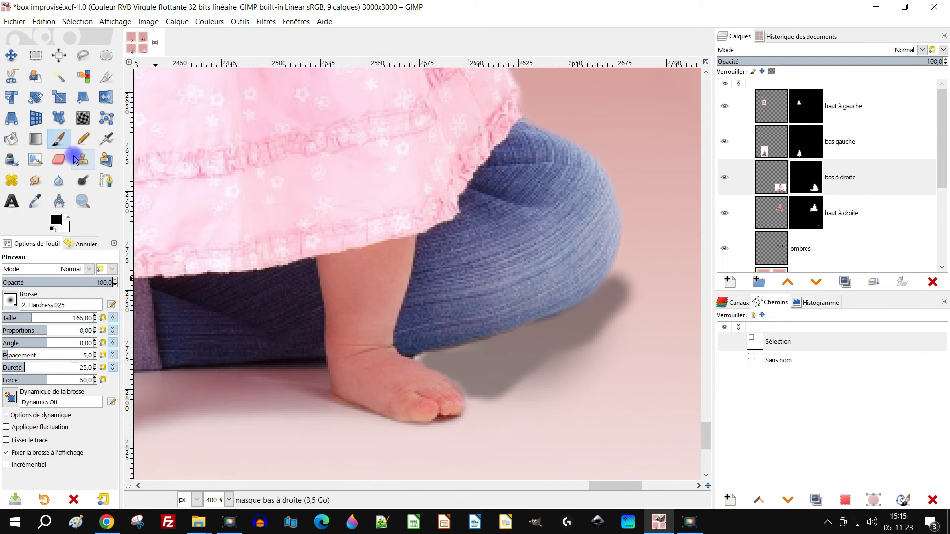
# Smudge the "ombres" shadow into the light gap between the baby's foot and the underside of the jeans.
pyautogui.click(44, 187)
pyautogui.keyDown('ctrl'); pyautogui.scroll(2, 445, 396); pyautogui.keyUp('ctrl')
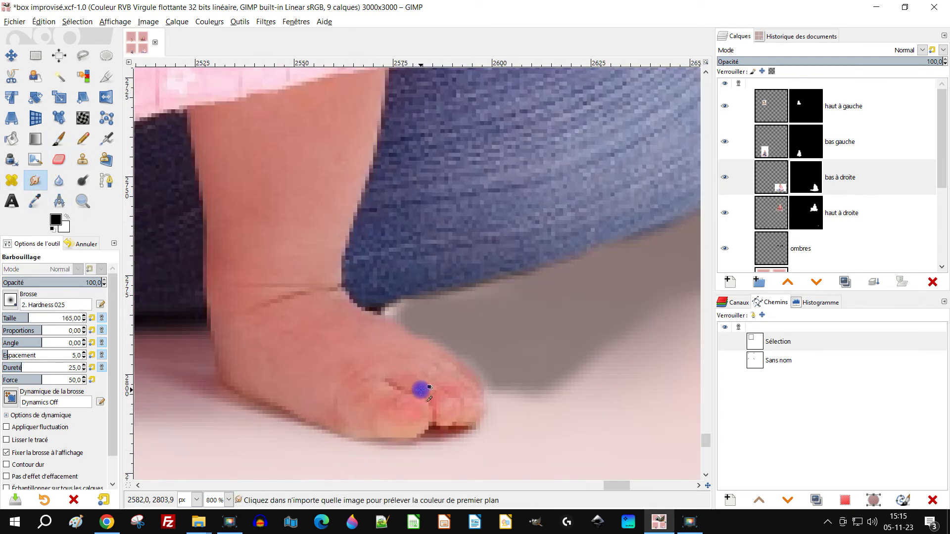
pyautogui.click(772, 248)
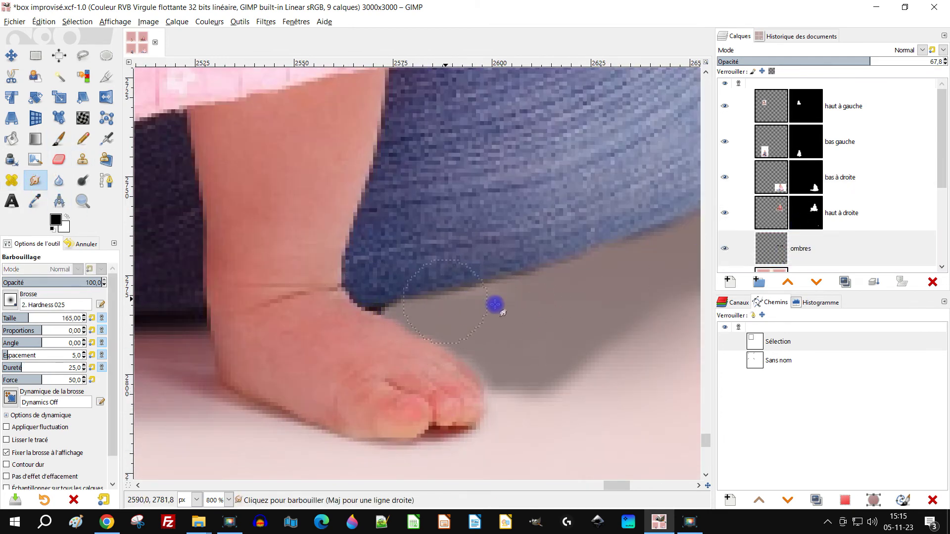
pyautogui.keyDown('ctrl'); pyautogui.scroll(-4, 534, 291); pyautogui.keyUp('ctrl')
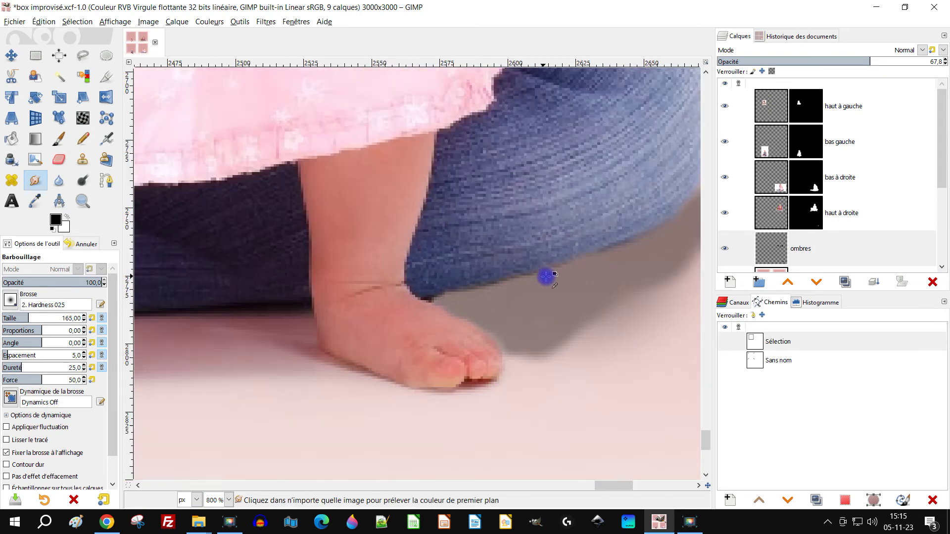
pyautogui.keyDown('ctrl'); pyautogui.scroll(3, 584, 288); pyautogui.keyUp('ctrl')
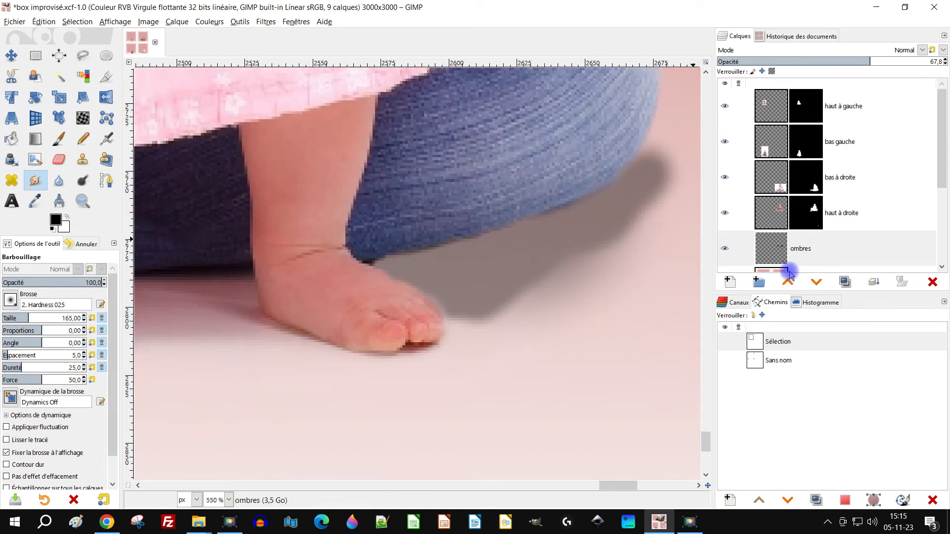
# Soften and pull back the lower edge of the "ombres" shadow beside the baby's toes with repeated Smudge strokes.
pyautogui.click(768, 249)
pyautogui.moveTo(523, 319)
pyautogui.mouseDown()
pyautogui.moveTo(452, 302)
pyautogui.moveTo(541, 314)
pyautogui.moveTo(496, 302)
pyautogui.mouseUp()
pyautogui.moveTo(632, 299); pyautogui.dragTo(490, 294)
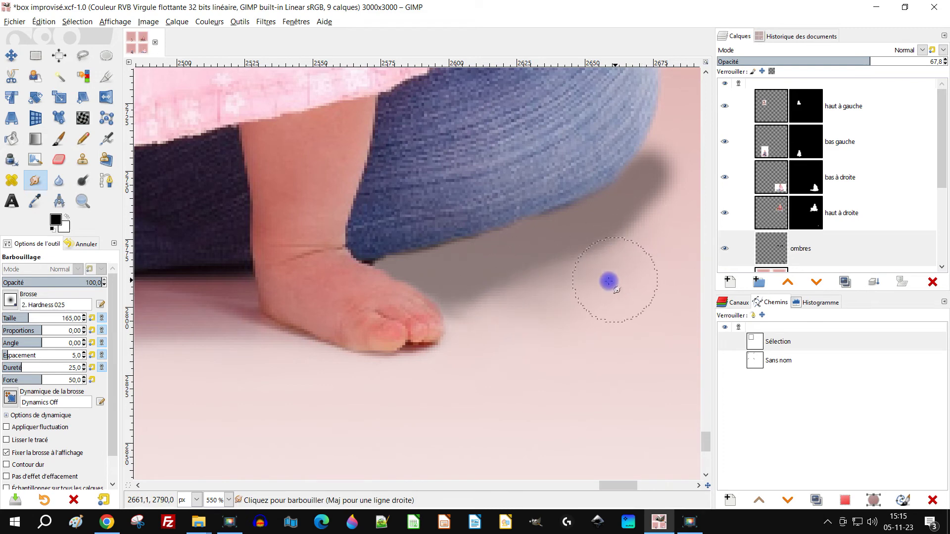
pyautogui.moveTo(589, 285); pyautogui.dragTo(476, 293)
pyautogui.moveTo(530, 304); pyautogui.dragTo(465, 306)
pyautogui.moveTo(538, 322); pyautogui.dragTo(467, 316)
pyautogui.moveTo(492, 317); pyautogui.dragTo(454, 317)
pyautogui.moveTo(549, 317); pyautogui.dragTo(523, 310)
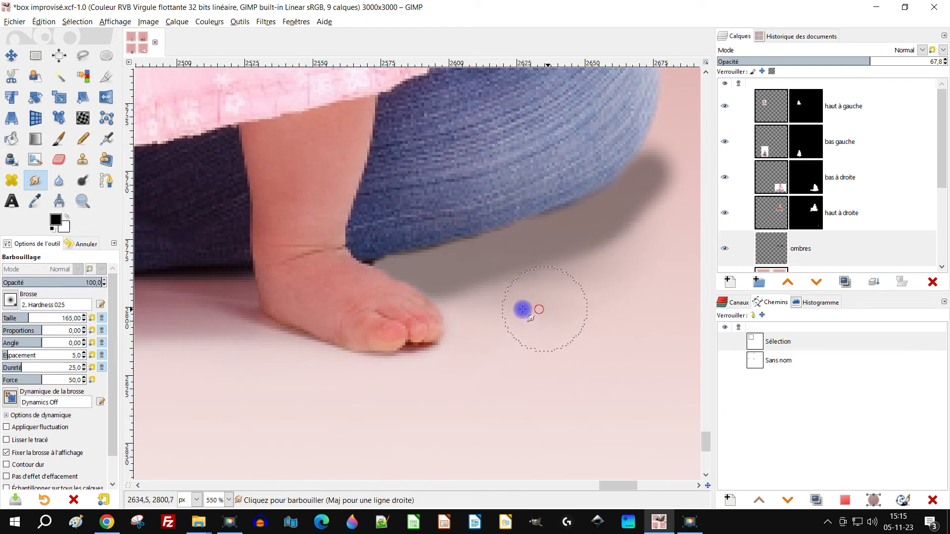
# Erase the lower outer edge of the "ombres" shadow in a straight line from the baby's toes to the knee.
pyautogui.click(724, 214)
pyautogui.click(725, 178)
pyautogui.click(726, 179)
pyautogui.click(726, 179)
pyautogui.click(726, 179)
pyautogui.click(59, 159)
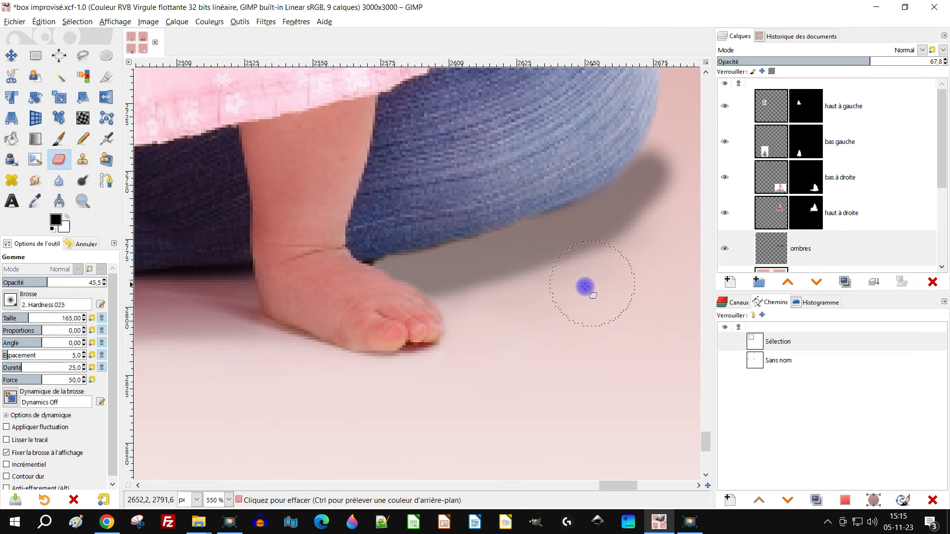
pyautogui.click(480, 318)
pyautogui.click(509, 299)
pyautogui.keyDown('shift'); pyautogui.click(658, 228); pyautogui.keyUp('shift')
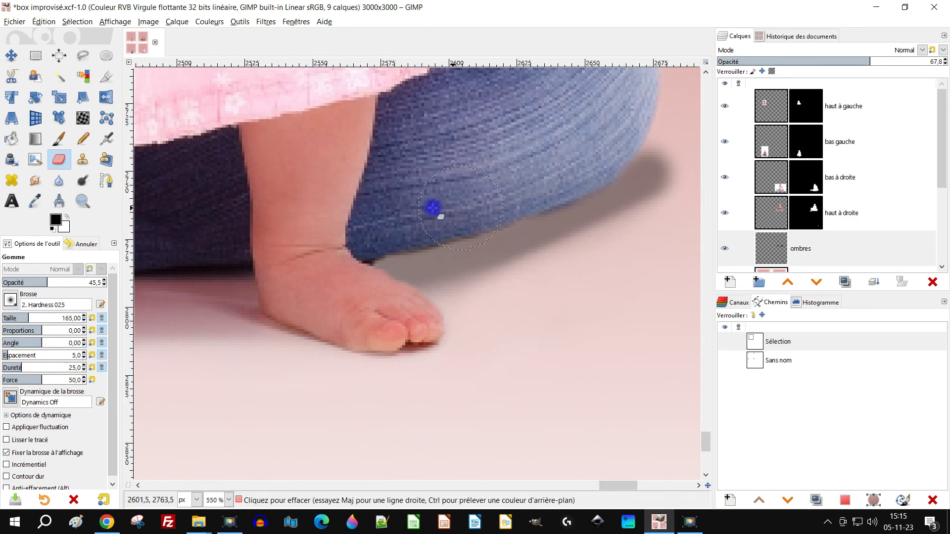
# Smudge the rounded outer end of the "ombres" shadow back toward the underside of the jeans knee.
pyautogui.keyDown('ctrl'); pyautogui.scroll(-8, 562, 314); pyautogui.keyUp('ctrl')
pyautogui.keyDown('ctrl'); pyautogui.scroll(8, 601, 295); pyautogui.keyUp('ctrl')
pyautogui.keyDown('ctrl'); pyautogui.scroll(1, 601, 296); pyautogui.keyUp('ctrl')
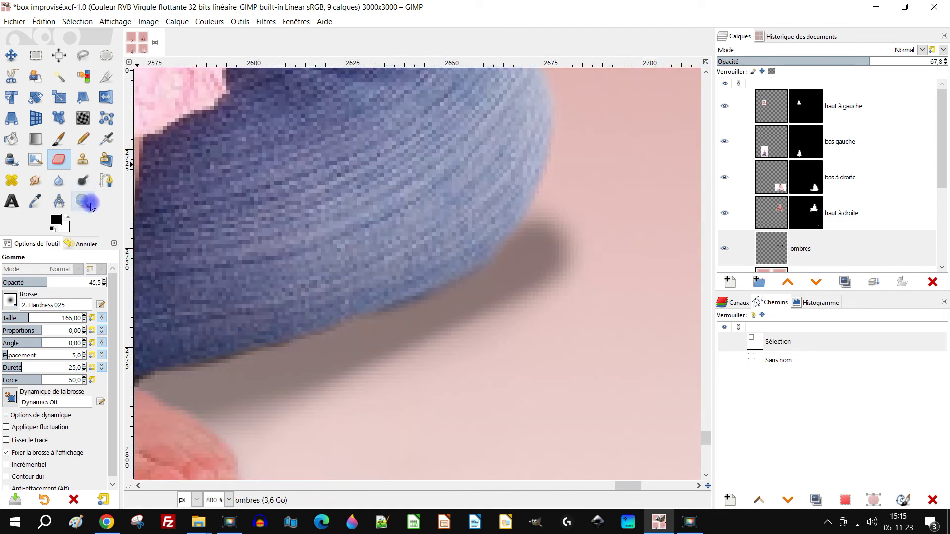
pyautogui.click(34, 180)
pyautogui.moveTo(528, 224)
pyautogui.mouseDown()
pyautogui.moveTo(480, 200)
pyautogui.moveTo(513, 241)
pyautogui.moveTo(553, 209)
pyautogui.moveTo(533, 238)
pyautogui.moveTo(557, 231)
pyautogui.moveTo(553, 240)
pyautogui.moveTo(535, 229)
pyautogui.moveTo(535, 210)
pyautogui.moveTo(527, 216)
pyautogui.moveTo(510, 201)
pyautogui.mouseUp()
# Reduce the opacity of the "ombres" layer to 43.5 so the shadows look lighter.
pyautogui.keyDown('ctrl'); pyautogui.scroll(-4, 537, 241); pyautogui.keyUp('ctrl')
pyautogui.keyDown('ctrl'); pyautogui.scroll(-3, 537, 240); pyautogui.keyUp('ctrl')
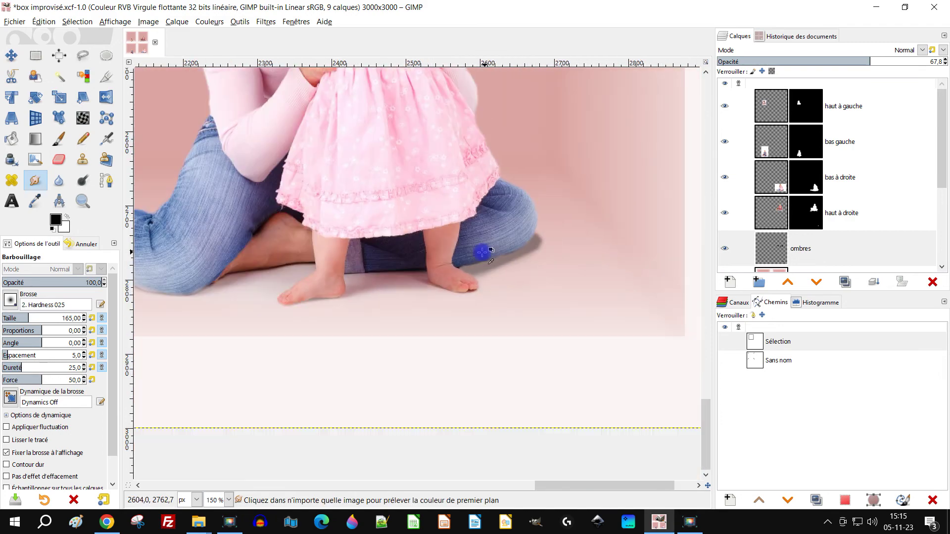
pyautogui.keyDown('ctrl'); pyautogui.scroll(4, 514, 245); pyautogui.keyUp('ctrl')
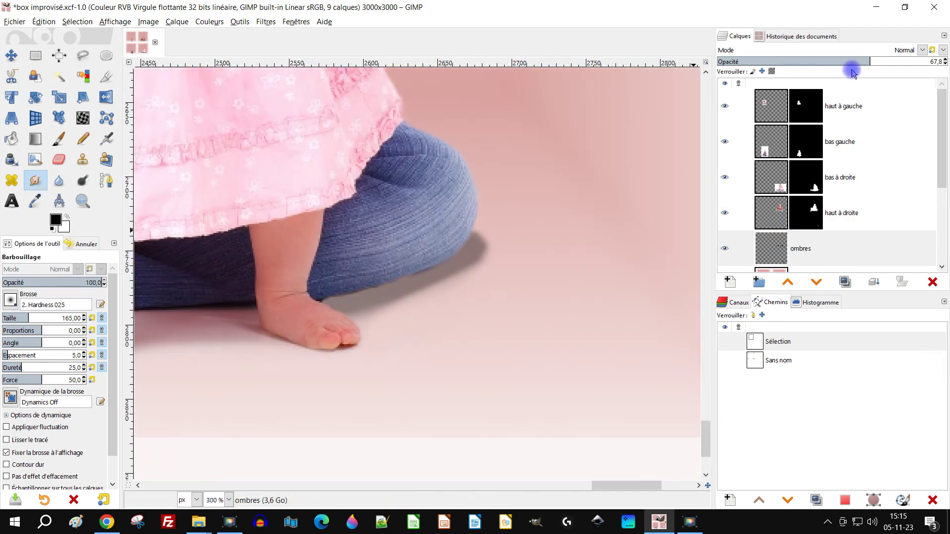
pyautogui.moveTo(854, 63); pyautogui.dragTo(856, 62)
pyautogui.keyDown('ctrl'); pyautogui.scroll(-4, 276, 206); pyautogui.keyUp('ctrl')
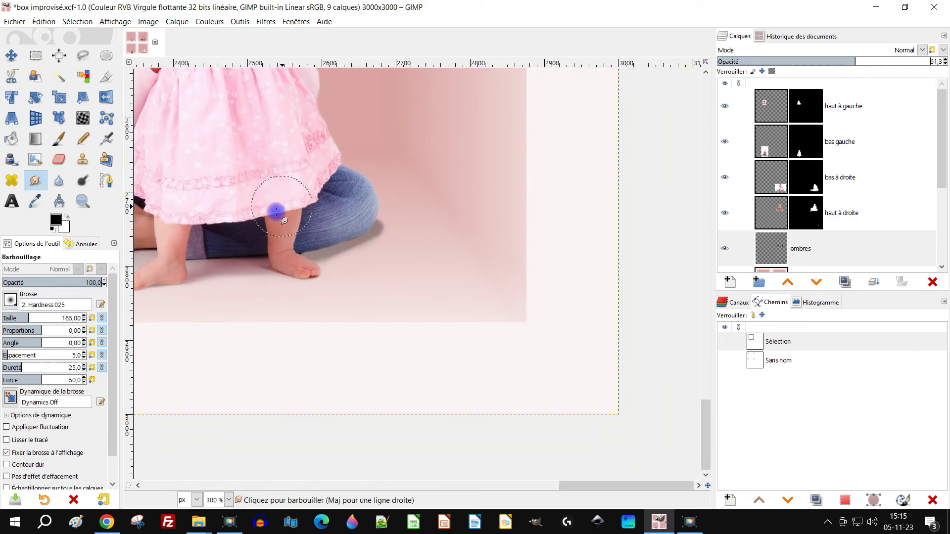
pyautogui.keyDown('ctrl'); pyautogui.scroll(4, 384, 323); pyautogui.keyUp('ctrl')
pyautogui.keyDown('ctrl'); pyautogui.scroll(-3, 436, 269); pyautogui.keyUp('ctrl')
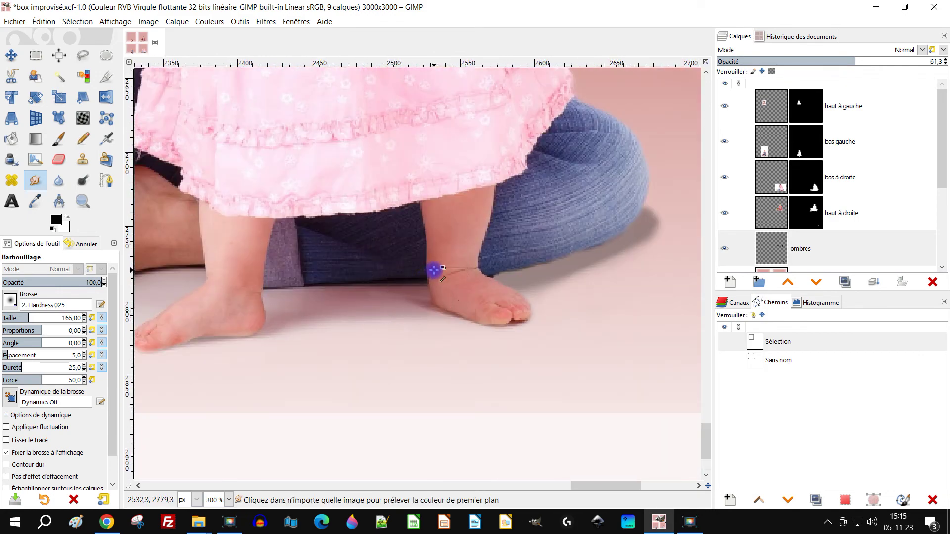
pyautogui.keyDown('ctrl'); pyautogui.scroll(1, 441, 269); pyautogui.keyUp('ctrl')
pyautogui.keyDown('ctrl'); pyautogui.scroll(-5, 444, 268); pyautogui.keyUp('ctrl')
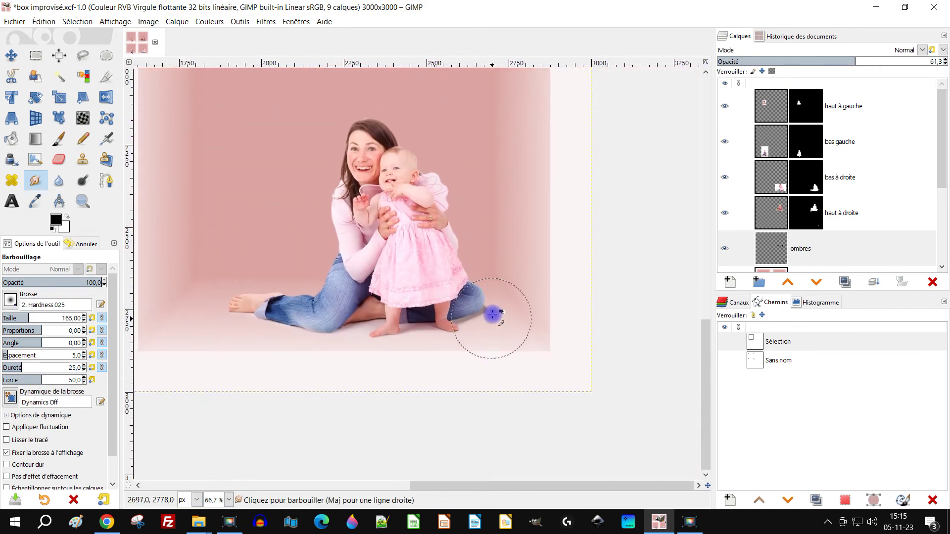
pyautogui.keyDown('ctrl'); pyautogui.scroll(4, 490, 322); pyautogui.keyUp('ctrl')
pyautogui.click(806, 60)
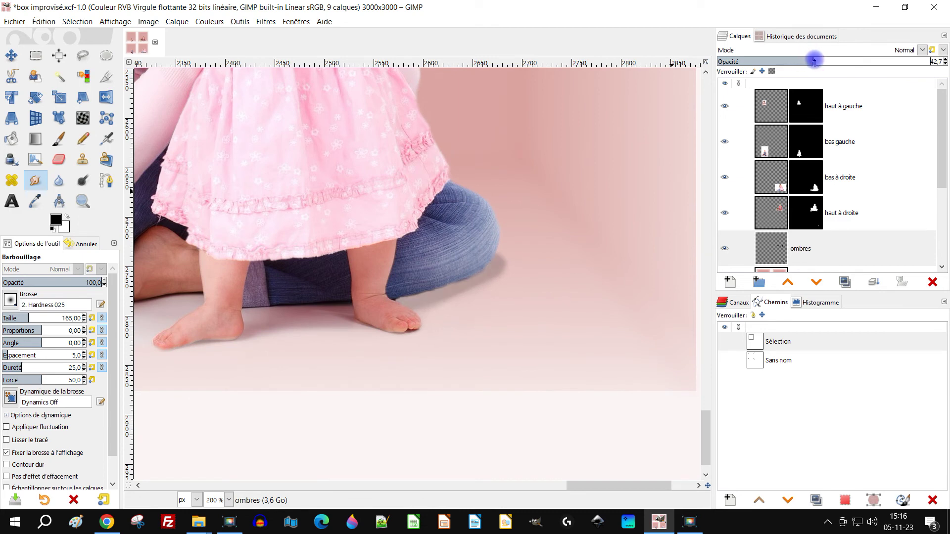
# Check the shadows across all four boxes and save the composition.
pyautogui.keyDown('ctrl'); pyautogui.scroll(-5, 445, 213); pyautogui.keyUp('ctrl')
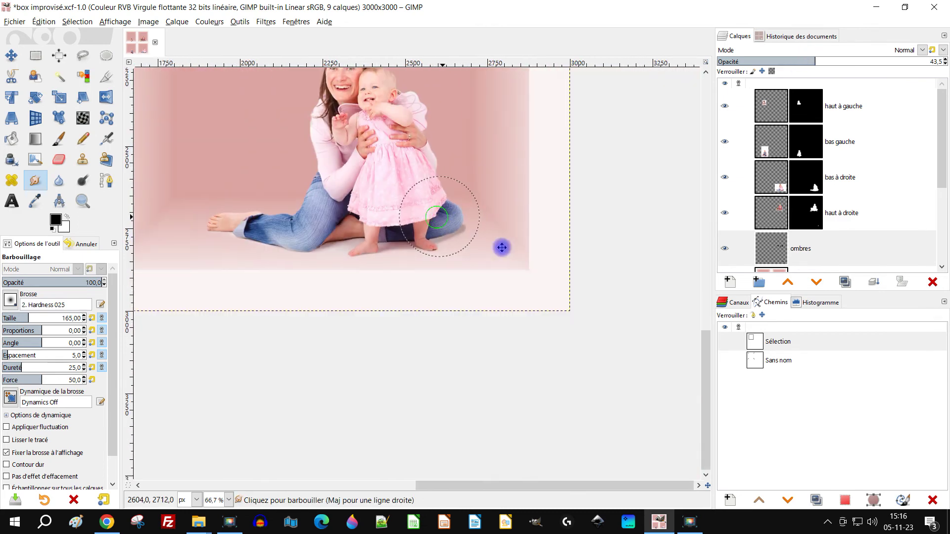
pyautogui.keyDown('ctrl'); pyautogui.scroll(2, 569, 302); pyautogui.keyUp('ctrl')
pyautogui.keyDown('ctrl'); pyautogui.scroll(-3, 558, 294); pyautogui.keyUp('ctrl')
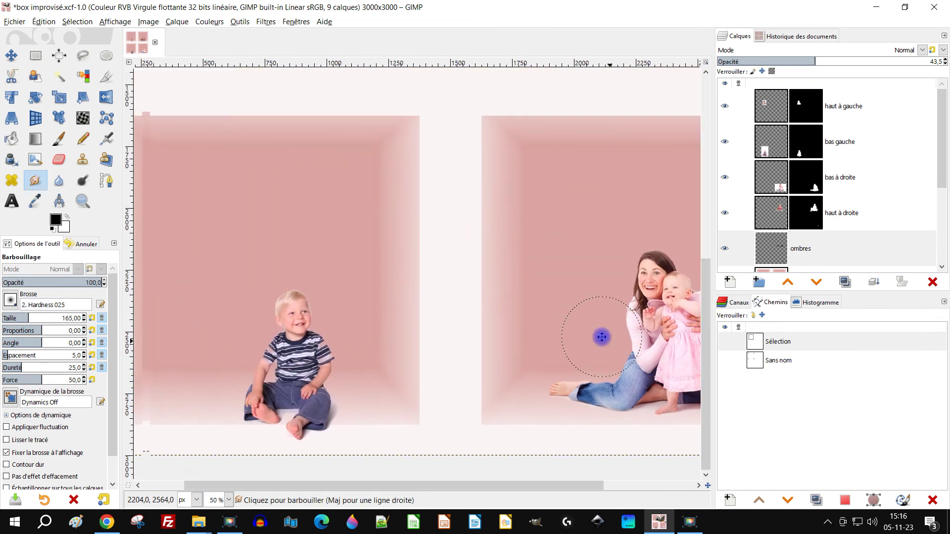
pyautogui.keyDown('ctrl'); pyautogui.scroll(2, 435, 335); pyautogui.keyUp('ctrl')
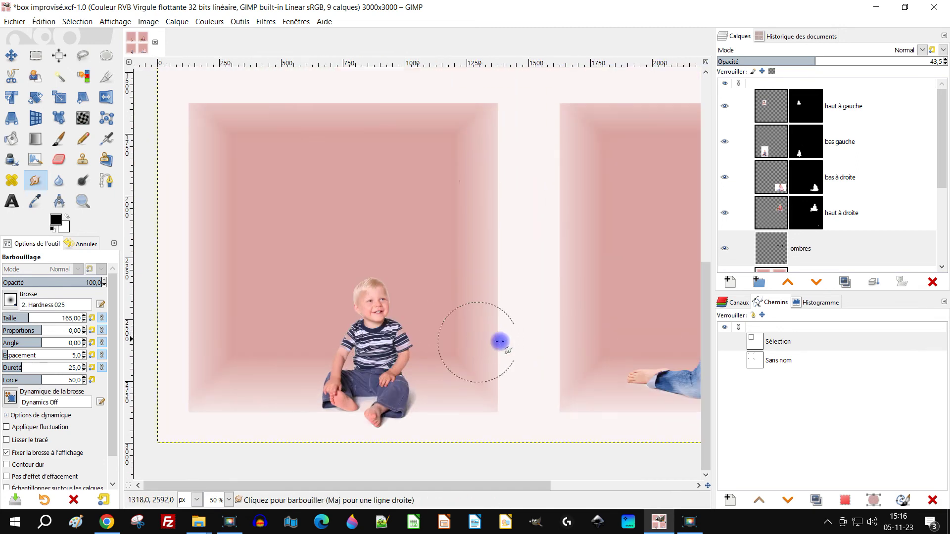
pyautogui.keyDown('ctrl'); pyautogui.scroll(-2, 442, 335); pyautogui.keyUp('ctrl')
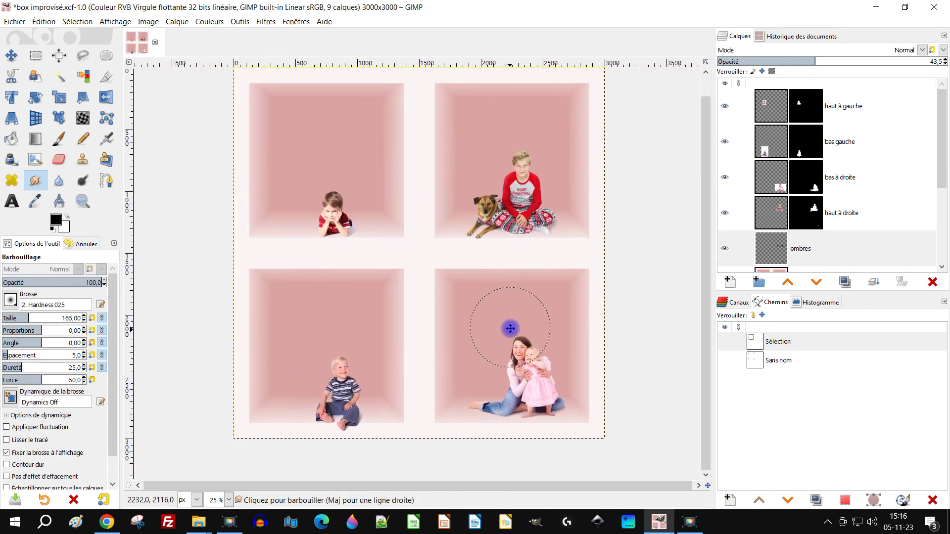
pyautogui.keyDown('ctrl'); pyautogui.scroll(1, 541, 264); pyautogui.keyUp('ctrl')
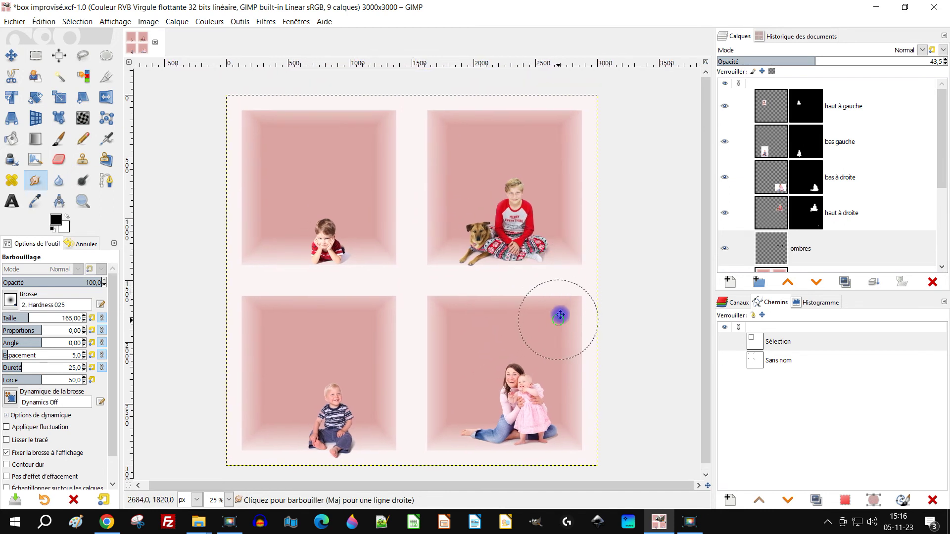
pyautogui.keyDown('ctrl'); pyautogui.scroll(-1, 560, 314); pyautogui.keyUp('ctrl')
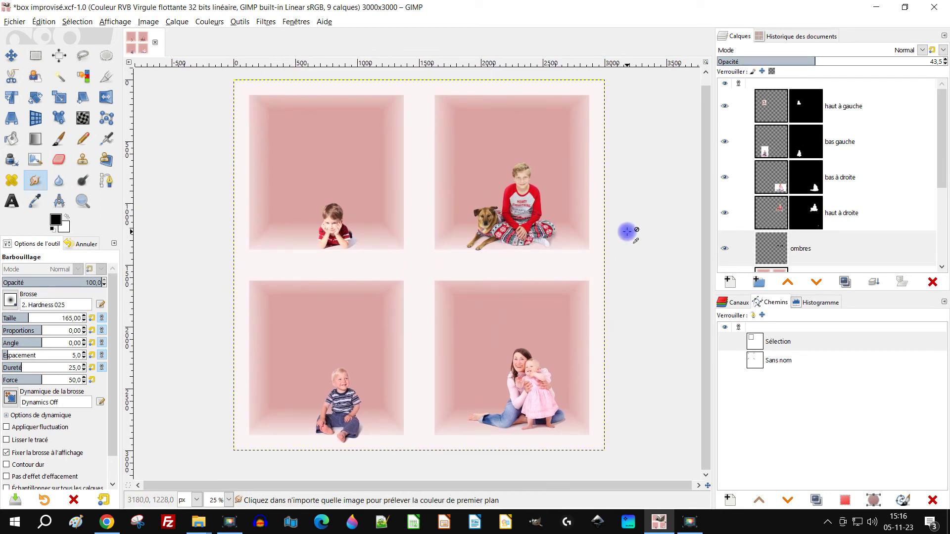
pyautogui.hotkey('ctrl', 's')
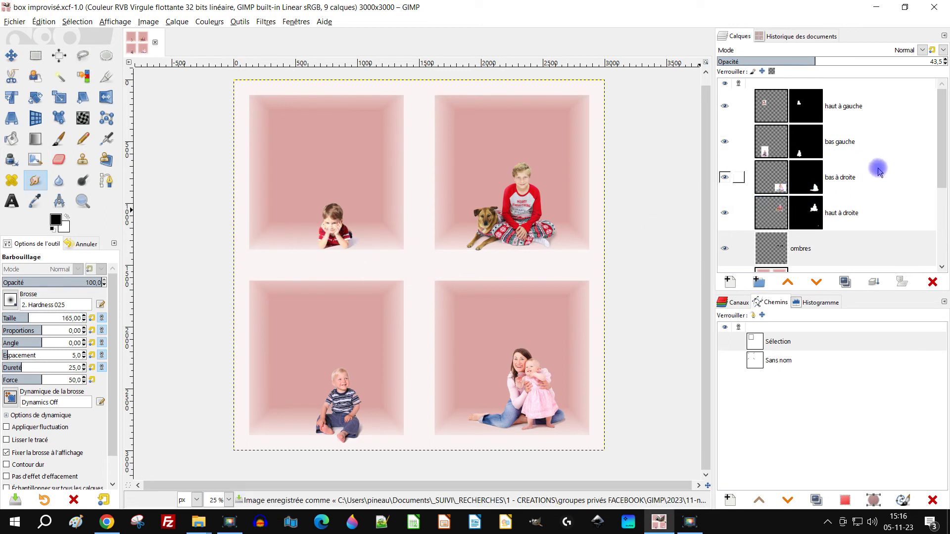
# Reduce the saturation of the "bas à droite" layer to -21.6 with Hue-Saturation (Teinte-Saturation).
pyautogui.click(776, 181)
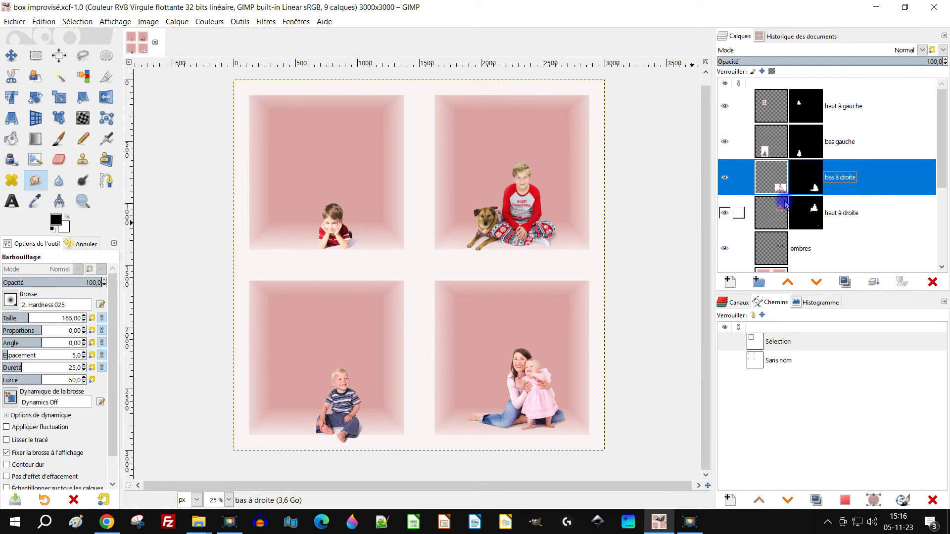
pyautogui.click(769, 211)
pyautogui.click(785, 172)
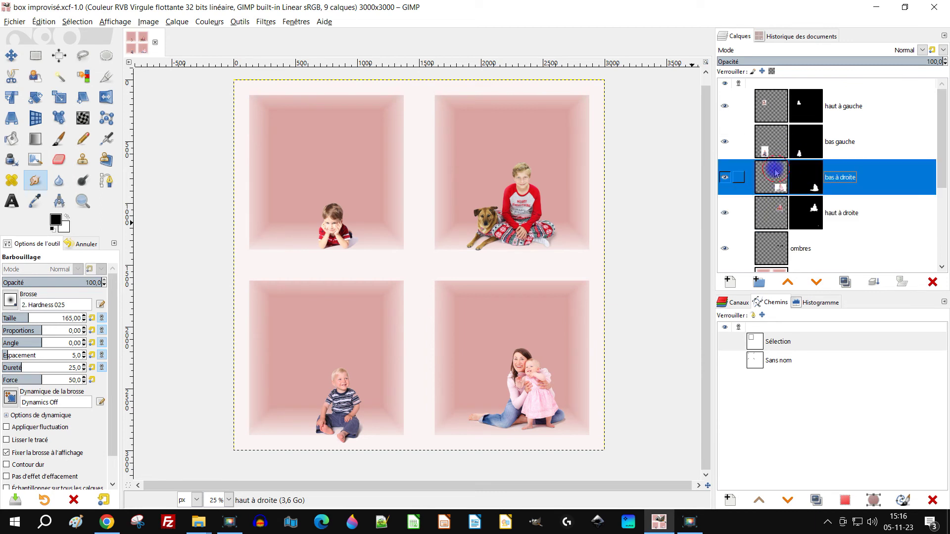
pyautogui.click(210, 22)
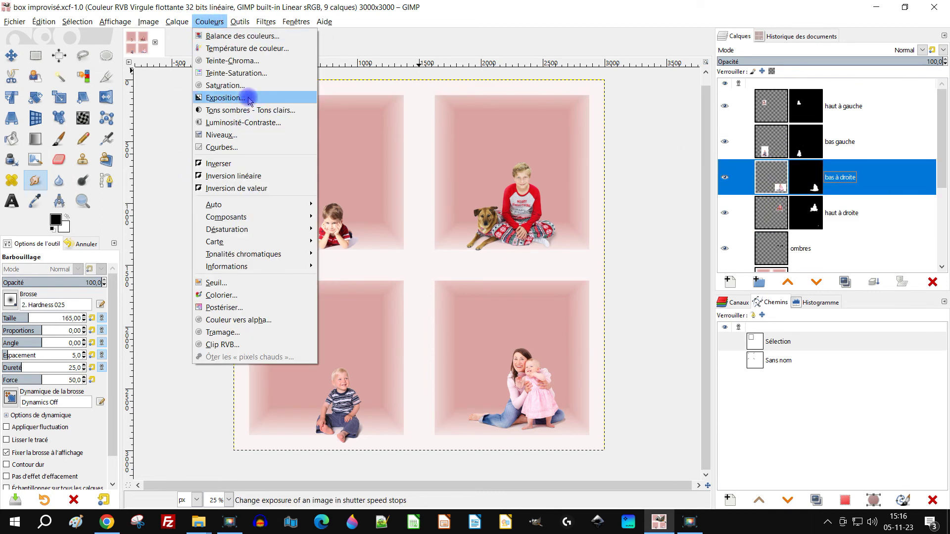
pyautogui.click(251, 73)
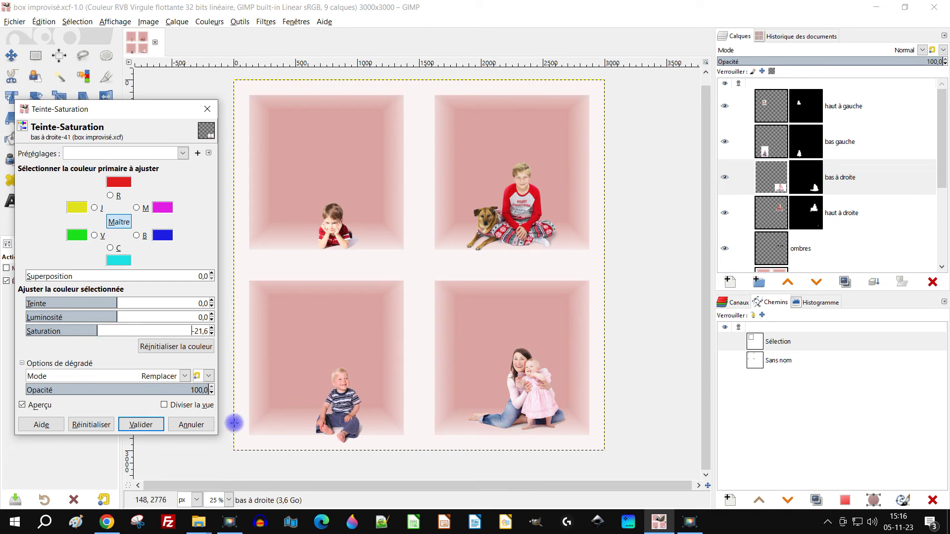
pyautogui.click(141, 424)
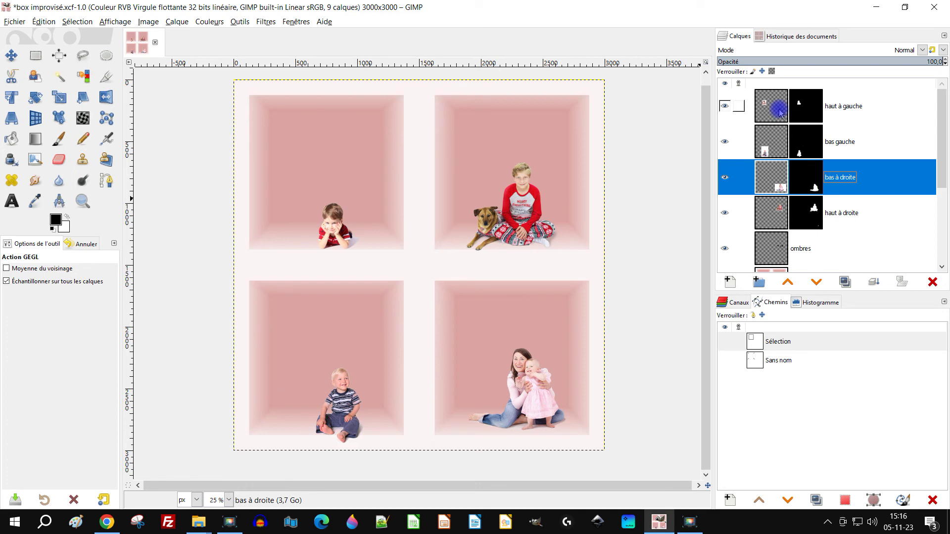
# Reduce the saturation of the "haut à droite" layer to -20.5 with Hue-Saturation.
pyautogui.click(778, 221)
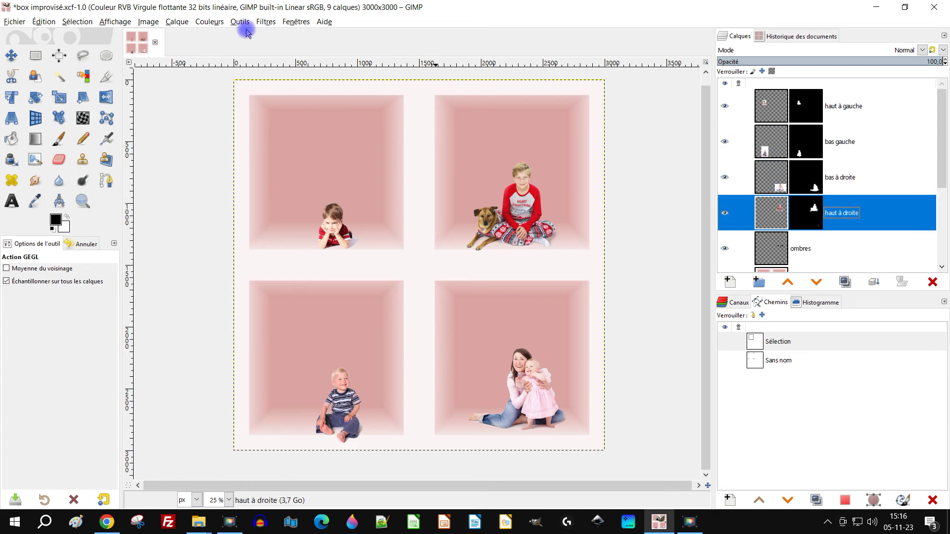
pyautogui.click(214, 22)
pyautogui.click(233, 72)
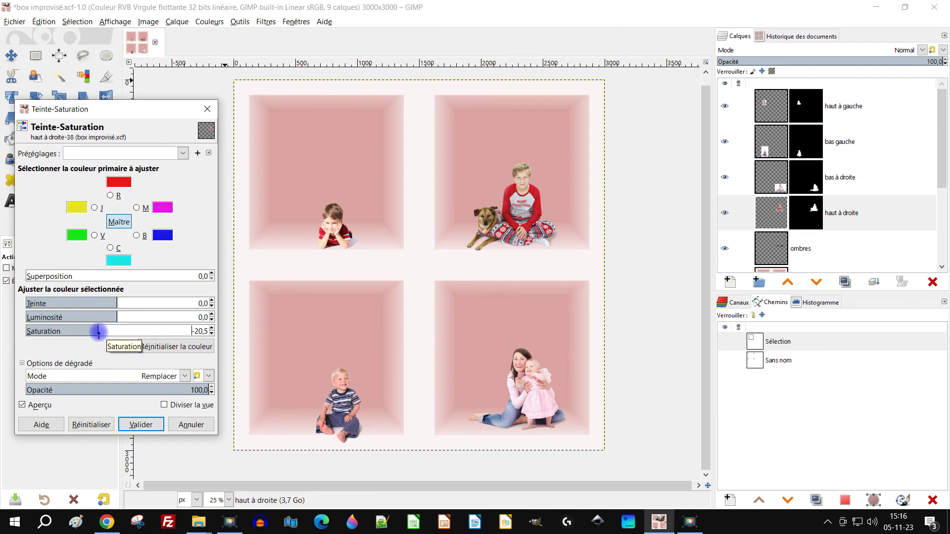
pyautogui.click(141, 424)
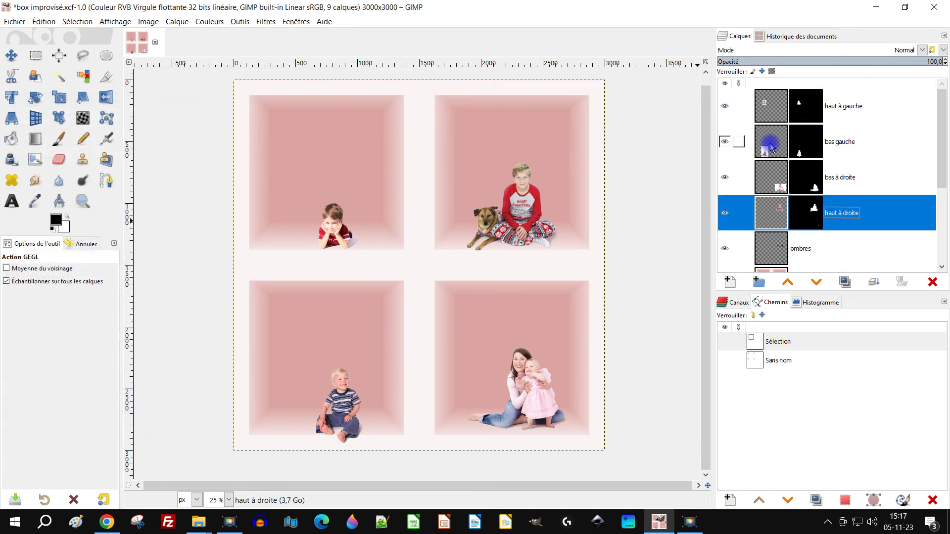
# Reduce the saturation of the "haut à gauche" layer to -10.3 with Hue-Saturation.
pyautogui.click(774, 117)
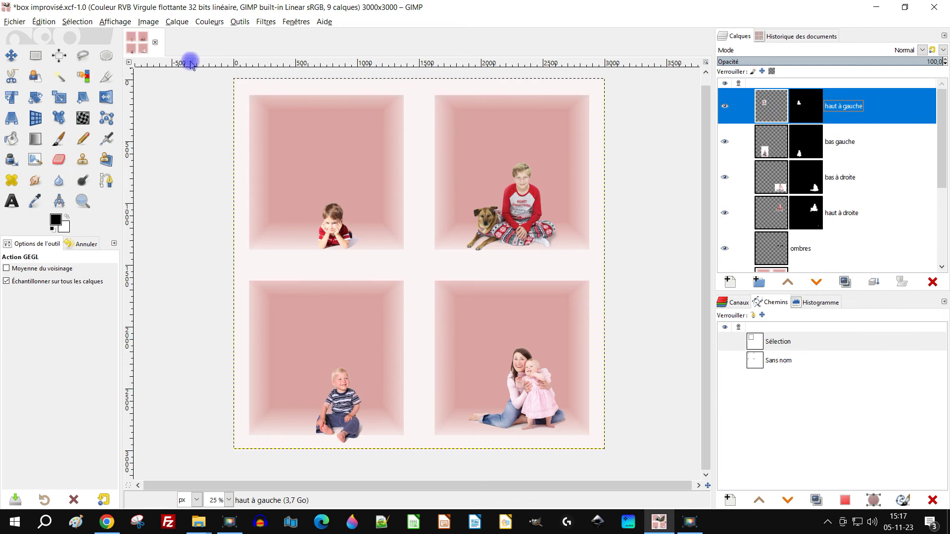
pyautogui.click(209, 23)
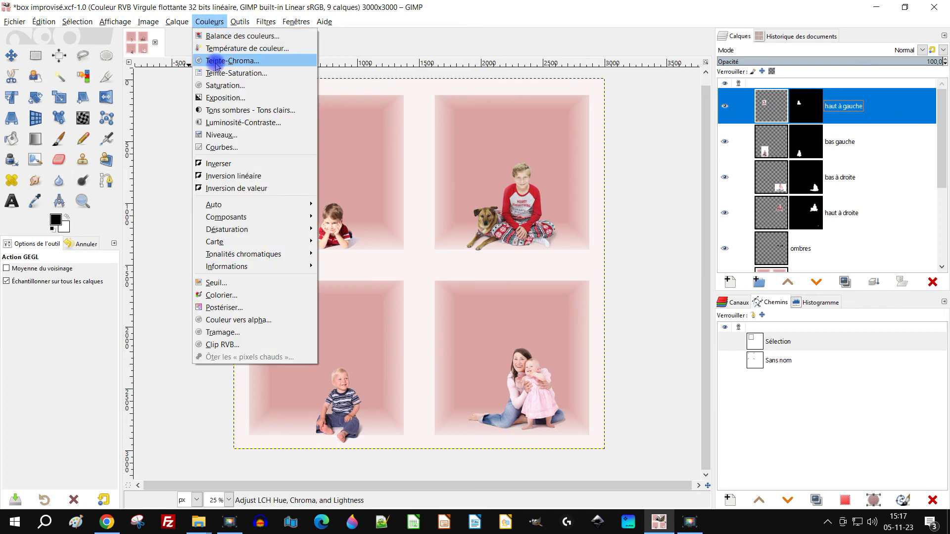
pyautogui.click(216, 73)
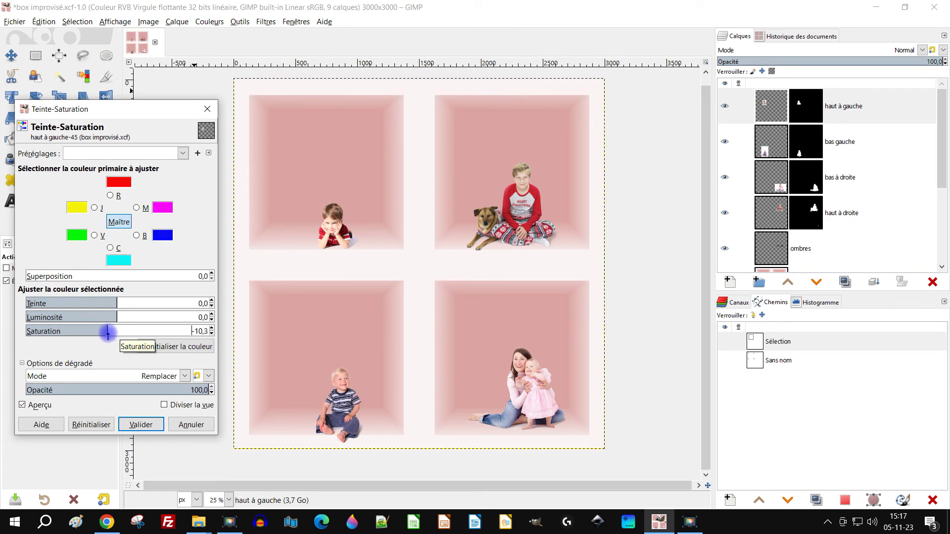
pyautogui.click(149, 425)
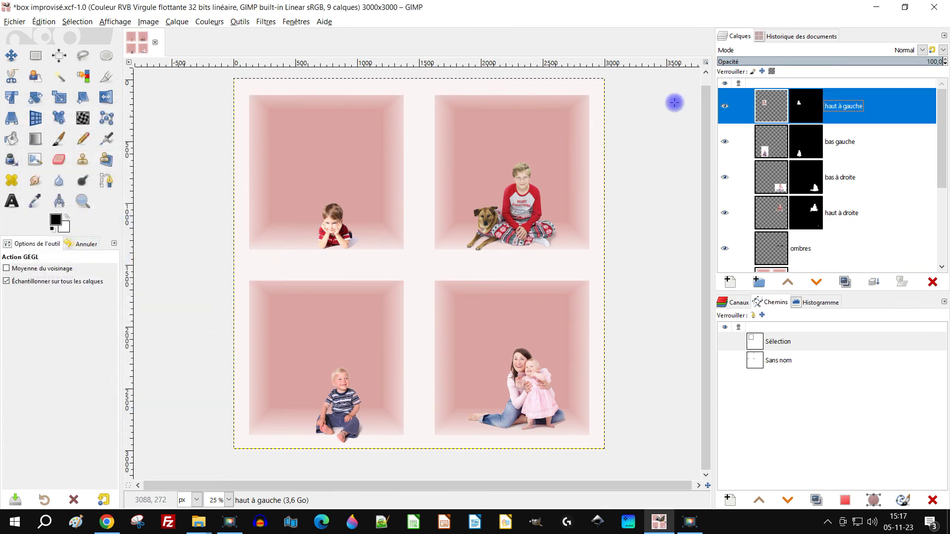
# Reduce the saturation of the "bas gauche" layer to -21.6 with Hue-Saturation.
pyautogui.click(772, 137)
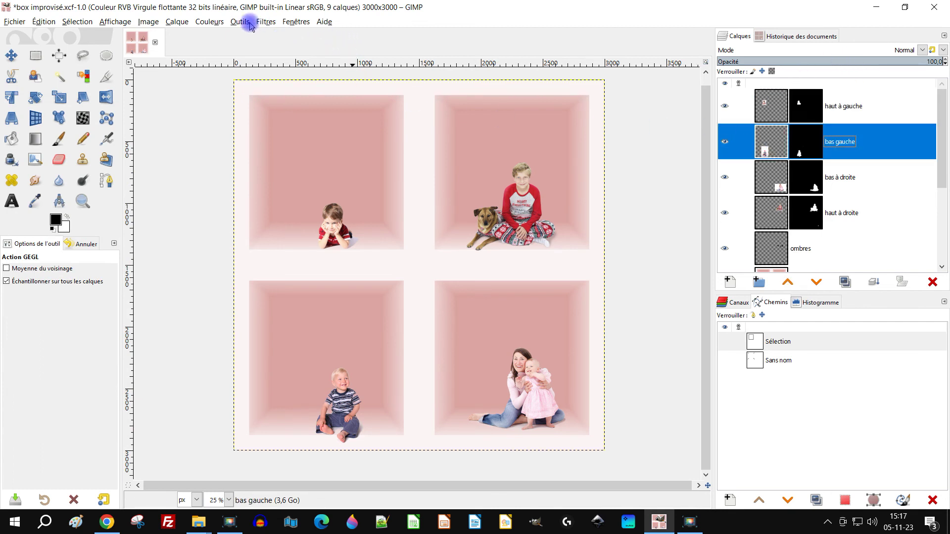
pyautogui.click(210, 21)
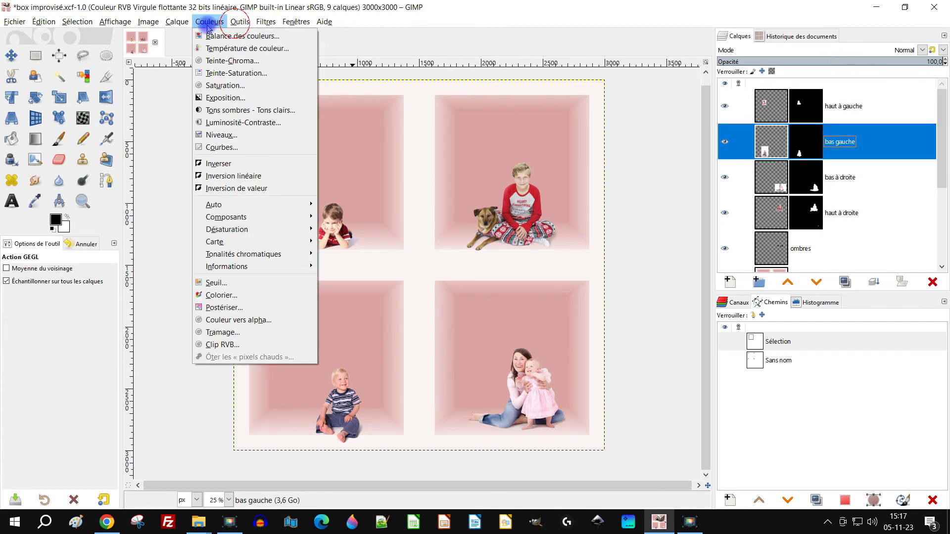
pyautogui.click(257, 73)
pyautogui.moveTo(104, 329); pyautogui.dragTo(101, 331)
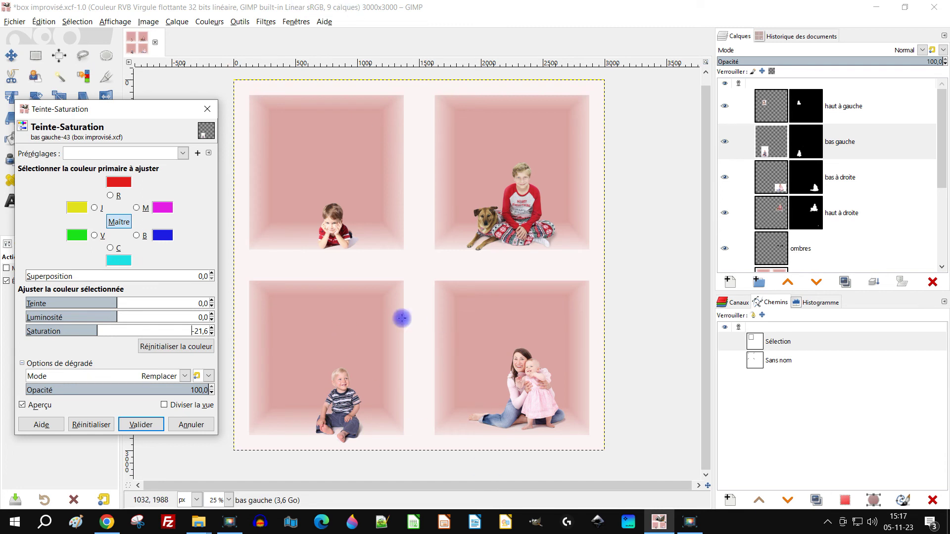
pyautogui.click(133, 426)
# Examine the striped T-shirt and sleeves of the boy in the lower-left box up close.
pyautogui.moveTo(566, 319); pyautogui.dragTo(552, 277)
pyautogui.scroll(4, 332, 414)
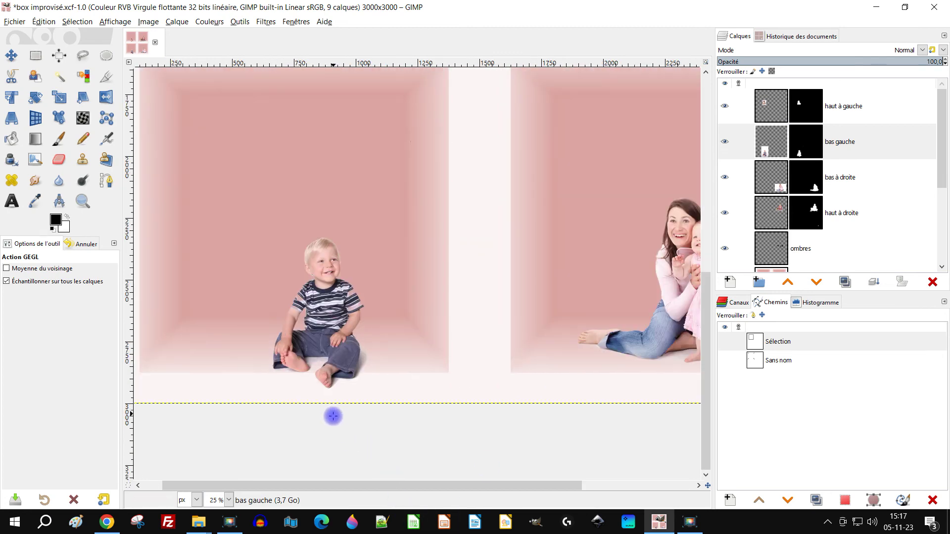
pyautogui.scroll(-2, 368, 361)
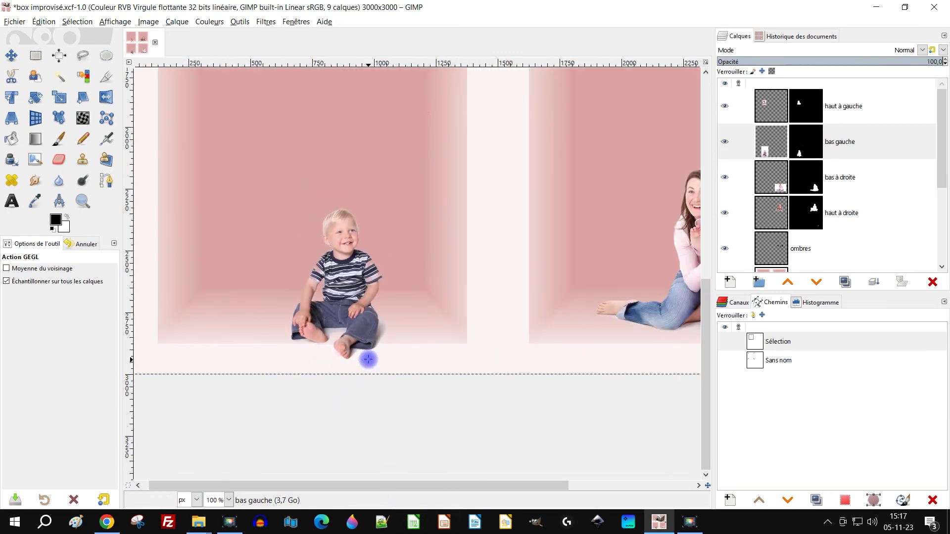
pyautogui.scroll(4, 369, 361)
pyautogui.scroll(2, 437, 318)
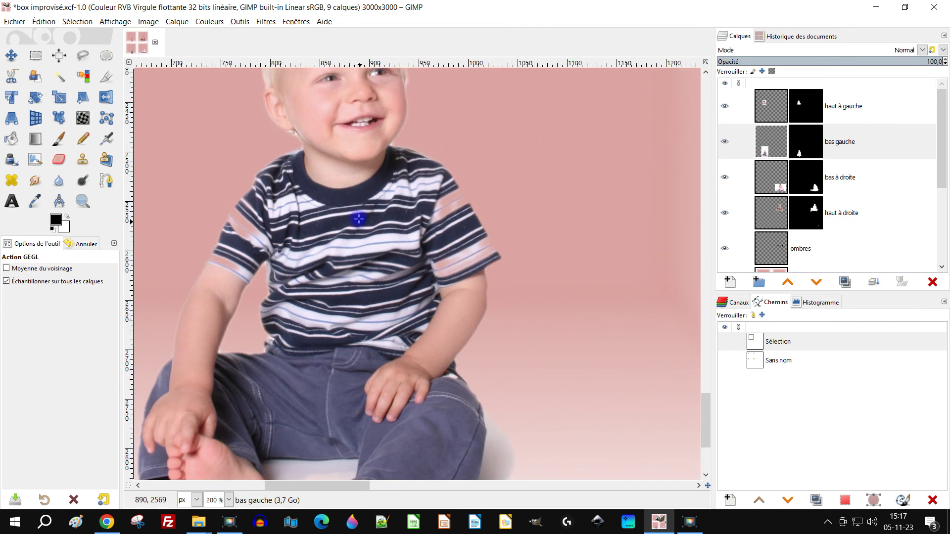
pyautogui.scroll(1, 358, 218)
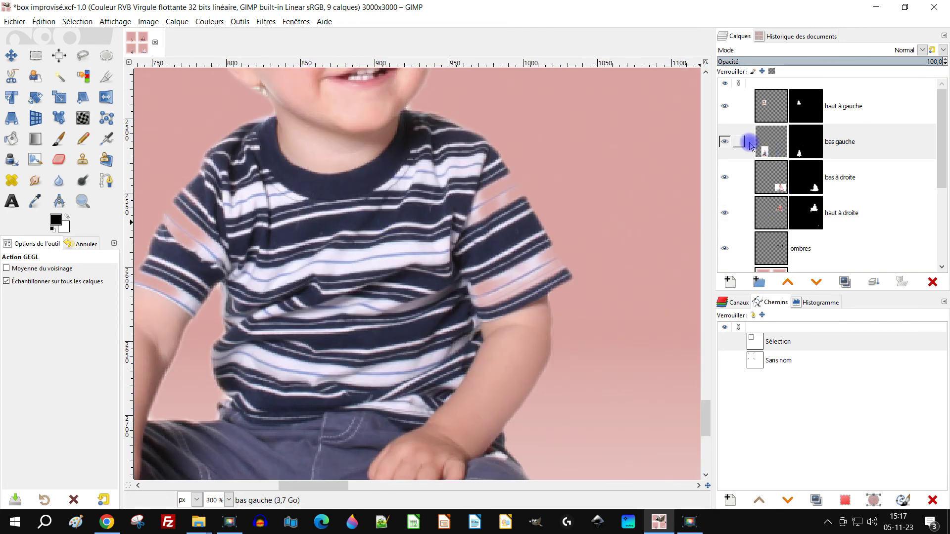
# Paint white on the "bas gauche" layer mask to restore the missing stripes on the right-hand sleeve of the boy's T-shirt.
pyautogui.click(724, 143)
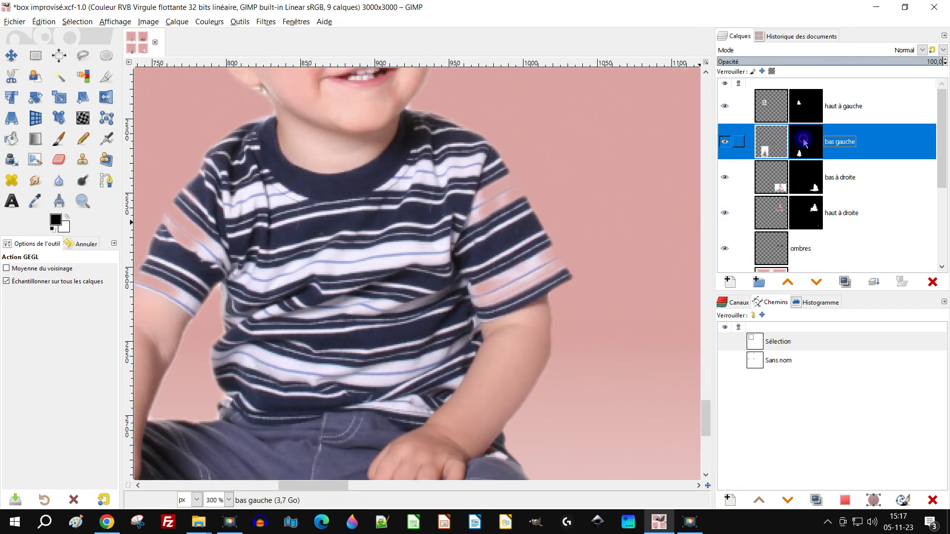
pyautogui.click(804, 143)
pyautogui.click(58, 139)
pyautogui.click(65, 218)
pyautogui.scroll(2, 455, 206)
pyautogui.moveTo(541, 311)
pyautogui.mouseDown()
pyautogui.moveTo(546, 338)
pyautogui.moveTo(510, 338)
pyautogui.moveTo(497, 356)
pyautogui.moveTo(514, 386)
pyautogui.moveTo(585, 358)
pyautogui.moveTo(626, 305)
pyautogui.mouseUp()
pyautogui.moveTo(578, 249)
pyautogui.mouseDown()
pyautogui.moveTo(518, 149)
pyautogui.moveTo(519, 229)
pyautogui.mouseUp()
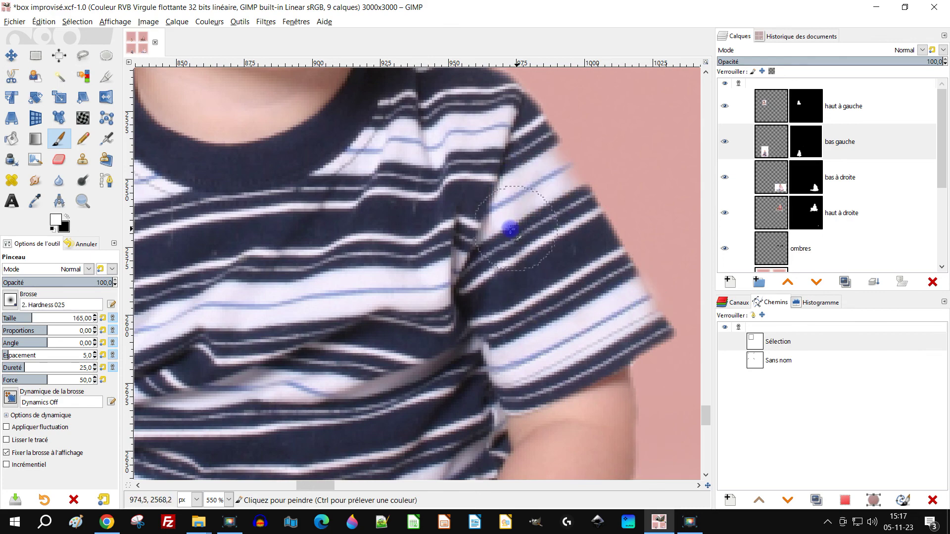
# Paint white on the mask over the left-hand sleeve to bring back its missing white stripes down to the cuff.
pyautogui.scroll(-3, 483, 282)
pyautogui.scroll(2, 516, 274)
pyautogui.moveTo(415, 314)
pyautogui.mouseDown()
pyautogui.moveTo(450, 242)
pyautogui.moveTo(424, 297)
pyautogui.moveTo(424, 346)
pyautogui.mouseUp()
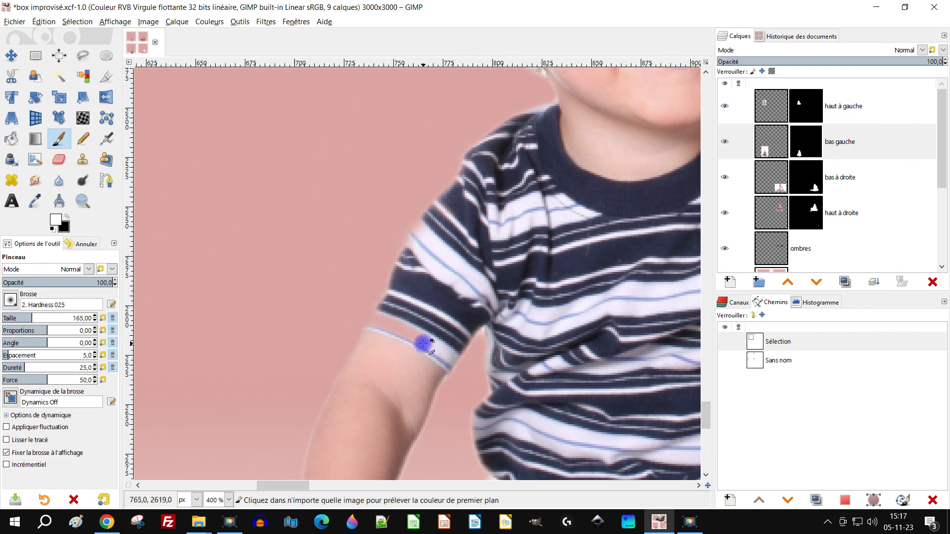
pyautogui.scroll(3, 424, 346)
pyautogui.moveTo(355, 369)
pyautogui.mouseDown()
pyautogui.moveTo(344, 306)
pyautogui.moveTo(327, 302)
pyautogui.moveTo(331, 269)
pyautogui.mouseUp()
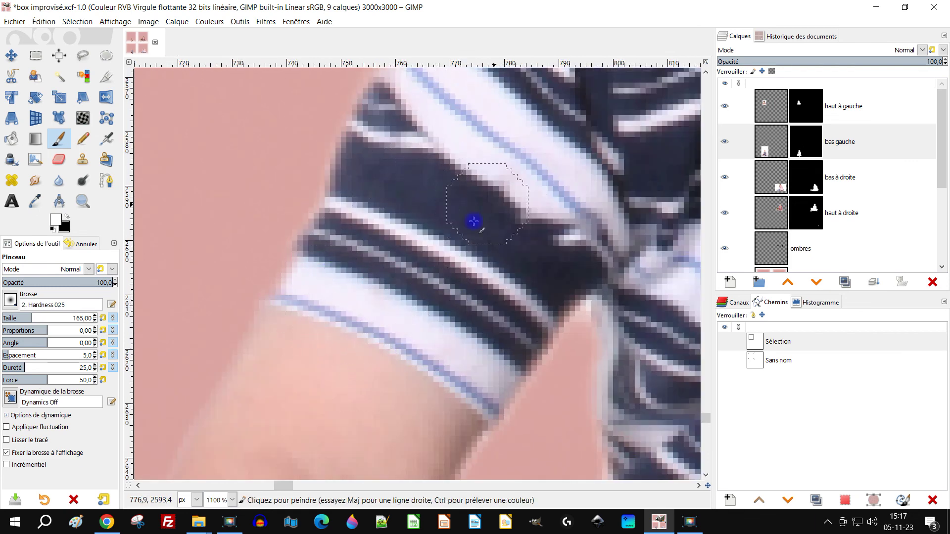
# Paint black on the mask to erase the light fringe where the boy's neck meets his collar on the right.
pyautogui.scroll(-5, 547, 191)
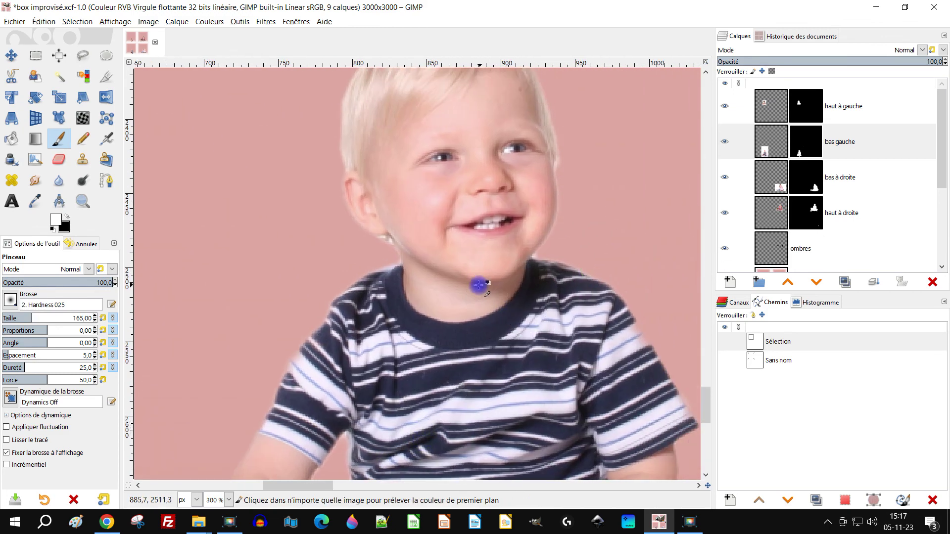
pyautogui.scroll(6, 479, 285)
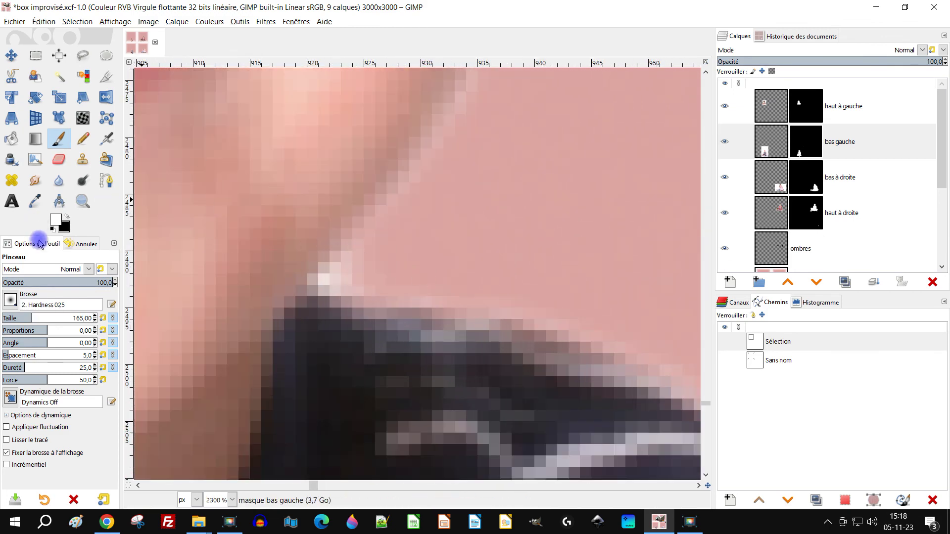
pyautogui.click(66, 220)
pyautogui.scroll(2, 326, 272)
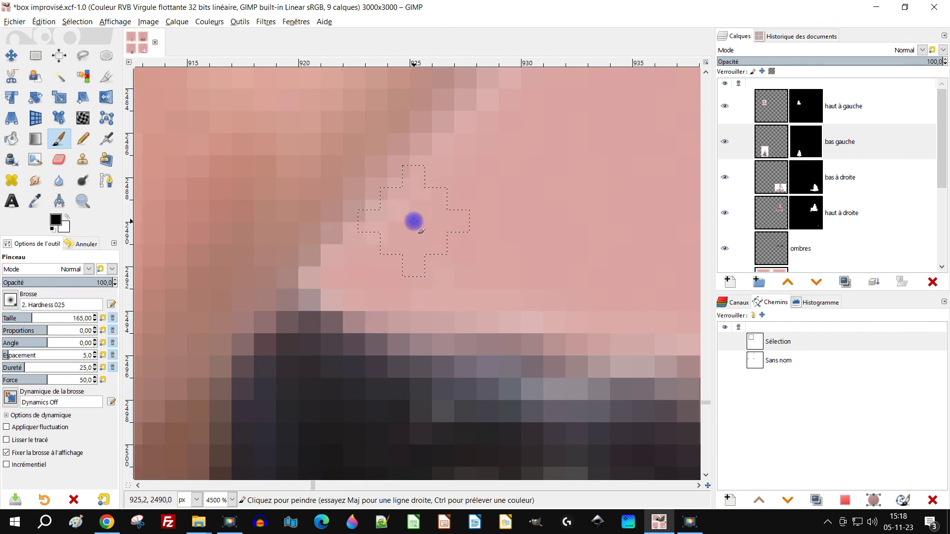
# Paint black on the mask below the boy's left-hand ear and along the jaw to remove the whitish leftovers.
pyautogui.scroll(-10, 414, 221)
pyautogui.scroll(8, 408, 291)
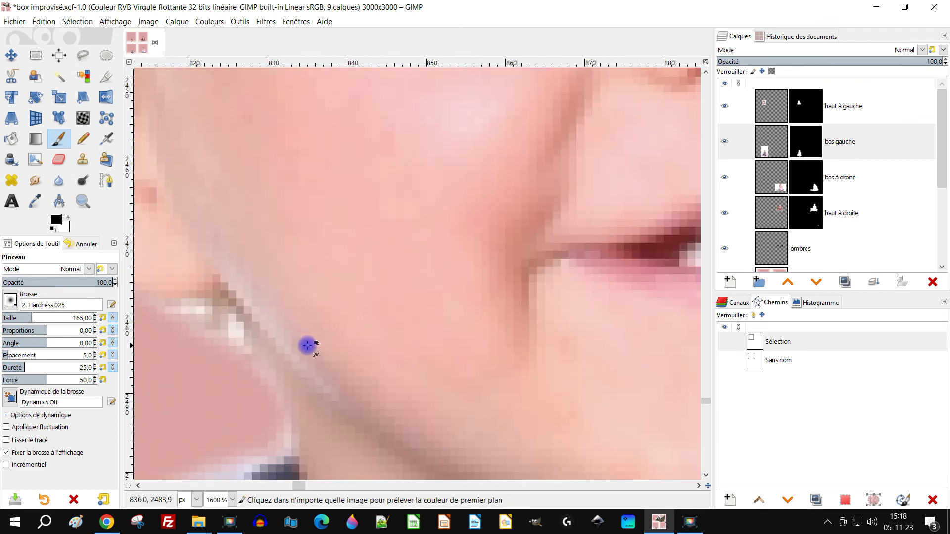
pyautogui.hscroll(-5, 551, 333)
pyautogui.scroll(2, 551, 333)
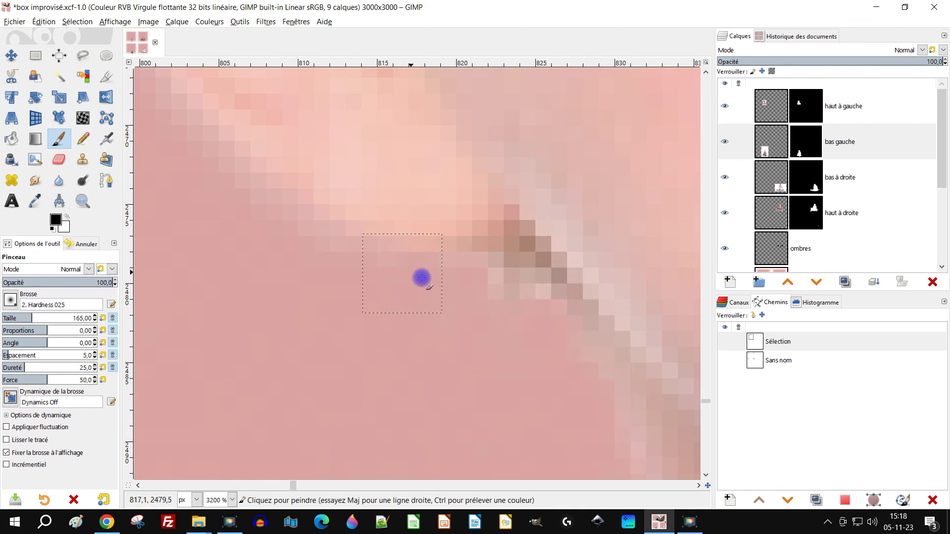
pyautogui.scroll(-6, 530, 352)
pyautogui.moveTo(629, 276); pyautogui.dragTo(225, 349)
pyautogui.scroll(3, 321, 297)
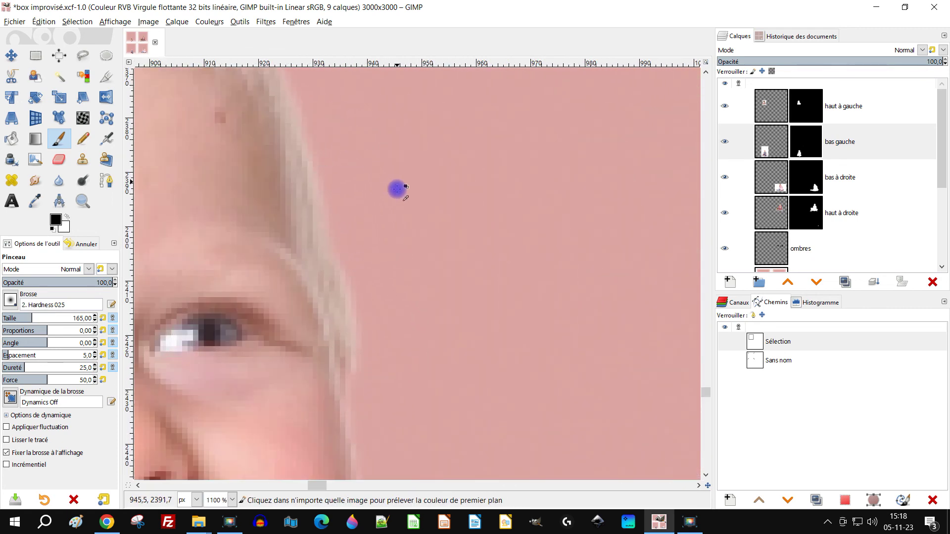
# Paint black on the mask along the outer edge of the left-hand arm, from thigh to sleeve, to reduce the light fringe.
pyautogui.scroll(-5, 396, 189)
pyautogui.scroll(4, 343, 197)
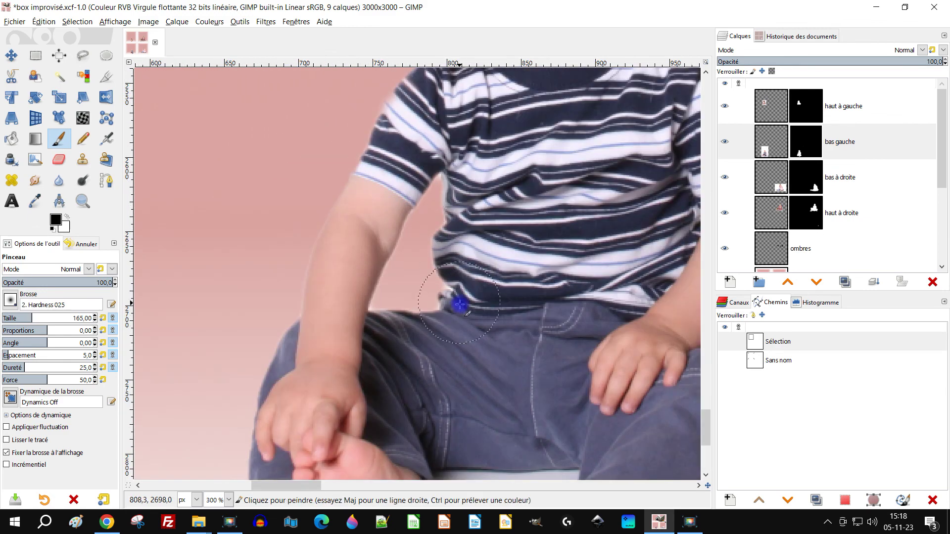
pyautogui.scroll(2, 292, 297)
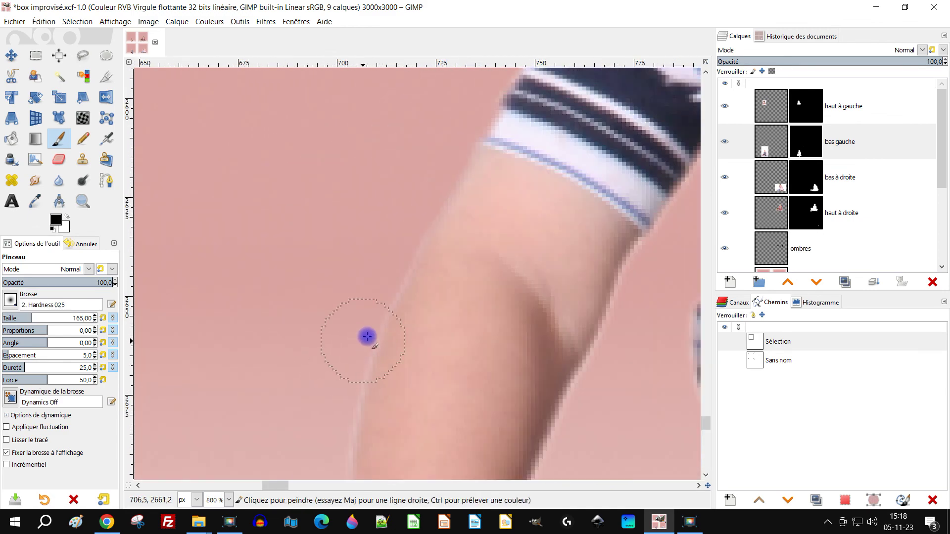
pyautogui.scroll(1, 364, 249)
pyautogui.scroll(2, 381, 346)
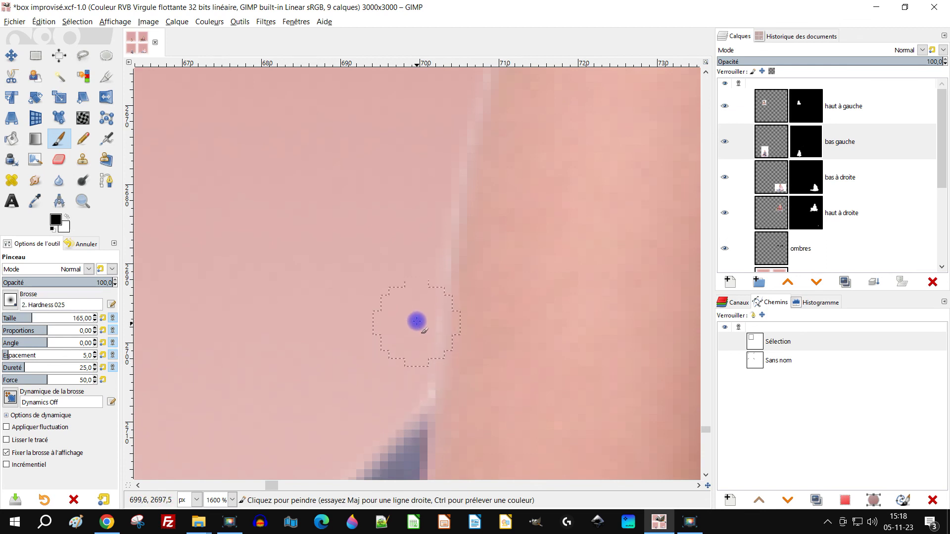
pyautogui.click(414, 386)
pyautogui.moveTo(545, 153); pyautogui.dragTo(519, 331)
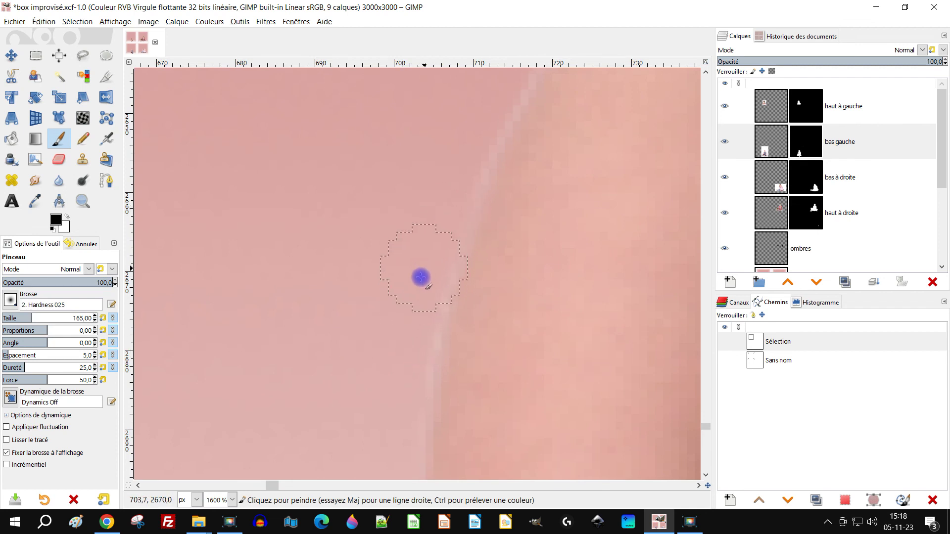
pyautogui.moveTo(564, 140); pyautogui.dragTo(522, 308)
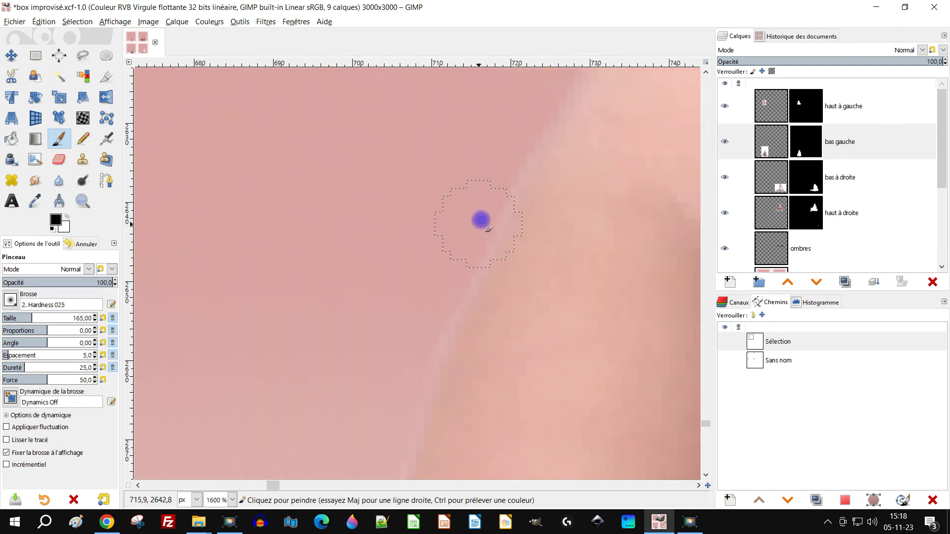
pyautogui.moveTo(543, 112); pyautogui.dragTo(494, 269)
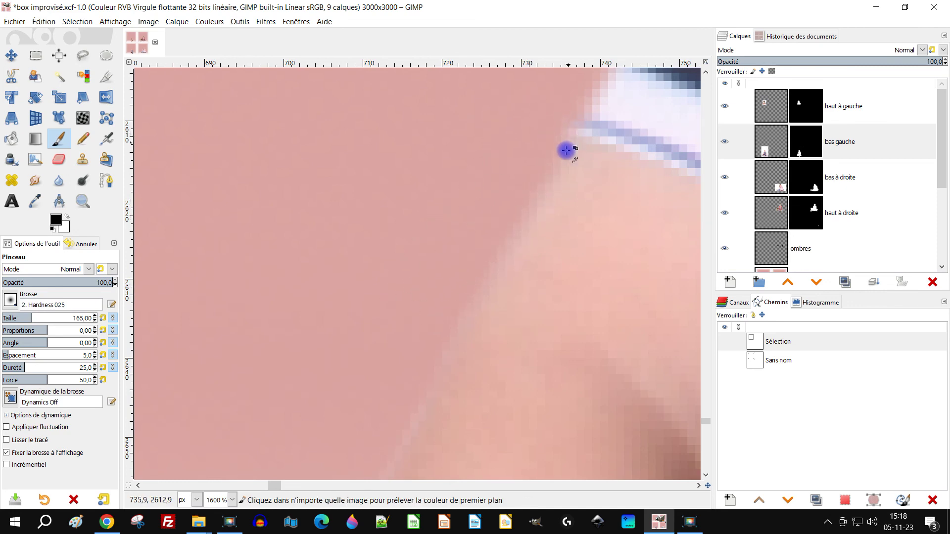
# Paint black on the mask along the right-hand hip and outer thigh to clean the background remnants around the shorts.
pyautogui.scroll(-7, 568, 152)
pyautogui.moveTo(524, 201); pyautogui.dragTo(303, 233)
pyautogui.scroll(2, 442, 261)
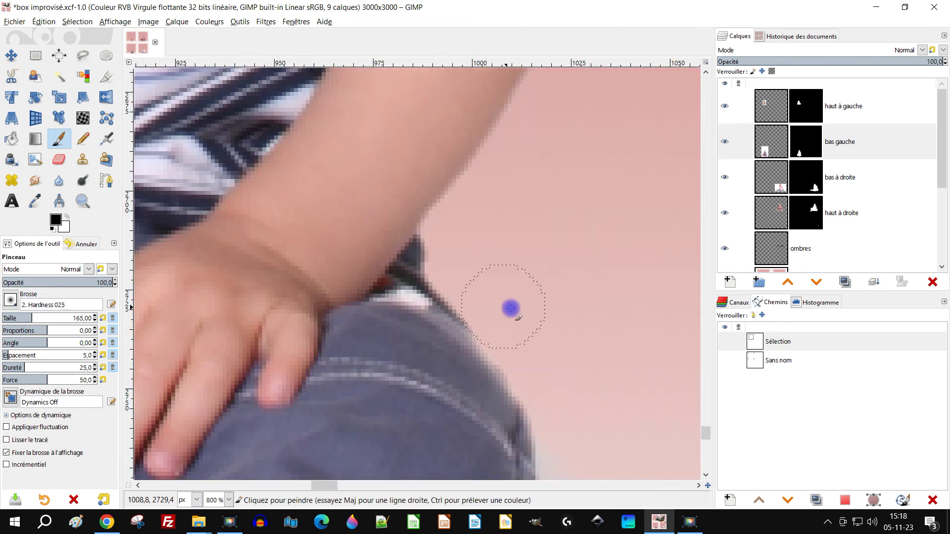
pyautogui.moveTo(512, 310); pyautogui.dragTo(466, 176)
pyautogui.scroll(-1, 502, 231)
pyautogui.moveTo(528, 277); pyautogui.dragTo(504, 99)
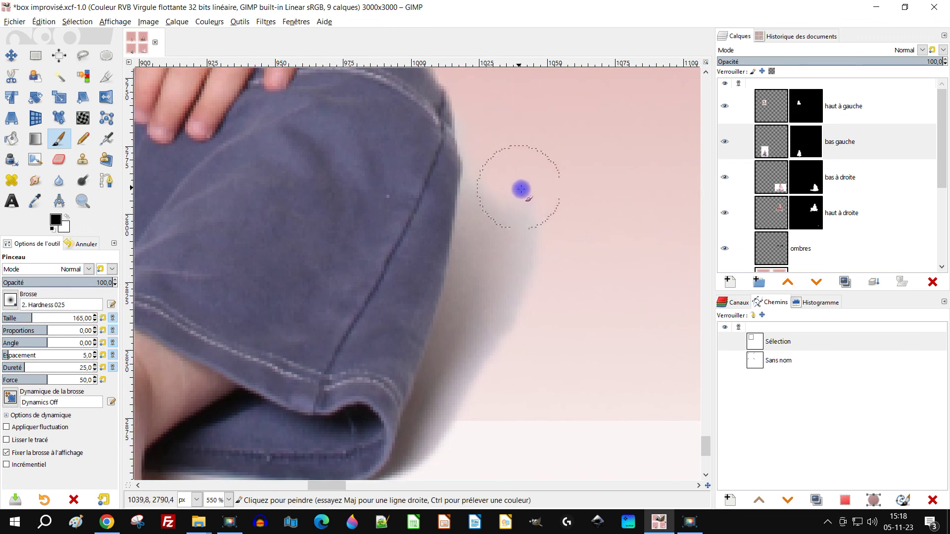
# Set the brush opacity to 27.2 and paint white on the mask beside the right-hand trouser leg to restore a soft shadow.
pyautogui.moveTo(49, 280); pyautogui.dragTo(33, 281)
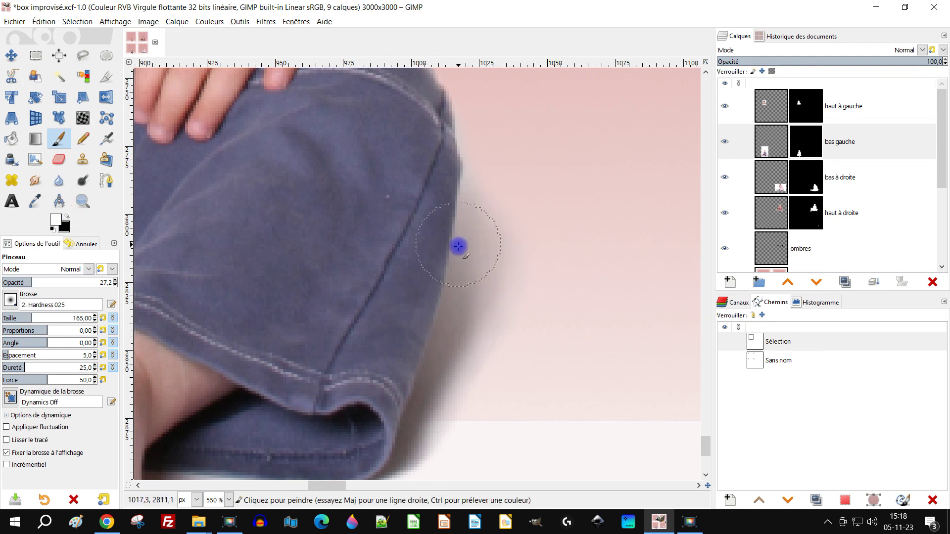
pyautogui.moveTo(468, 259); pyautogui.dragTo(450, 297)
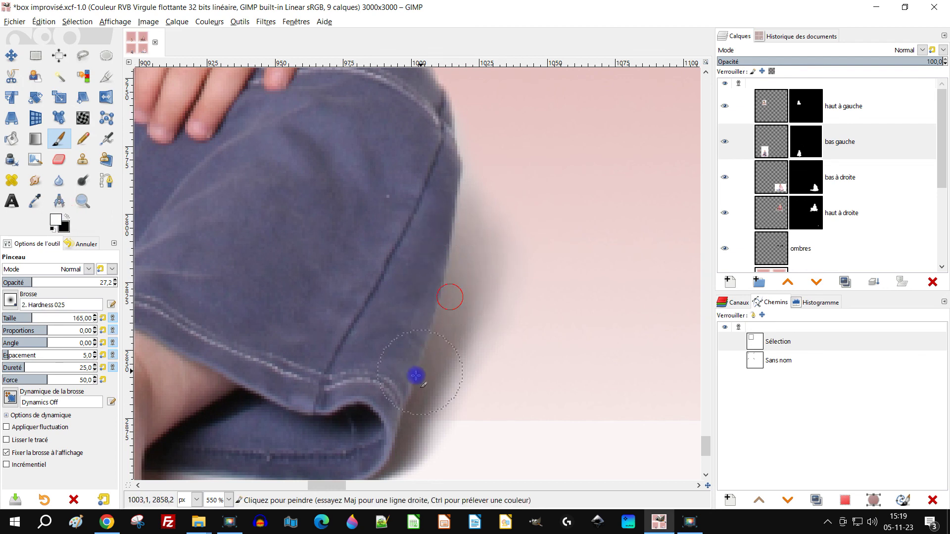
pyautogui.moveTo(455, 208); pyautogui.dragTo(454, 192)
pyautogui.moveTo(455, 192); pyautogui.dragTo(453, 214)
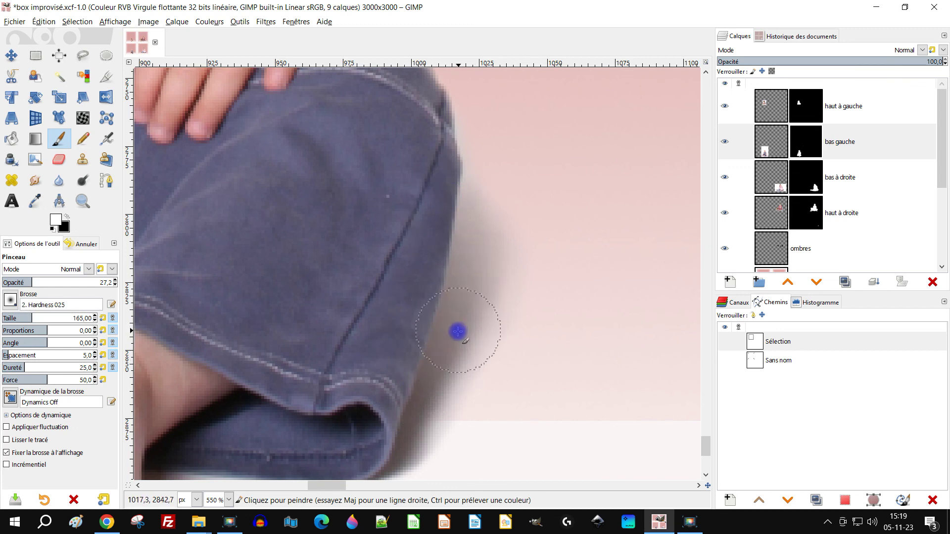
# Check the retouched boy within the whole four-box composition and save the image.
pyautogui.press('1')
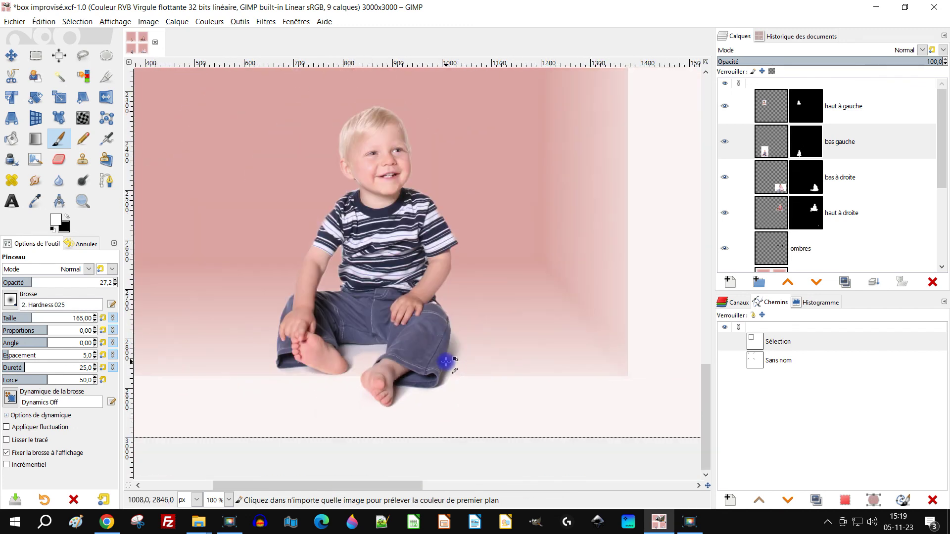
pyautogui.scroll(-4, 488, 255)
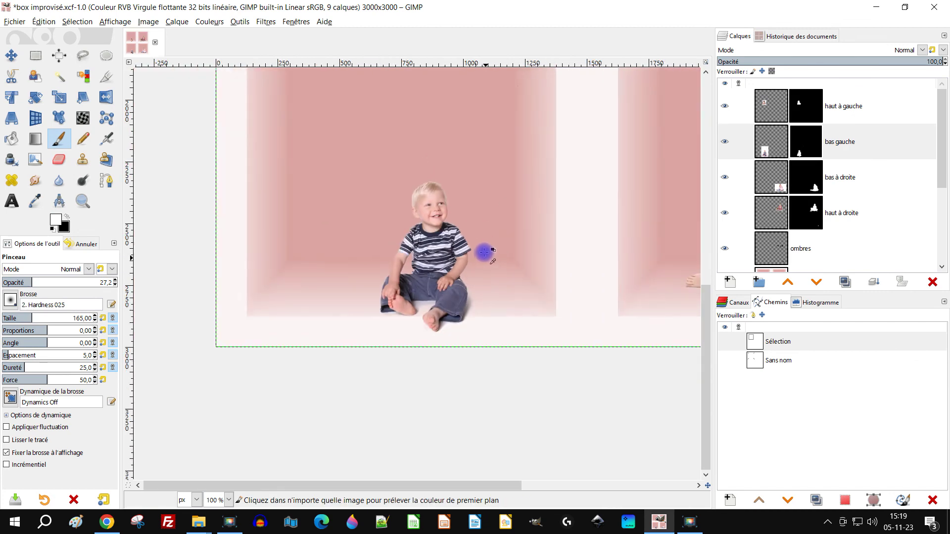
pyautogui.moveTo(472, 270)
pyautogui.mouseDown()
pyautogui.moveTo(390, 392)
pyautogui.moveTo(424, 390)
pyautogui.mouseUp()
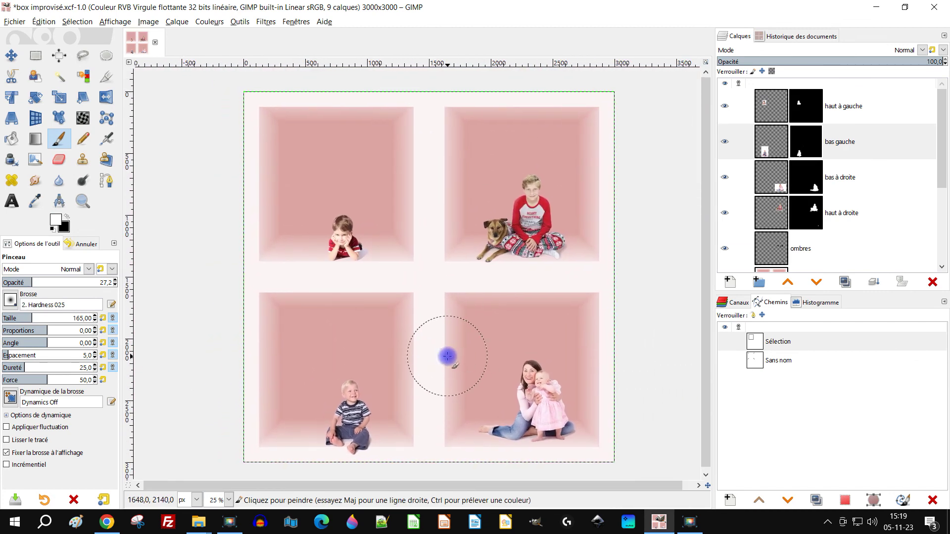
pyautogui.hotkey('ctrl', 's')
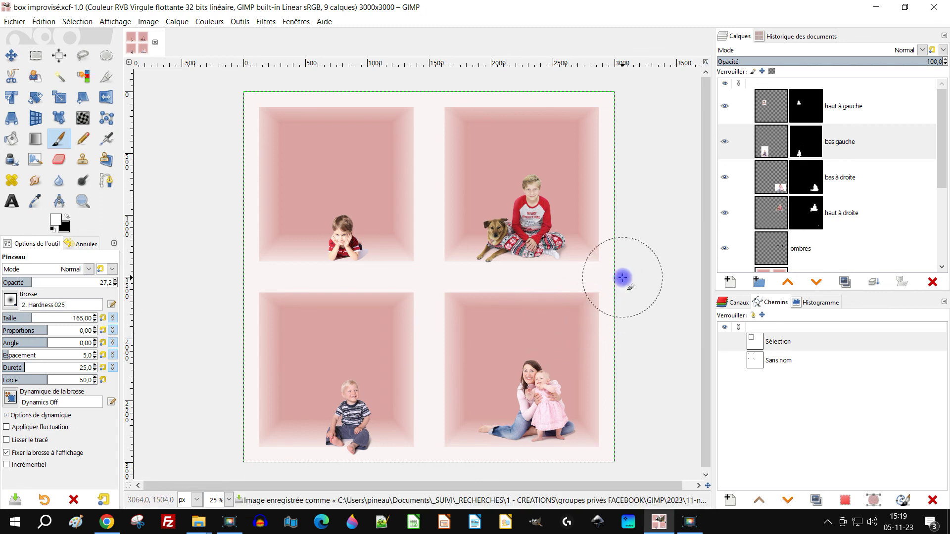
pyautogui.scroll(-5, 817, 210)
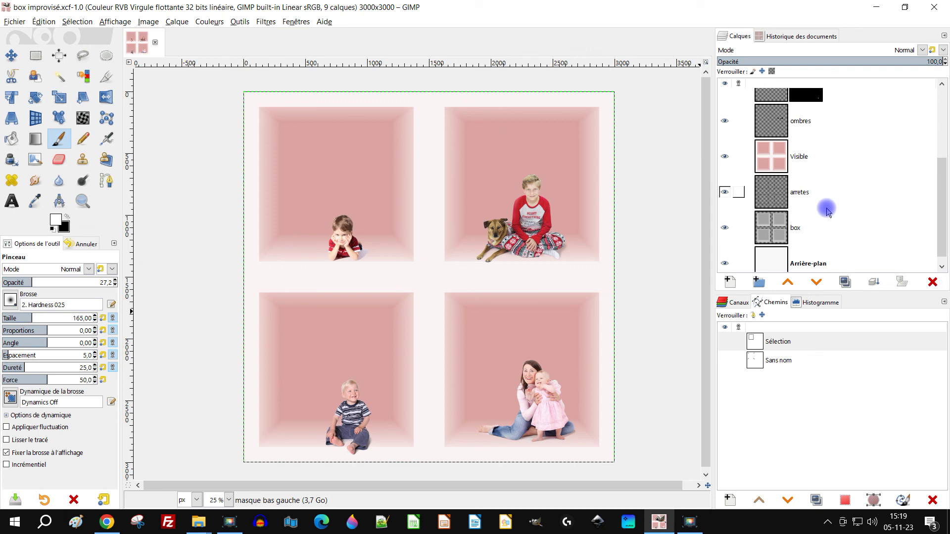
pyautogui.scroll(-1, 843, 196)
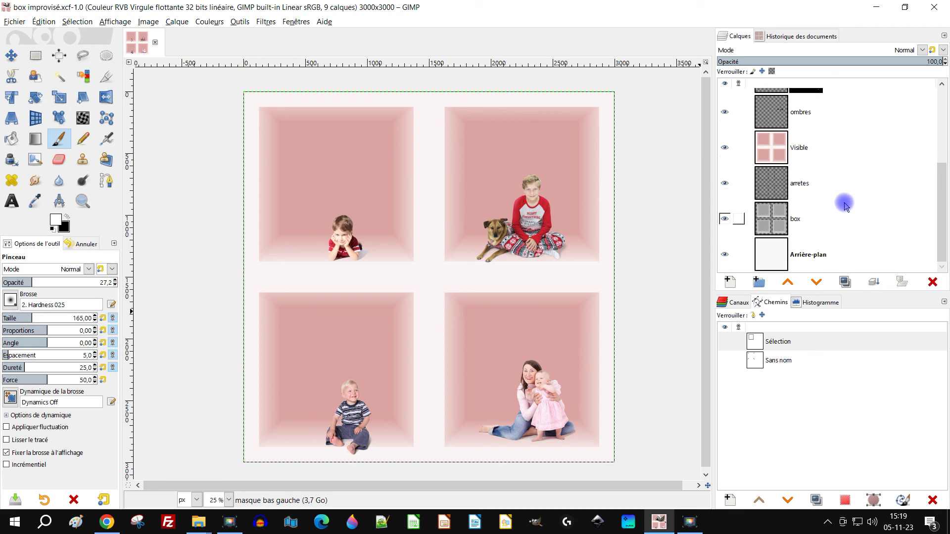